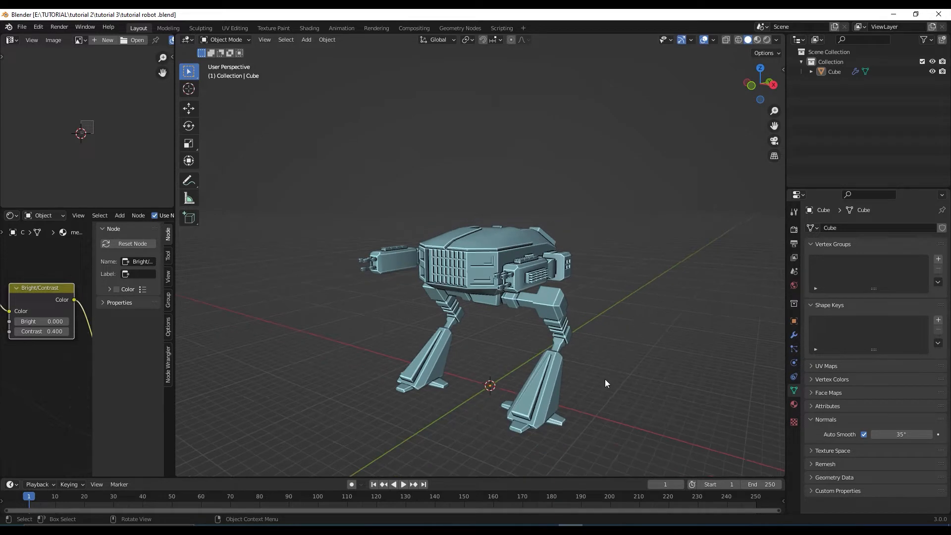
# Step: Examine the robot model from several angles in material preview and rendered shading, ending in solid shading
pyautogui.moveTo(649, 399); pyautogui.dragTo(603, 384, button='middle')
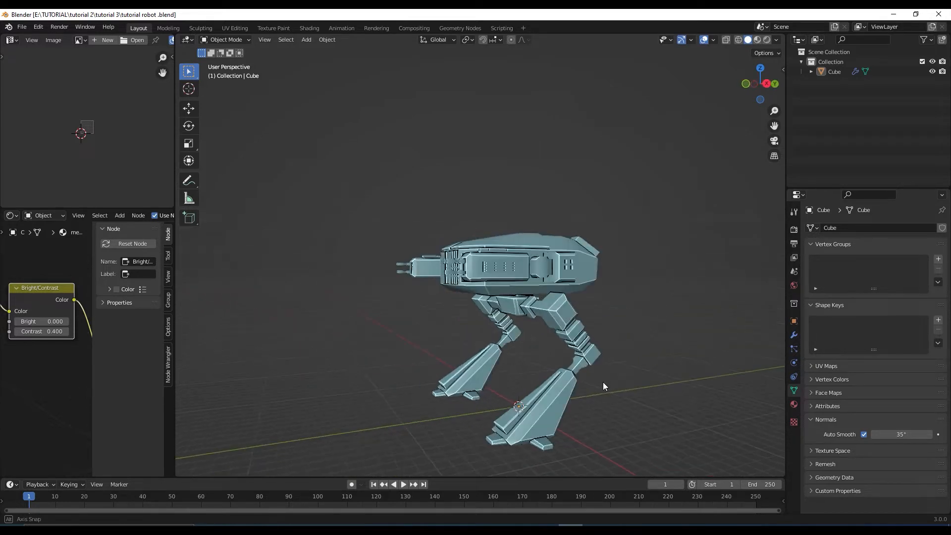
pyautogui.moveTo(652, 361); pyautogui.dragTo(577, 357, button='middle')
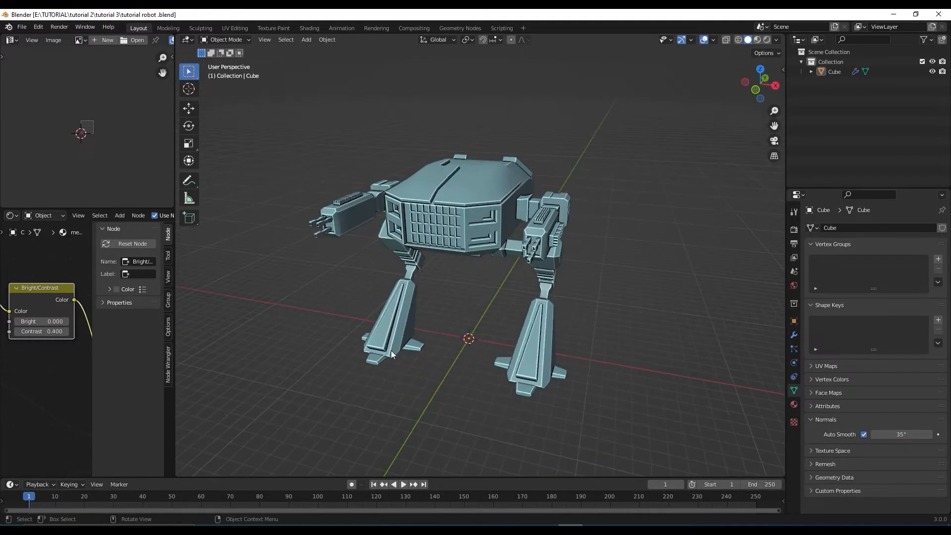
pyautogui.moveTo(576, 237); pyautogui.dragTo(609, 278, button='middle')
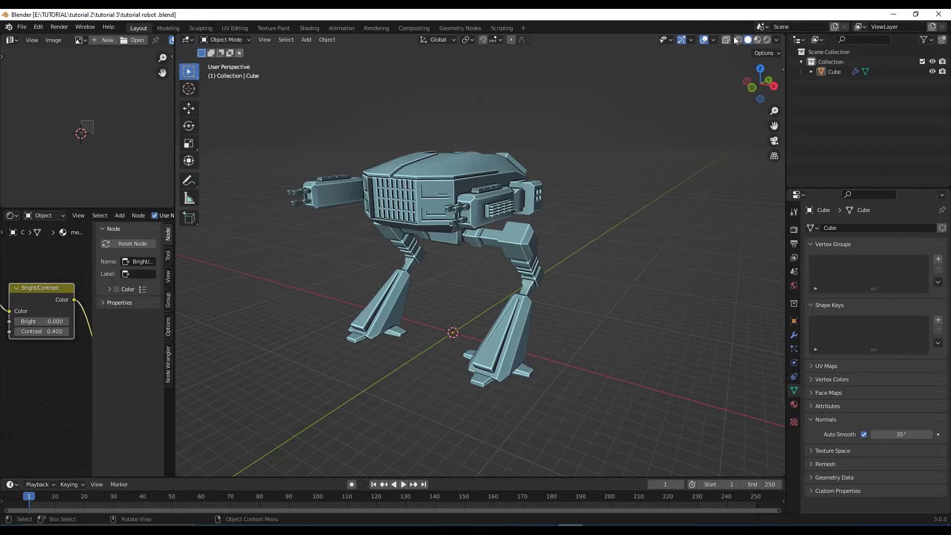
pyautogui.click(758, 40)
pyautogui.click(766, 41)
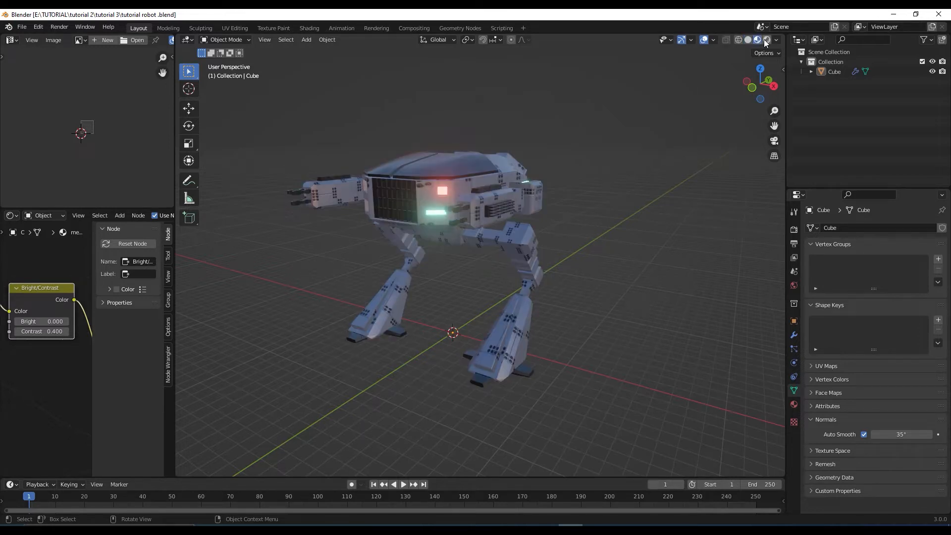
pyautogui.moveTo(439, 243); pyautogui.dragTo(521, 273, button='middle')
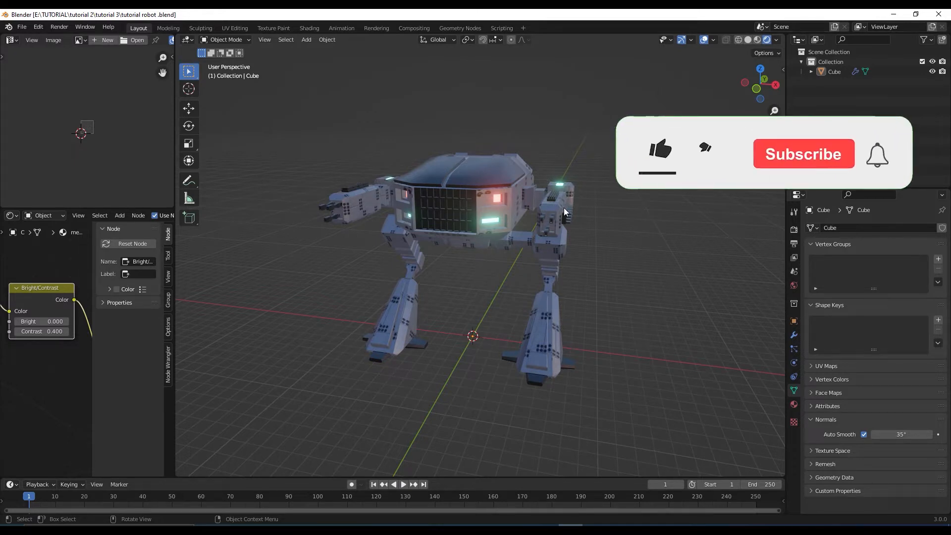
pyautogui.moveTo(556, 305); pyautogui.dragTo(439, 254, button='middle')
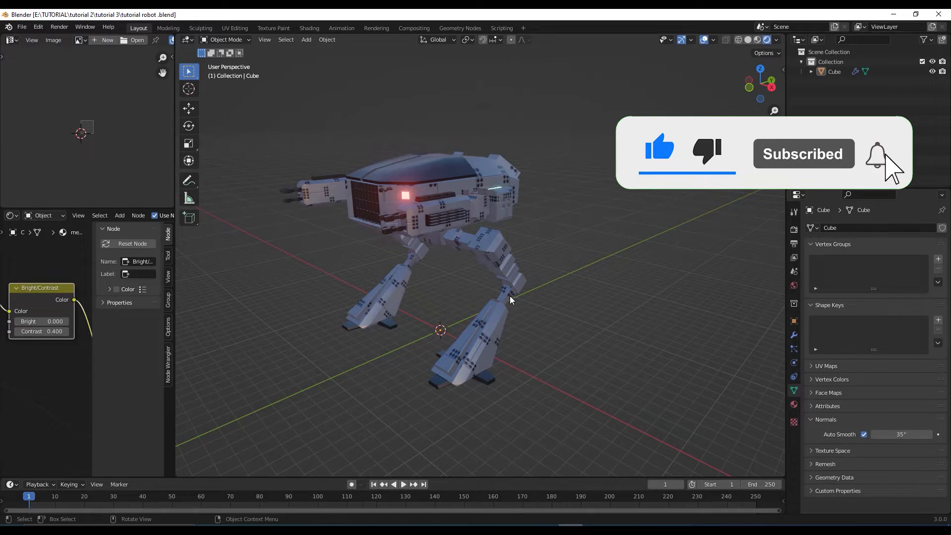
pyautogui.moveTo(510, 296); pyautogui.dragTo(542, 290, button='middle')
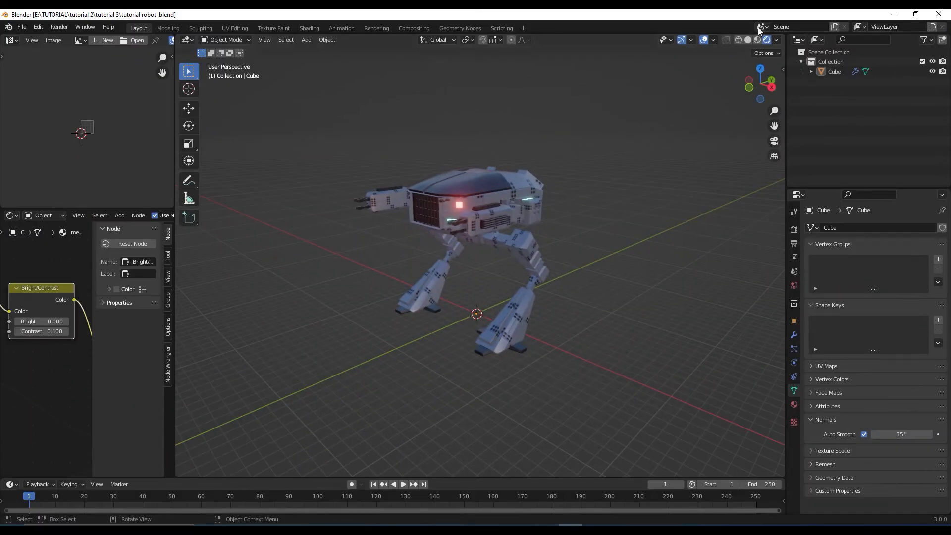
pyautogui.click(758, 39)
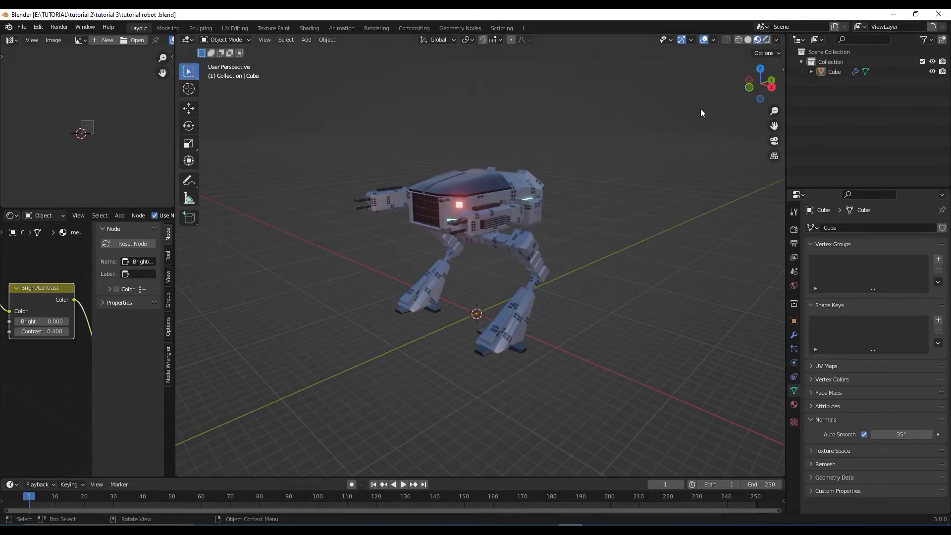
pyautogui.click(748, 40)
pyautogui.moveTo(593, 263); pyautogui.dragTo(626, 262, button='middle')
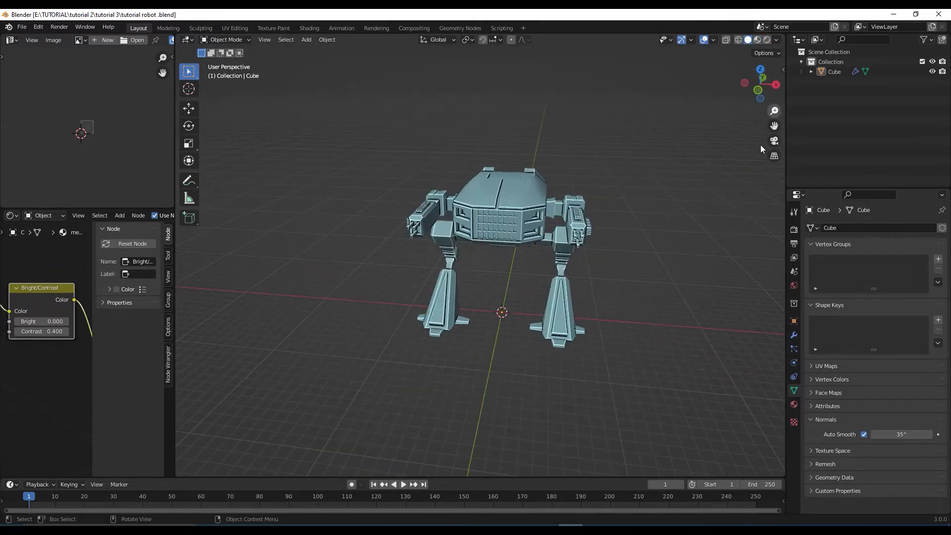
# Step: Enable the Screencast Keys display and widen the 3D viewport over the image and shader editors
pyautogui.press('n')
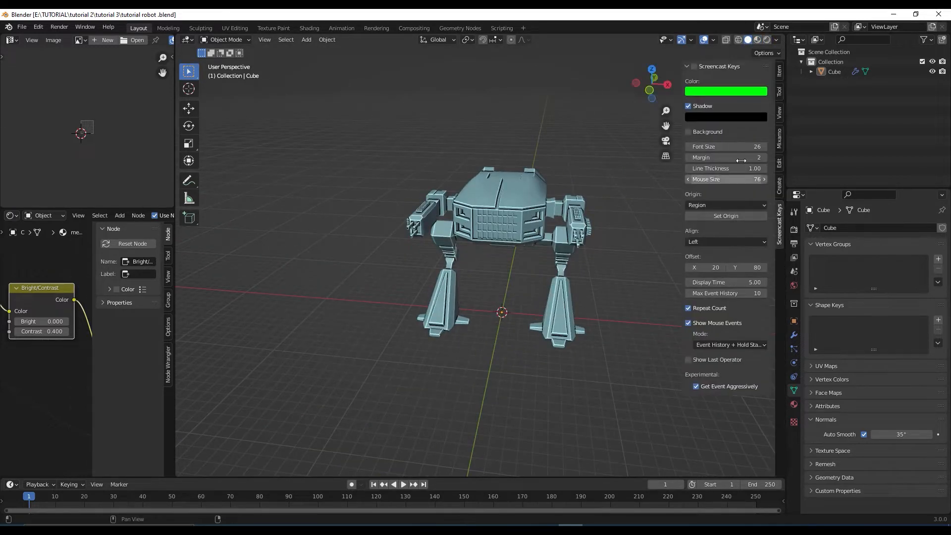
pyautogui.click(694, 66)
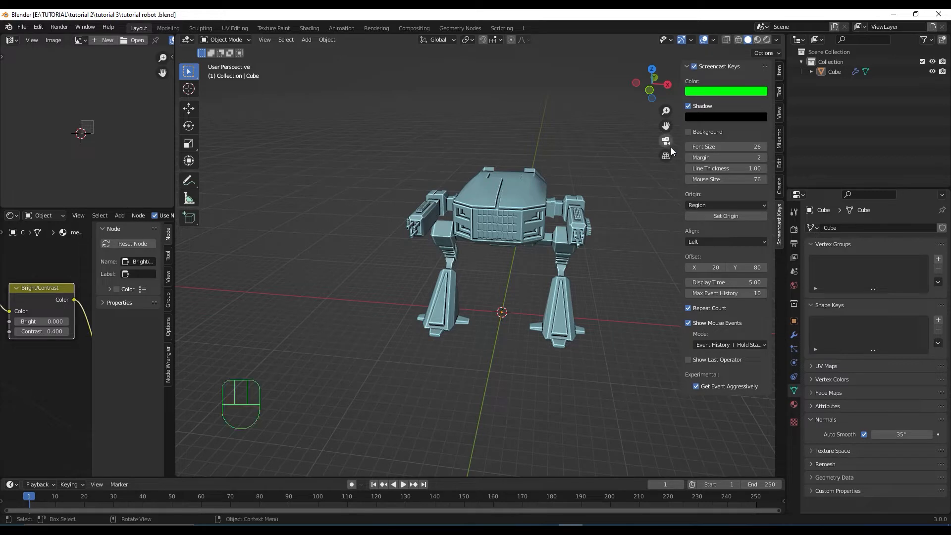
pyautogui.press('n')
pyautogui.moveTo(643, 229)
pyautogui.mouseDown(button='middle')
pyautogui.moveTo(652, 216)
pyautogui.moveTo(643, 218)
pyautogui.mouseUp(button='middle')
pyautogui.moveTo(176, 190); pyautogui.dragTo(16, 190)
# Step: Add an armature at the world origin between the robot's feet, working in front orthographic view
pyautogui.moveTo(560, 221); pyautogui.dragTo(564, 214, button='middle')
pyautogui.press('KP_1')
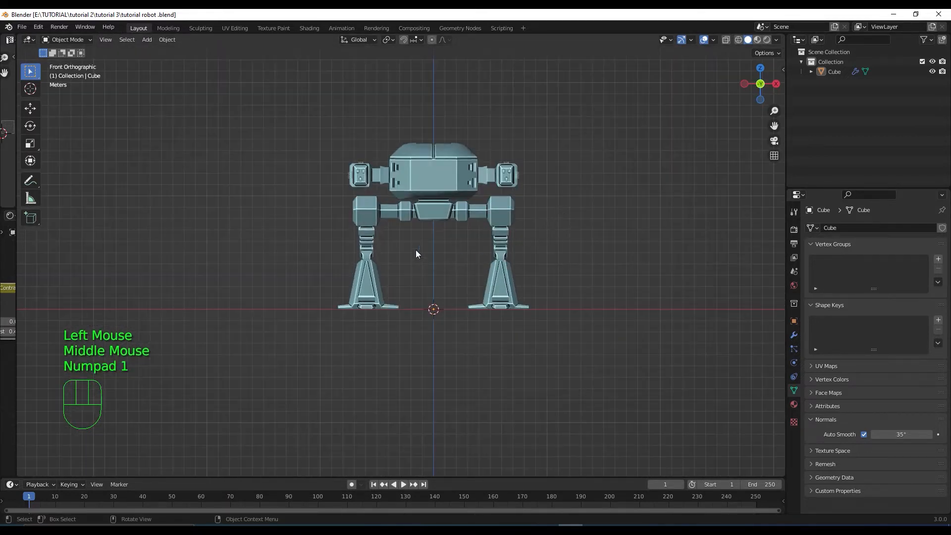
pyautogui.scroll(3, 421, 246)
pyautogui.scroll(-1, 520, 219)
pyautogui.keyDown('shift'); pyautogui.moveTo(520, 218); pyautogui.dragTo(494, 259, button='middle'); pyautogui.keyUp('shift')
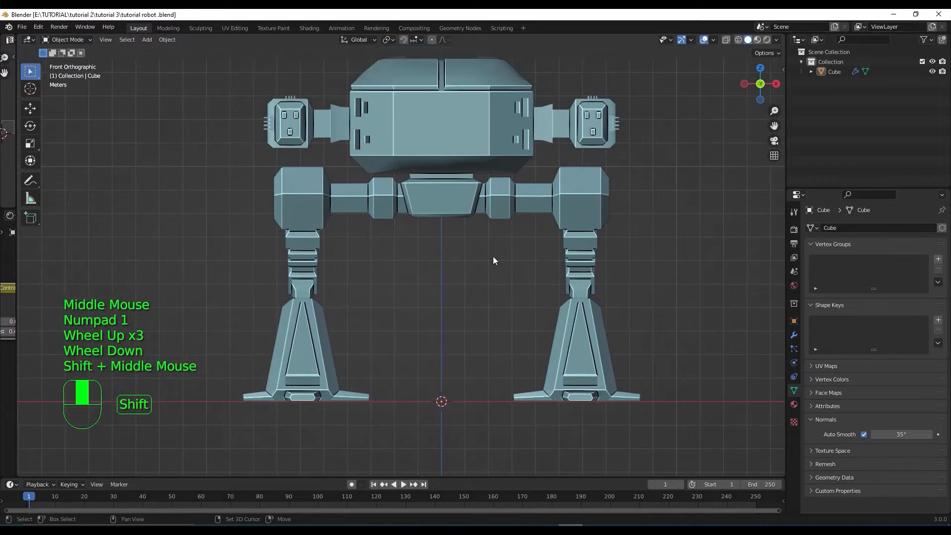
pyautogui.hotkey('shift', 'a')
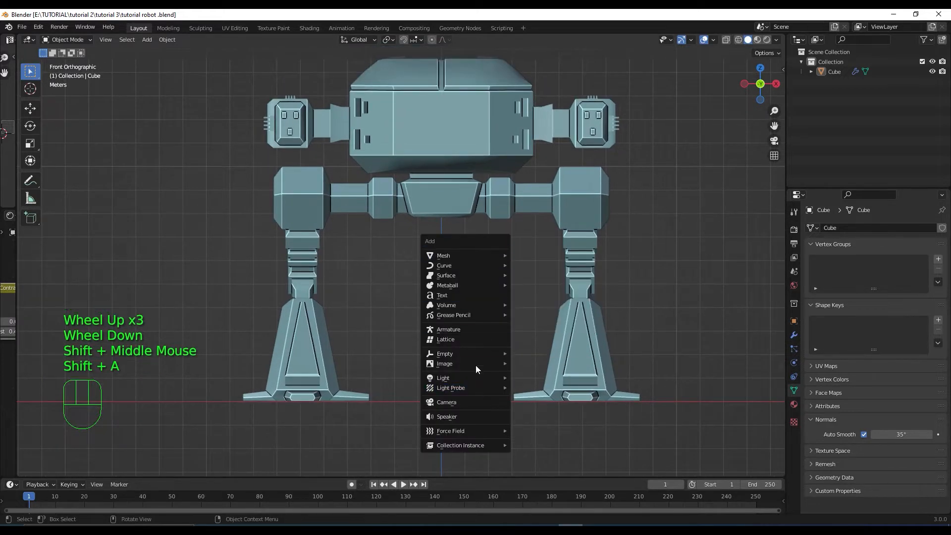
pyautogui.click(476, 331)
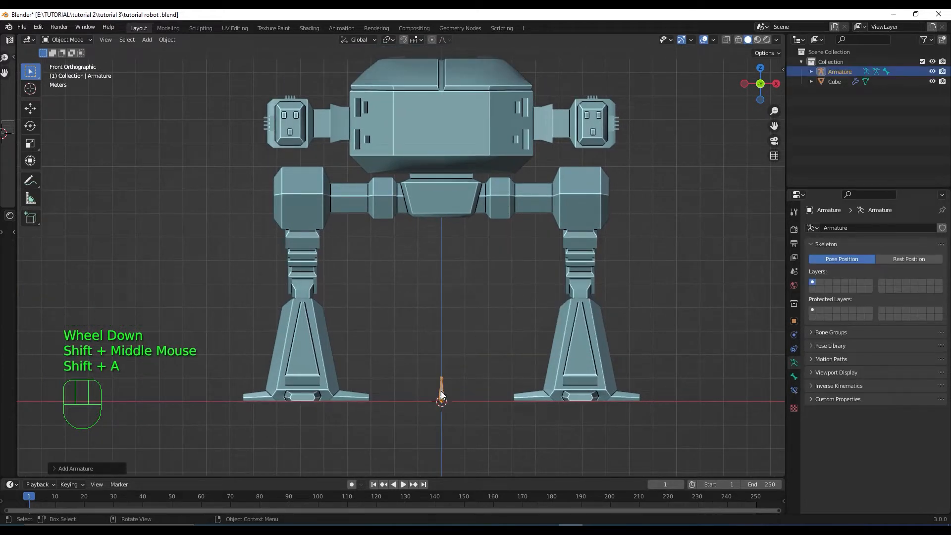
# Step: In Edit Mode, move the bone straight up into the robot's pelvis block and set the armature to display in front
pyautogui.scroll(1, 450, 390)
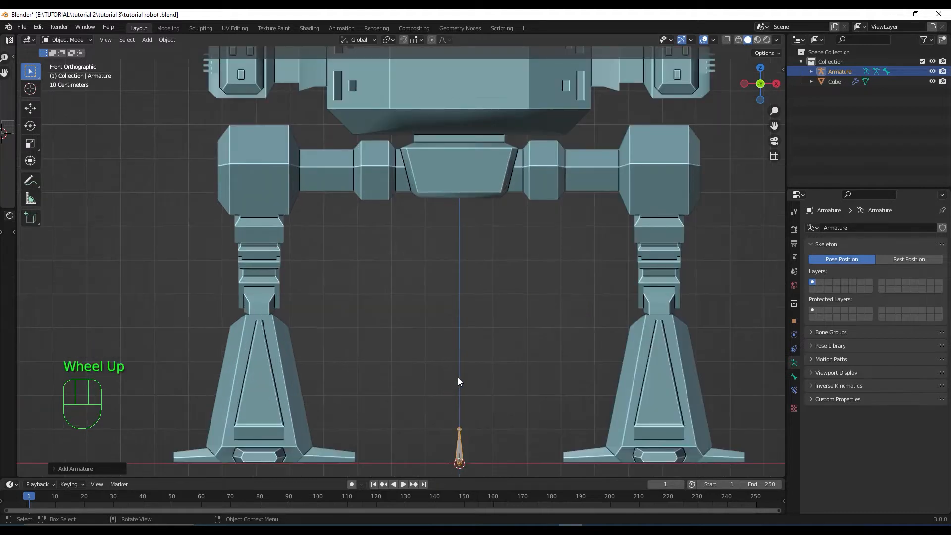
pyautogui.keyDown('shift'); pyautogui.moveTo(466, 411); pyautogui.dragTo(466, 377, button='middle'); pyautogui.keyUp('shift')
pyautogui.press('Tab')
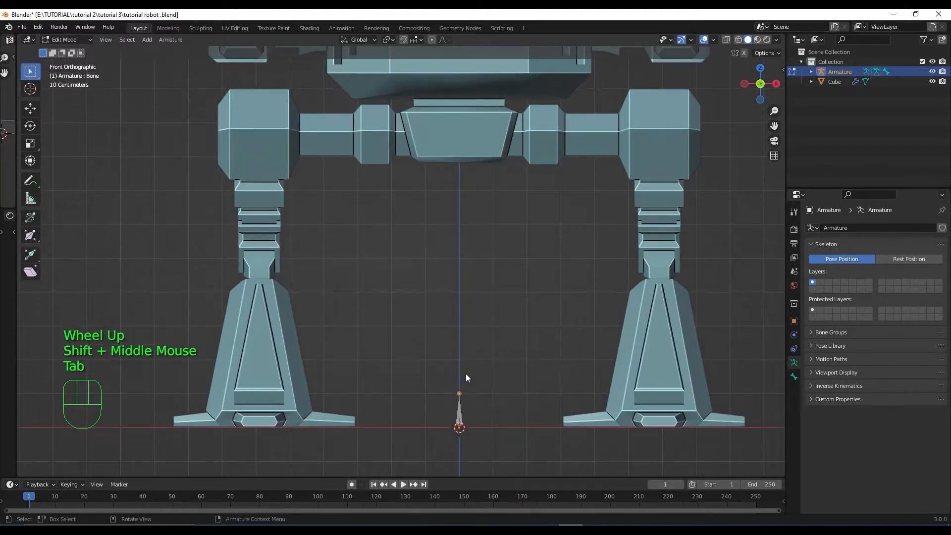
pyautogui.click(459, 417)
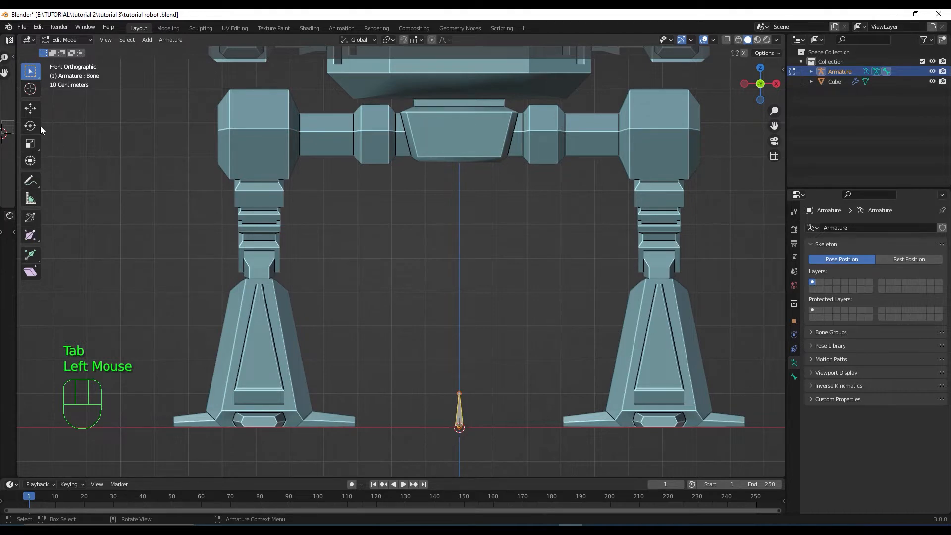
pyautogui.click(31, 115)
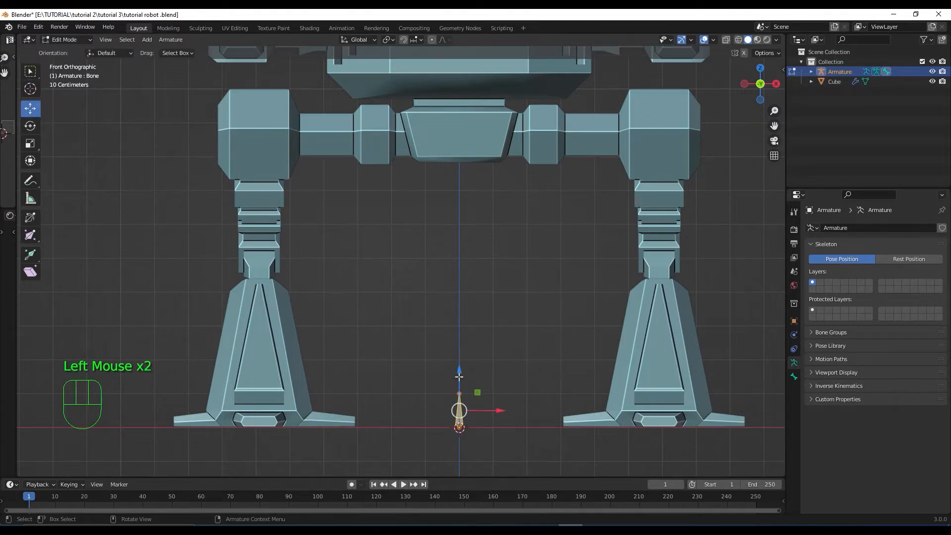
pyautogui.moveTo(459, 376); pyautogui.dragTo(462, 105)
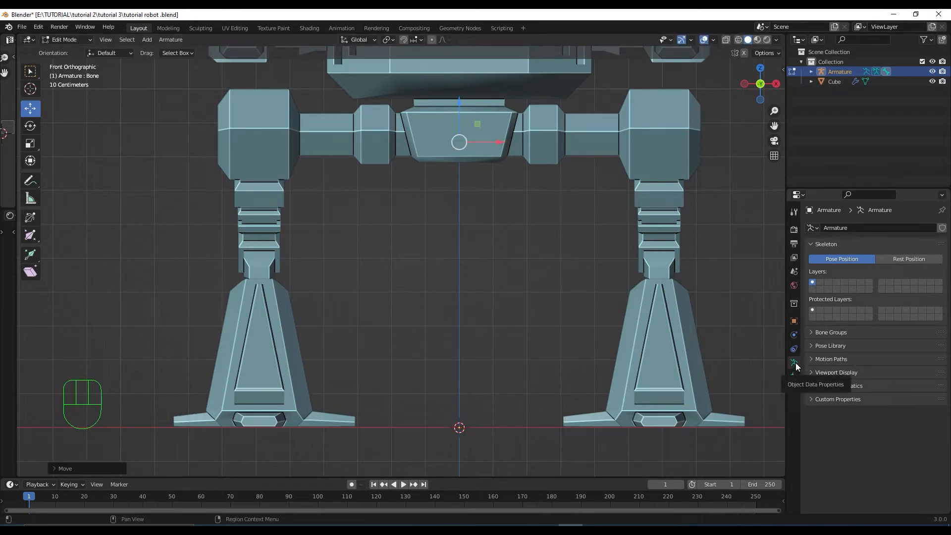
pyautogui.click(825, 373)
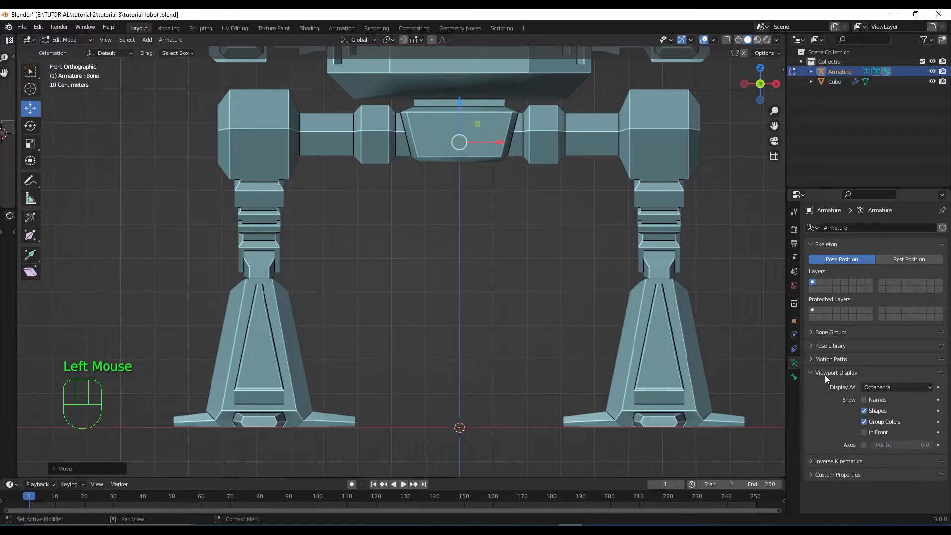
pyautogui.click(865, 432)
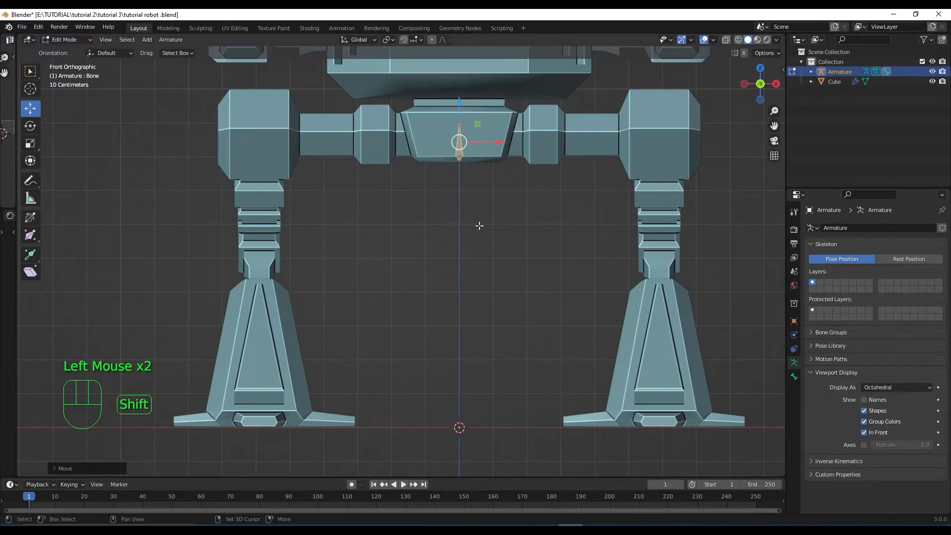
# Step: Raise the bone's tail along Z to the top of the pelvis block, at about 9.62 m
pyautogui.keyDown('shift'); pyautogui.moveTo(466, 214); pyautogui.dragTo(450, 320, button='middle'); pyautogui.keyUp('shift')
pyautogui.scroll(2, 498, 205)
pyautogui.keyDown('shift'); pyautogui.moveTo(498, 205); pyautogui.dragTo(479, 282, button='middle'); pyautogui.keyUp('shift')
pyautogui.click(438, 297)
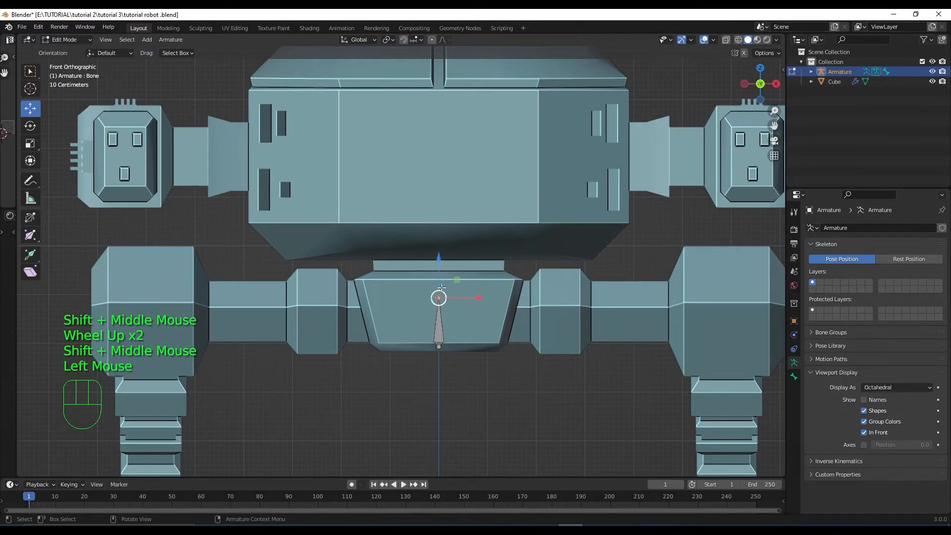
pyautogui.moveTo(440, 258); pyautogui.dragTo(442, 222)
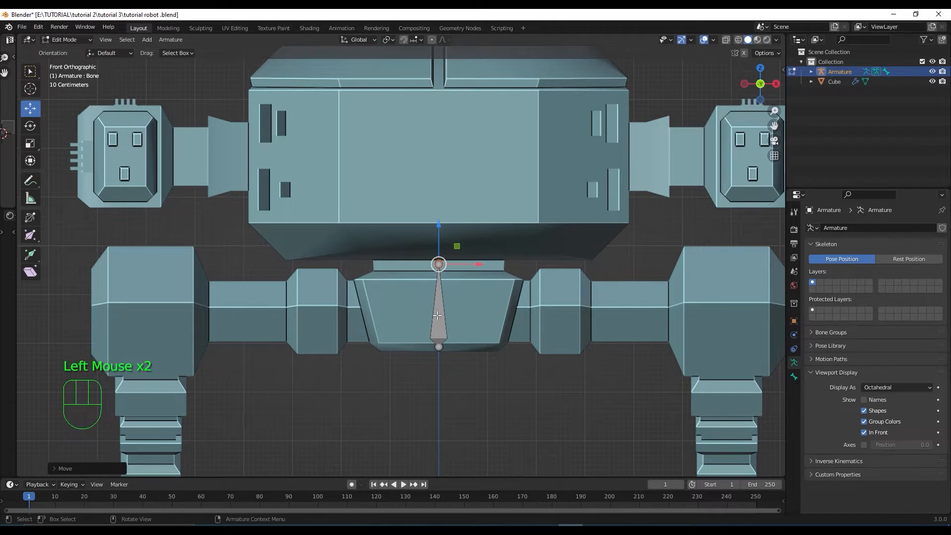
# Step: Rename the pelvis bone as torso
pyautogui.click(437, 315)
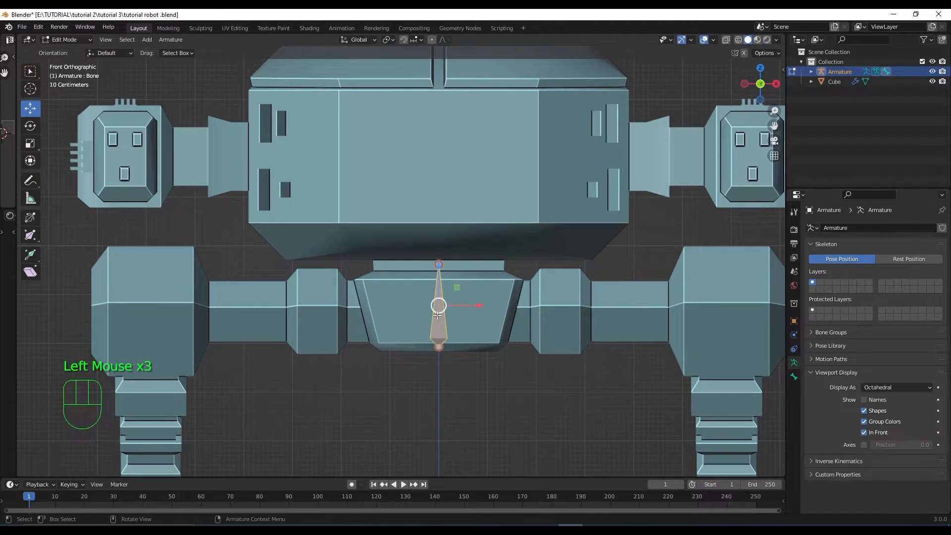
pyautogui.click(793, 376)
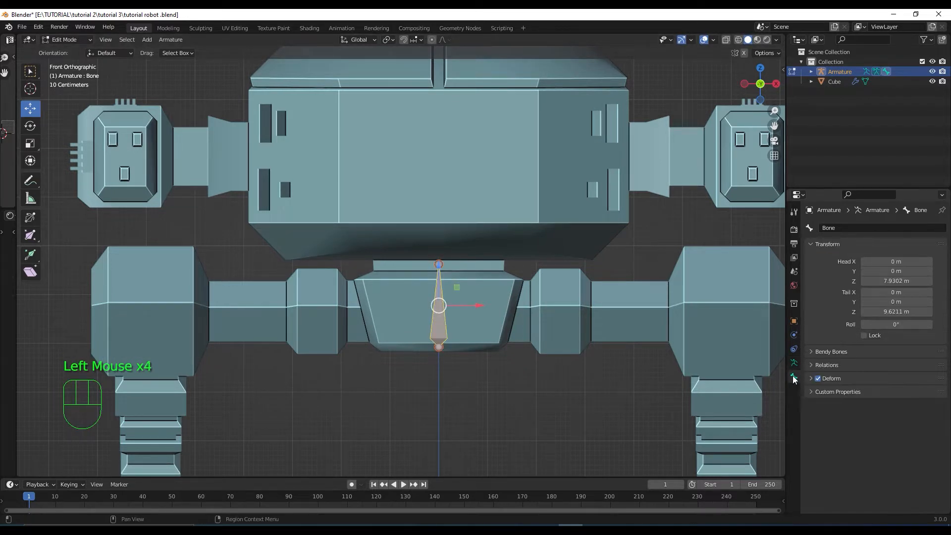
pyautogui.click(838, 228)
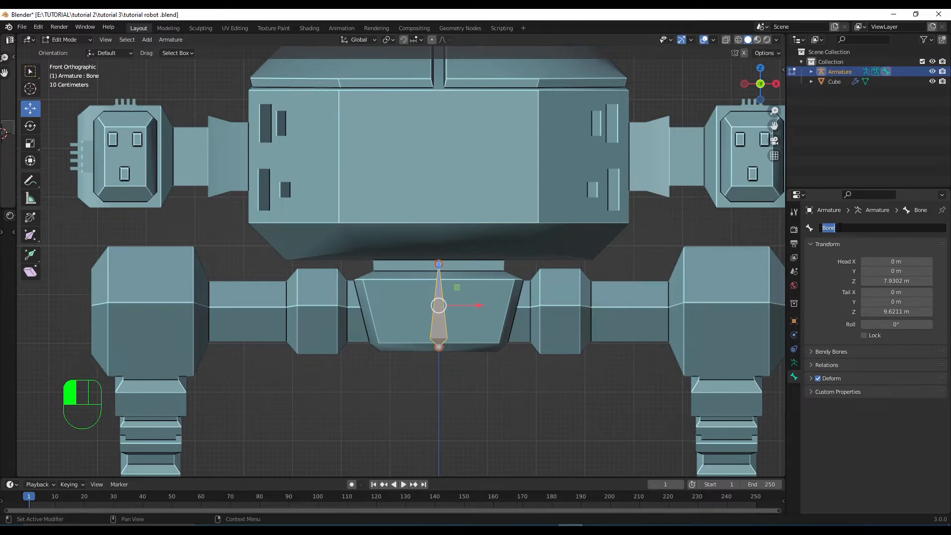
pyautogui.write('T')
pyautogui.press('BackSpace')
pyautogui.press('BackSpace')
pyautogui.press('capslock')
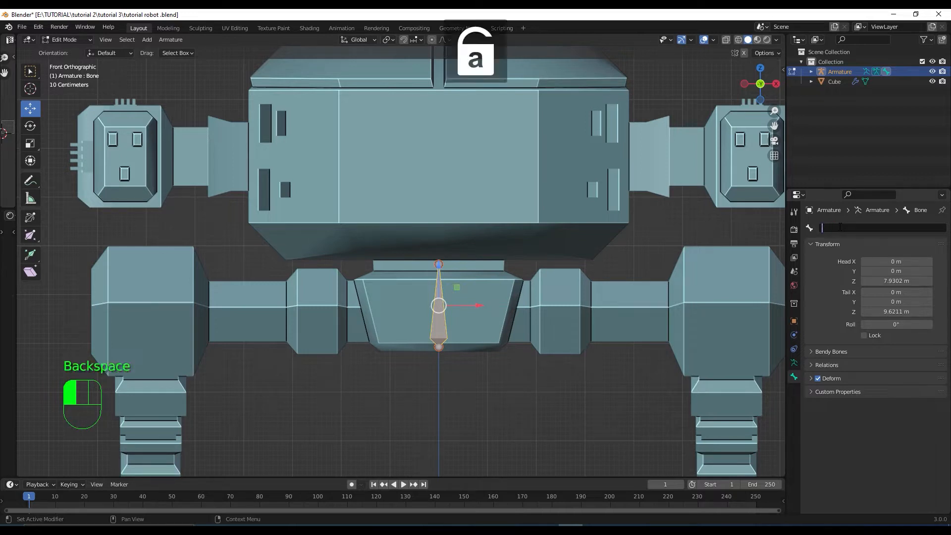
pyautogui.write('torso')
pyautogui.press('Return')
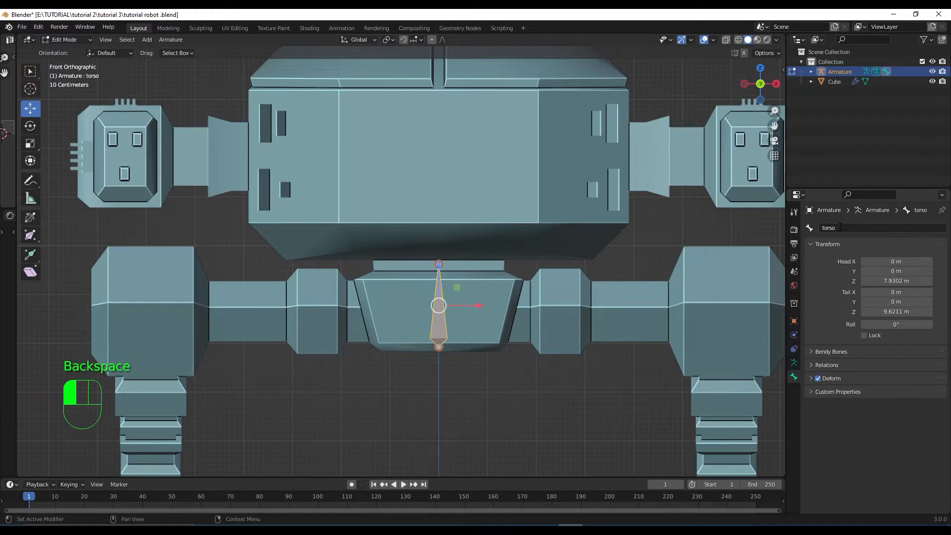
# Step: Extrude a bone along Z from the torso bone's tail to about 14.3 m, and raise their shared joint to about 9.89 m
pyautogui.click(440, 266)
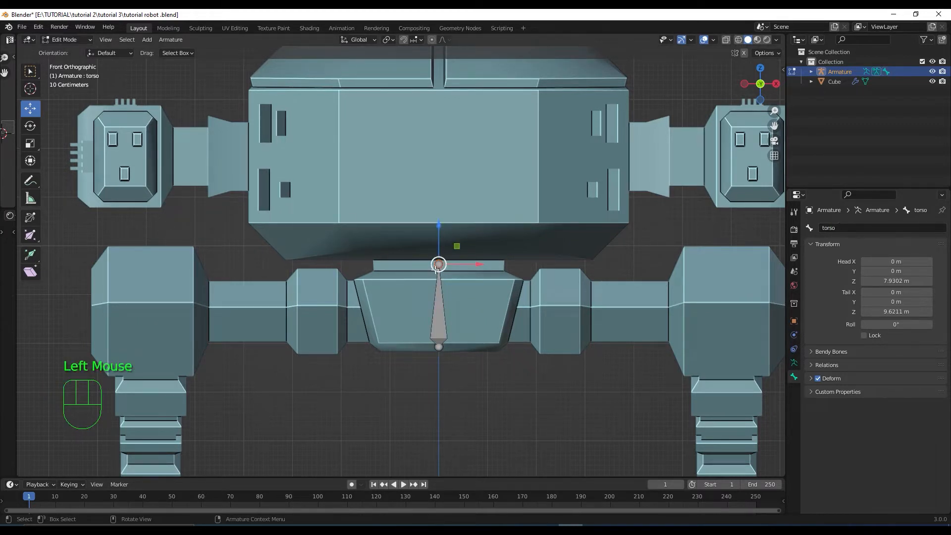
pyautogui.keyDown('shift'); pyautogui.moveTo(570, 293); pyautogui.dragTo(566, 365, button='middle'); pyautogui.keyUp('shift')
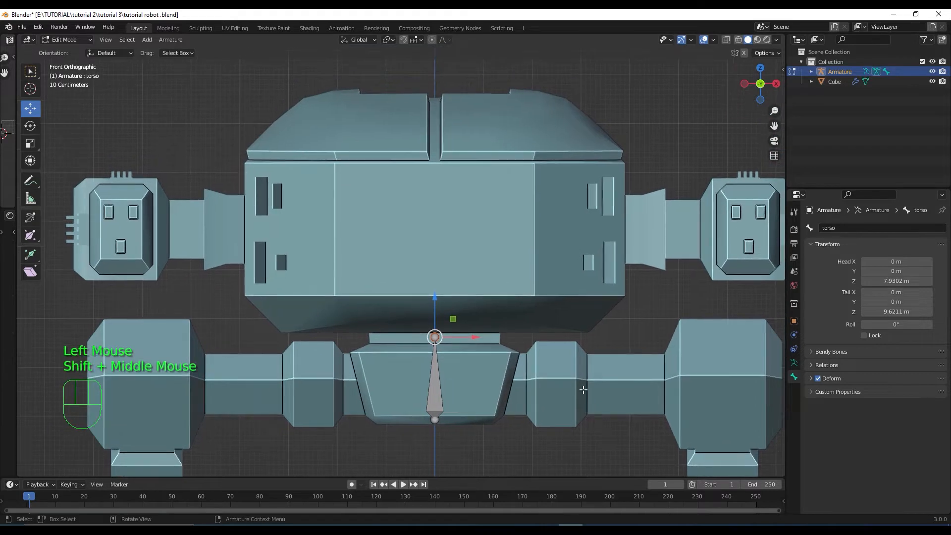
pyautogui.press('e')
pyautogui.press('z')
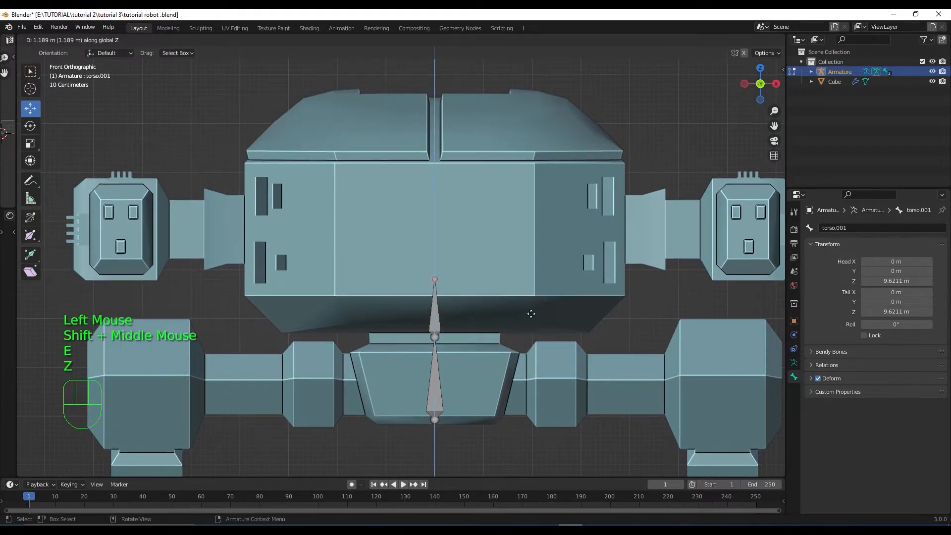
pyautogui.click(537, 161)
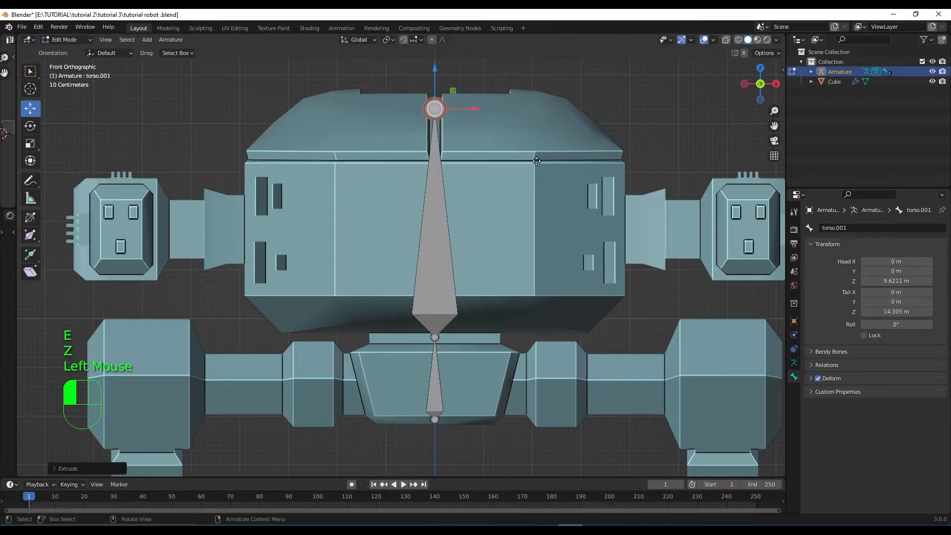
pyautogui.click(434, 338)
pyautogui.moveTo(434, 338); pyautogui.dragTo(435, 325)
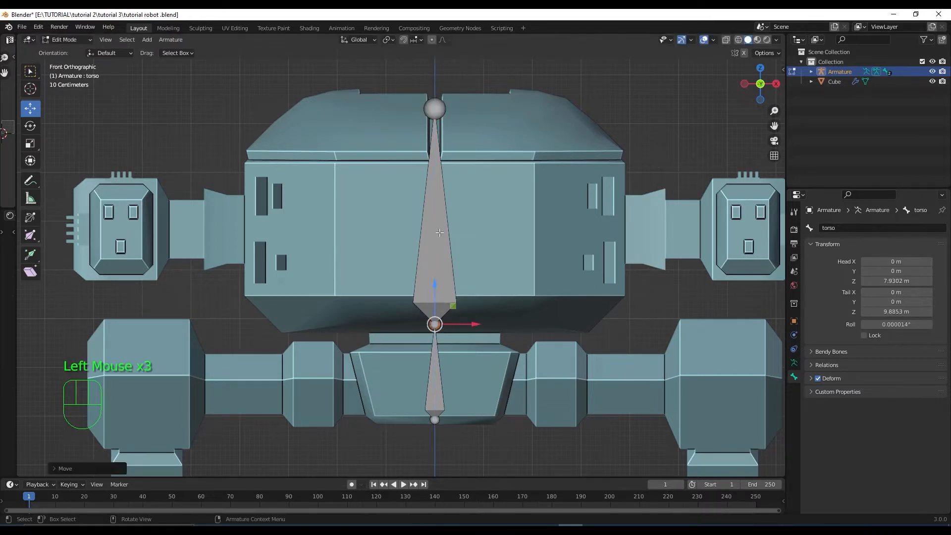
# Step: Rename the upper bone, extending from the torso bone to the top of the body, as head
pyautogui.click(439, 228)
pyautogui.click(867, 229)
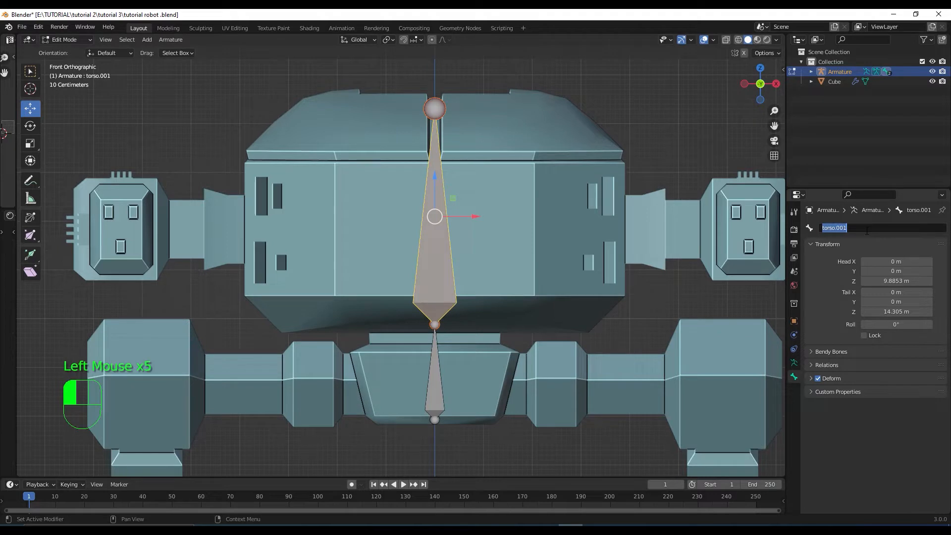
pyautogui.write('head')
pyautogui.press('Return')
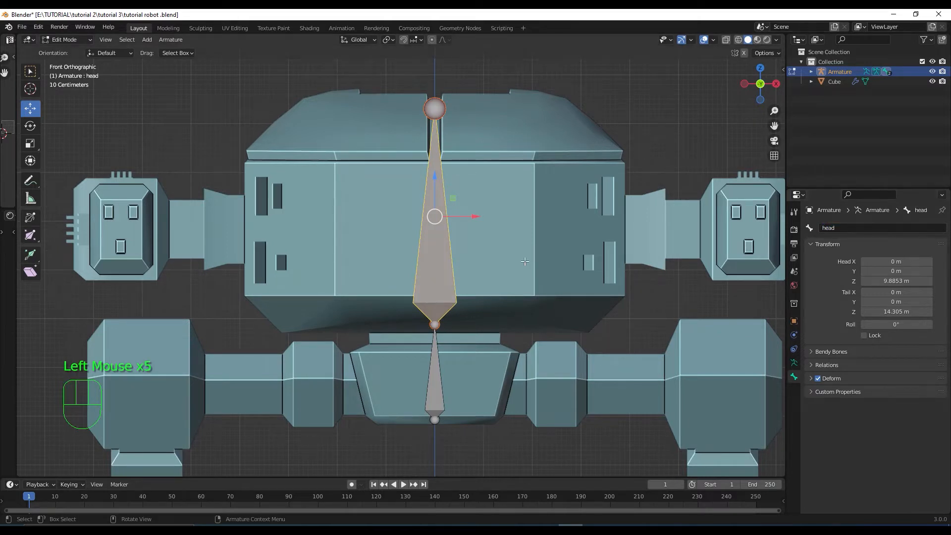
# Step: Duplicate the torso and head bones together and place the copies over the robot's left arm, about 6.2 m along X
pyautogui.scroll(-1, 479, 334)
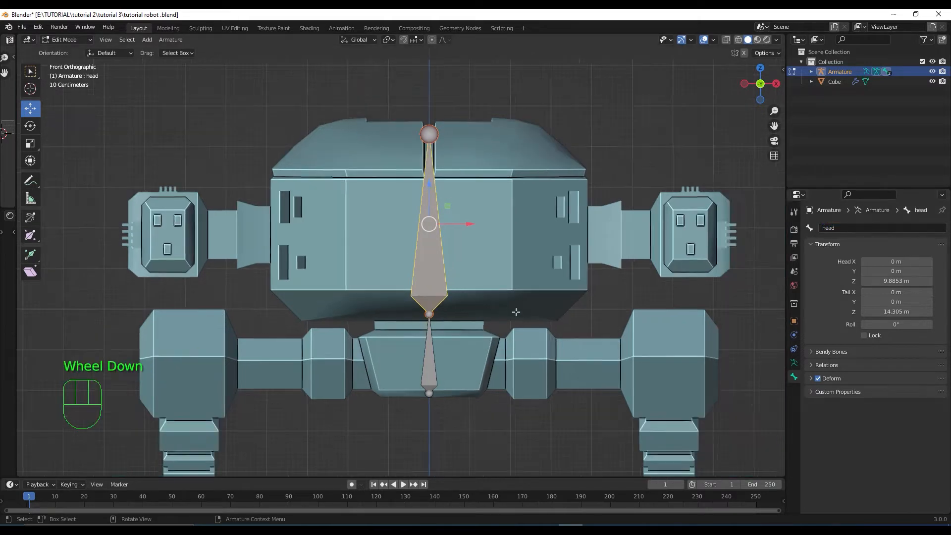
pyautogui.click(421, 374)
pyautogui.keyDown('shift'); pyautogui.click(439, 276); pyautogui.keyUp('shift')
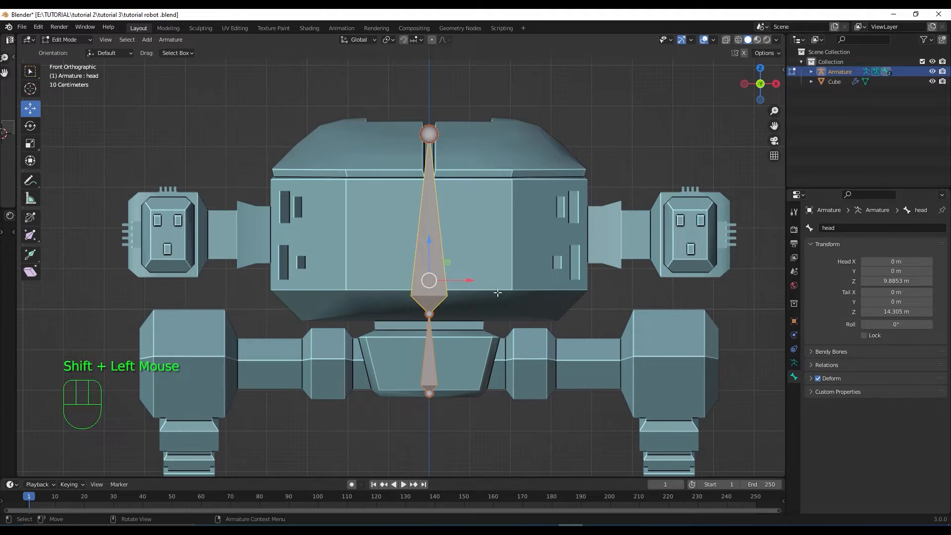
pyautogui.hotkey('shift', 'd')
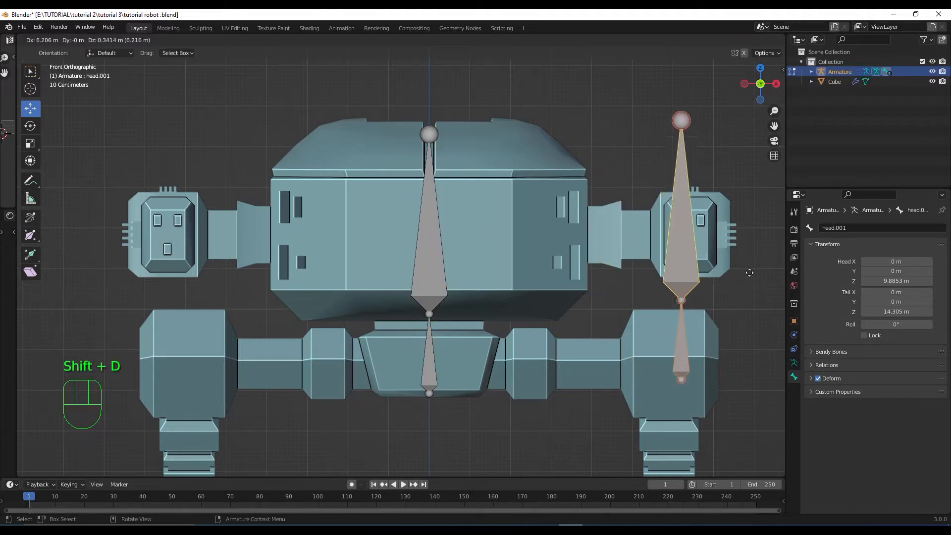
pyautogui.click(750, 245)
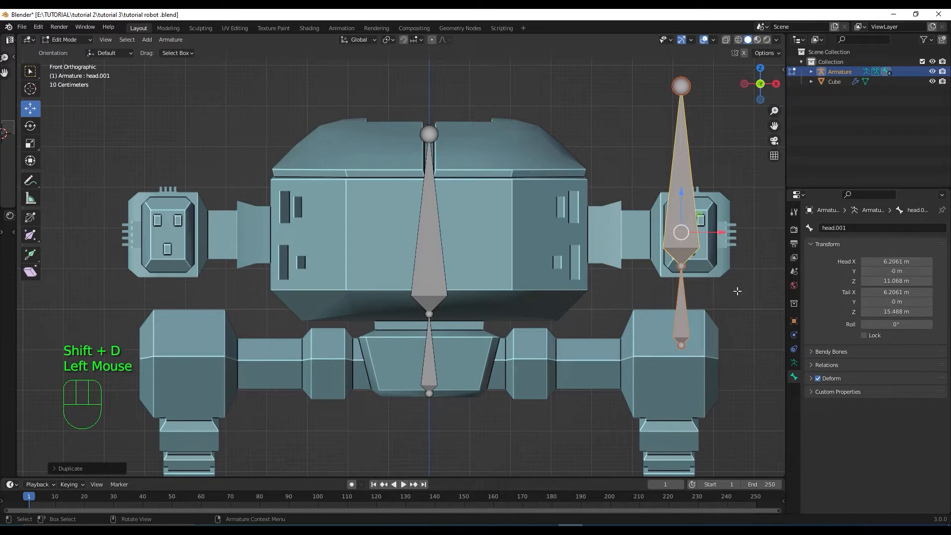
# Step: Rotate the duplicated bones 90 degrees in front view and move them to the left arm's height, at about Z 11.84 m
pyautogui.press('r')
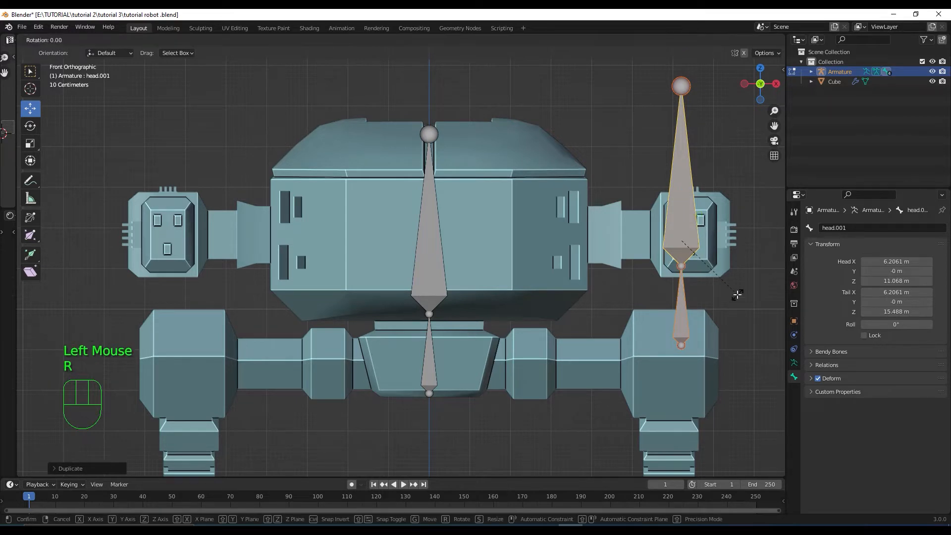
pyautogui.press('ctrl')
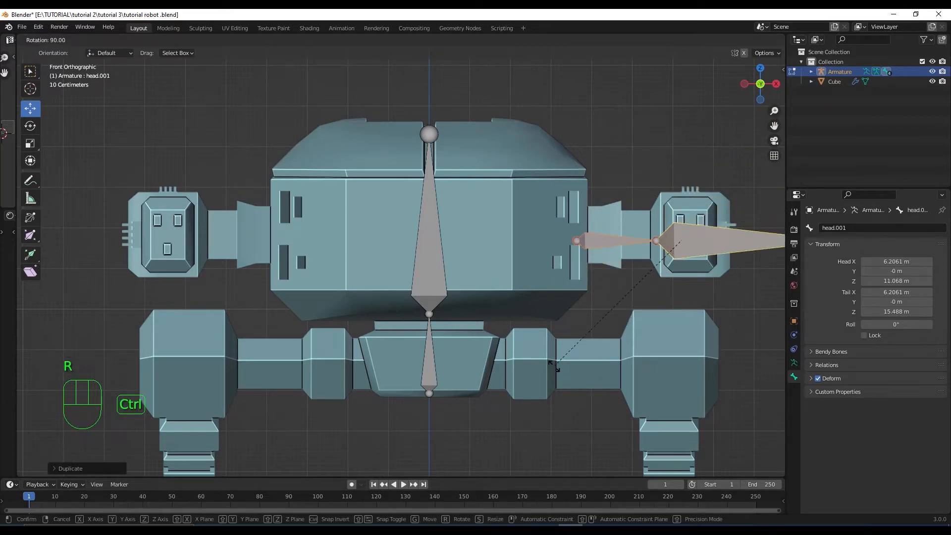
pyautogui.click(555, 366)
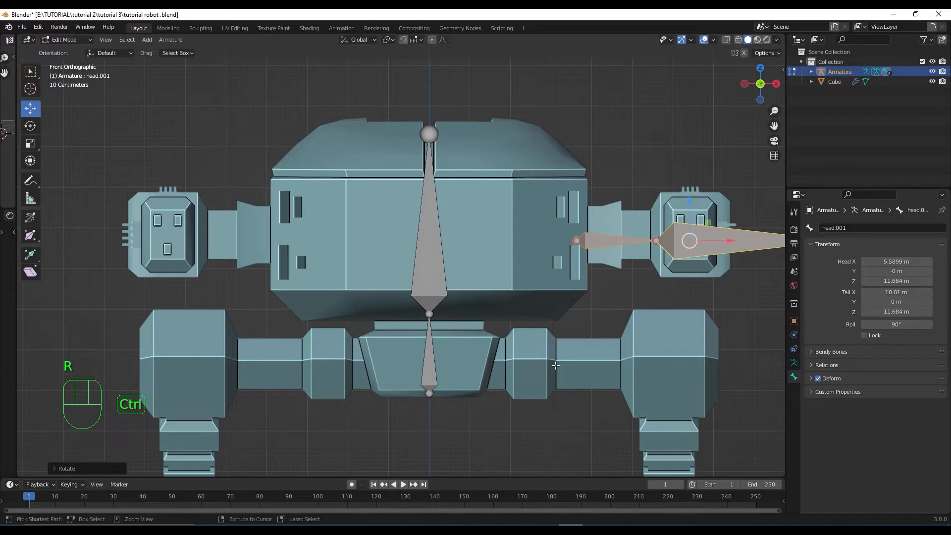
pyautogui.press('g')
pyautogui.click(661, 259)
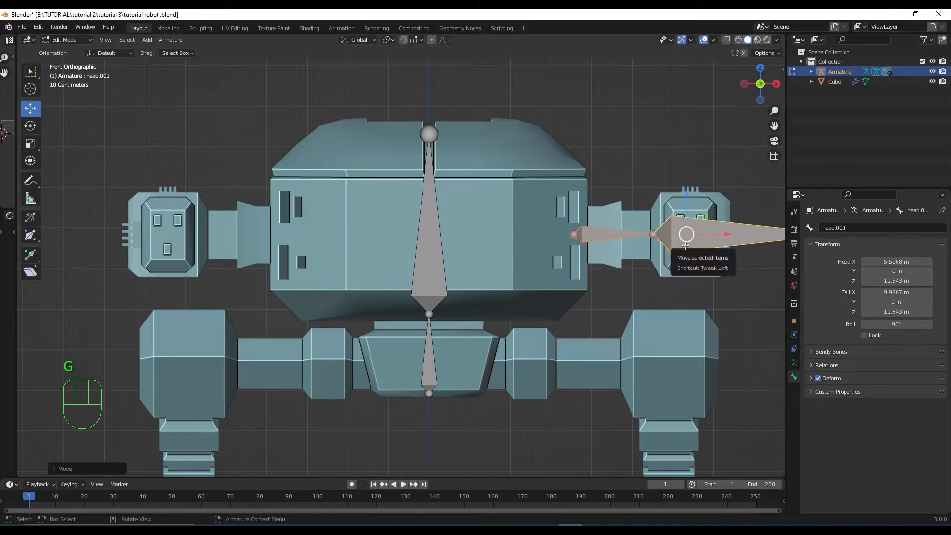
# Step: In top view, move the duplicated bones to the middle of the left shoulder, at about Y -0.33 m
pyautogui.press('KP_7')
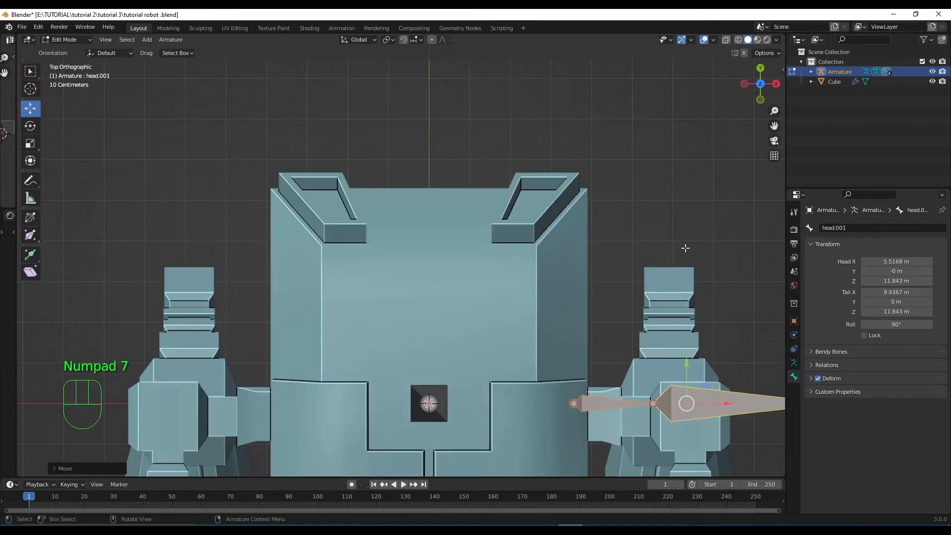
pyautogui.keyDown('shift'); pyautogui.scroll(-1, 683, 322); pyautogui.keyUp('shift')
pyautogui.keyDown('shift'); pyautogui.moveTo(683, 322); pyautogui.dragTo(652, 157, button='middle'); pyautogui.keyUp('shift')
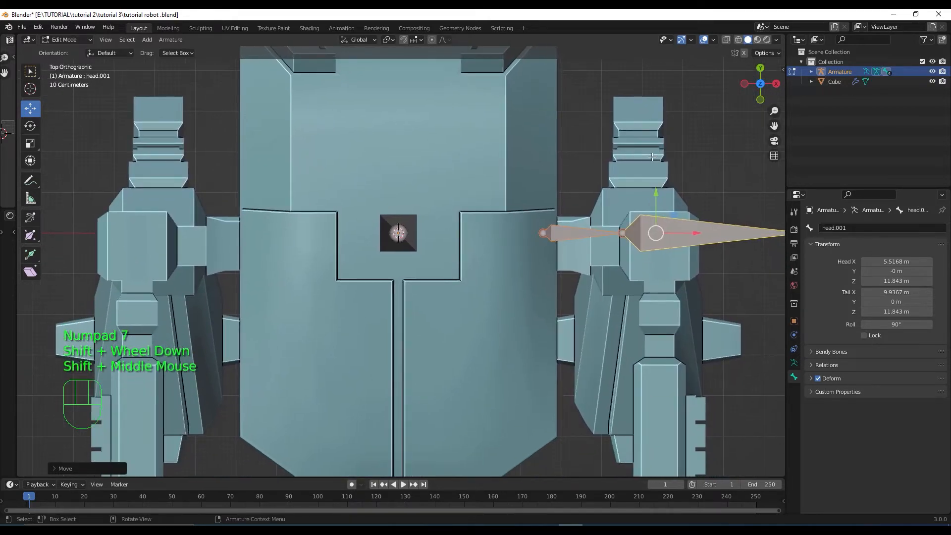
pyautogui.press('g')
pyautogui.click(651, 170)
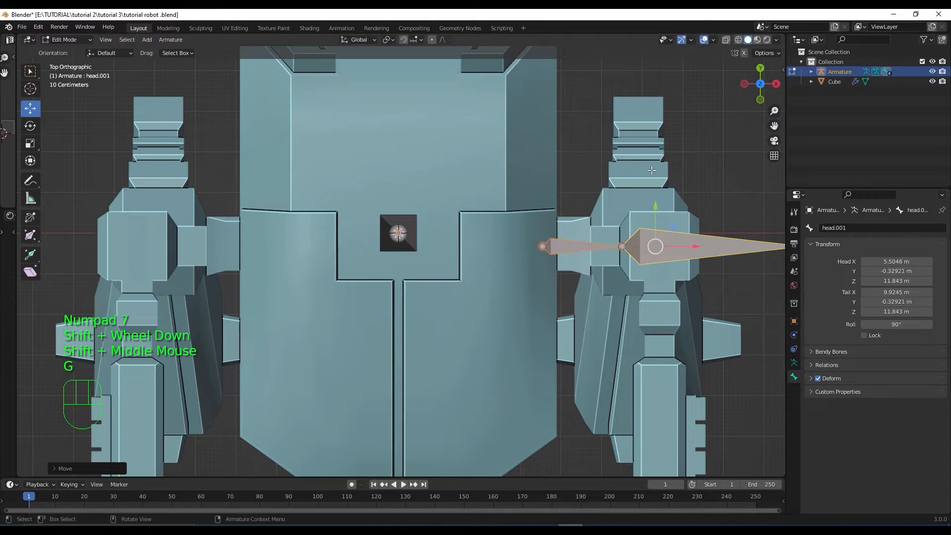
# Step: Move the outer bone's tail to the front end of the left forearm, at about X 6.49 m and Y -7.62 m
pyautogui.scroll(-1, 692, 283)
pyautogui.click(733, 253)
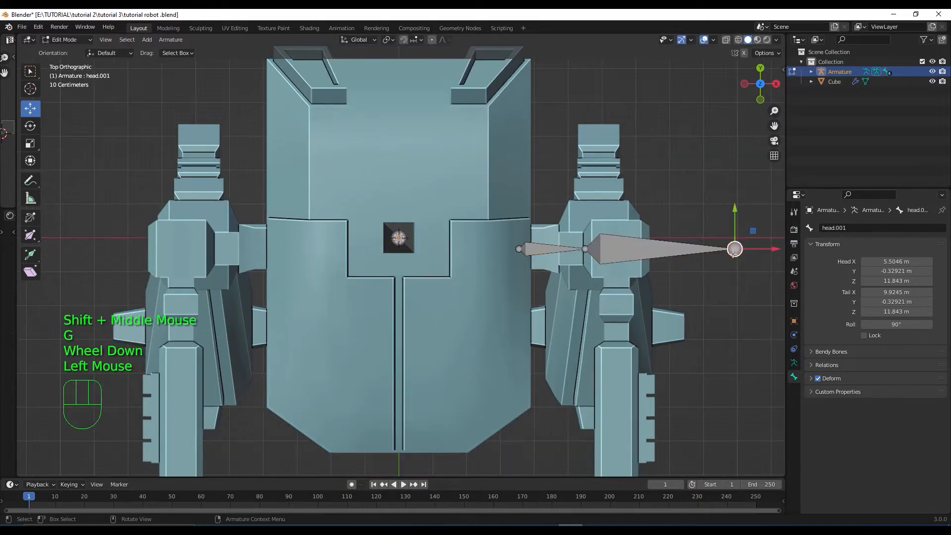
pyautogui.press('g')
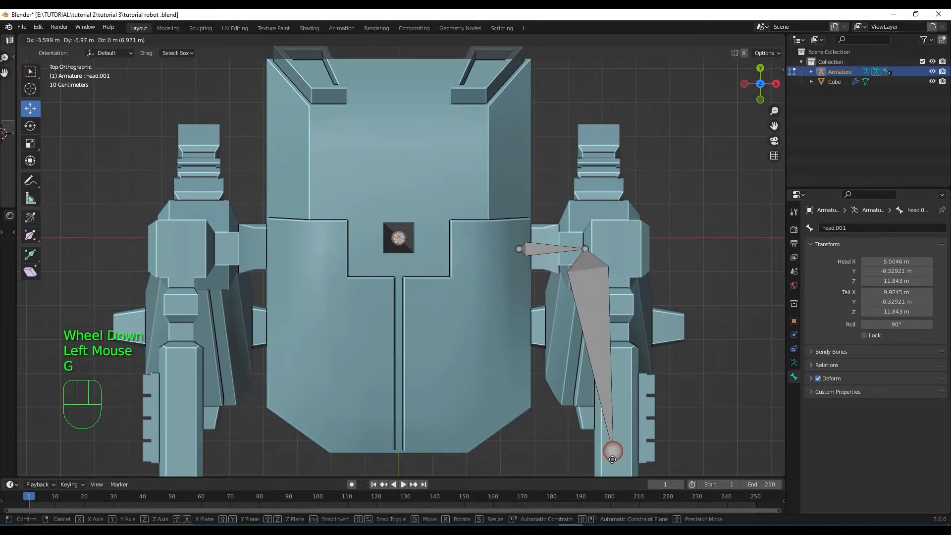
pyautogui.click(612, 475)
pyautogui.keyDown('shift'); pyautogui.moveTo(690, 435); pyautogui.dragTo(696, 310, button='middle'); pyautogui.keyUp('shift')
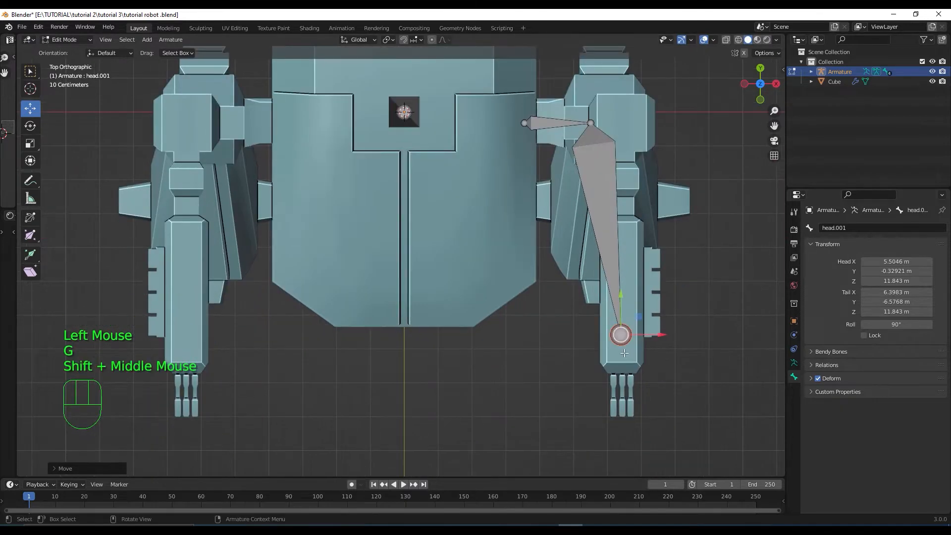
pyautogui.press('g')
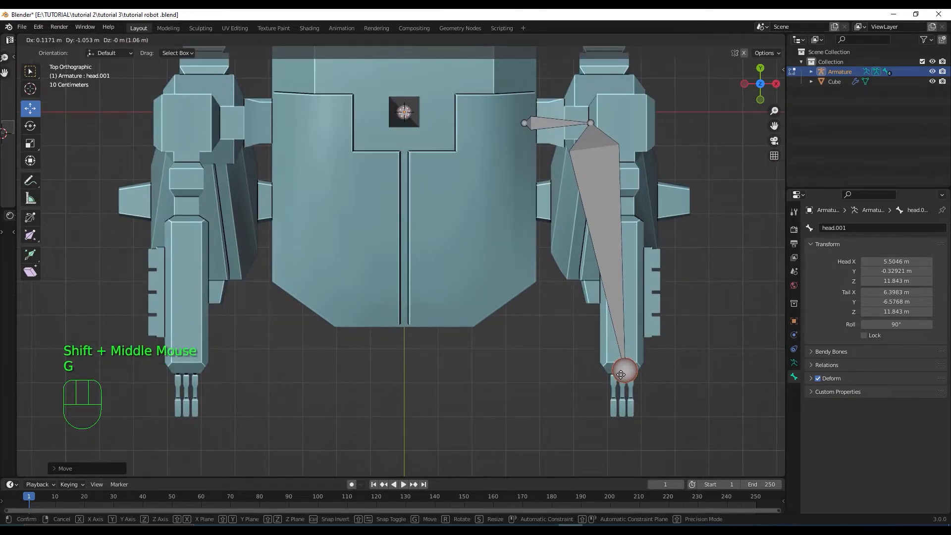
pyautogui.click(624, 370)
# Step: Shift the joint between the two arm bones along X to about 6.48 m and check the alignment in side view
pyautogui.click(591, 123)
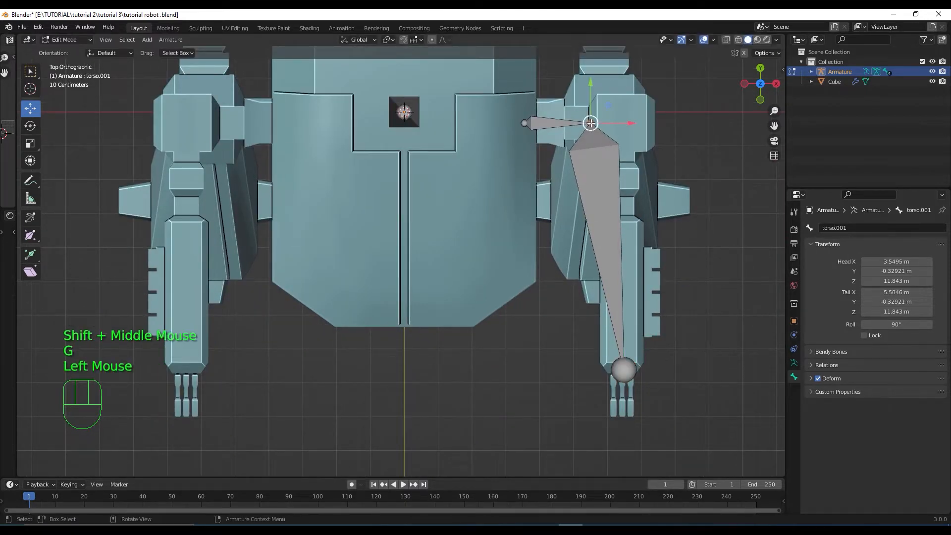
pyautogui.moveTo(607, 122); pyautogui.dragTo(644, 118)
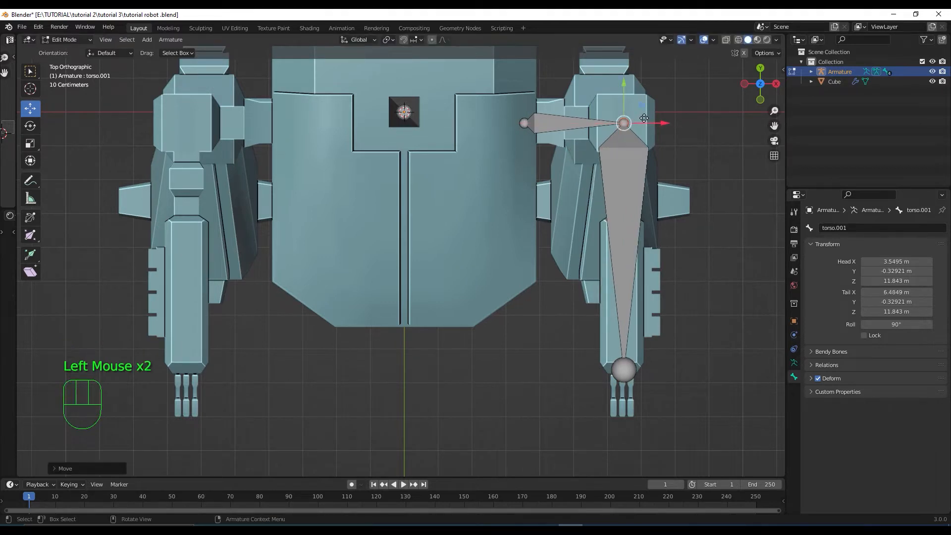
pyautogui.press('KP_3')
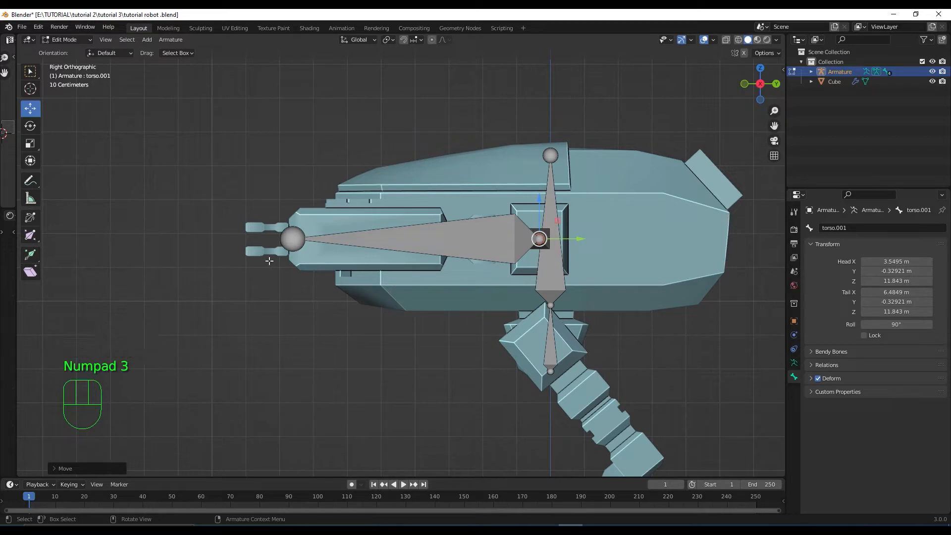
# Step: Rename the short shoulder bone of the left arm as arm.L
pyautogui.scroll(-2, 412, 208)
pyautogui.moveTo(412, 208); pyautogui.dragTo(591, 238, button='middle')
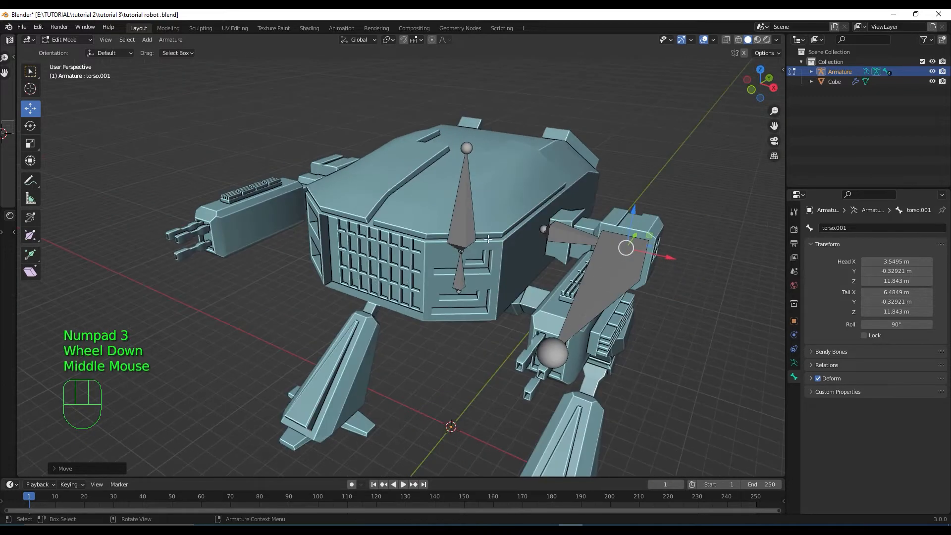
pyautogui.click(573, 237)
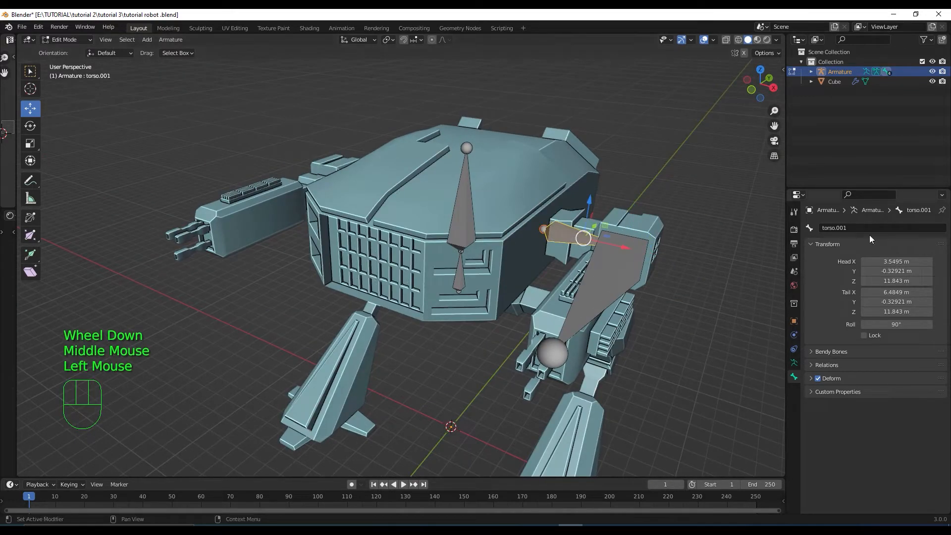
pyautogui.click(869, 232)
pyautogui.write('ar')
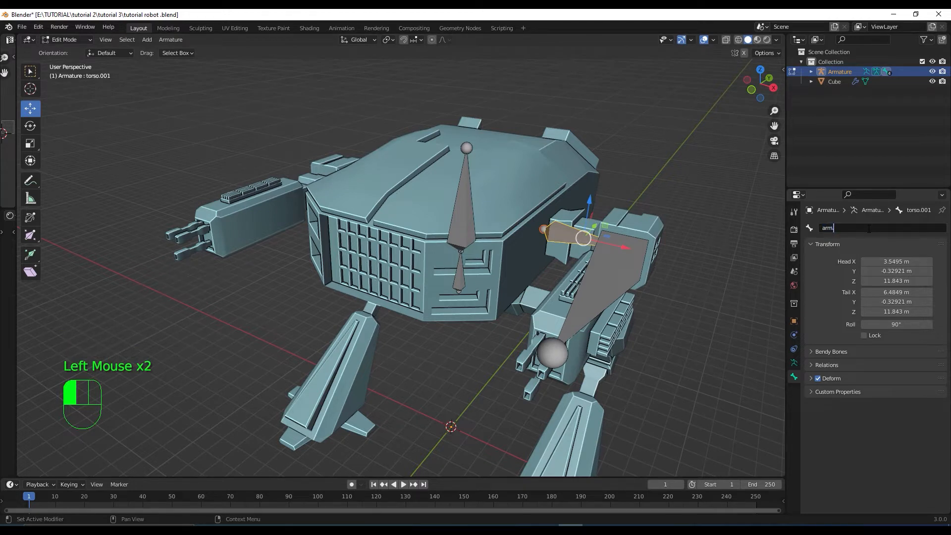
pyautogui.write('m.L')
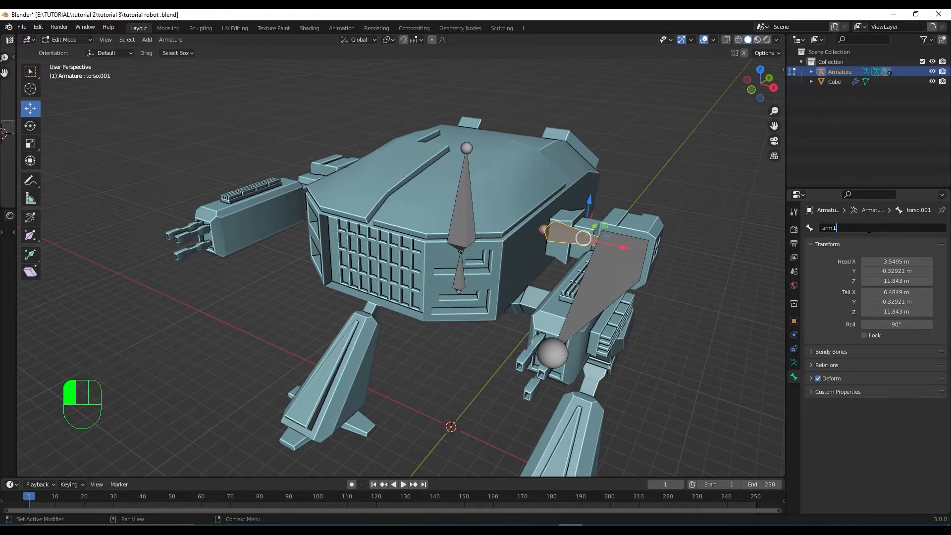
pyautogui.press('capslock')
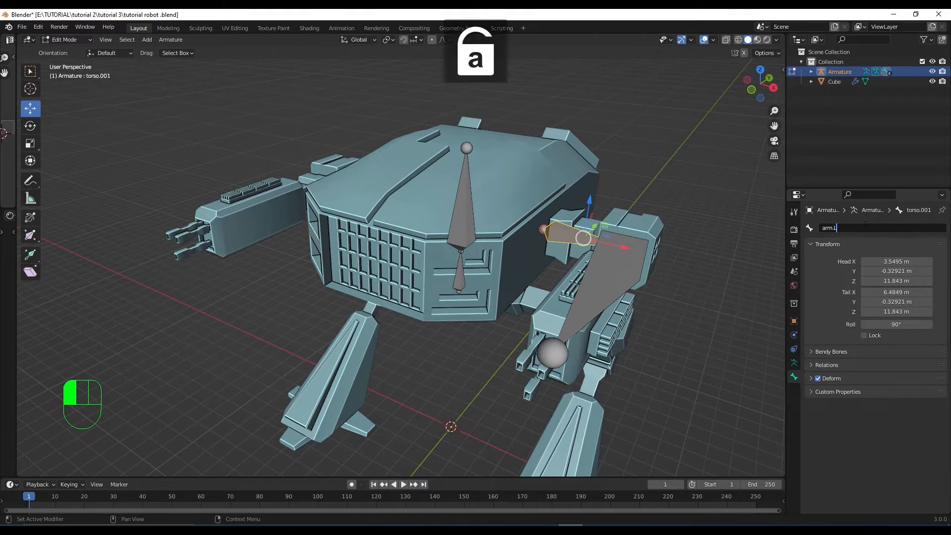
pyautogui.press('capslock')
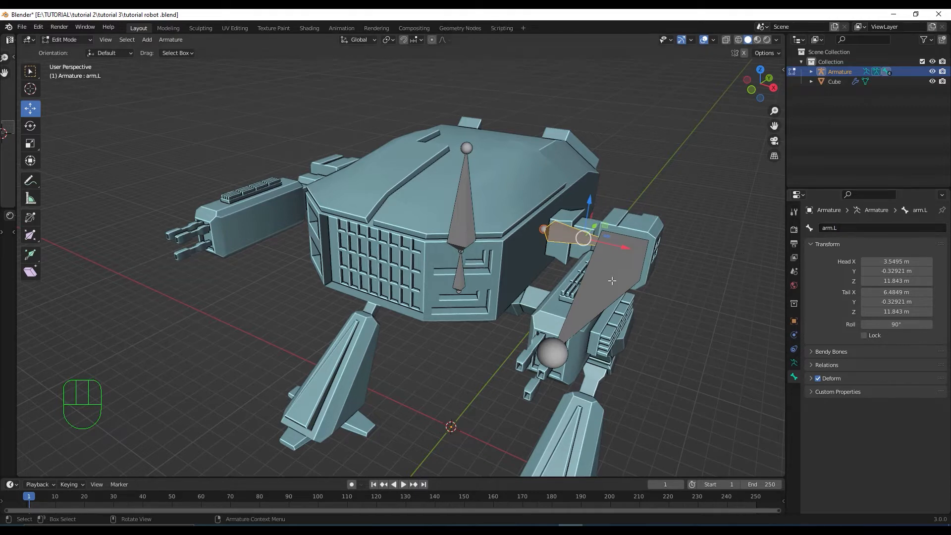
# Step: Rename the long forearm bone of the left arm as hand.L
pyautogui.click(613, 281)
pyautogui.doubleClick(859, 229)
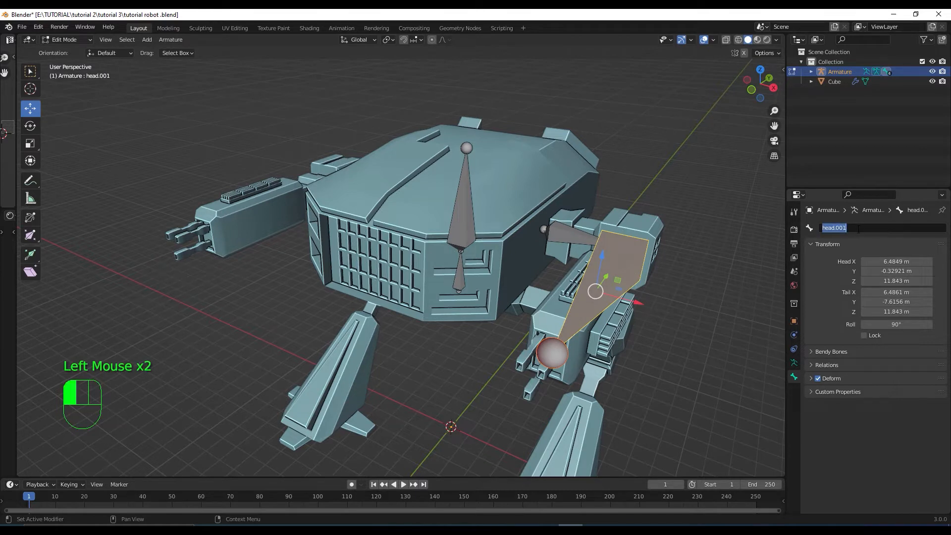
pyautogui.press('capslock')
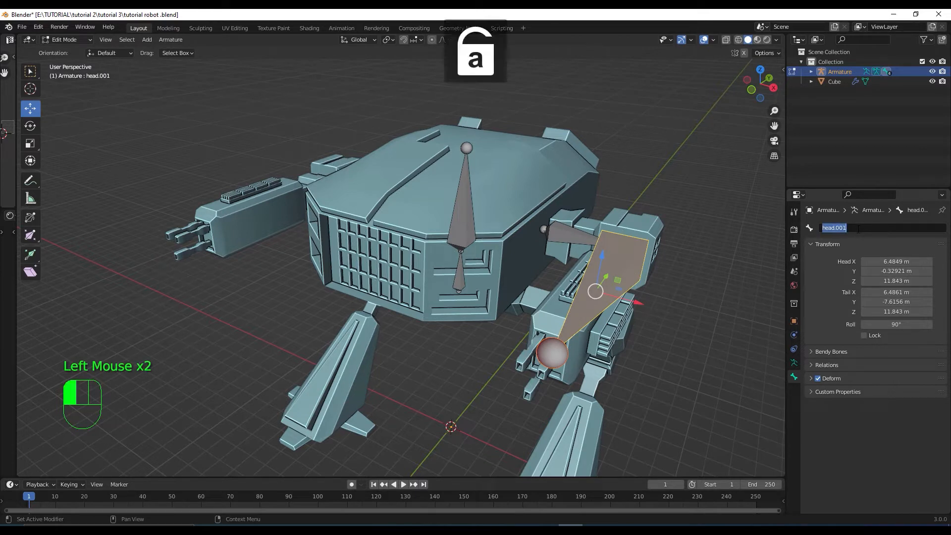
pyautogui.write('hand')
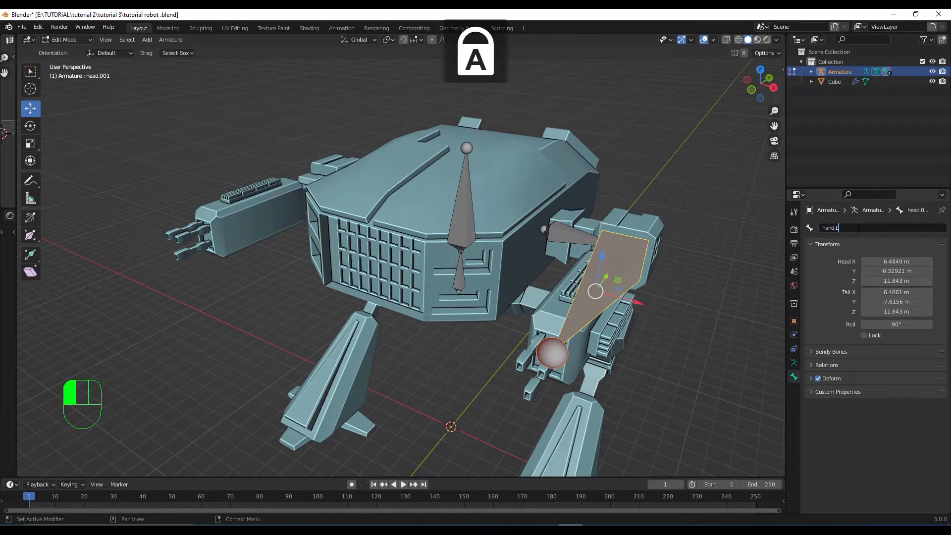
pyautogui.press('capslock')
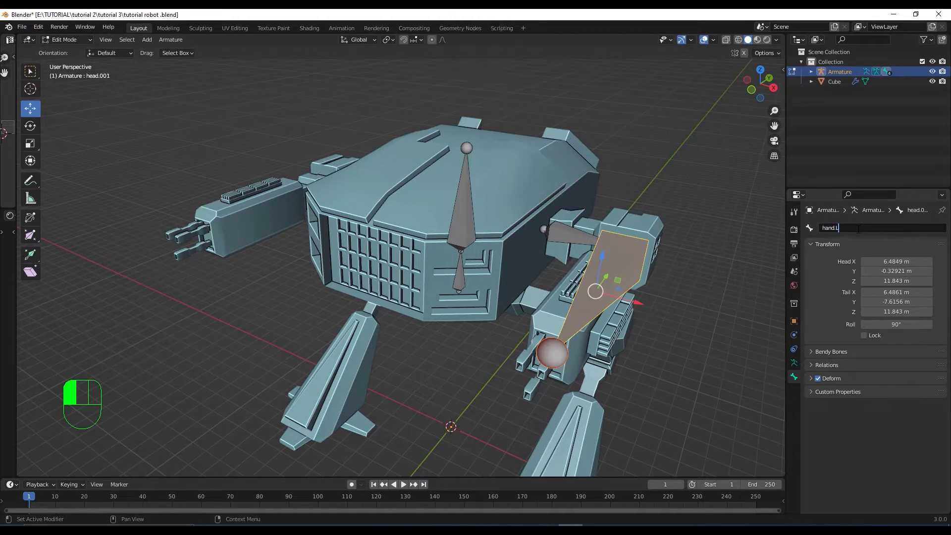
pyautogui.click(858, 229)
# Step: Add a new bone and, in front view, move it into the left leg's upper block at about X 5.94 m and Z 8.45 m
pyautogui.scroll(-2, 563, 271)
pyautogui.moveTo(576, 324); pyautogui.dragTo(528, 297, button='middle')
pyautogui.press('KP_1')
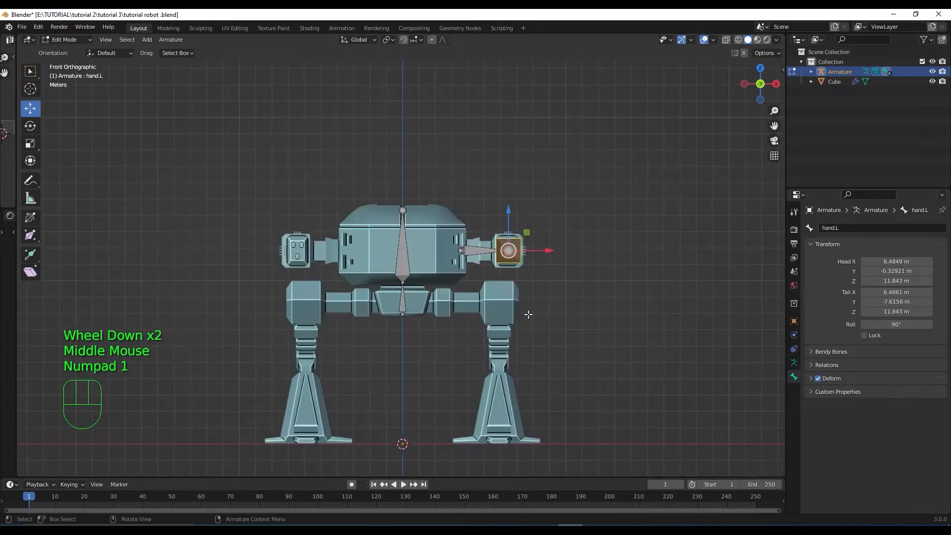
pyautogui.hotkey('shift', 'a')
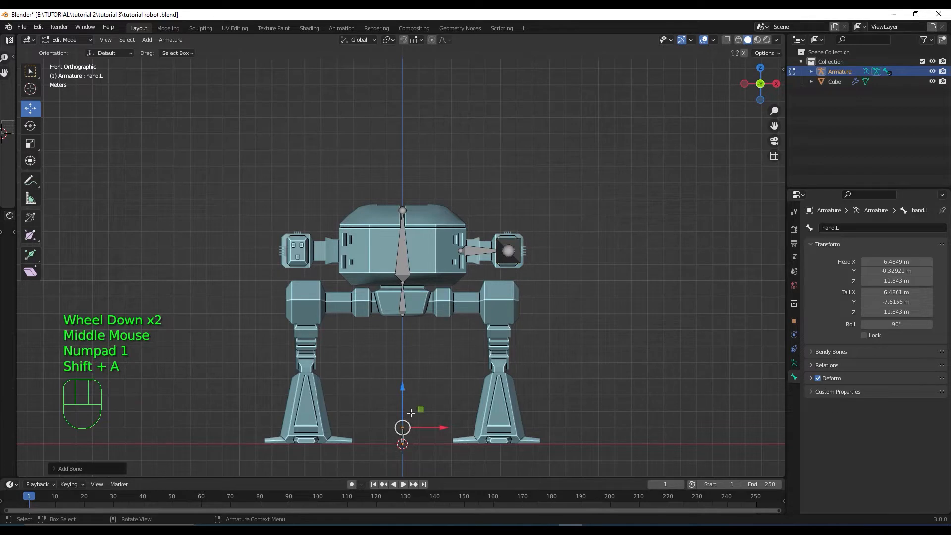
pyautogui.scroll(1, 404, 435)
pyautogui.keyDown('shift'); pyautogui.moveTo(418, 441); pyautogui.dragTo(434, 378, button='middle'); pyautogui.keyUp('shift')
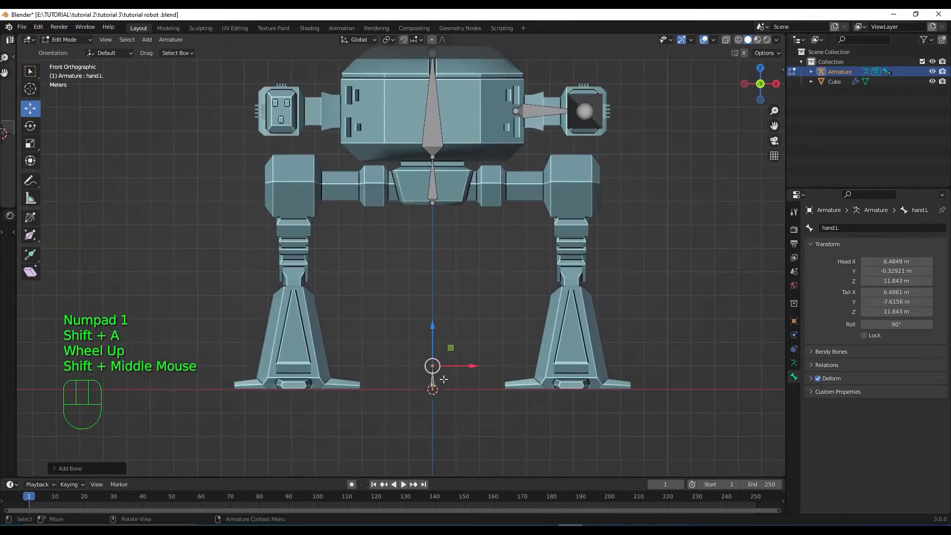
pyautogui.click(434, 378)
pyautogui.press('g')
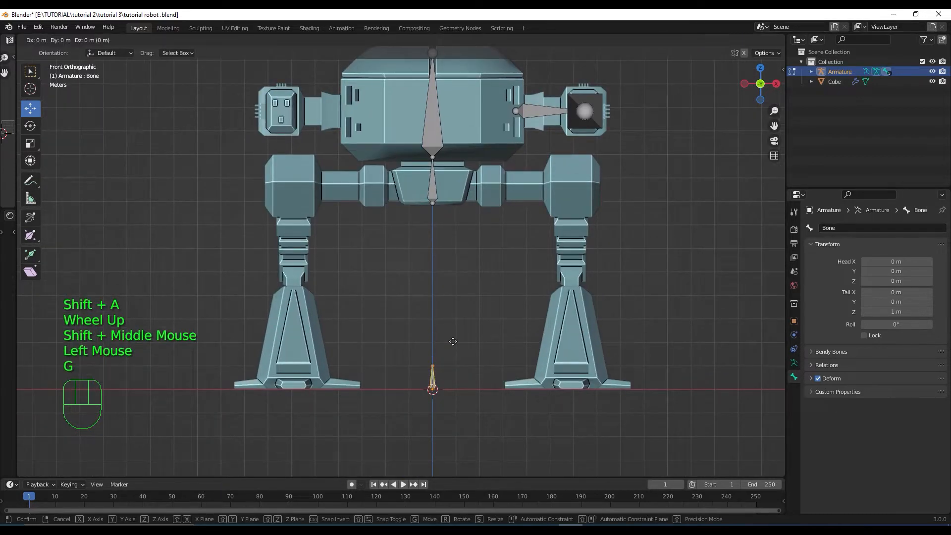
pyautogui.click(572, 179)
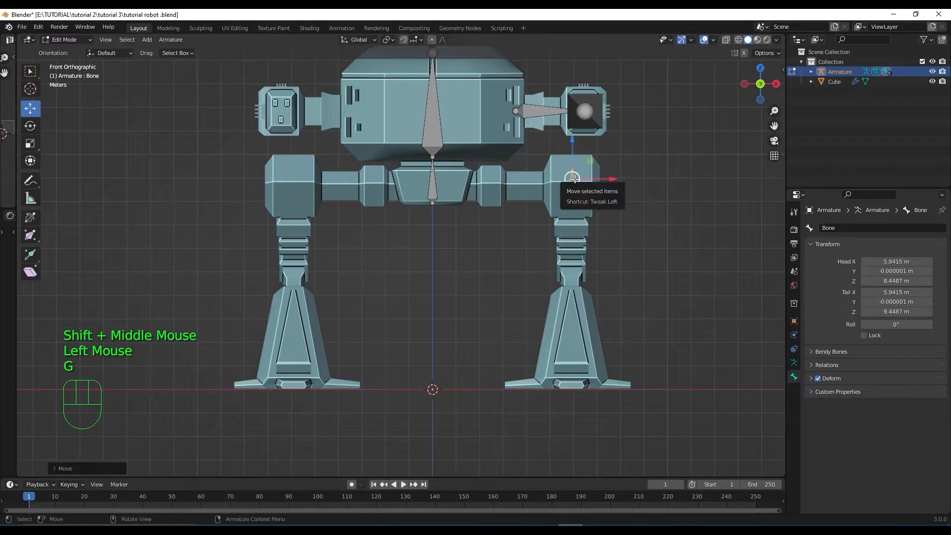
# Step: In side view, move the new leg bone inside the left leg's upper block to about Y -0.25 m and Z 8.23 m
pyautogui.press('KP_3')
pyautogui.scroll(3, 534, 185)
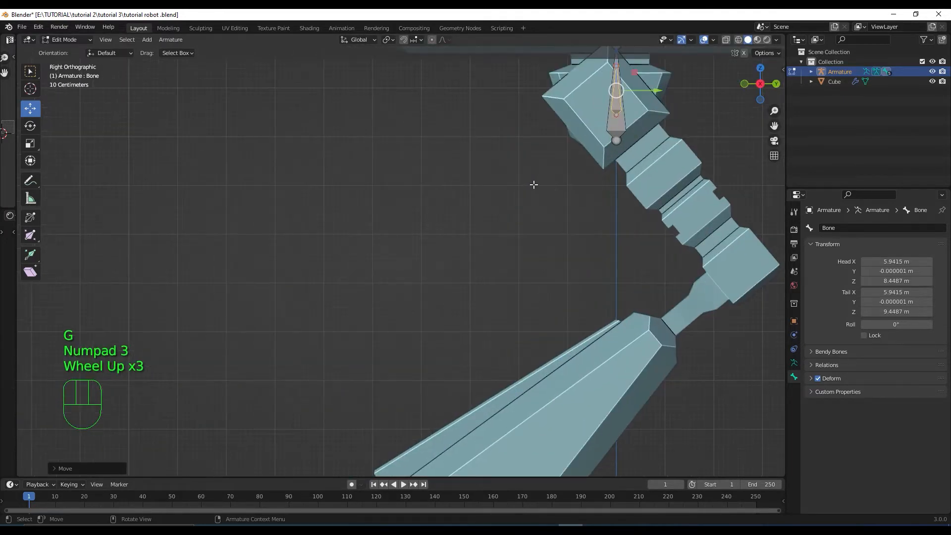
pyautogui.keyDown('shift'); pyautogui.moveTo(647, 188); pyautogui.dragTo(491, 352, button='middle'); pyautogui.keyUp('shift')
pyautogui.scroll(1, 556, 255)
pyautogui.keyDown('shift'); pyautogui.moveTo(556, 255); pyautogui.dragTo(548, 292, button='middle'); pyautogui.keyUp('shift')
pyautogui.press('g')
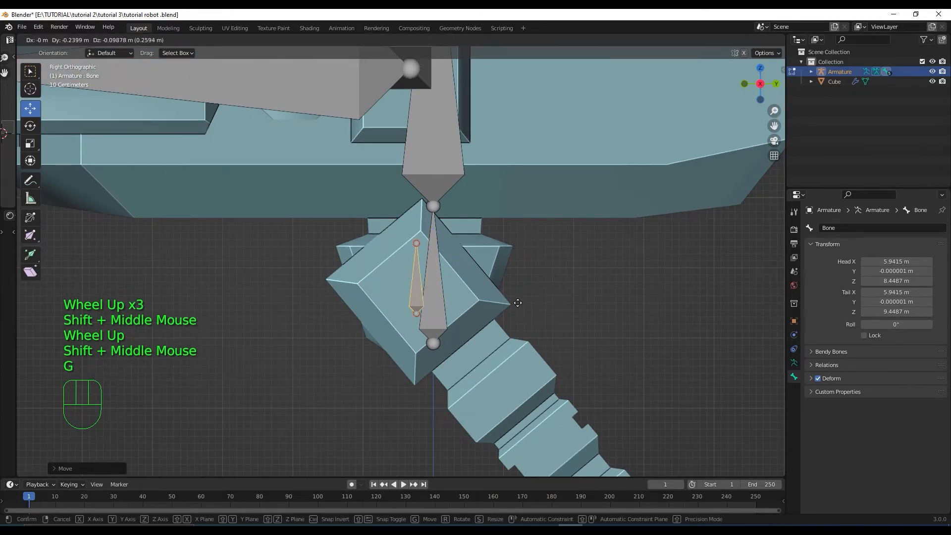
pyautogui.click(525, 307)
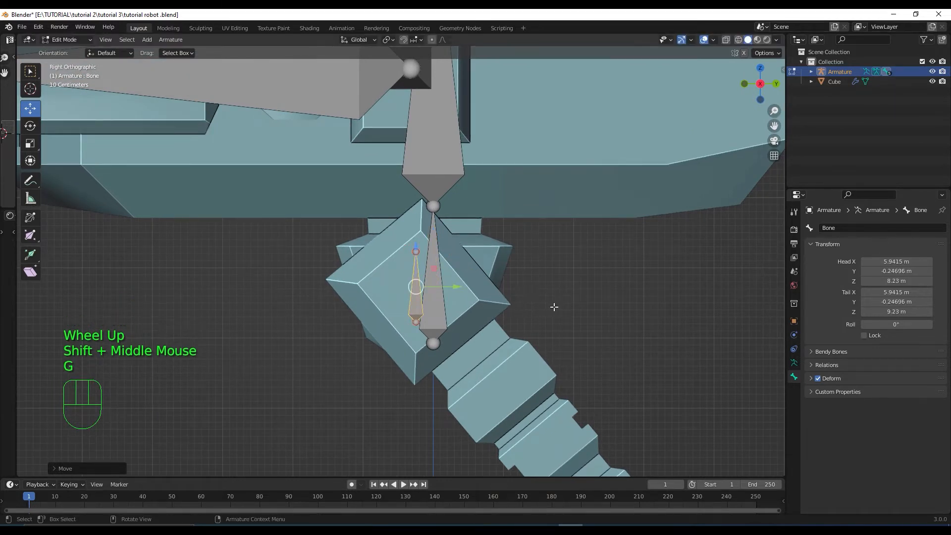
# Step: Rotate the leg bone to follow the thigh's slope, with its tail pointing down at about Y 0.07 m and Z 8.35 m
pyautogui.press('r')
pyautogui.press('ctrl')
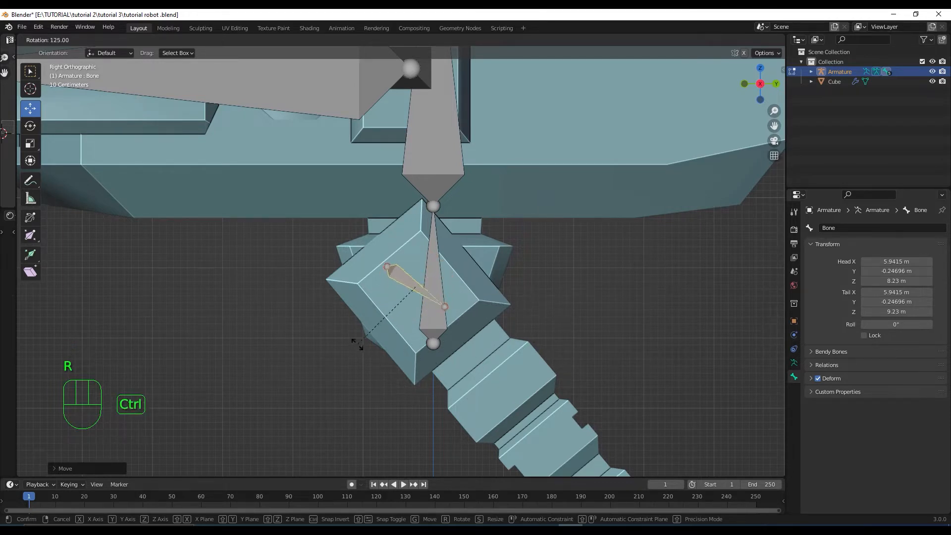
pyautogui.click(347, 328)
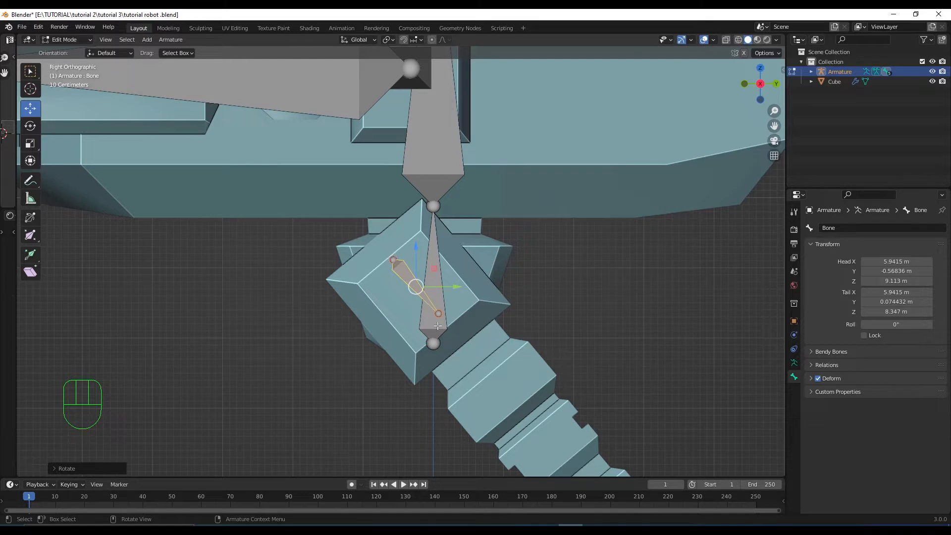
# Step: Move the leg bone's tail down to the knee block at about Y 2.68 m and Z 5.32 m
pyautogui.scroll(-1, 499, 335)
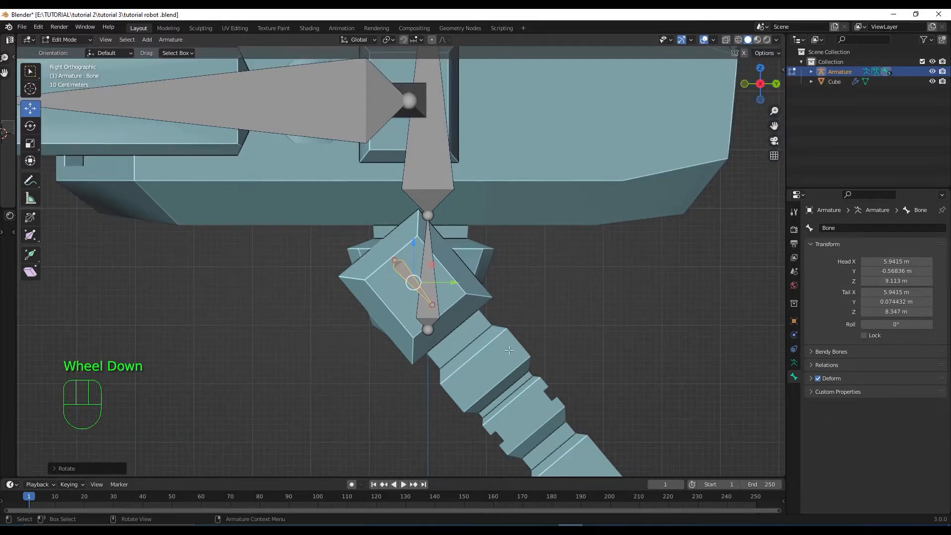
pyautogui.keyDown('shift'); pyautogui.moveTo(498, 334); pyautogui.dragTo(483, 313, button='middle'); pyautogui.keyUp('shift')
pyautogui.scroll(-1, 480, 310)
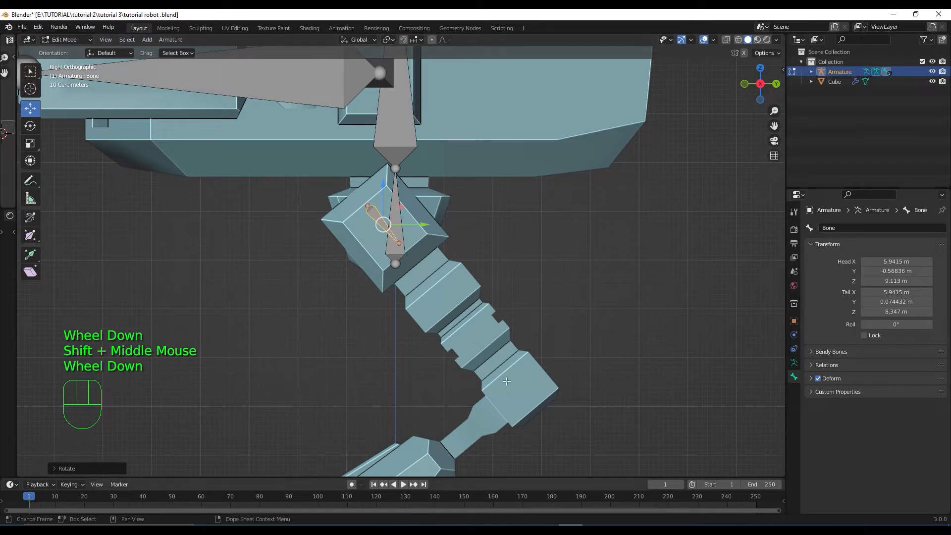
pyautogui.click(370, 213)
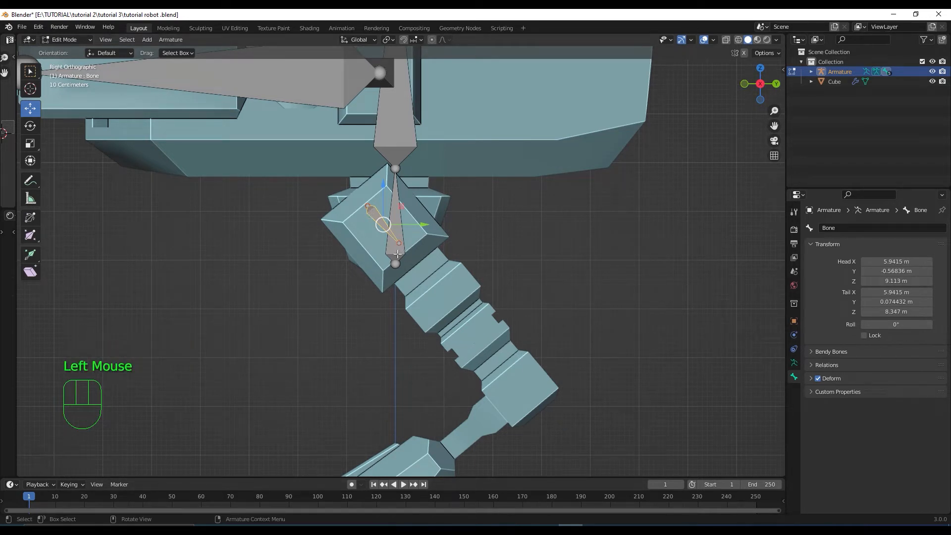
pyautogui.doubleClick(400, 244)
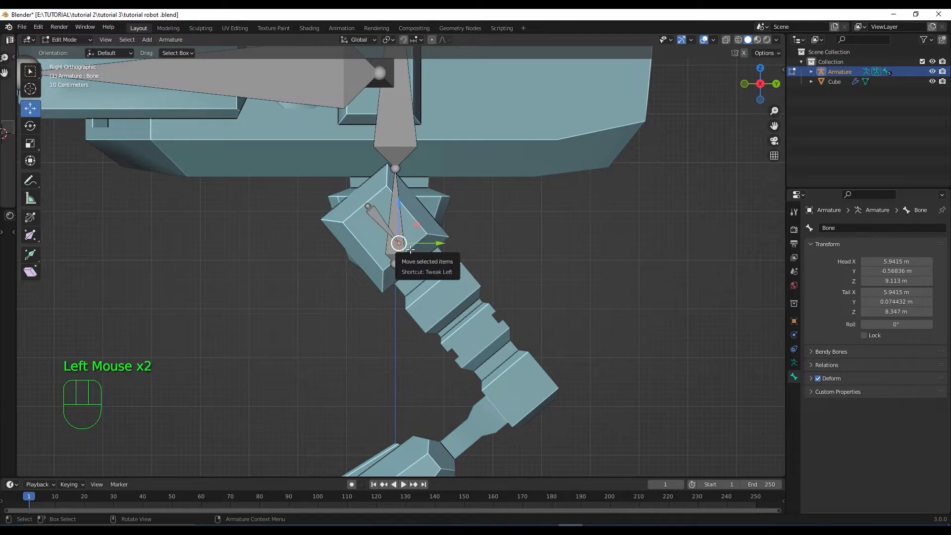
pyautogui.press('g')
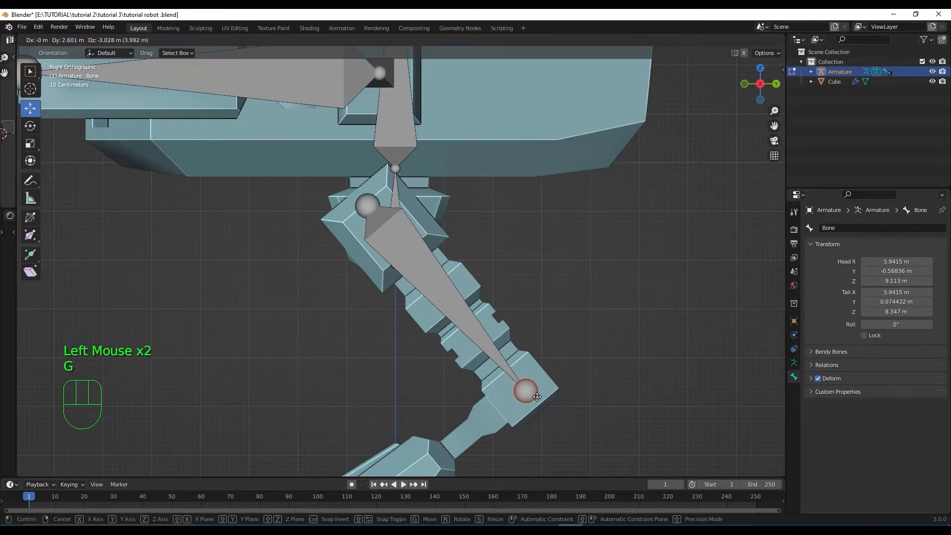
pyautogui.click(536, 396)
# Step: Rename the upper bone of the left leg as leg1.L
pyautogui.keyDown('shift'); pyautogui.moveTo(642, 321); pyautogui.dragTo(697, 238, button='middle'); pyautogui.keyUp('shift')
pyautogui.click(498, 213)
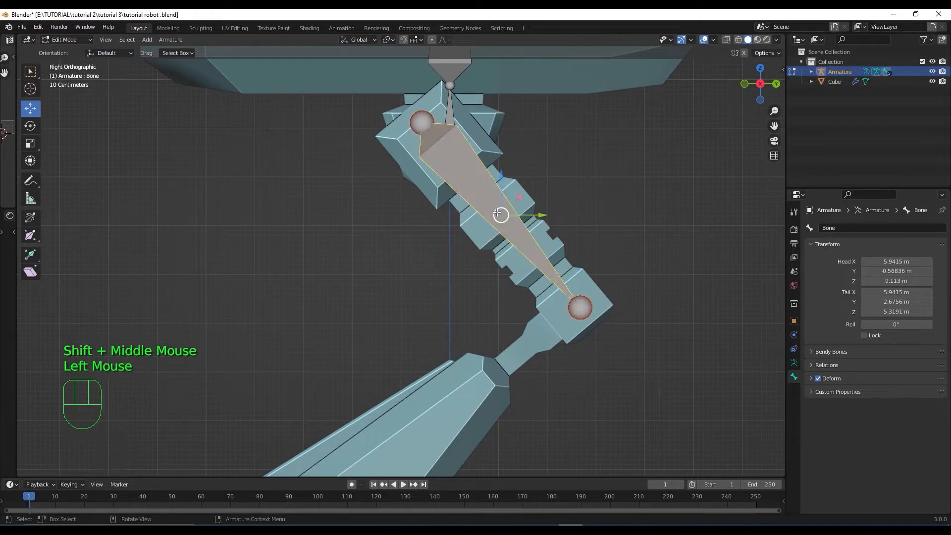
pyautogui.doubleClick(838, 229)
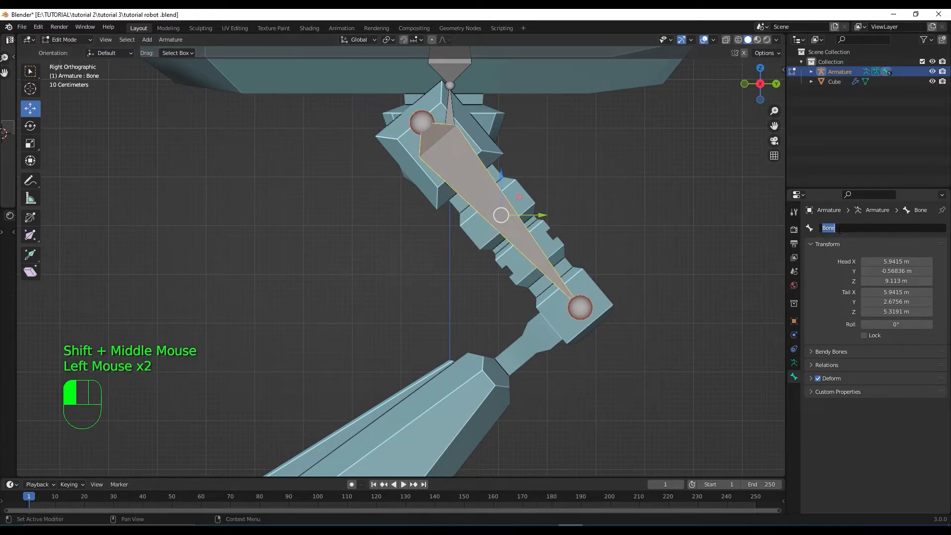
pyautogui.press('BackSpace')
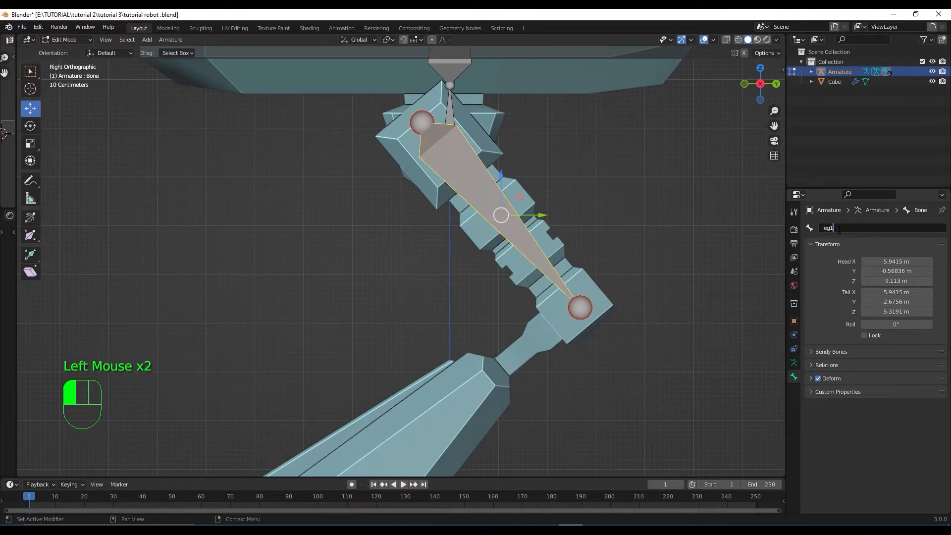
pyautogui.write('a')
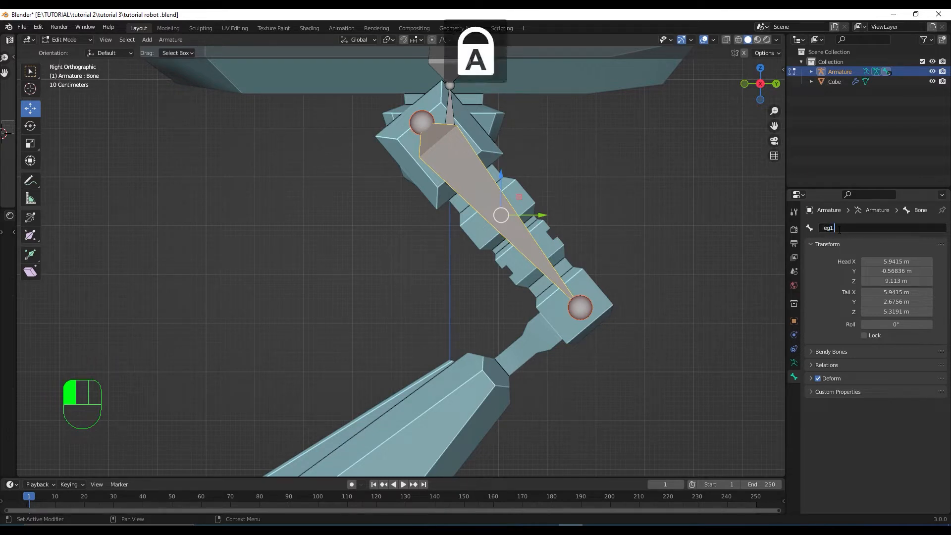
pyautogui.write('.L')
pyautogui.press('Return')
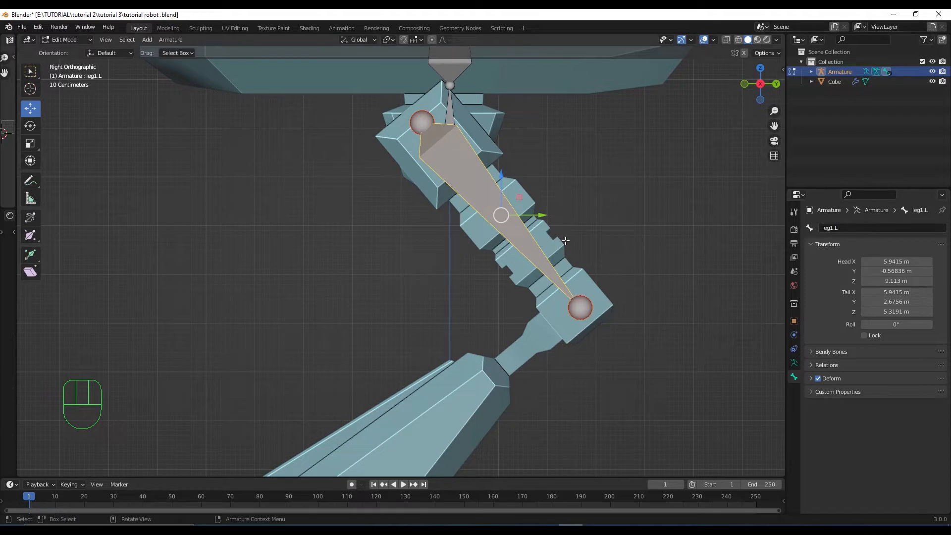
# Step: Shift the knee joint to about Y 2.57 m, Z 5.40 m and extrude a lower leg bone to about Y -4.10 m, Z 0.42 m
pyautogui.keyDown('shift'); pyautogui.moveTo(651, 373); pyautogui.dragTo(731, 223, button='middle'); pyautogui.keyUp('shift')
pyautogui.click(663, 163)
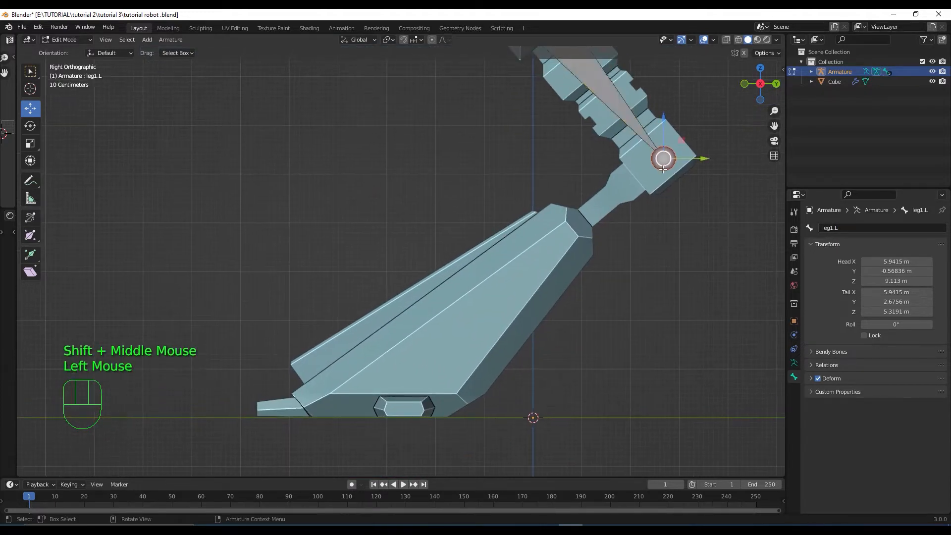
pyautogui.press('g')
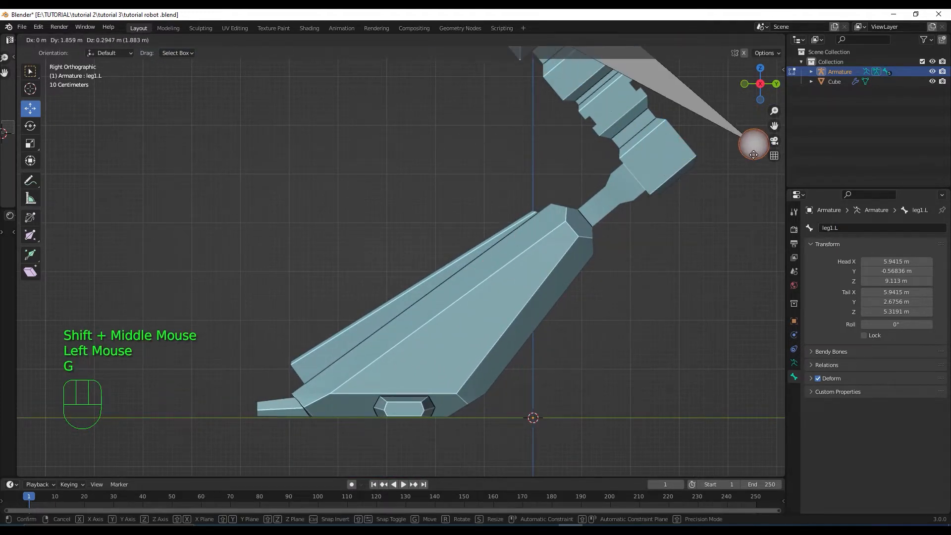
pyautogui.click(659, 165)
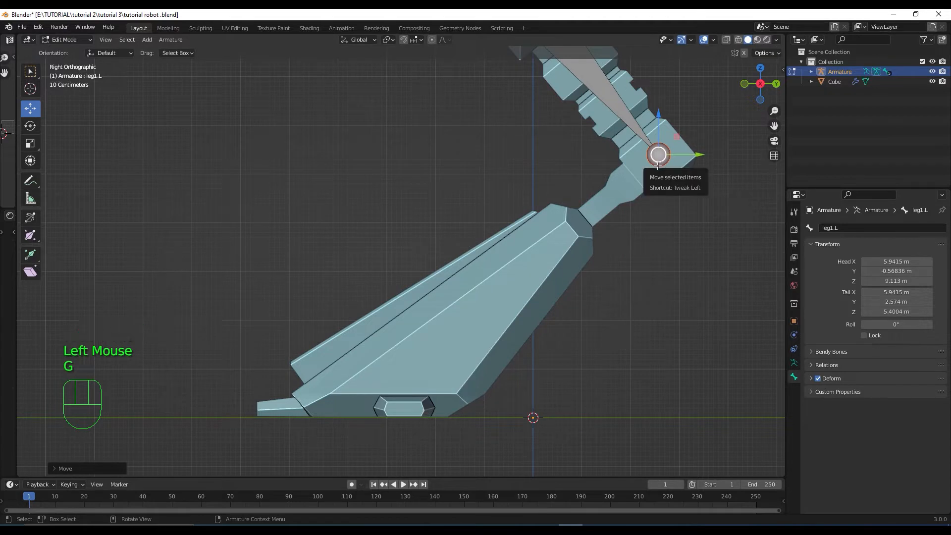
pyautogui.press('e')
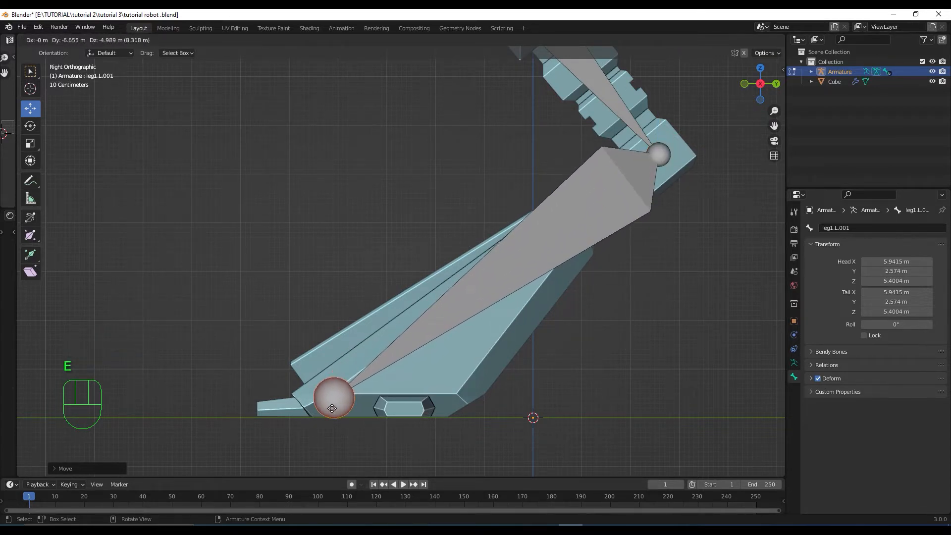
pyautogui.click(332, 408)
# Step: Rename the extruded lower bone of the left leg as leg2.L
pyautogui.click(561, 223)
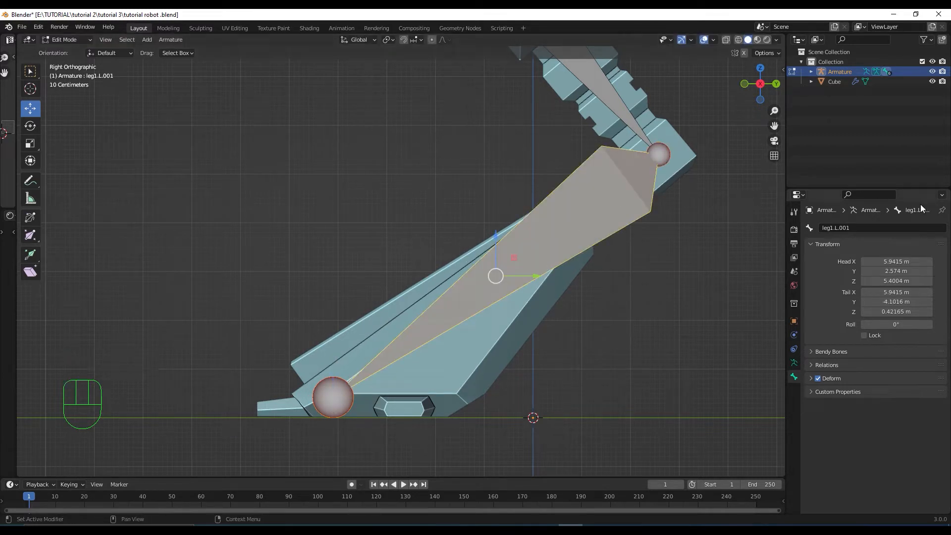
pyautogui.click(869, 227)
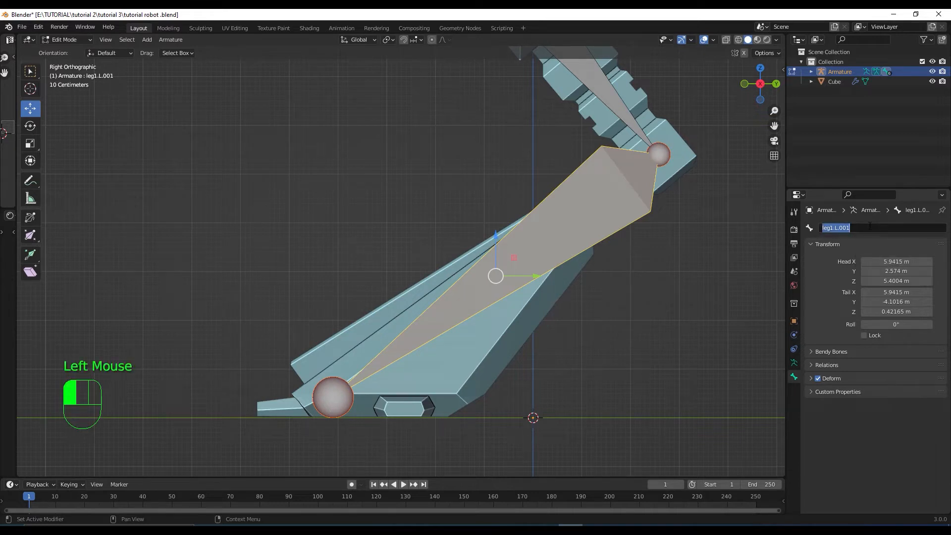
pyautogui.press('BackSpace')
pyautogui.write('leg2')
pyautogui.press('capslock')
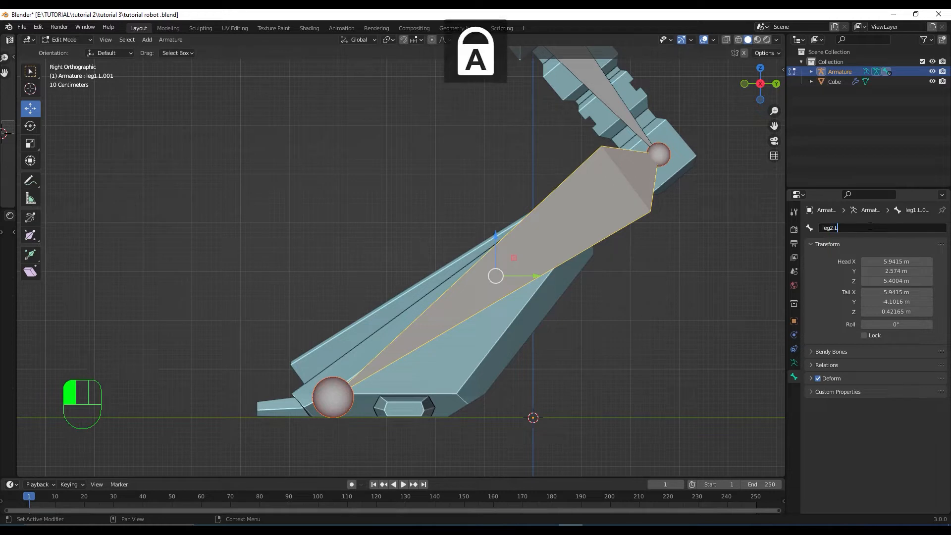
pyautogui.write('.L')
pyautogui.press('capslock')
pyautogui.press('Return')
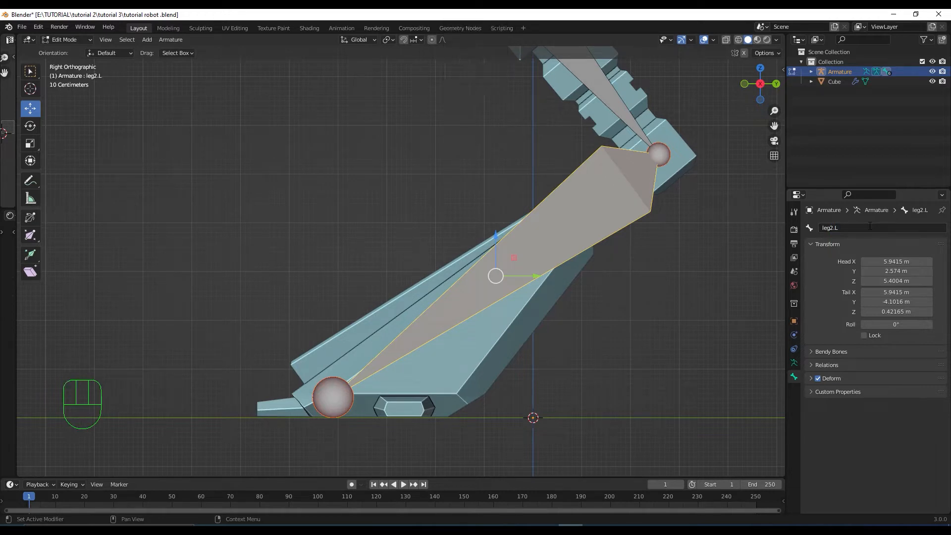
# Step: Adjust the knee joint between the two leg bones to about Y 2.59 m and Z 5.33 m
pyautogui.click(660, 148)
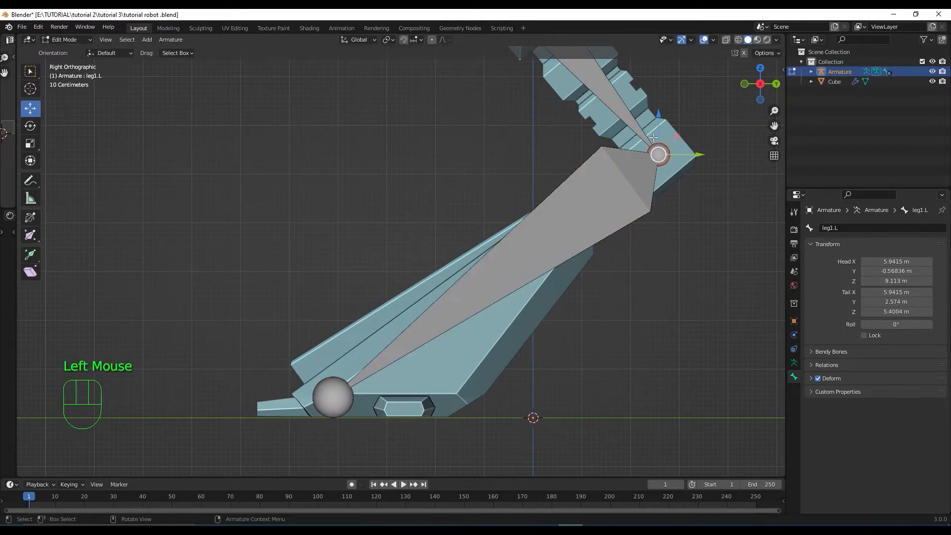
pyautogui.press('g')
pyautogui.click(660, 149)
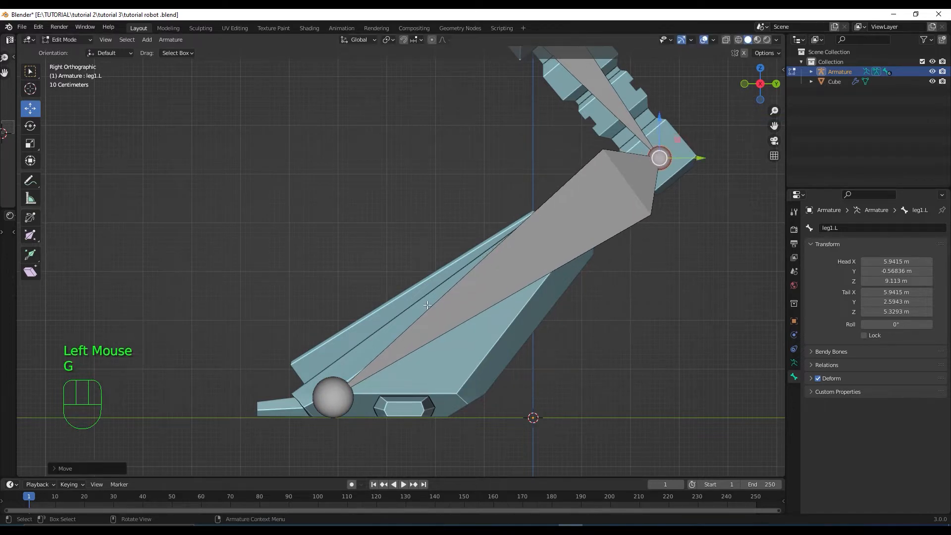
# Step: Turn on X-ray display and move the lower leg bone's tail to about Y -3.50 m and Z 0.40 m in the foot
pyautogui.click(727, 41)
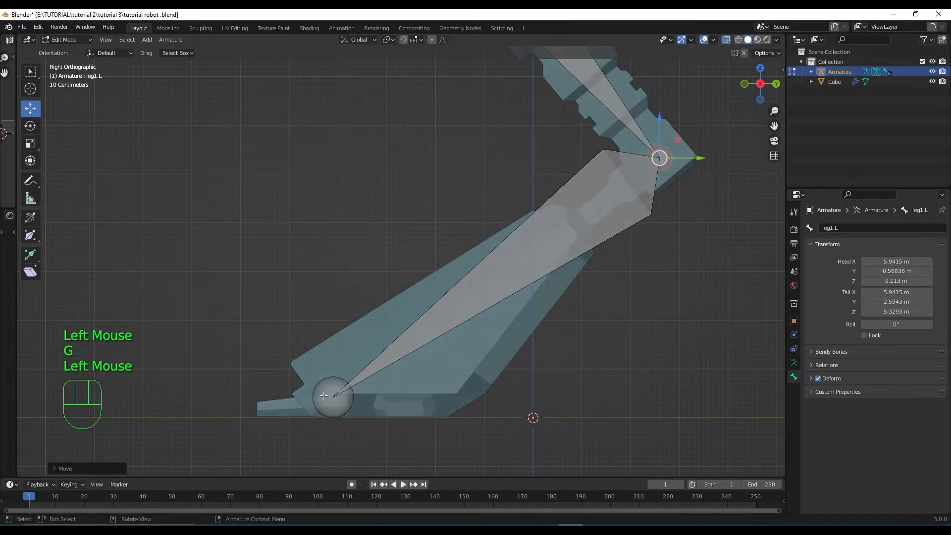
pyautogui.scroll(2, 323, 395)
pyautogui.keyDown('shift'); pyautogui.moveTo(327, 392); pyautogui.dragTo(423, 149, button='middle'); pyautogui.keyUp('shift')
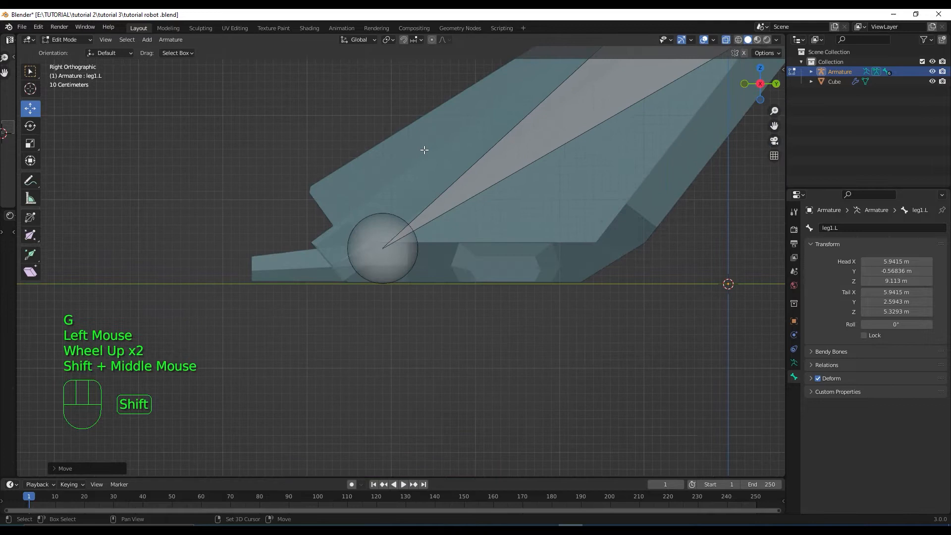
pyautogui.click(390, 247)
pyautogui.press('g')
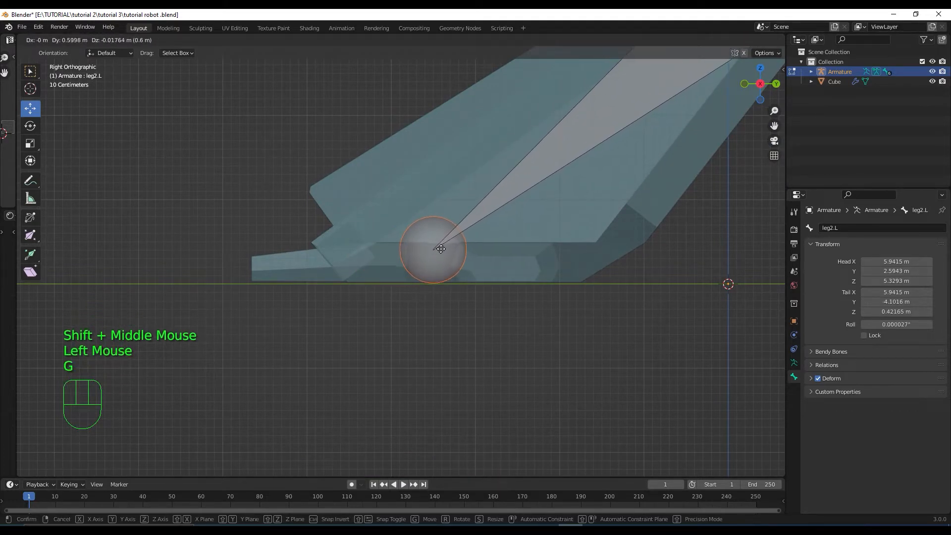
pyautogui.click(435, 248)
pyautogui.scroll(-2, 456, 234)
pyautogui.scroll(-2, 455, 234)
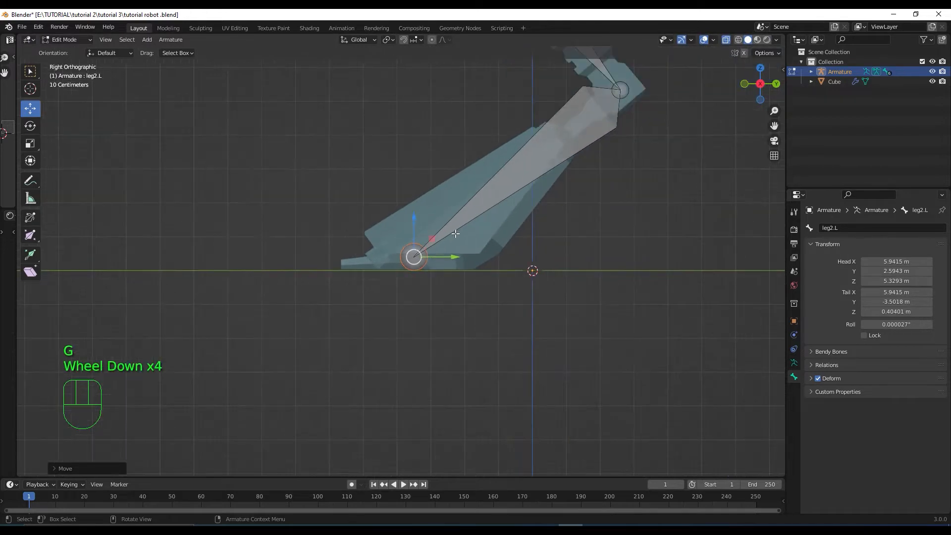
# Step: Extrude a foot bone to the toe tip at about Y -5.59 m, Z 0.19 m and lower the ankle joint to about Z 0.25 m
pyautogui.scroll(4, 426, 250)
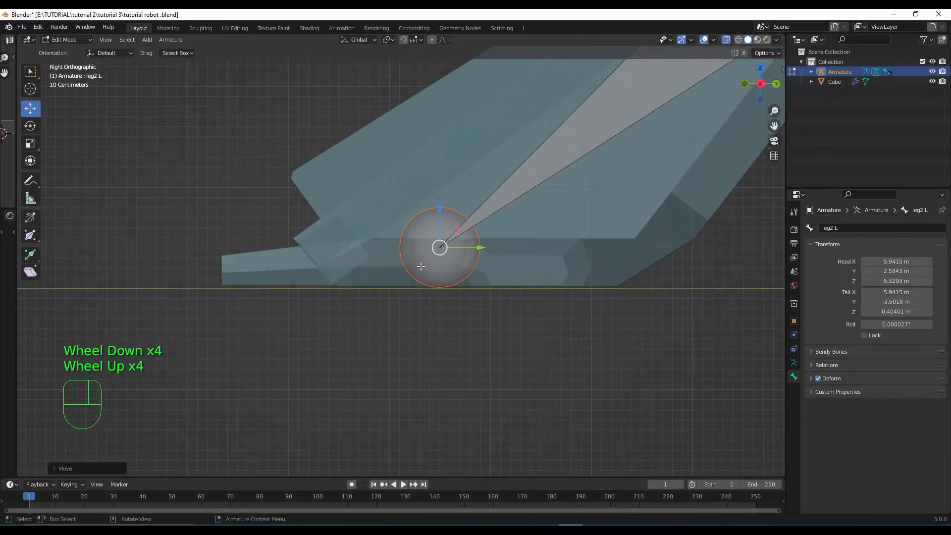
pyautogui.press('e')
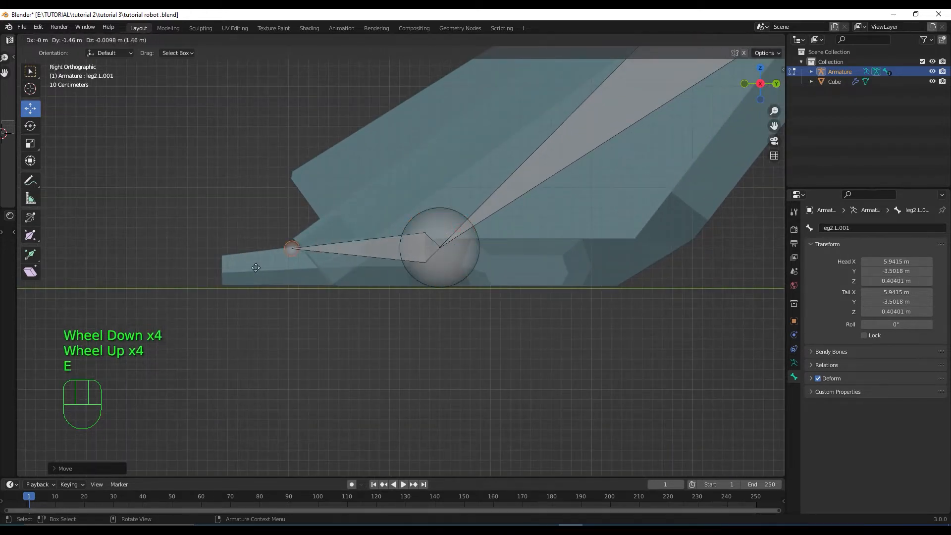
pyautogui.click(209, 287)
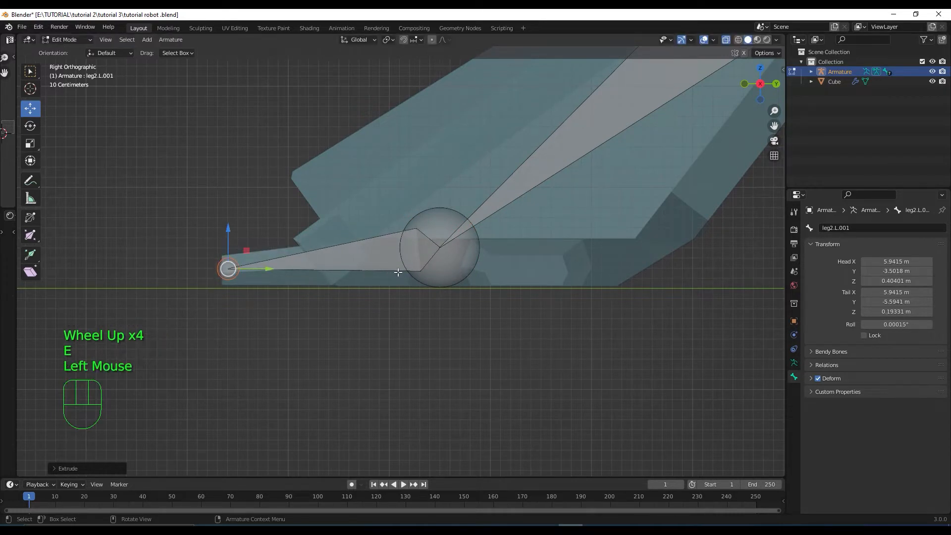
pyautogui.click(435, 262)
pyautogui.moveTo(440, 217); pyautogui.dragTo(431, 233)
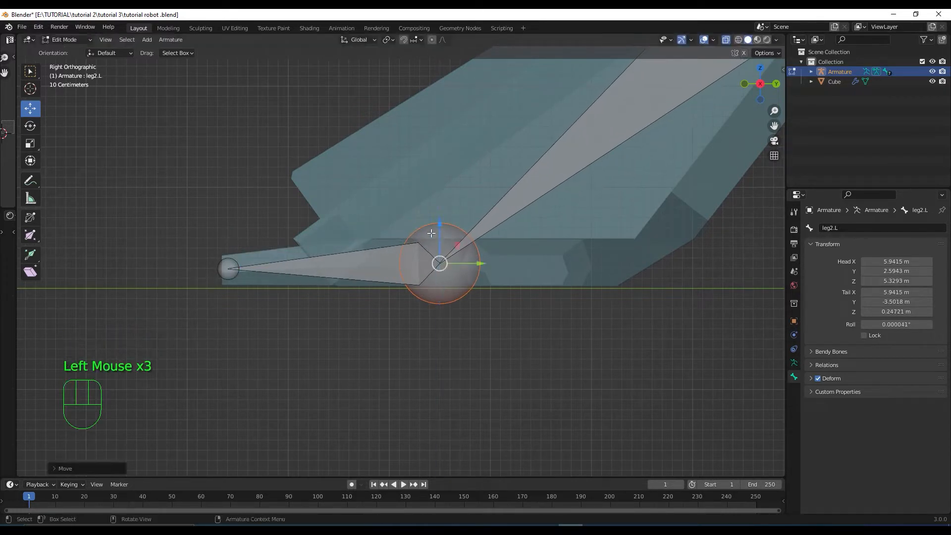
# Step: Rename the foot bone running from the ankle to the toe tip as foot.L
pyautogui.click(343, 257)
pyautogui.click(861, 228)
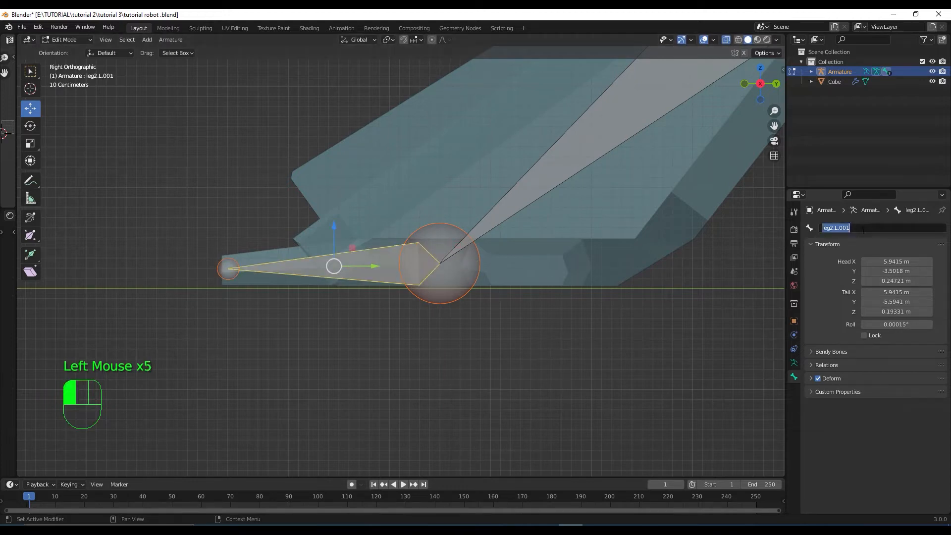
pyautogui.press('BackSpace')
pyautogui.write('foot')
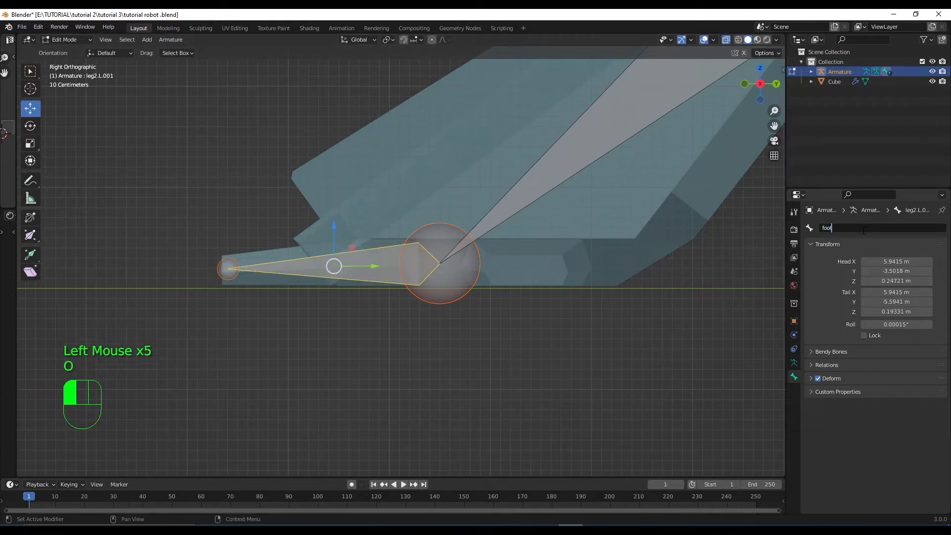
pyautogui.write('.')
pyautogui.press('capslock')
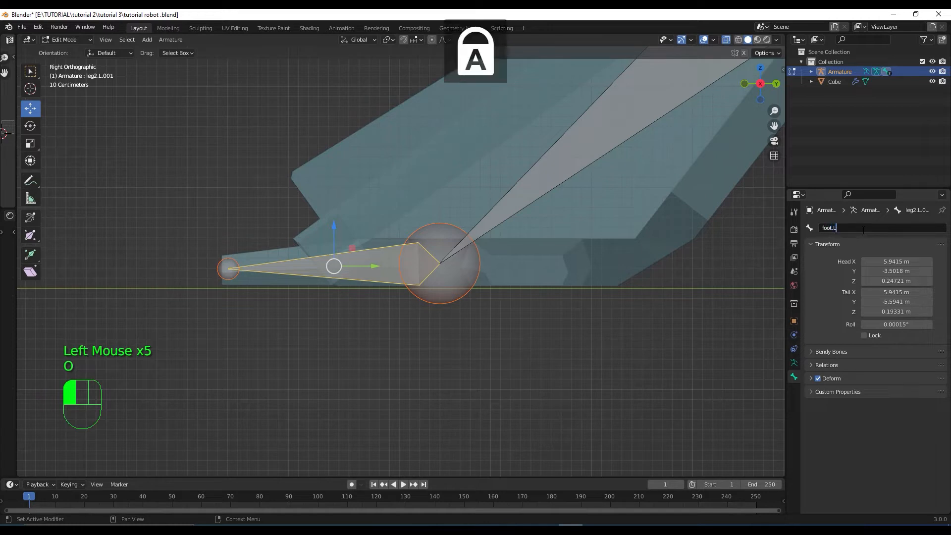
pyautogui.write('L')
pyautogui.press('Return')
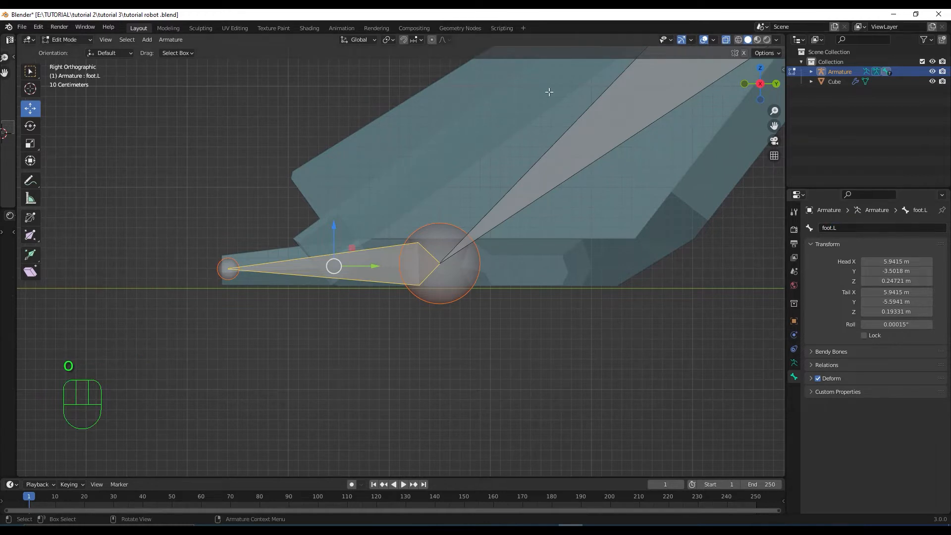
# Step: Turn off X-ray display and view the whole robot in perspective
pyautogui.scroll(-4, 539, 169)
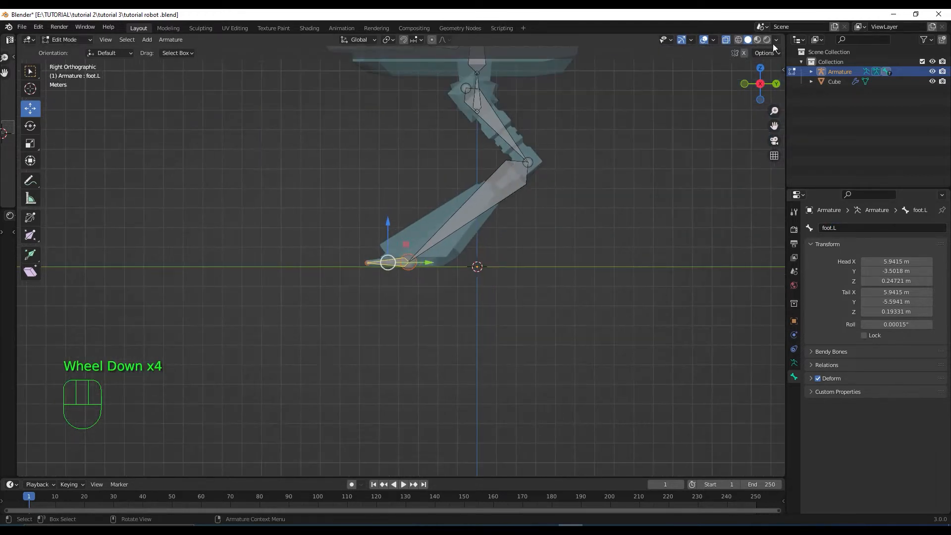
pyautogui.click(725, 42)
pyautogui.moveTo(543, 134); pyautogui.dragTo(597, 135, button='middle')
pyautogui.scroll(-1, 595, 141)
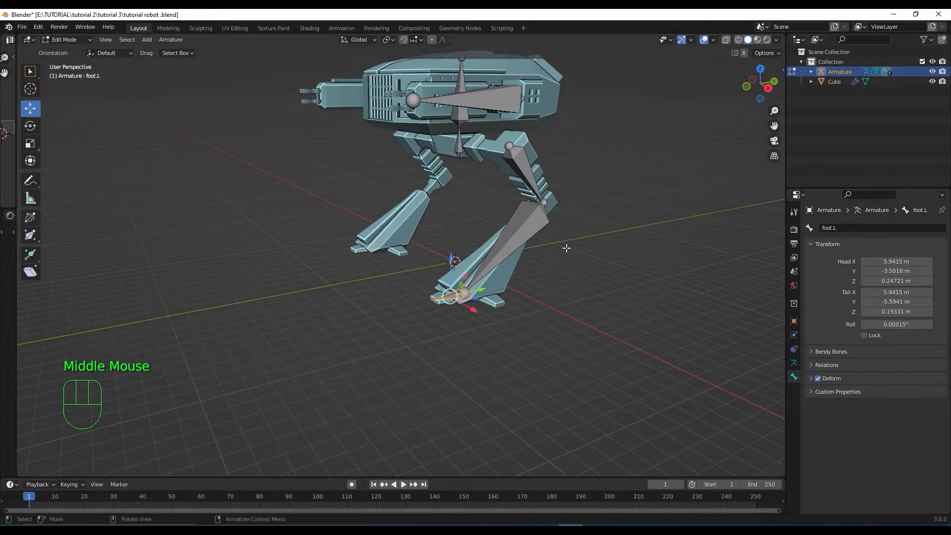
# Step: In the right side view, extrude a bone backward from the knee joint to about Y 6.18 m, Z 5.26 m
pyautogui.press('KP_3')
pyautogui.scroll(3, 444, 252)
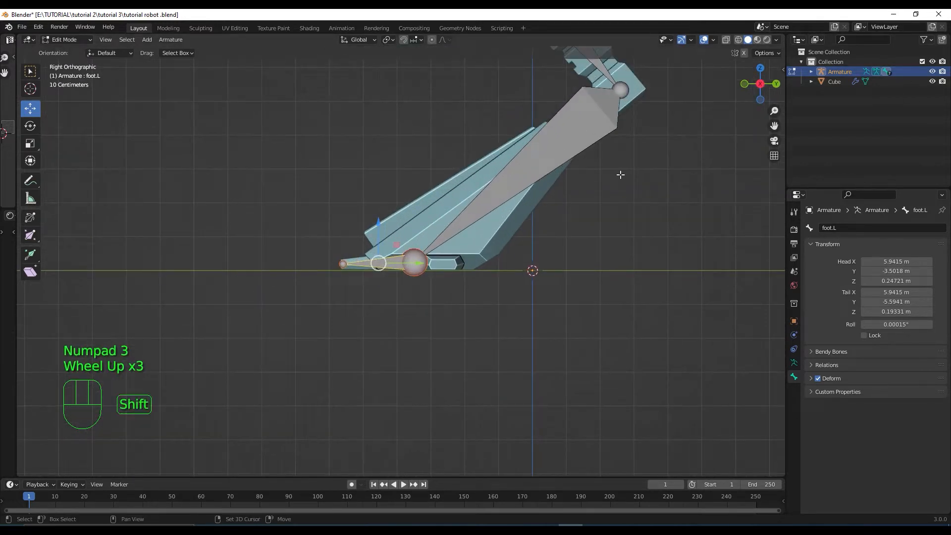
pyautogui.keyDown('shift'); pyautogui.moveTo(621, 94); pyautogui.dragTo(438, 190, button='middle'); pyautogui.keyUp('shift')
pyautogui.click(438, 190)
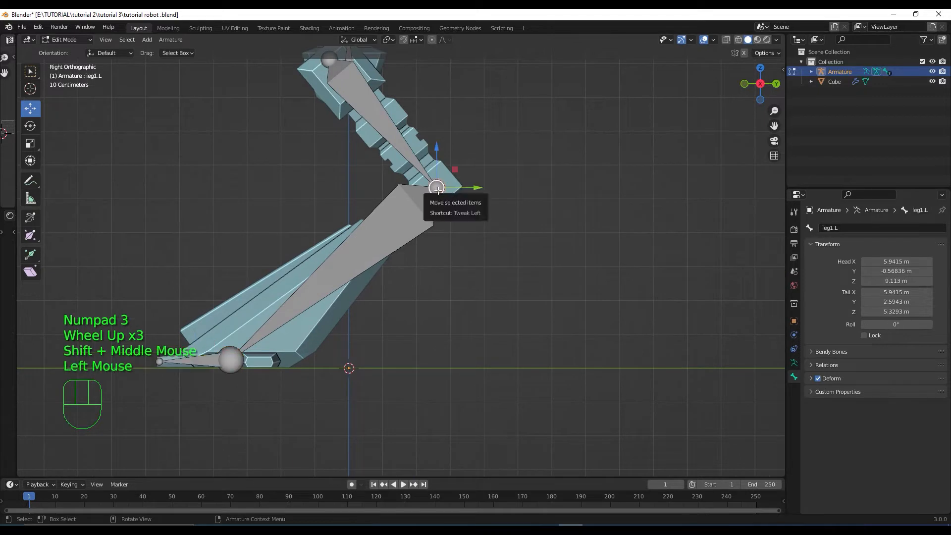
pyautogui.press('e')
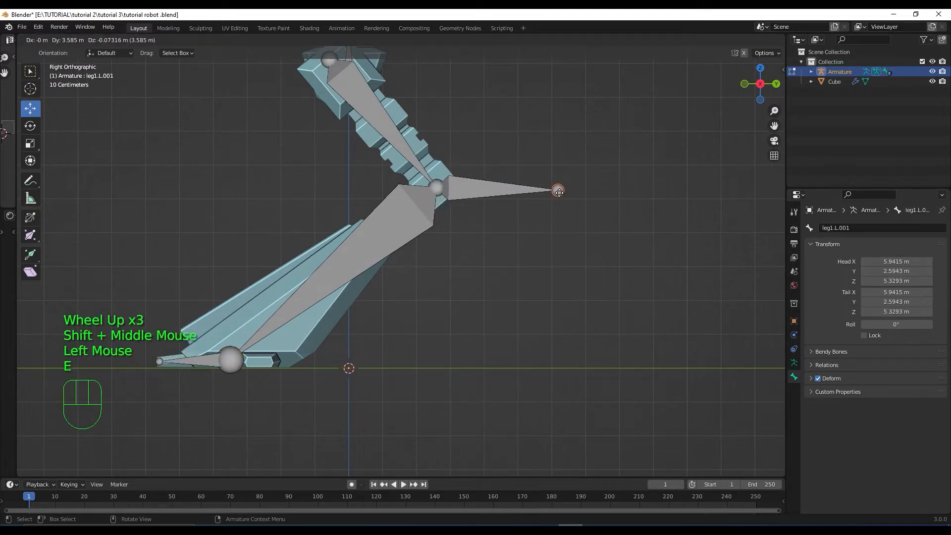
pyautogui.click(558, 190)
# Step: Clear the new knee bone's parent and move the bone behind the knee, its head at about Y 3.82 m, Z 5.42 m
pyautogui.click(483, 193)
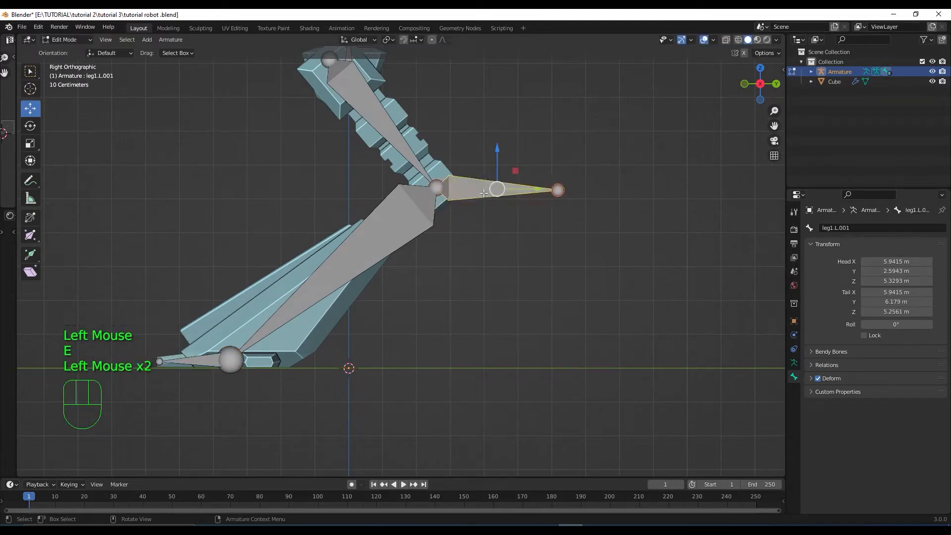
pyautogui.hotkey('alt', 'p')
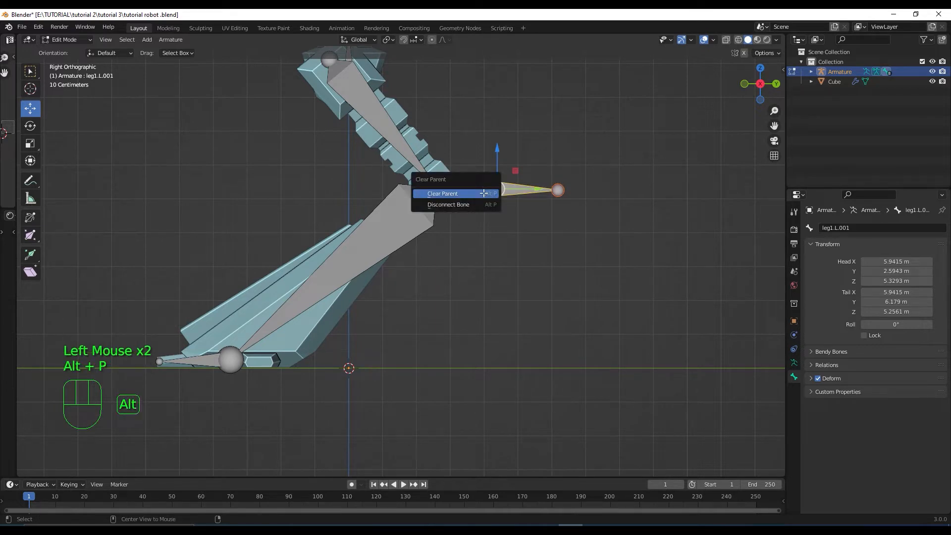
pyautogui.click(483, 193)
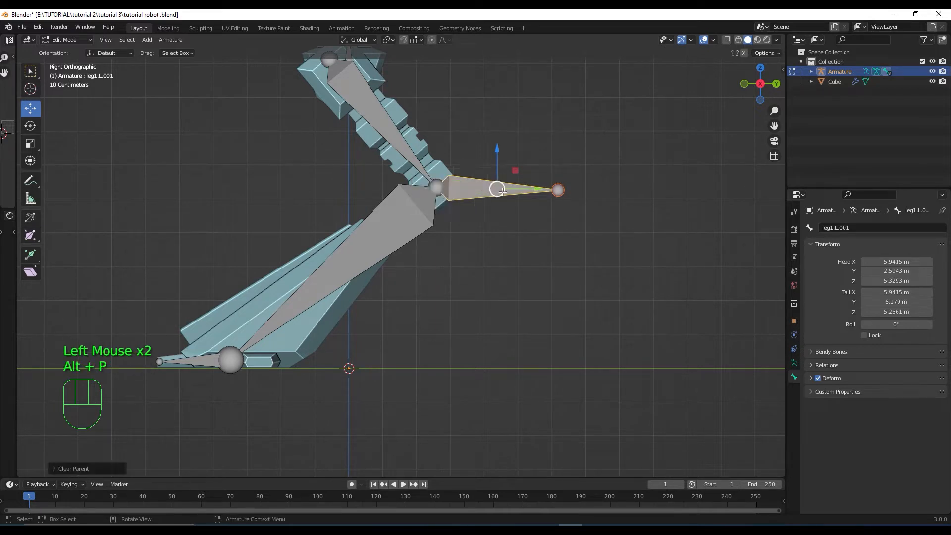
pyautogui.press('g')
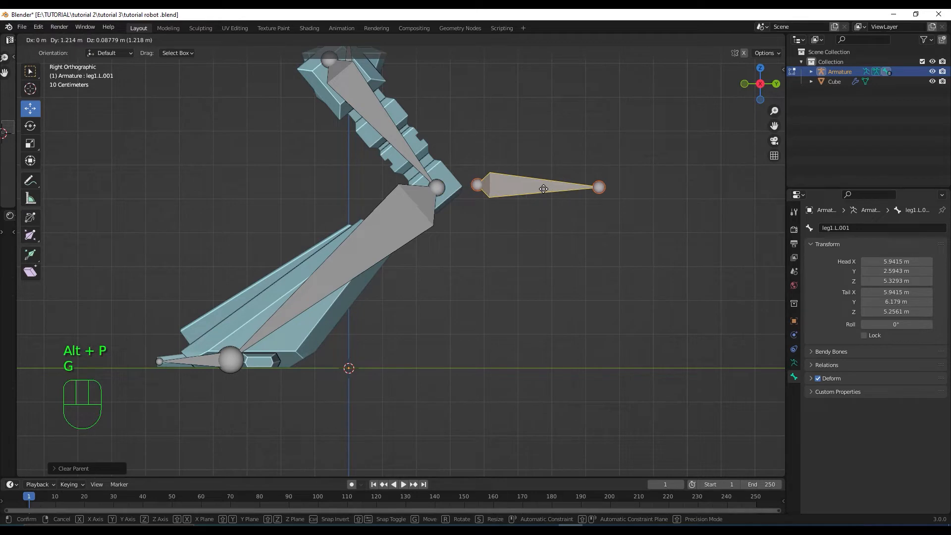
pyautogui.click(544, 188)
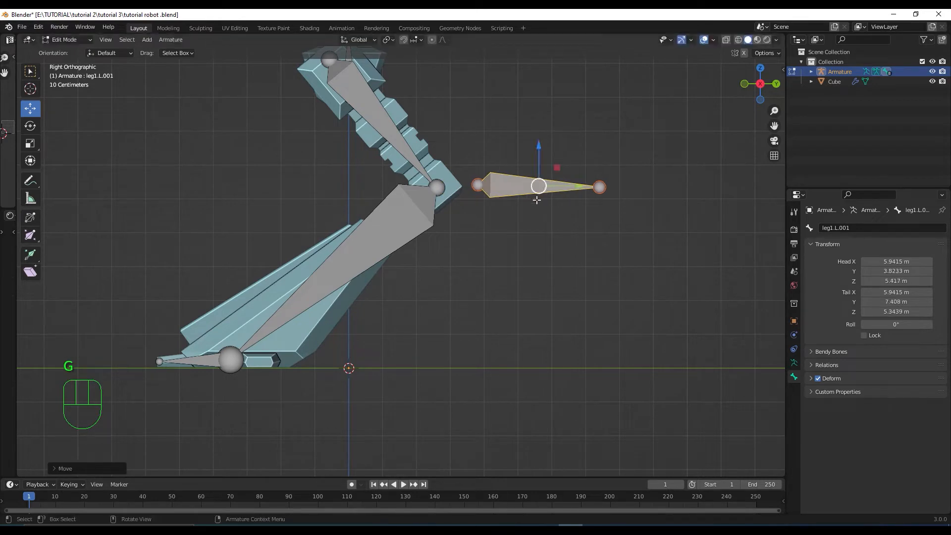
# Step: Extrude a bone backward from the ankle joint to about Y -0.99 m, Z 0.23 m and clear its parent
pyautogui.click(248, 371)
pyautogui.press('e')
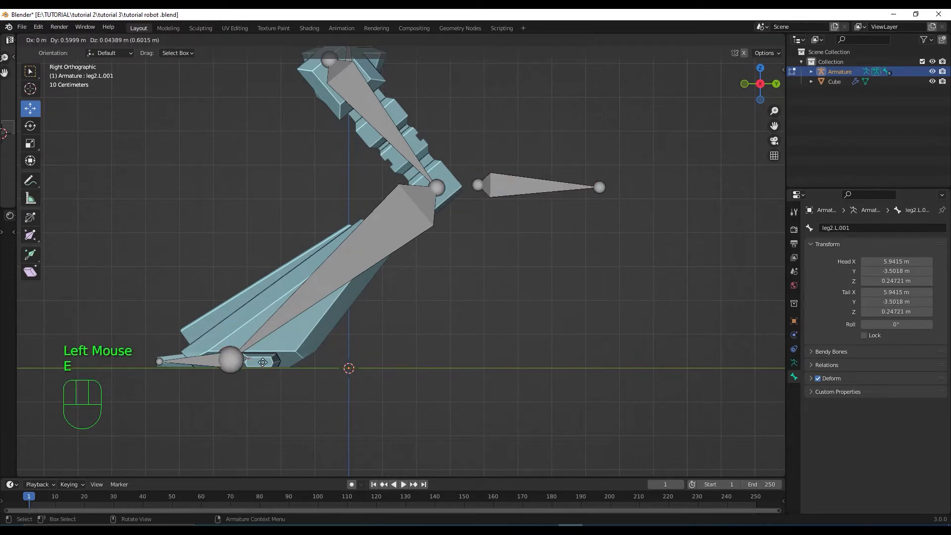
pyautogui.click(326, 364)
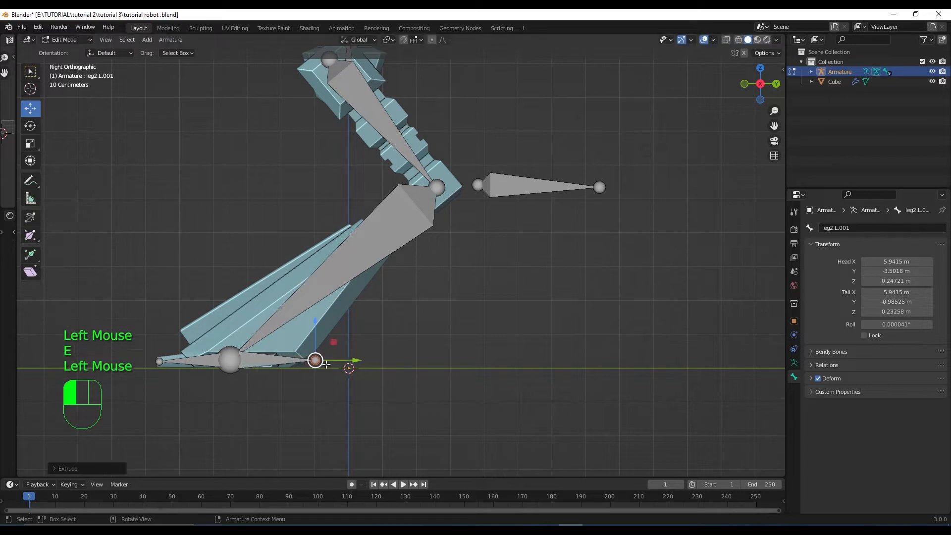
pyautogui.doubleClick(282, 361)
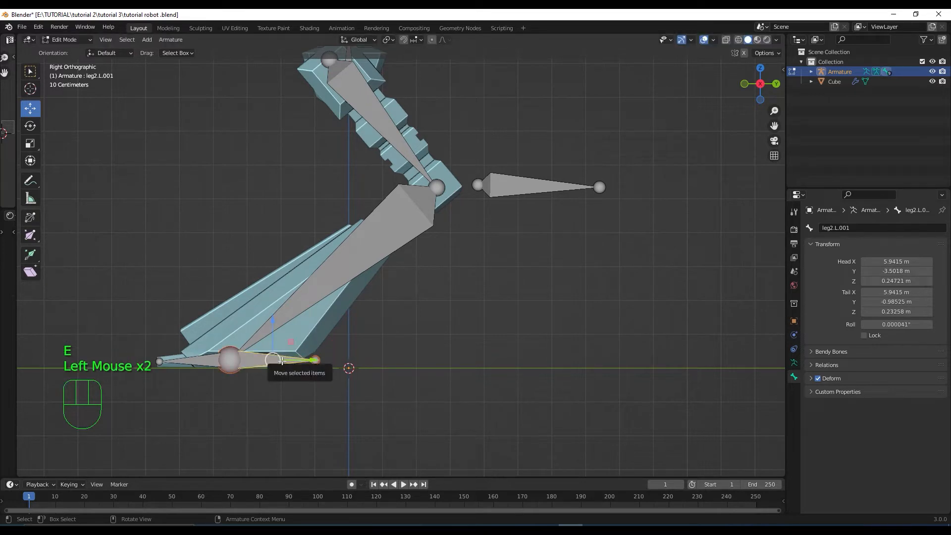
pyautogui.hotkey('alt', 'p')
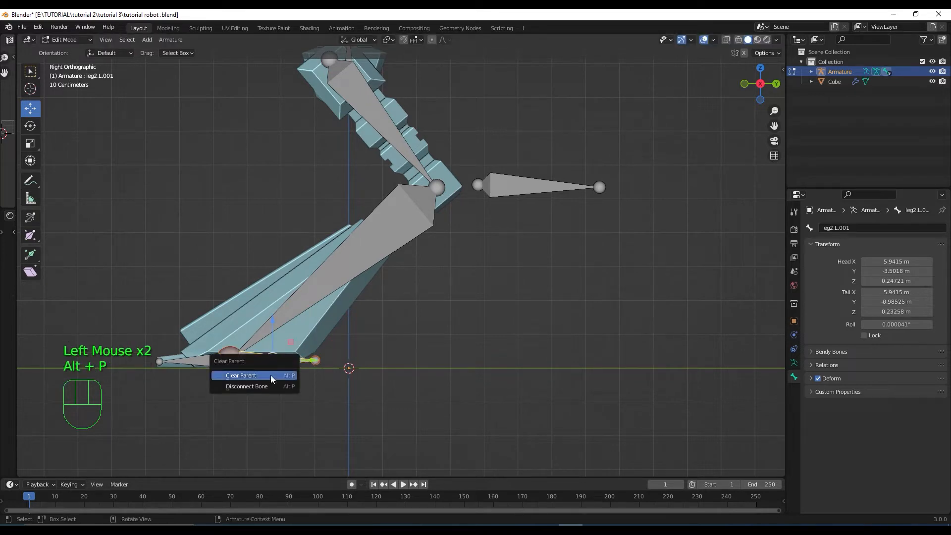
pyautogui.click(271, 380)
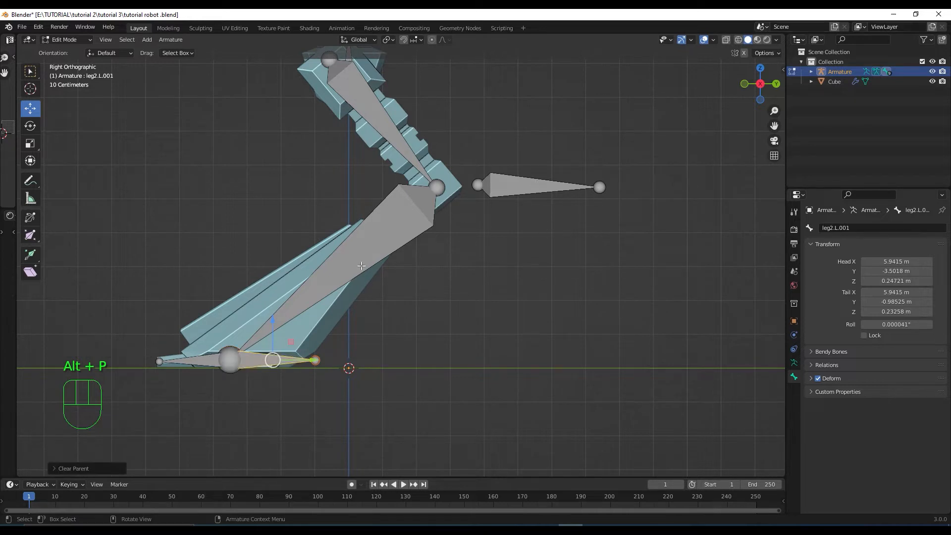
# Step: Rename the detached bone behind the knee as IKpole.L
pyautogui.click(538, 191)
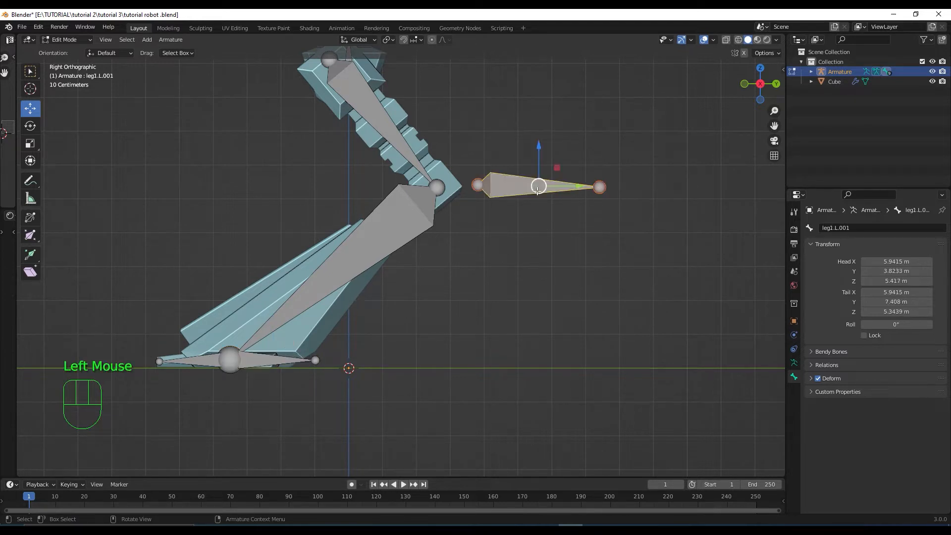
pyautogui.doubleClick(851, 228)
pyautogui.press('BackSpace')
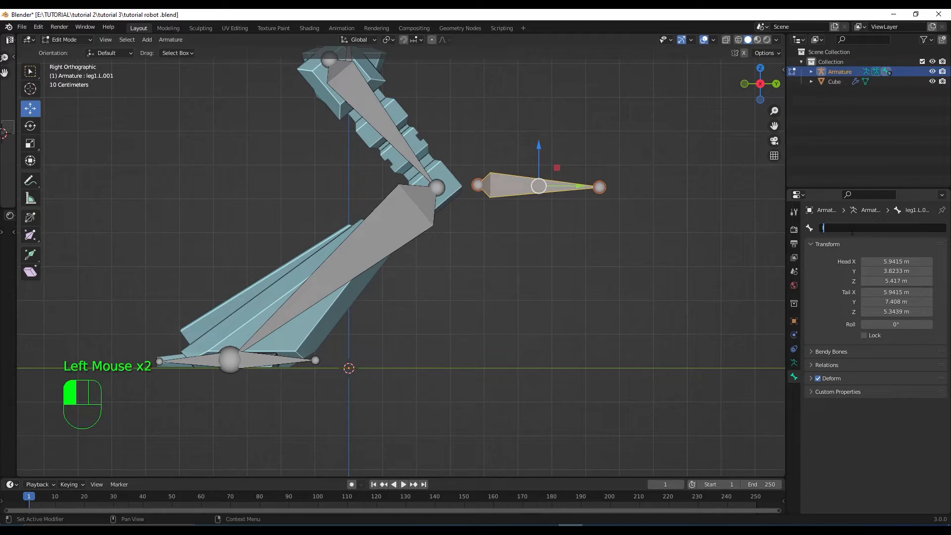
pyautogui.write('IK')
pyautogui.press('capslock')
pyautogui.write('pole.')
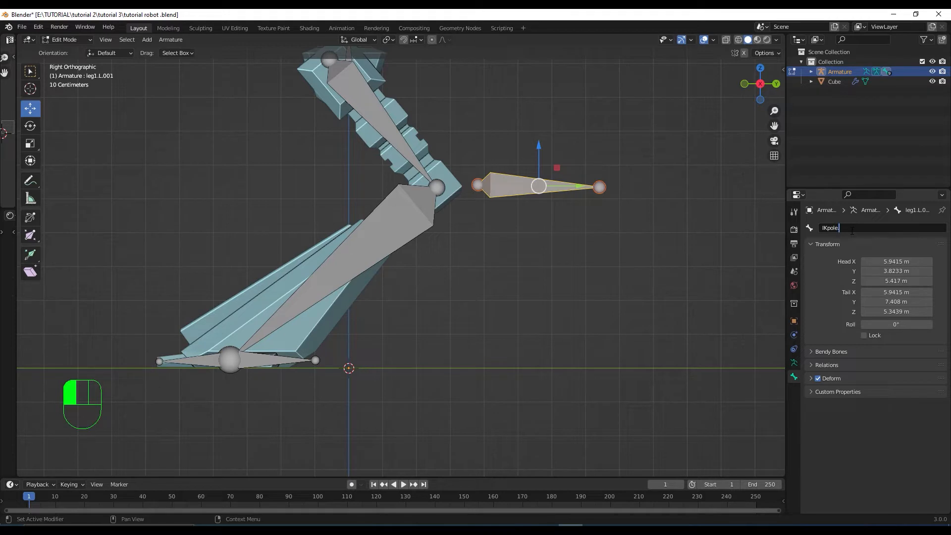
pyautogui.press('capslock')
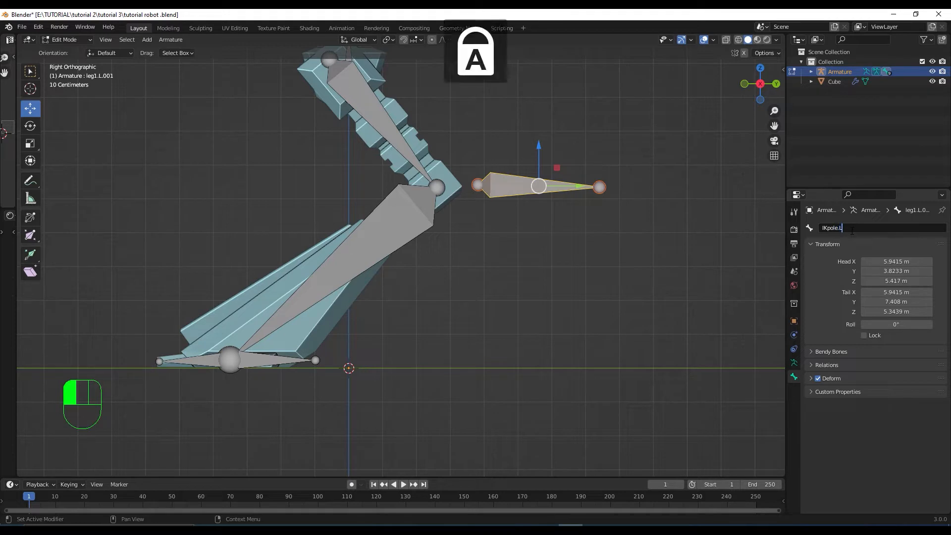
pyautogui.write('le.L')
pyautogui.press('Return')
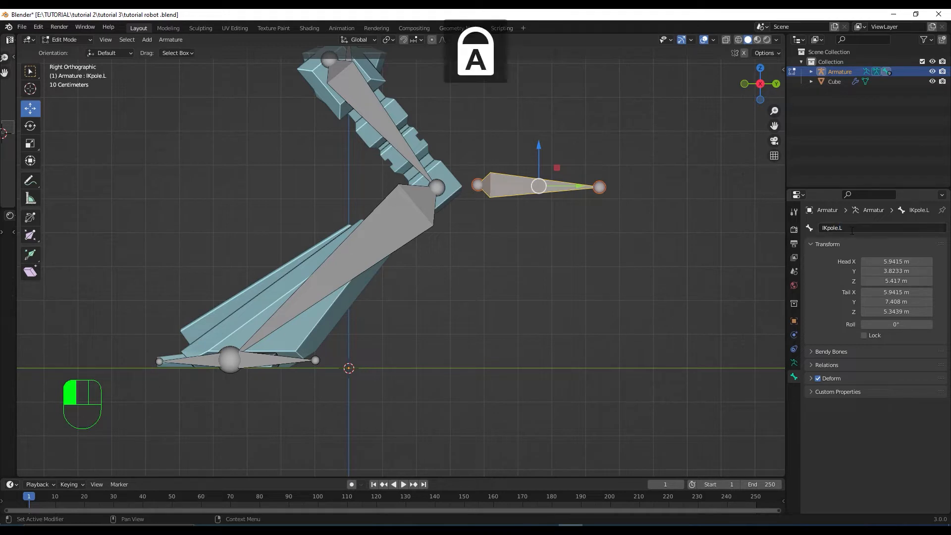
# Step: Rename the unparented bone extending backward from the ankle as IKtarget.L
pyautogui.click(265, 357)
pyautogui.click(867, 227)
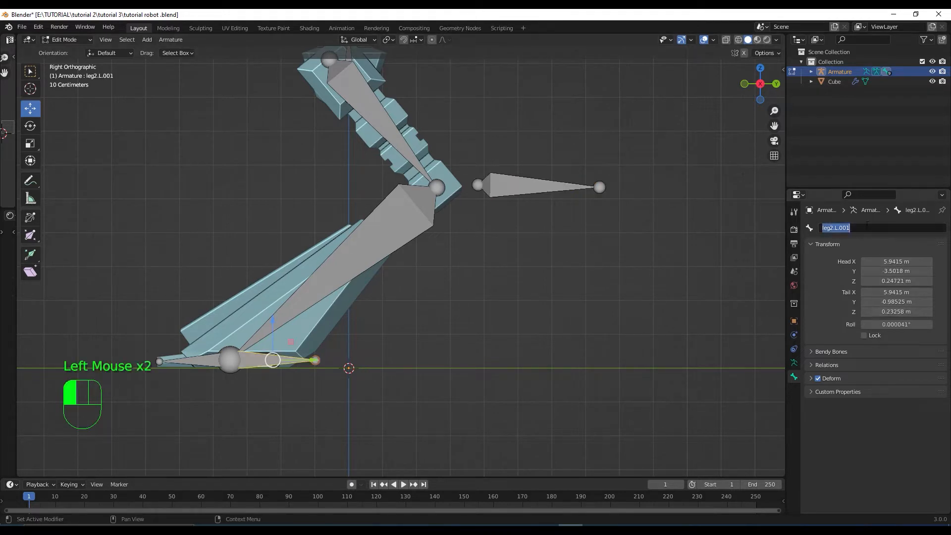
pyautogui.write('IK')
pyautogui.press('capslock')
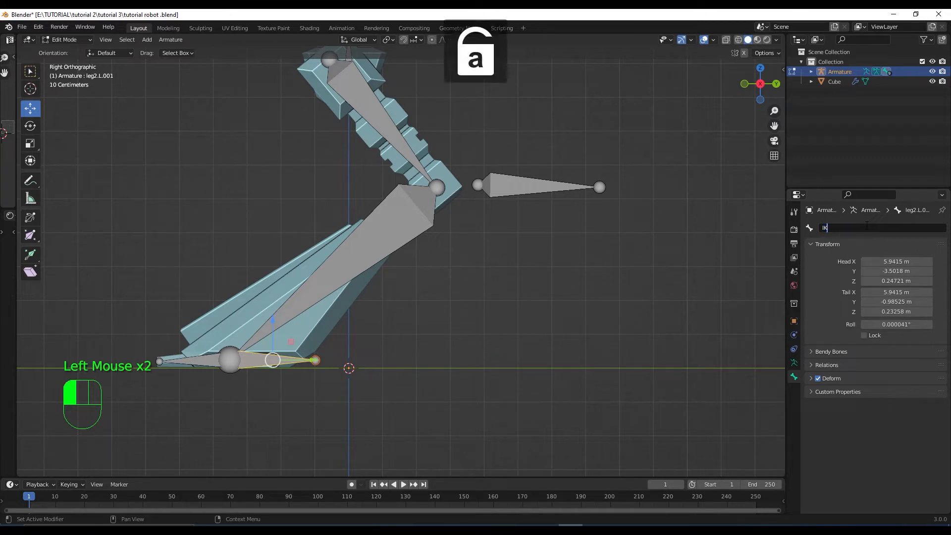
pyautogui.write('target')
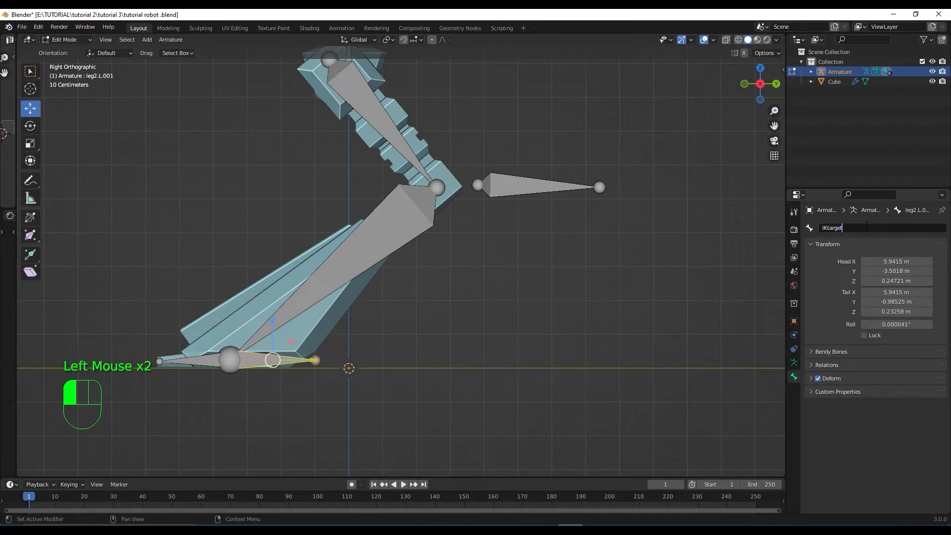
pyautogui.write('.')
pyautogui.press('capslock')
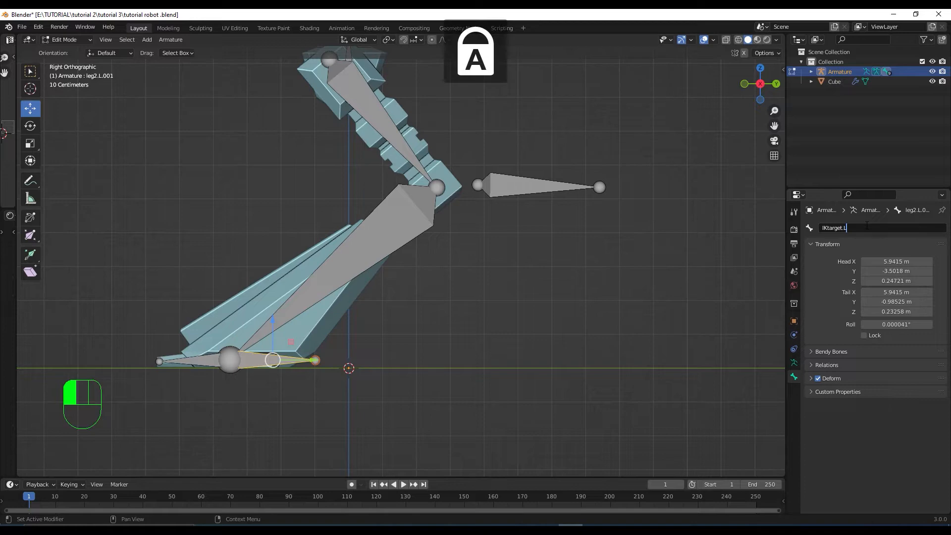
pyautogui.press('Return')
# Step: Hide the Cube robot mesh so that only the armature is displayed
pyautogui.scroll(-3, 395, 293)
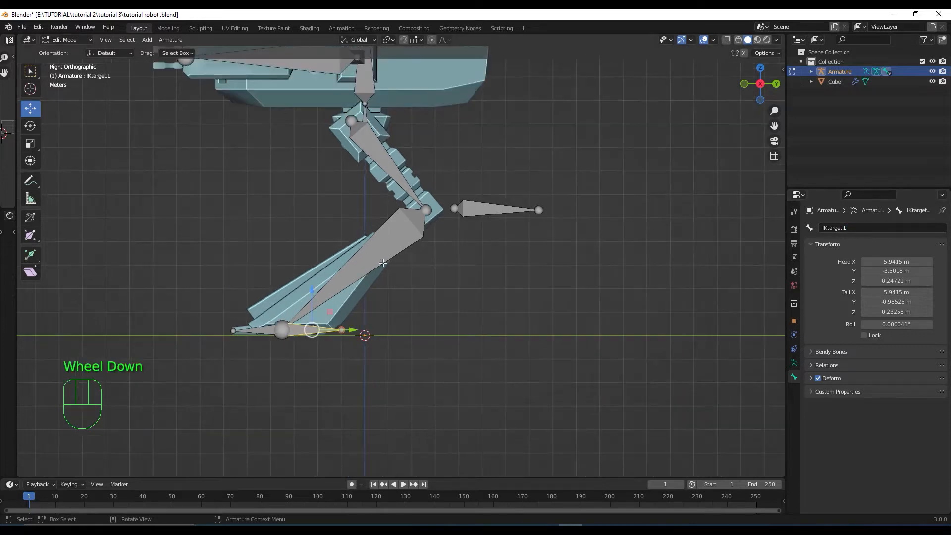
pyautogui.moveTo(384, 263); pyautogui.dragTo(431, 267, button='middle')
pyautogui.scroll(-2, 454, 277)
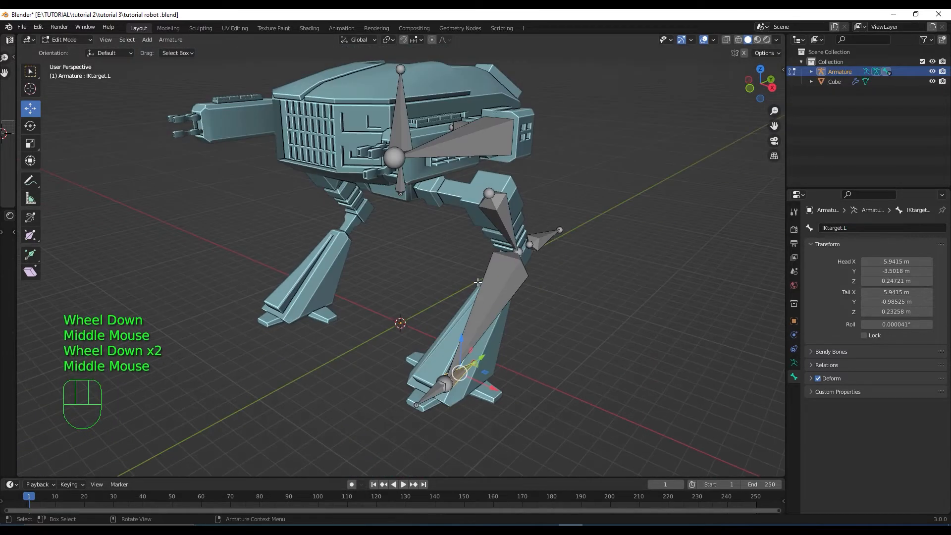
pyautogui.click(931, 82)
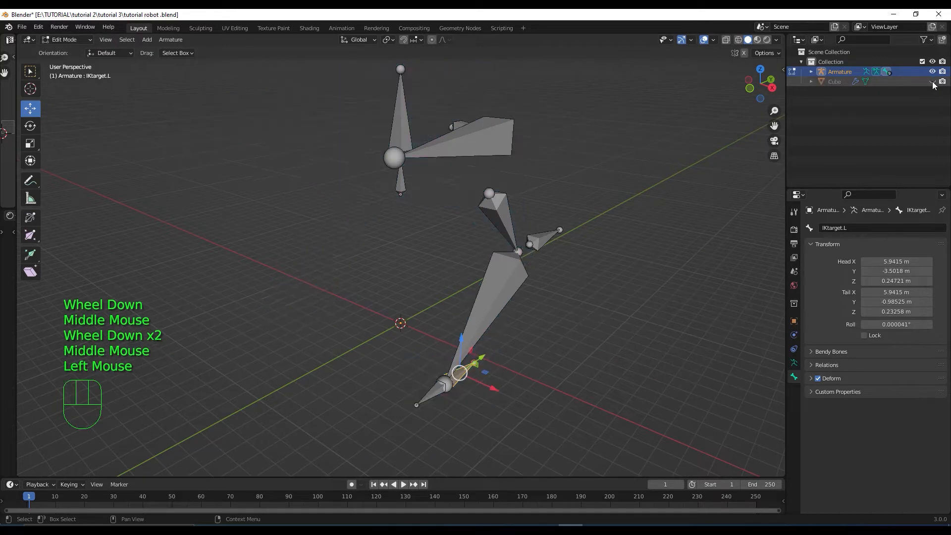
# Step: Parent the upper left leg bone to the torso bone with Keep Offset
pyautogui.moveTo(471, 227); pyautogui.dragTo(474, 203, button='middle')
pyautogui.click(461, 204)
pyautogui.keyDown('shift'); pyautogui.click(408, 172); pyautogui.keyUp('shift')
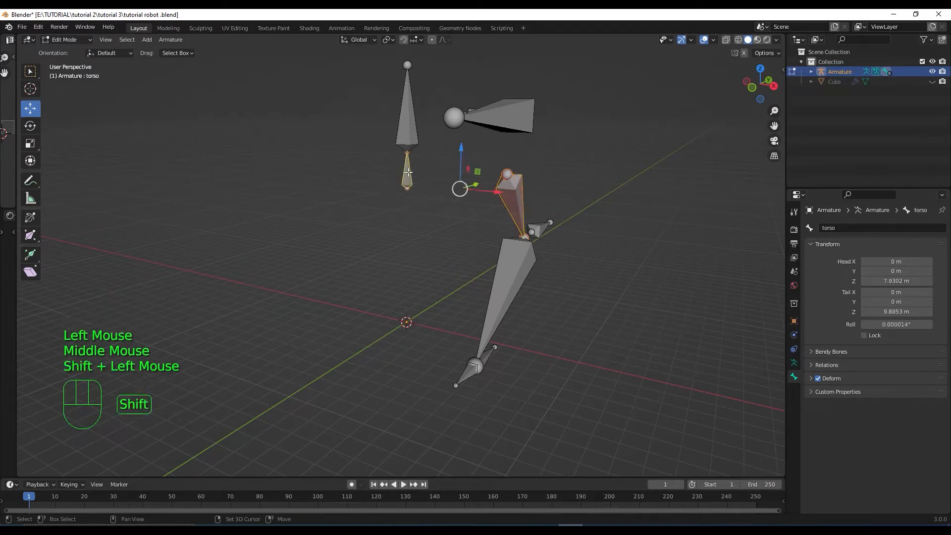
pyautogui.hotkey('ctrl', 'p')
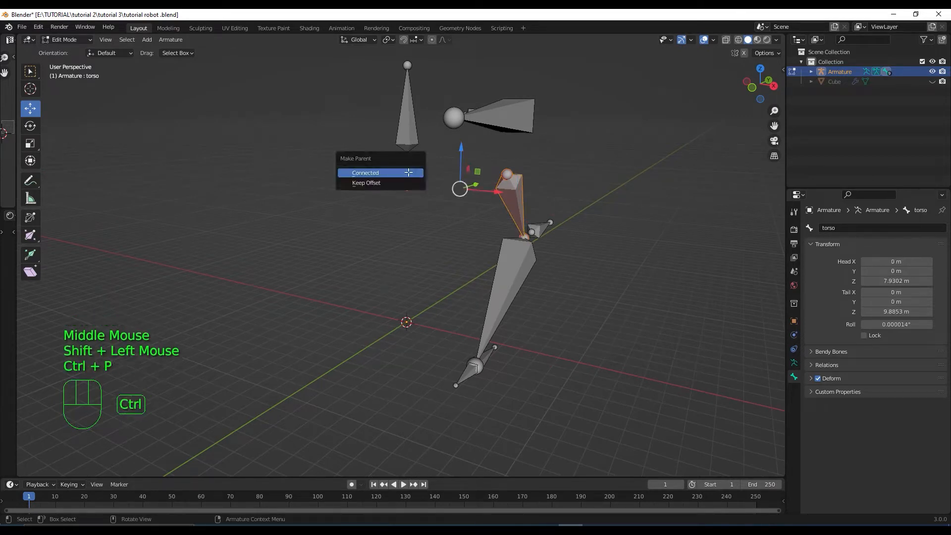
pyautogui.click(410, 181)
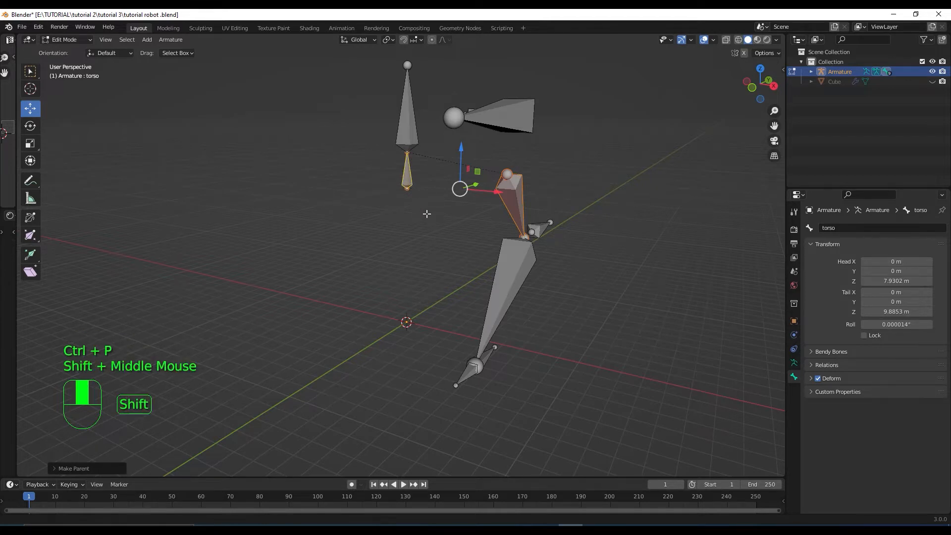
# Step: Parent the left arm bone arm.L to the head bone, keeping its offset
pyautogui.keyDown('shift'); pyautogui.moveTo(419, 193); pyautogui.dragTo(498, 189, button='middle'); pyautogui.keyUp('shift')
pyautogui.click(498, 190)
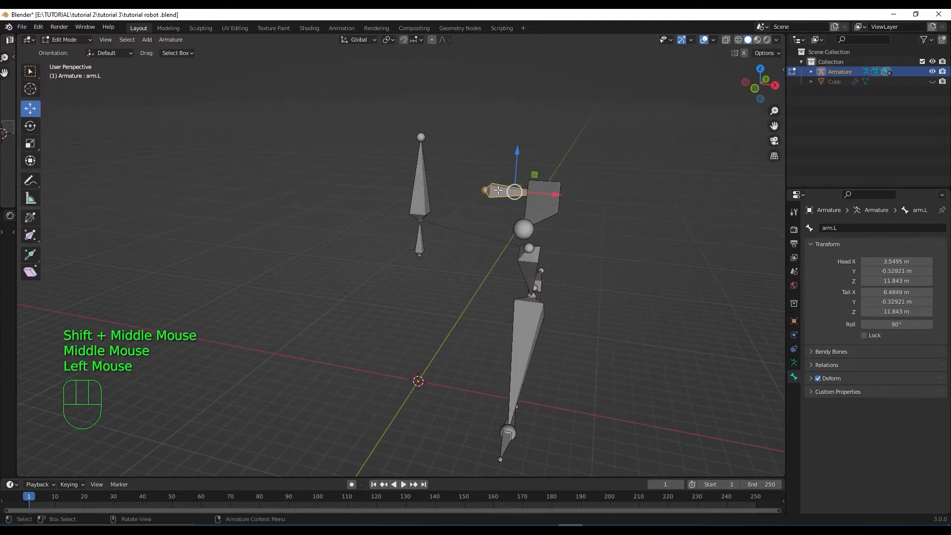
pyautogui.keyDown('shift'); pyautogui.click(424, 187); pyautogui.keyUp('shift')
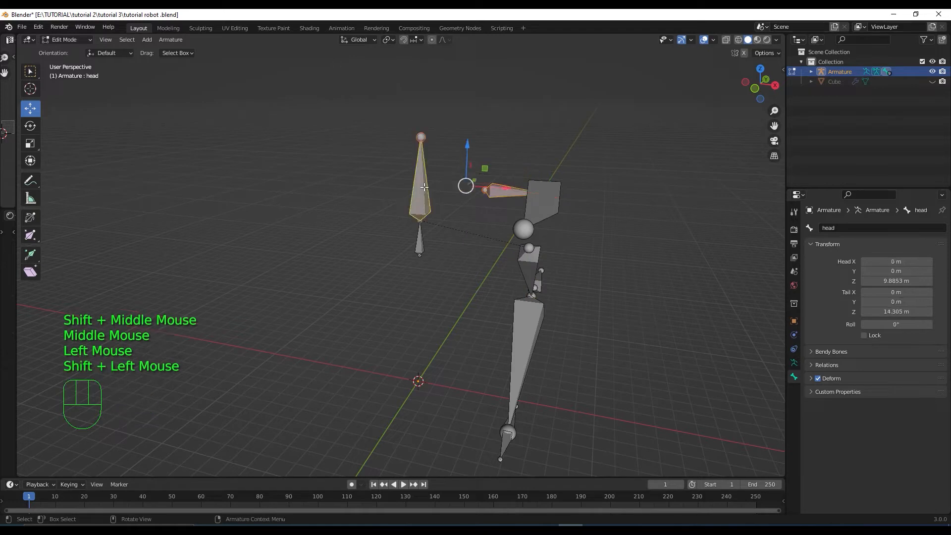
pyautogui.hotkey('ctrl', 'p')
pyautogui.click(425, 187)
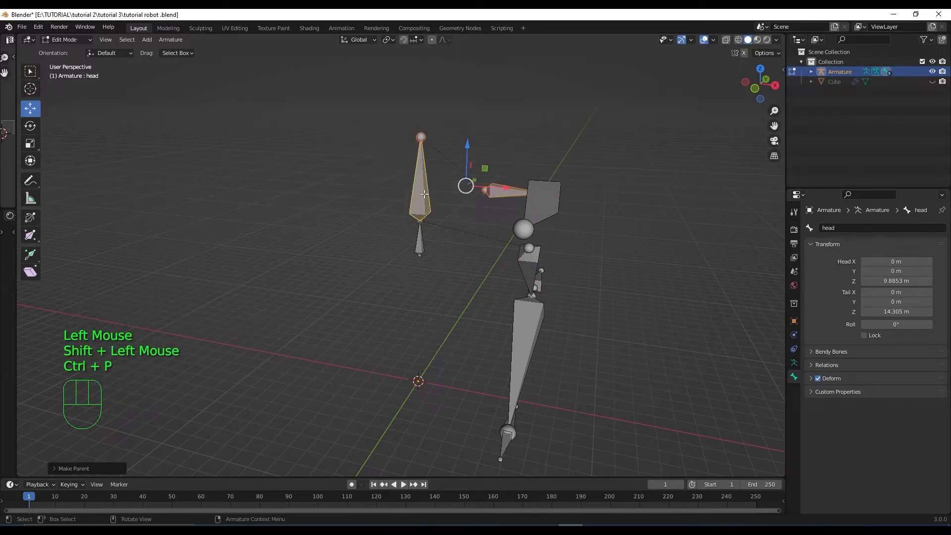
# Step: Switch the armature to Pose Mode and add an Inverse Kinematics constraint to the lower left leg bone leg2.L
pyautogui.scroll(-2, 463, 271)
pyautogui.moveTo(463, 270); pyautogui.dragTo(459, 293, button='middle')
pyautogui.scroll(2, 406, 277)
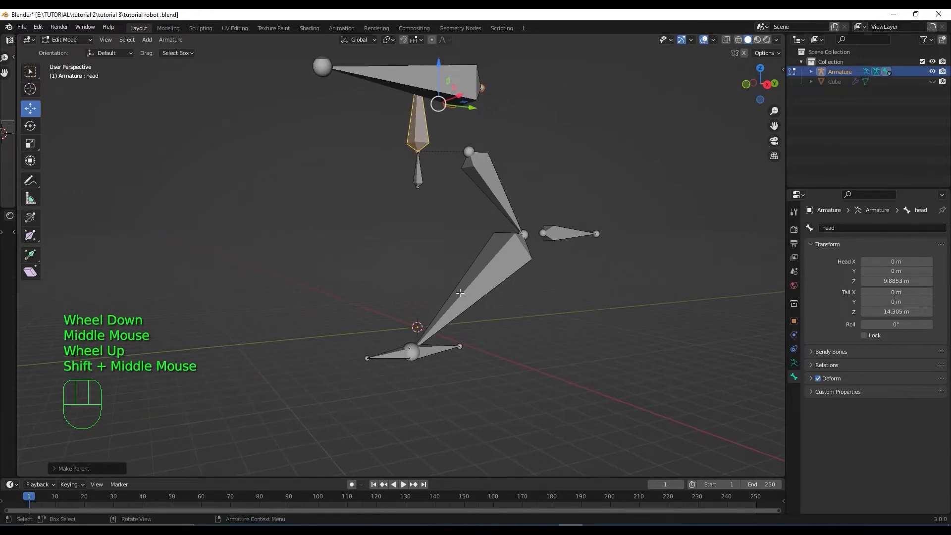
pyautogui.hotkey('ctrl', 'Tab')
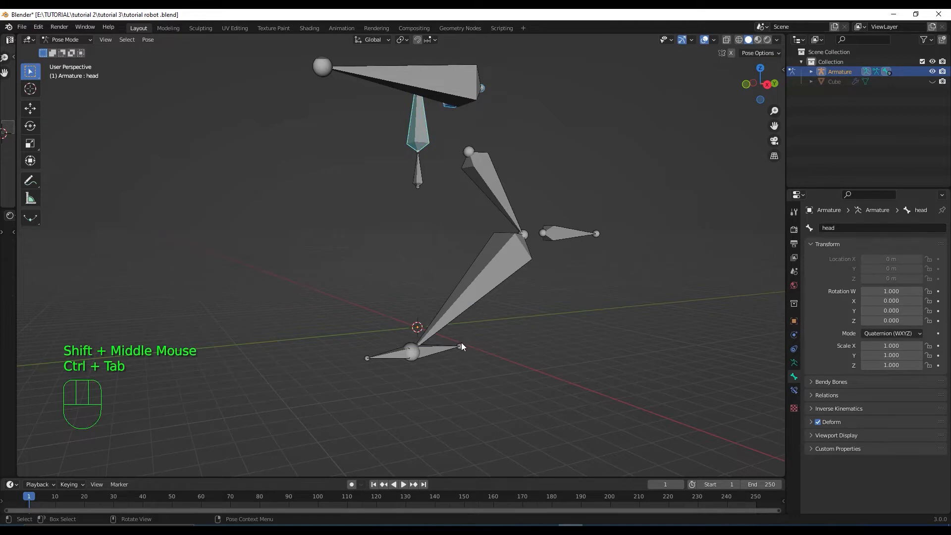
pyautogui.click(457, 307)
pyautogui.moveTo(500, 317); pyautogui.dragTo(457, 301, button='middle')
pyautogui.scroll(2, 406, 261)
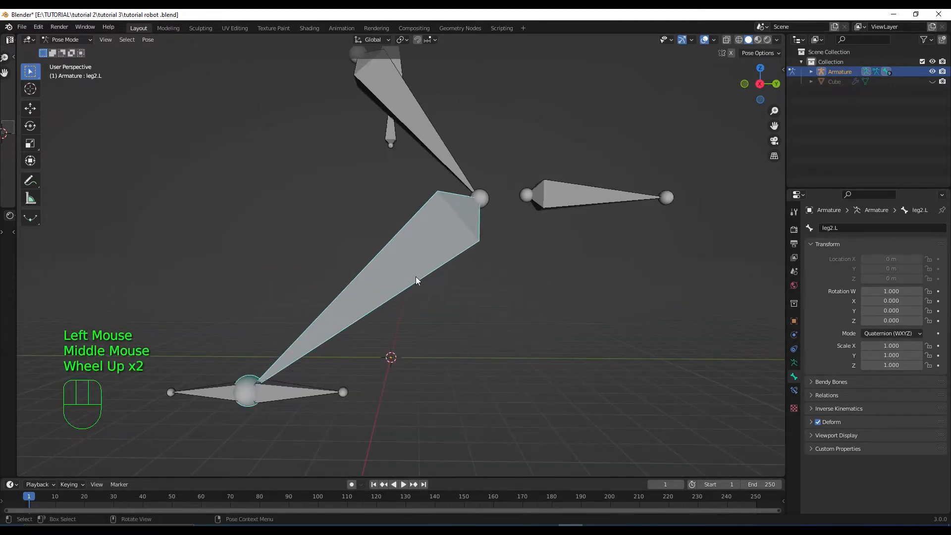
pyautogui.moveTo(416, 276); pyautogui.dragTo(486, 289, button='middle')
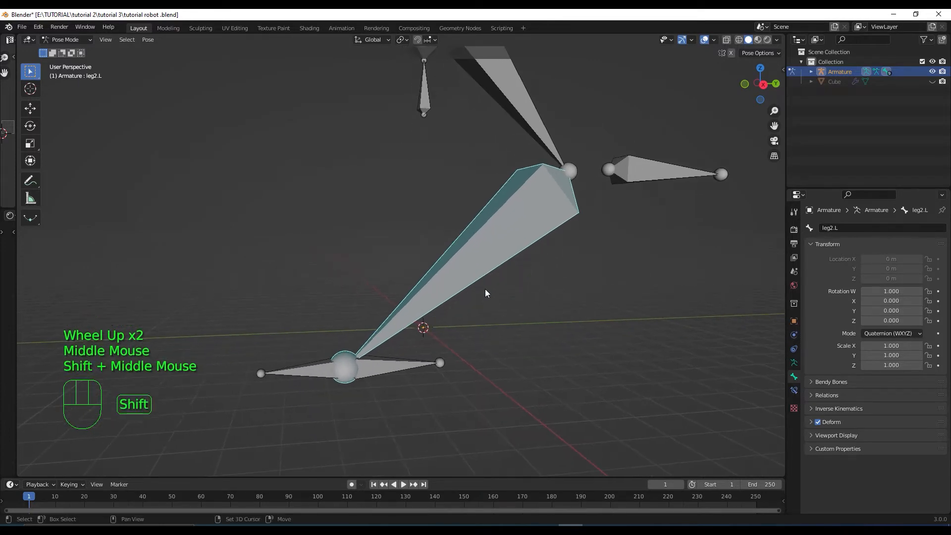
pyautogui.click(798, 390)
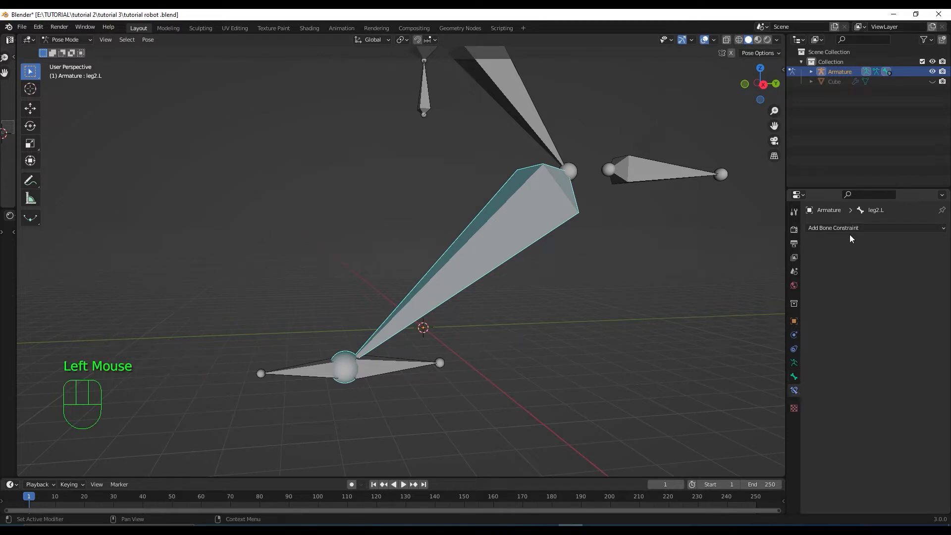
pyautogui.click(863, 227)
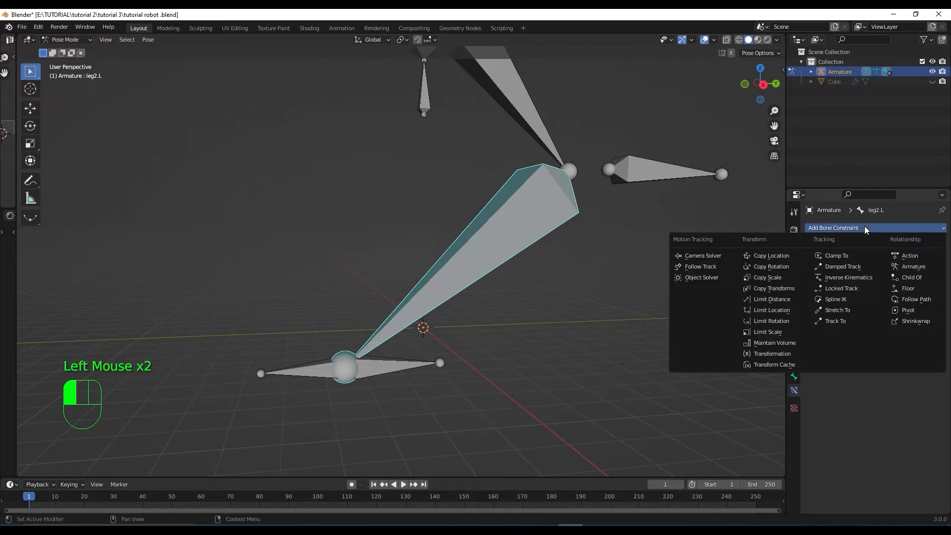
pyautogui.click(856, 281)
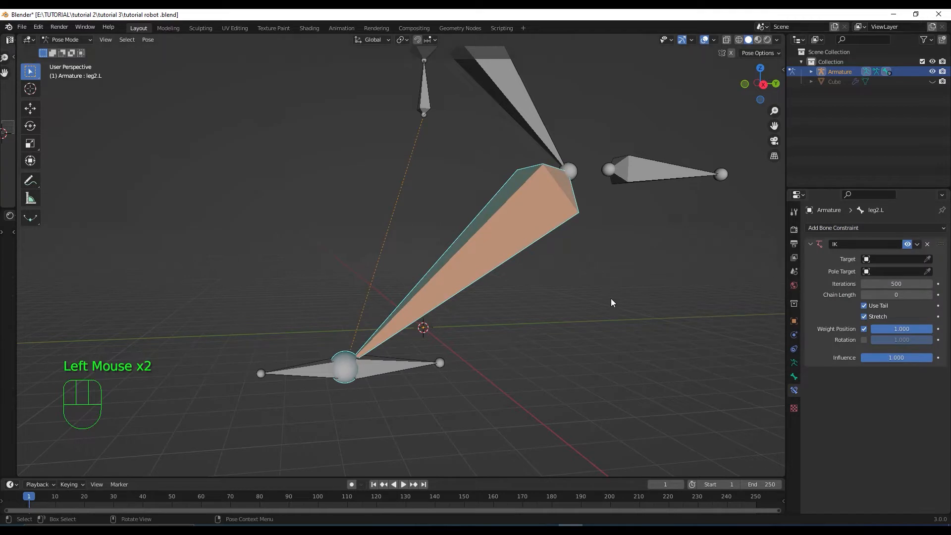
# Step: Set the IK constraint's target to the Armature and its target bone to IKtarget.L
pyautogui.moveTo(611, 298); pyautogui.dragTo(523, 327, button='middle')
pyautogui.scroll(-1, 551, 283)
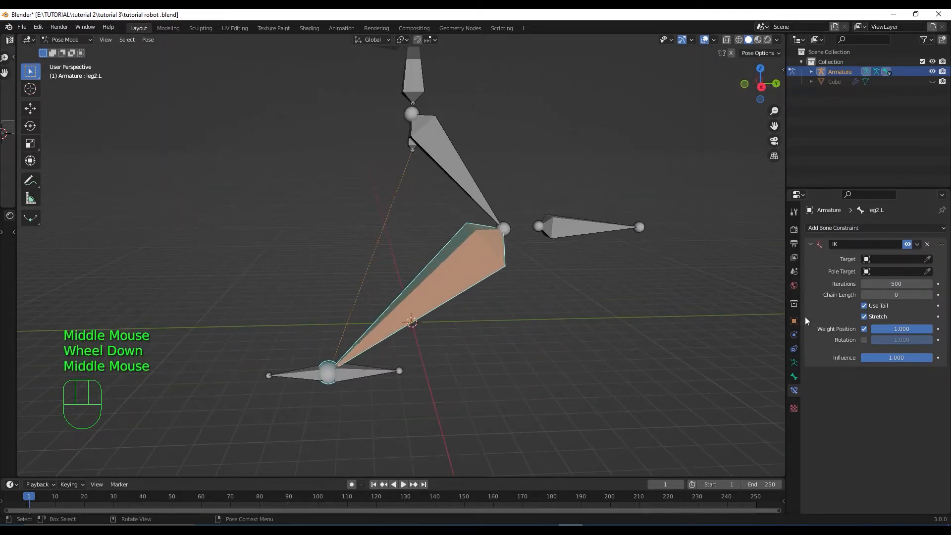
pyautogui.click(880, 259)
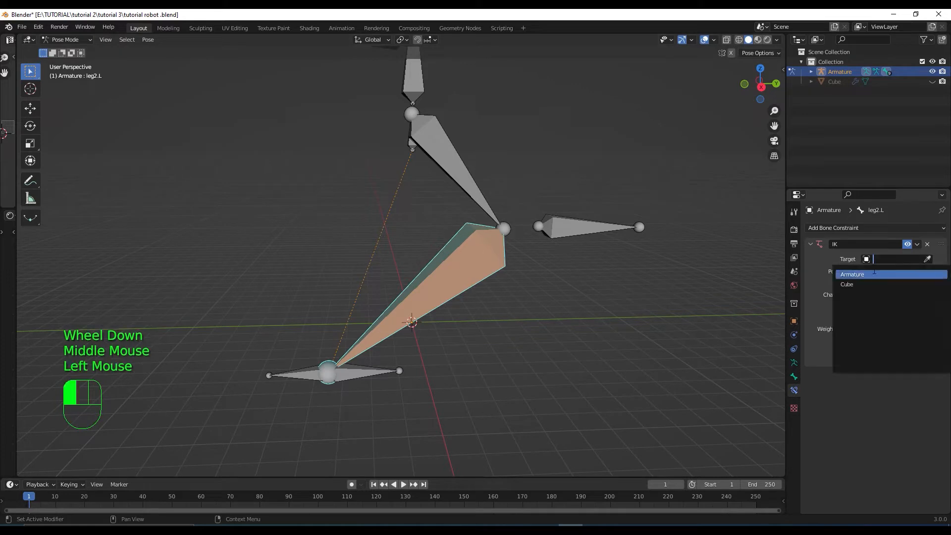
pyautogui.click(878, 271)
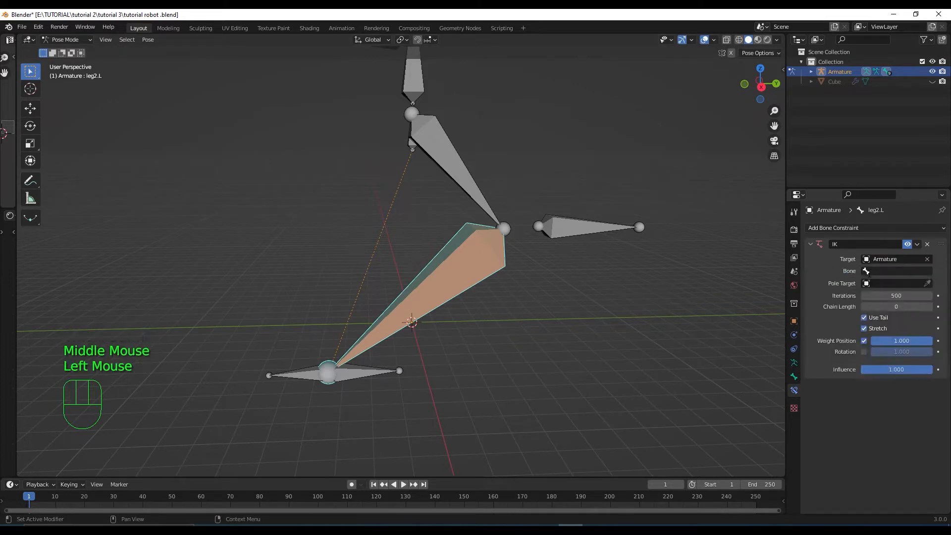
pyautogui.click(882, 270)
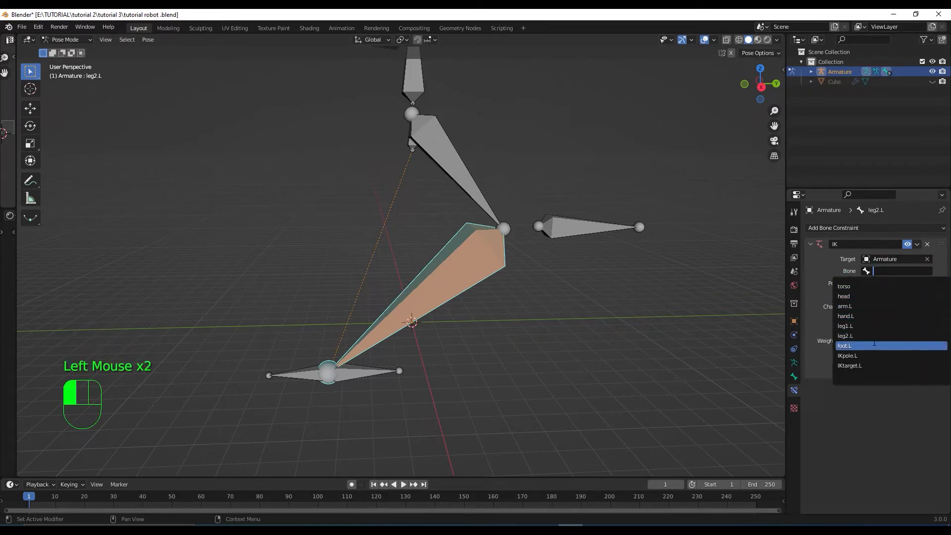
pyautogui.click(879, 365)
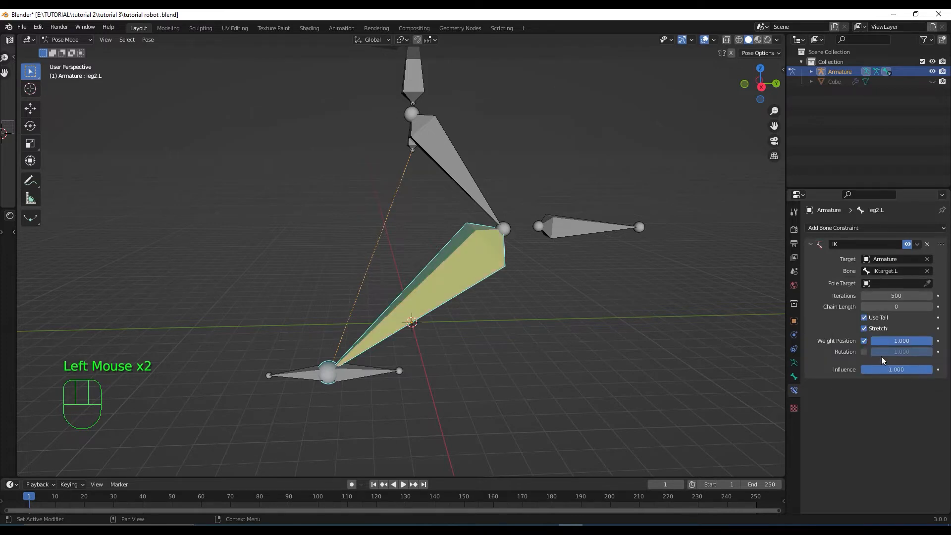
# Step: Set the IK constraint's pole target to the Armature and its pole bone to IKpole.L
pyautogui.click(891, 284)
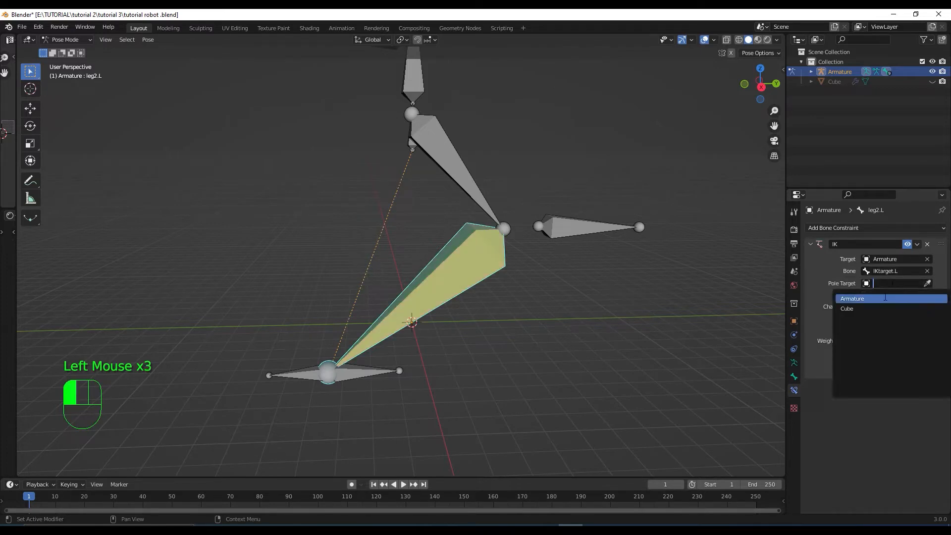
pyautogui.click(885, 298)
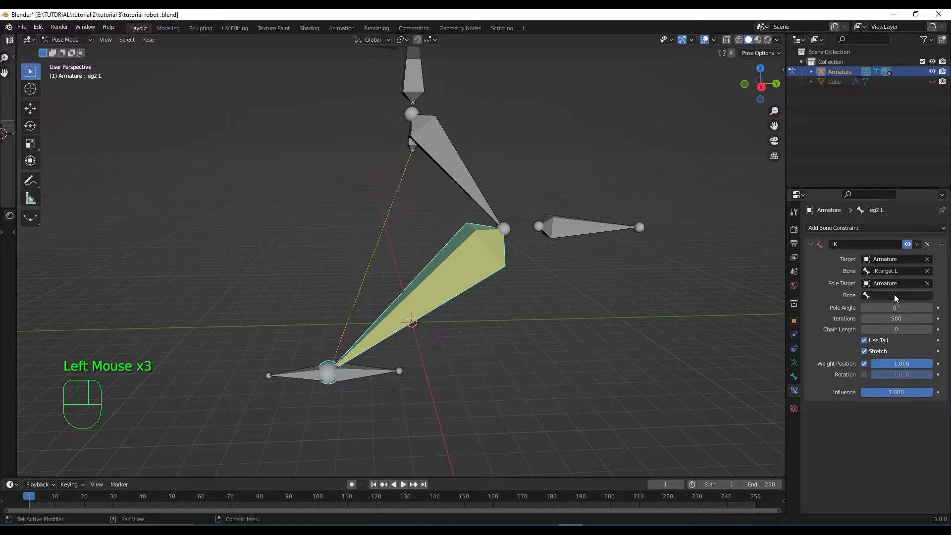
pyautogui.click(894, 294)
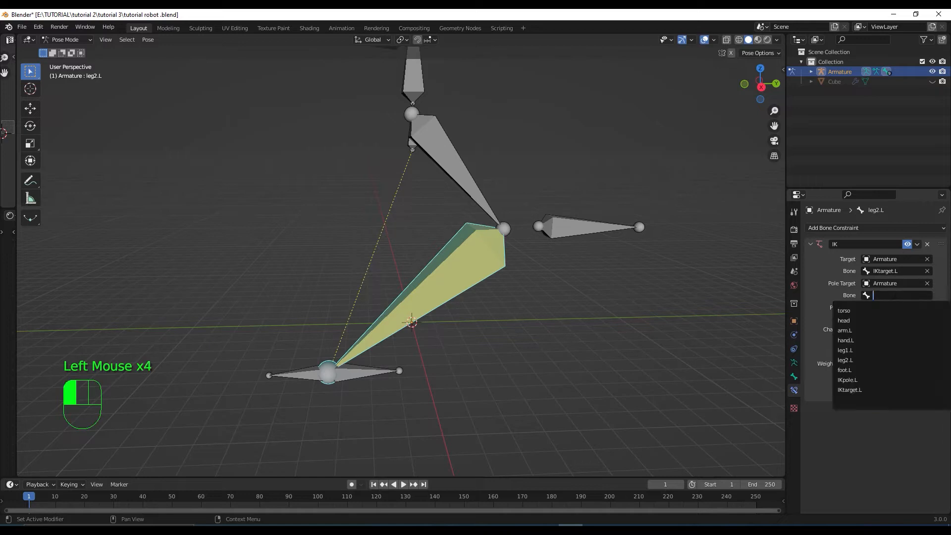
pyautogui.click(875, 379)
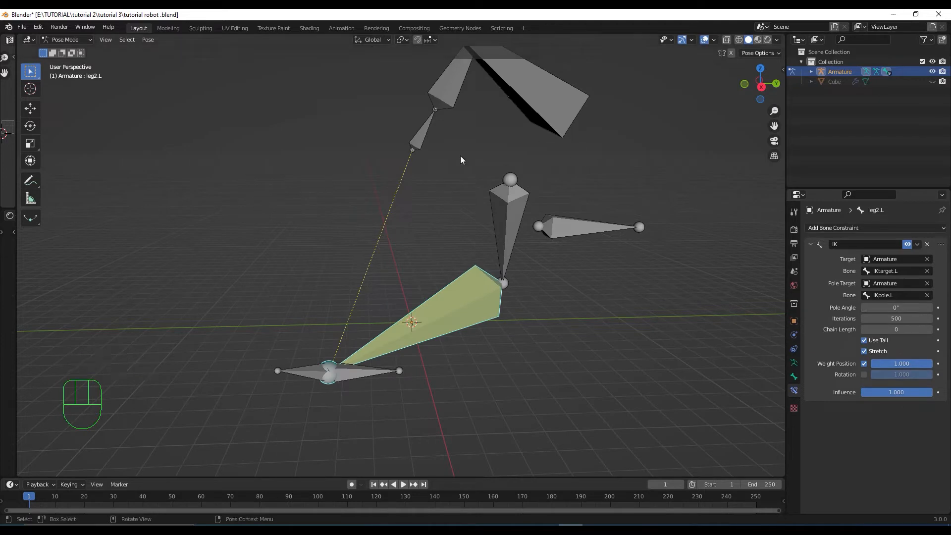
# Step: Set the pole angle of the leg2.L IK constraint to 90°
pyautogui.scroll(-2, 373, 197)
pyautogui.moveTo(373, 197); pyautogui.dragTo(428, 237, button='middle')
pyautogui.scroll(2, 487, 228)
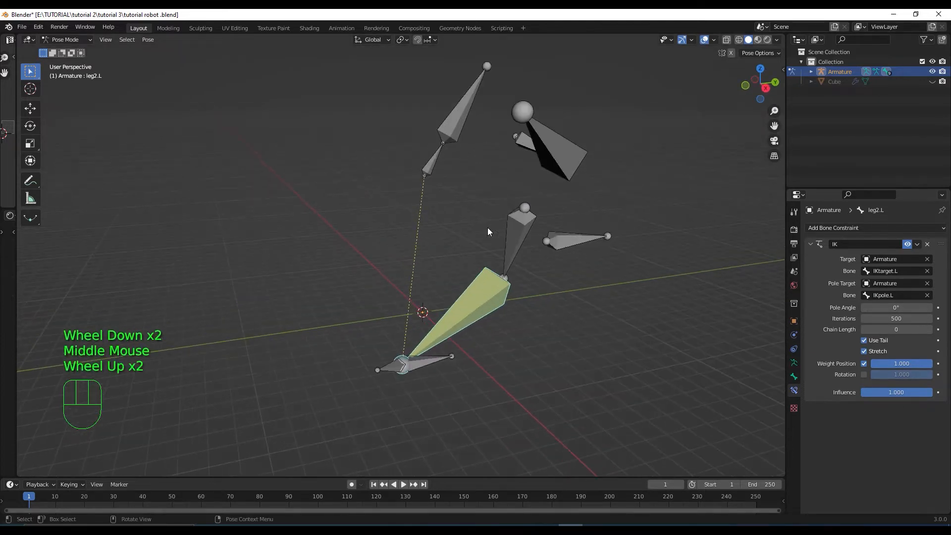
pyautogui.moveTo(493, 231); pyautogui.dragTo(472, 225, button='middle')
pyautogui.scroll(2, 474, 215)
pyautogui.scroll(-1, 475, 215)
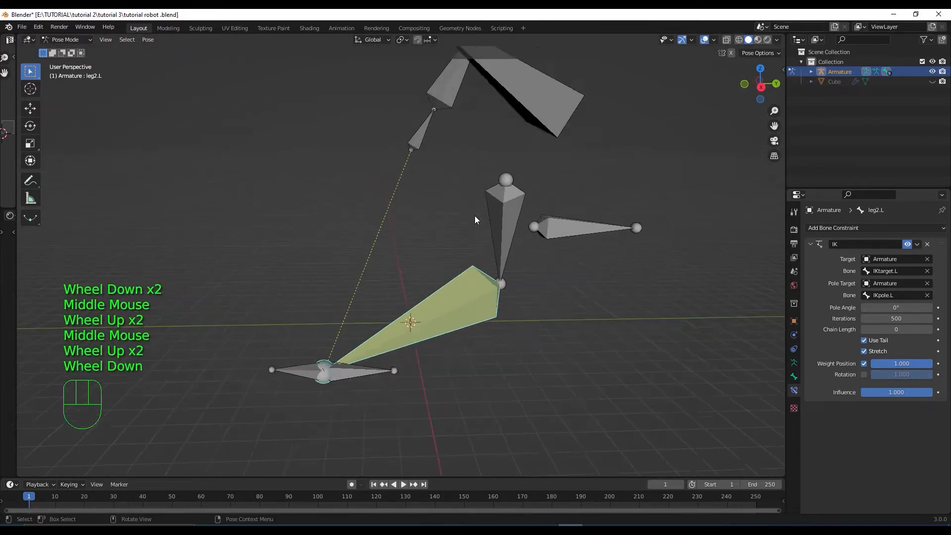
pyautogui.scroll(-1, 474, 216)
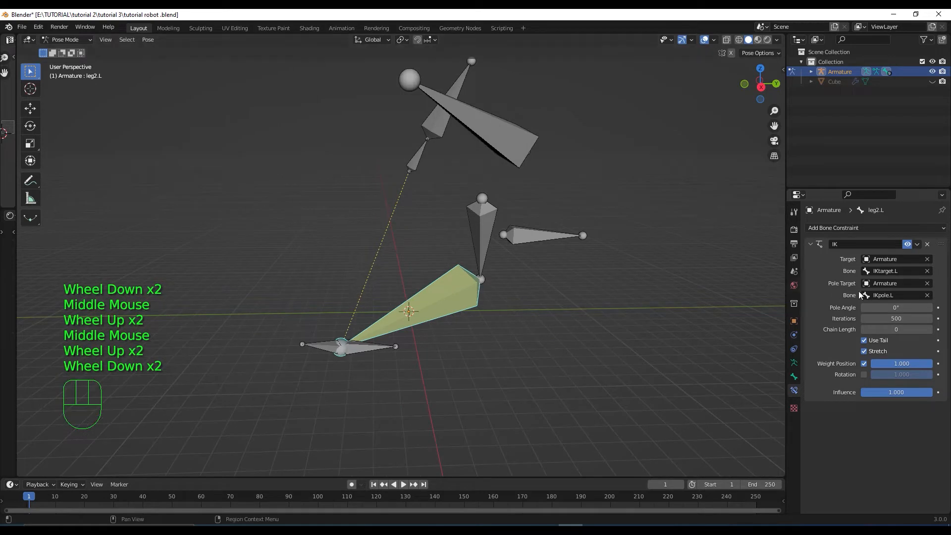
pyautogui.click(900, 307)
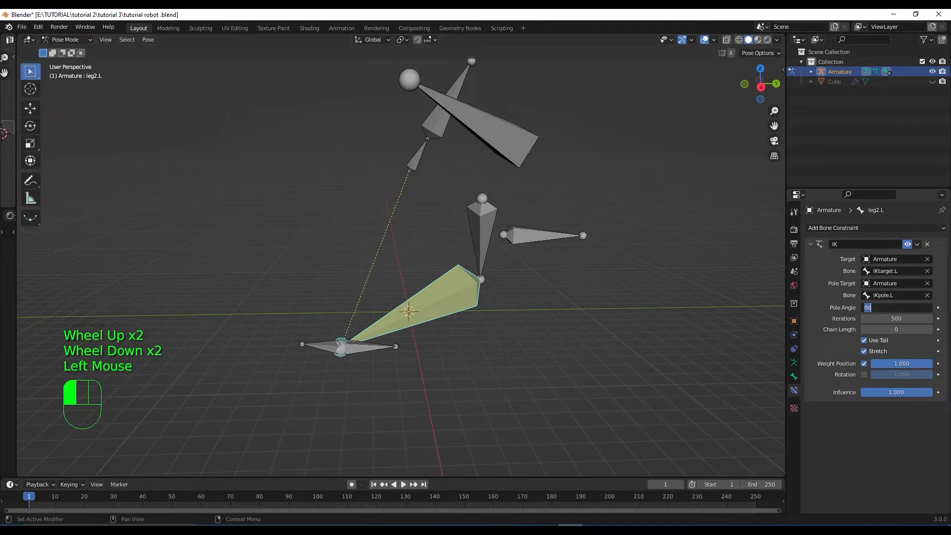
pyautogui.write('90')
pyautogui.press('Return')
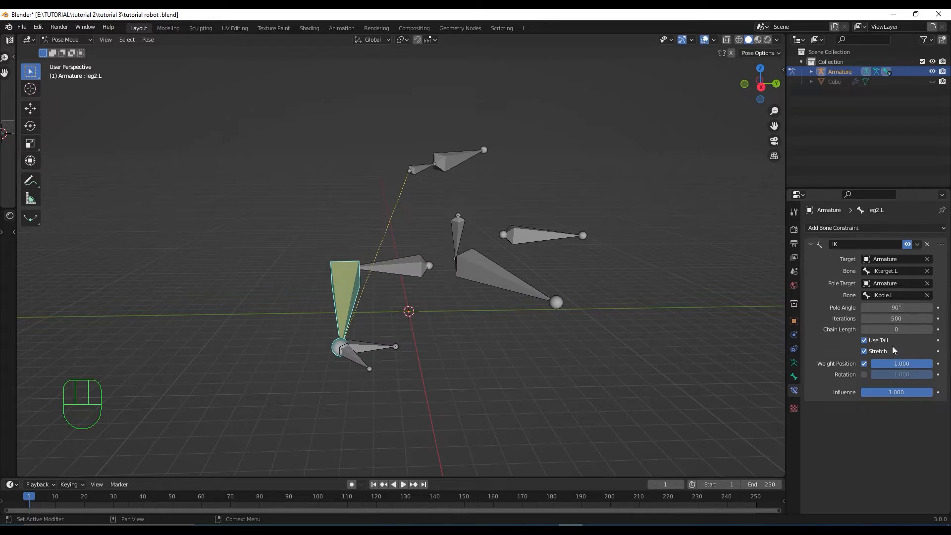
# Step: Set the chain length of the leg2.L IK constraint to 2
pyautogui.click(889, 327)
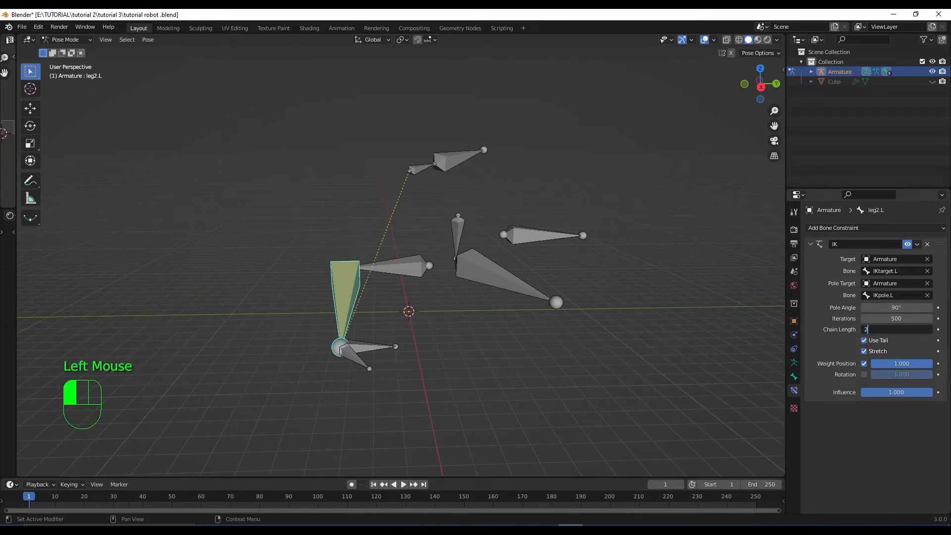
pyautogui.write('2')
pyautogui.press('Return')
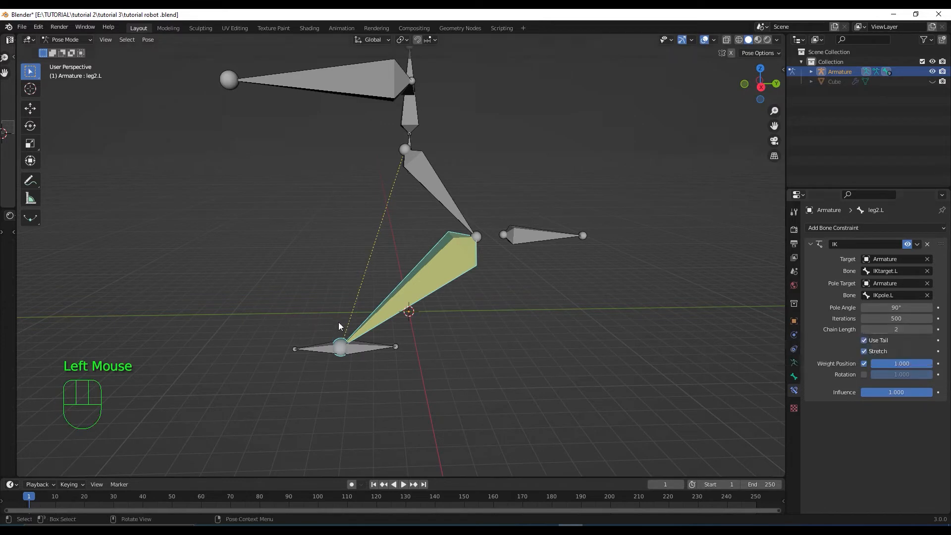
# Step: Test the left leg's IK in the right side view by moving the IKtarget.L bone upward, and undo the move
pyautogui.press('KP_3')
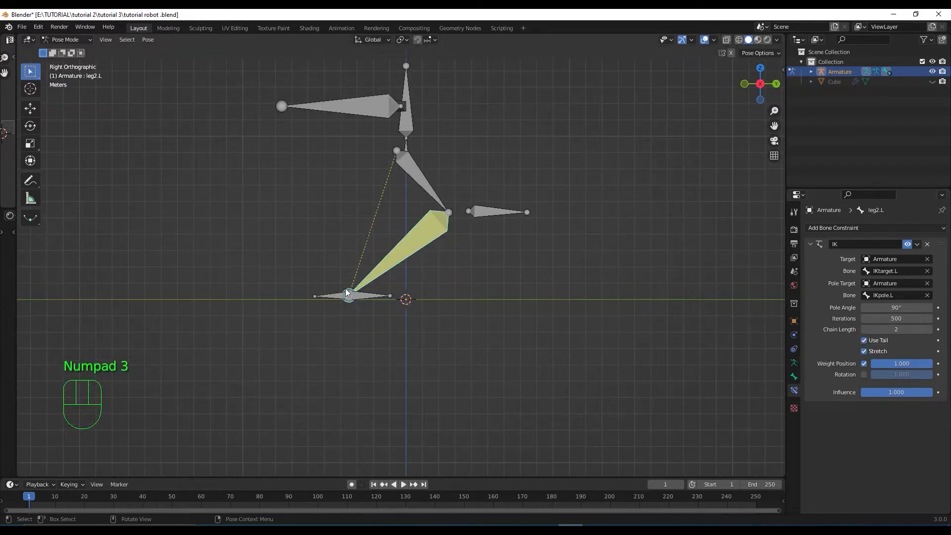
pyautogui.scroll(2, 381, 270)
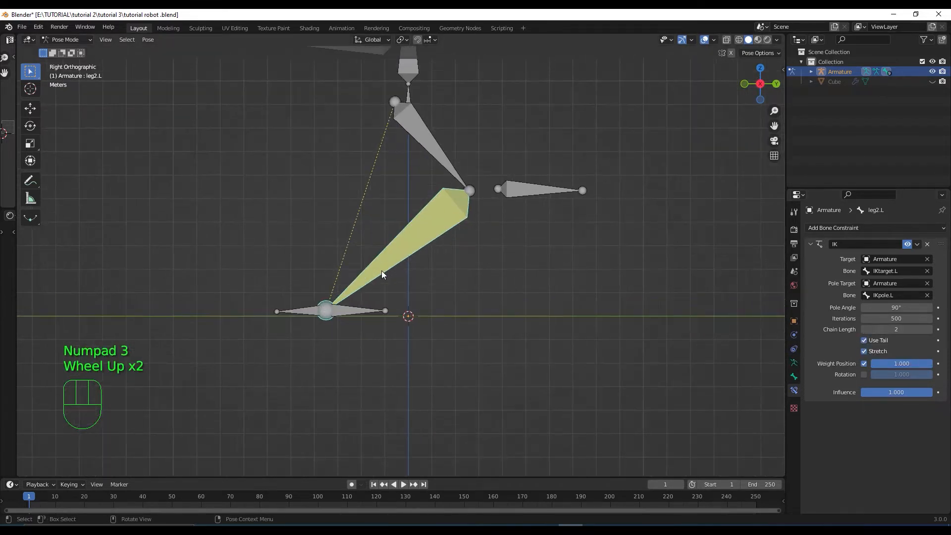
pyautogui.keyDown('shift'); pyautogui.moveTo(391, 273); pyautogui.dragTo(469, 215, button='middle'); pyautogui.keyUp('shift')
pyautogui.scroll(3, 470, 219)
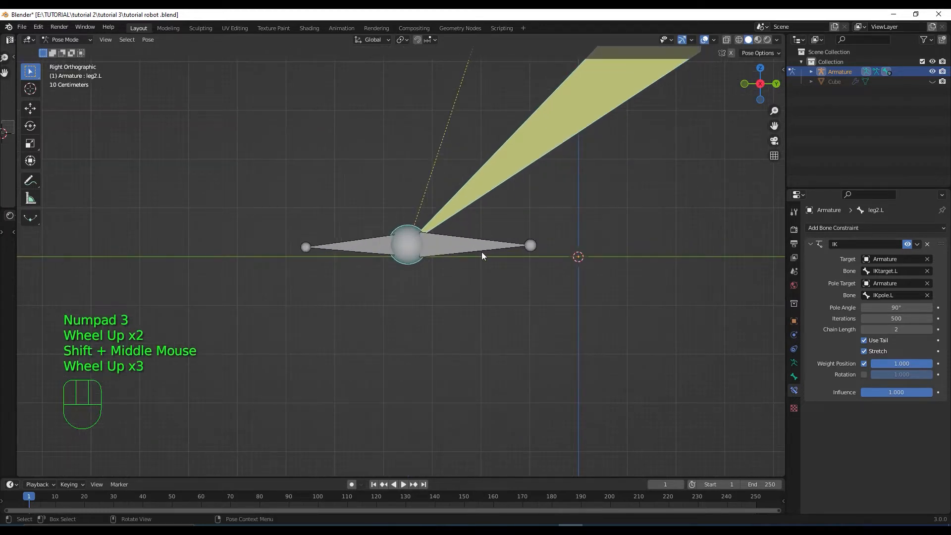
pyautogui.click(469, 242)
pyautogui.scroll(-3, 483, 216)
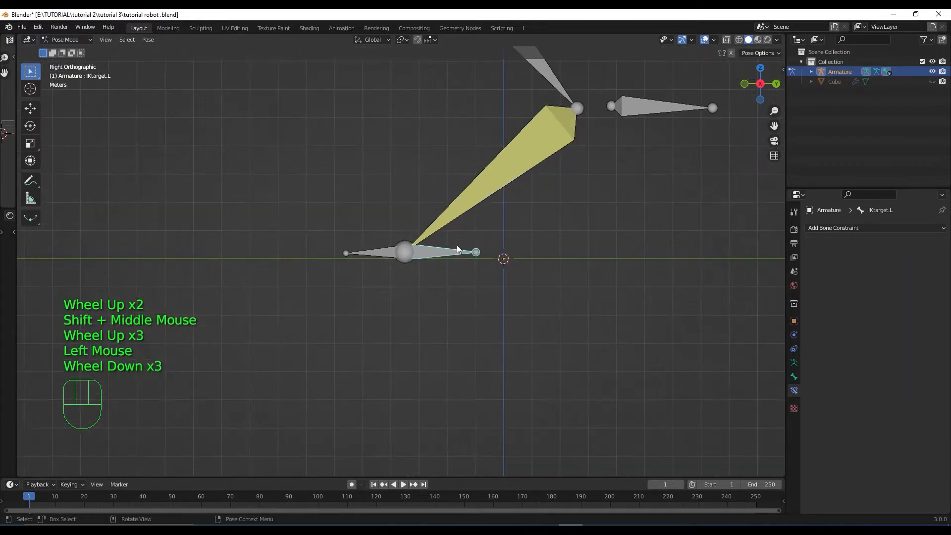
pyautogui.scroll(-2, 426, 230)
pyautogui.press('g')
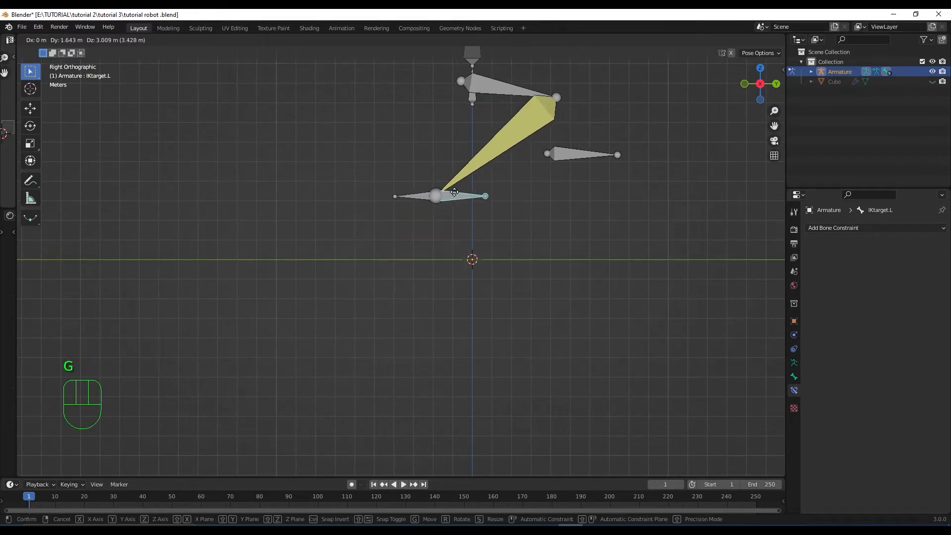
pyautogui.click(454, 195)
pyautogui.hotkey('ctrl', 'z')
# Step: Test rotating the IKtarget.L bone about the ankle, and undo the rotation
pyautogui.scroll(2, 406, 232)
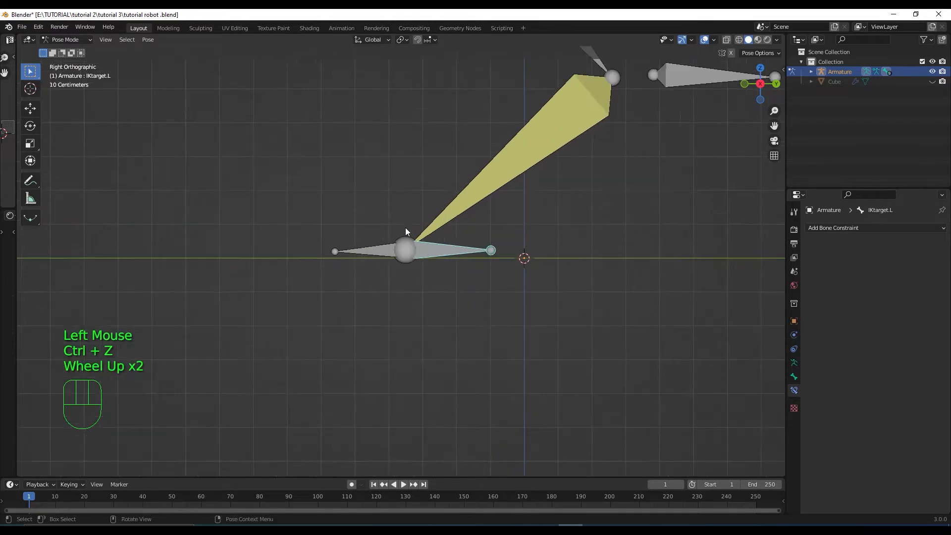
pyautogui.press('r')
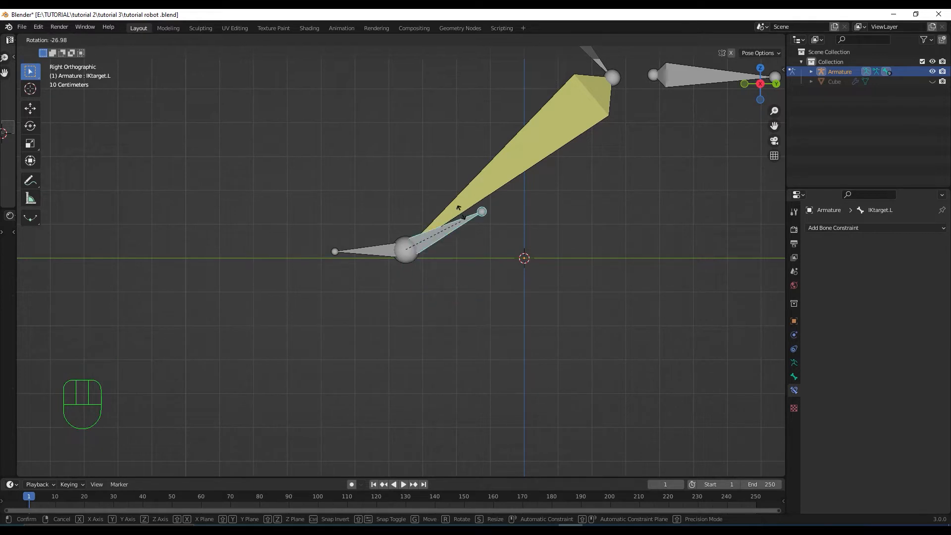
pyautogui.click(462, 270)
pyautogui.hotkey('ctrl', 'z')
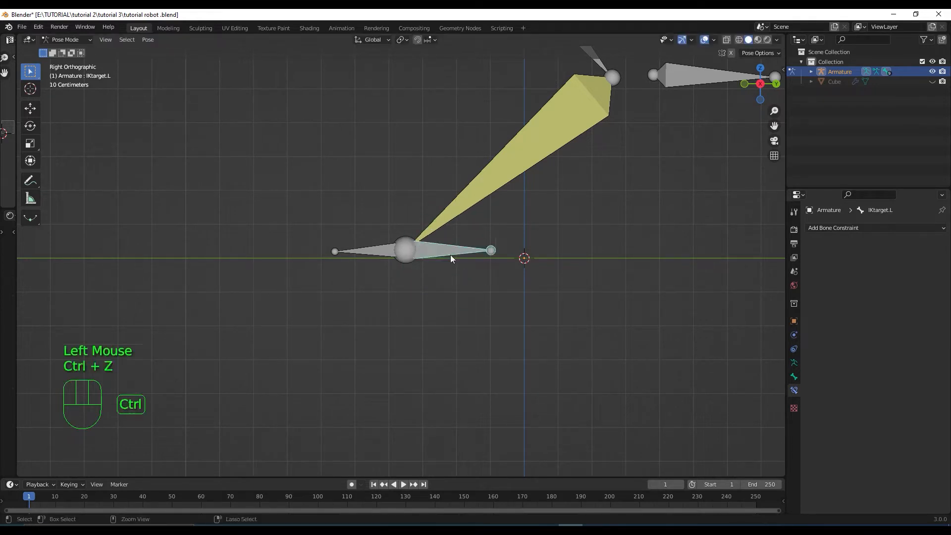
# Step: Turn off Inherit Rotation in the relations of the foot.L bone
pyautogui.click(386, 251)
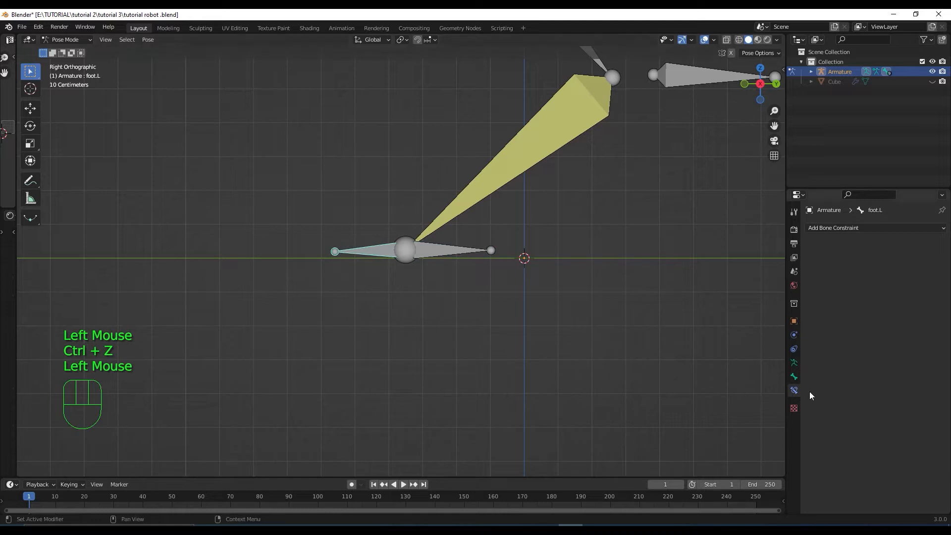
pyautogui.click(795, 379)
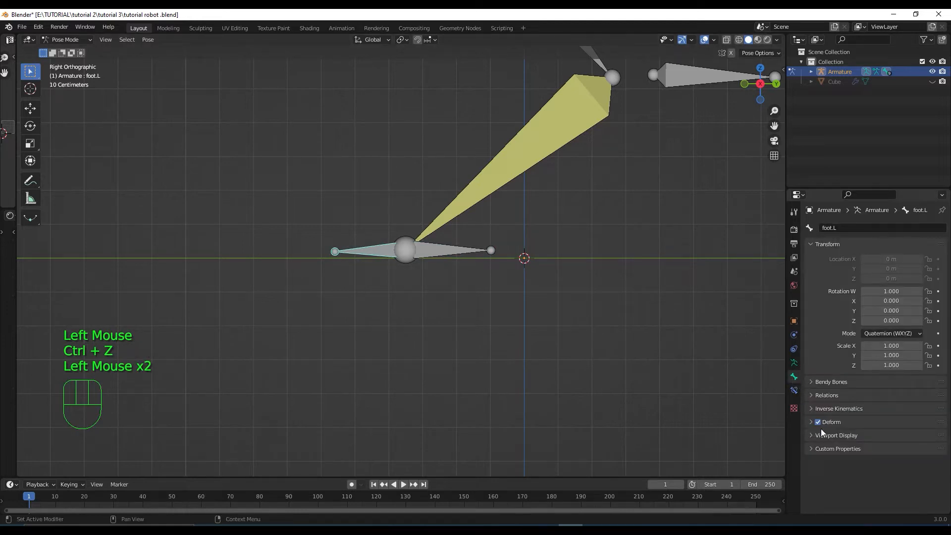
pyautogui.click(813, 395)
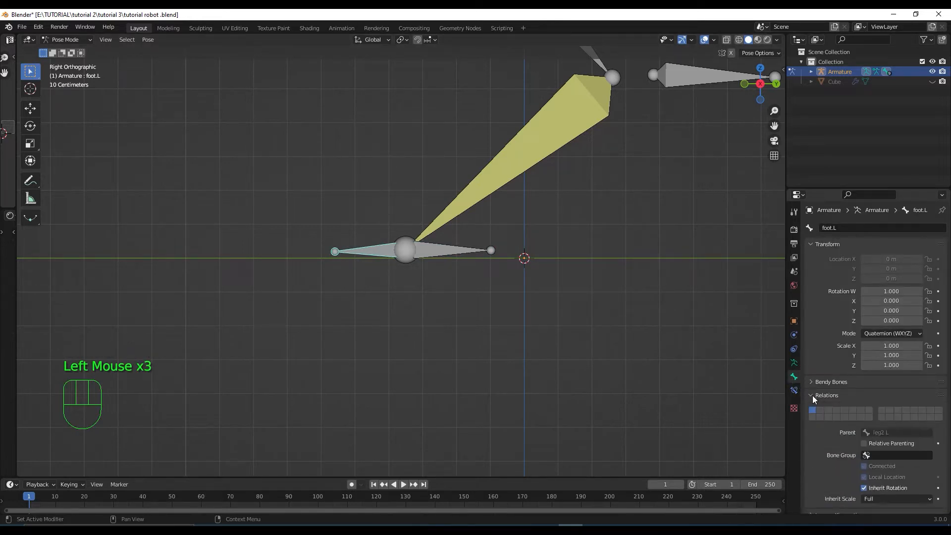
pyautogui.click(864, 487)
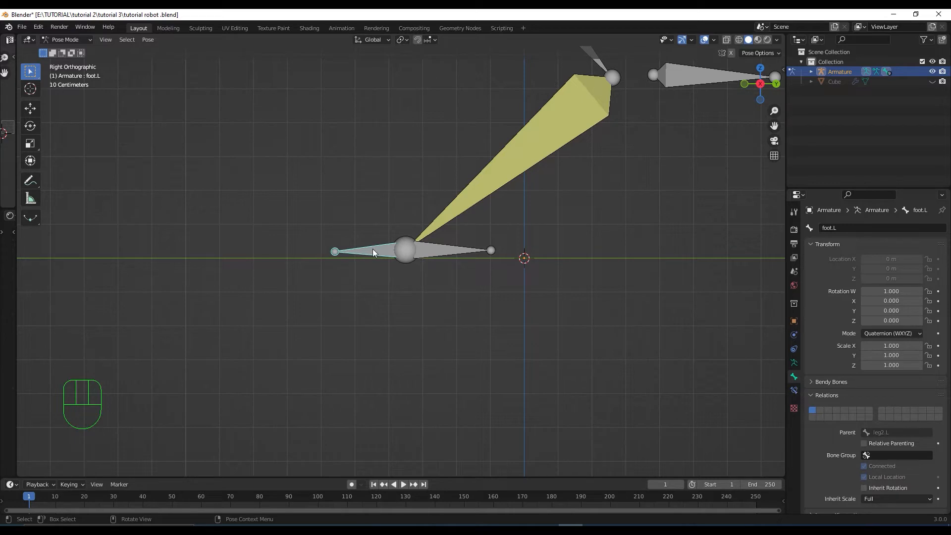
# Step: Add a Copy Rotation constraint to the foot.L bone, targeting the IKtarget.L bone of the Armature
pyautogui.click(794, 391)
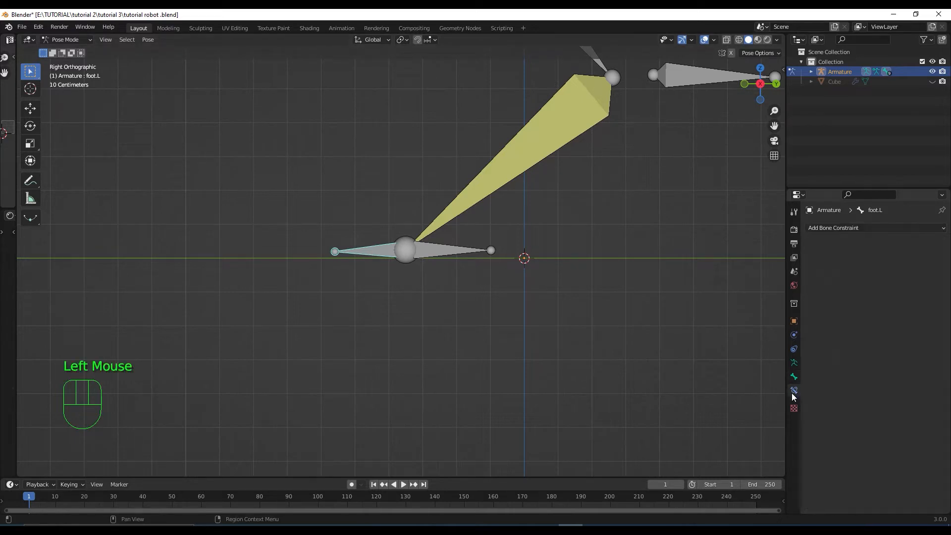
pyautogui.click(839, 227)
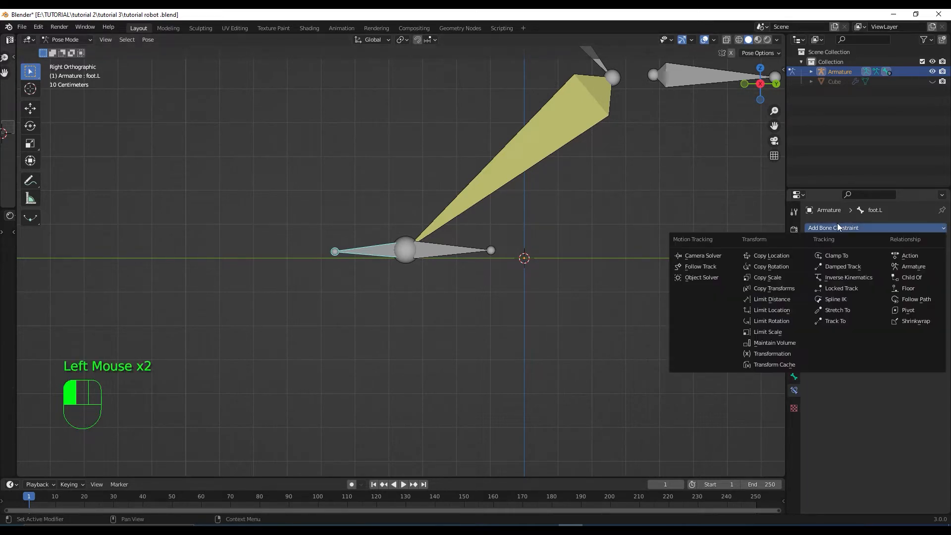
pyautogui.click(771, 266)
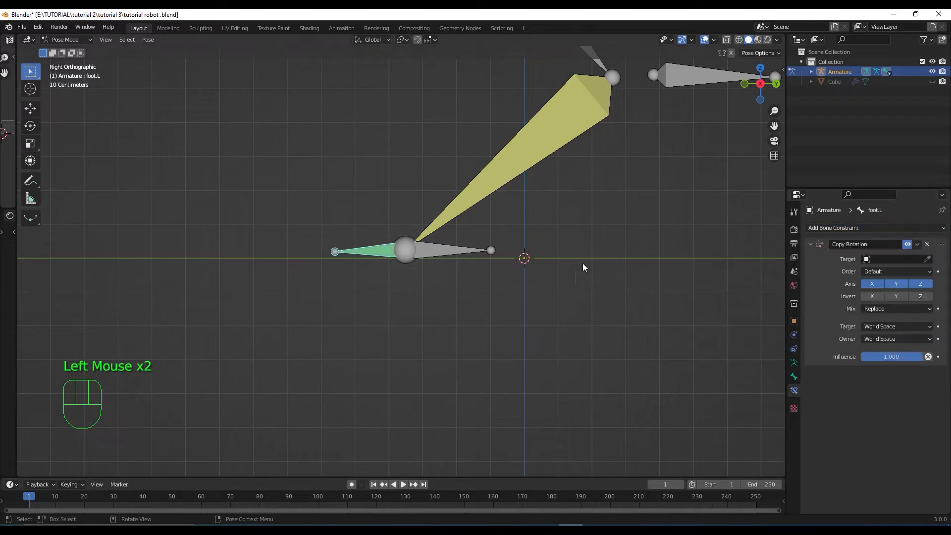
pyautogui.click(898, 259)
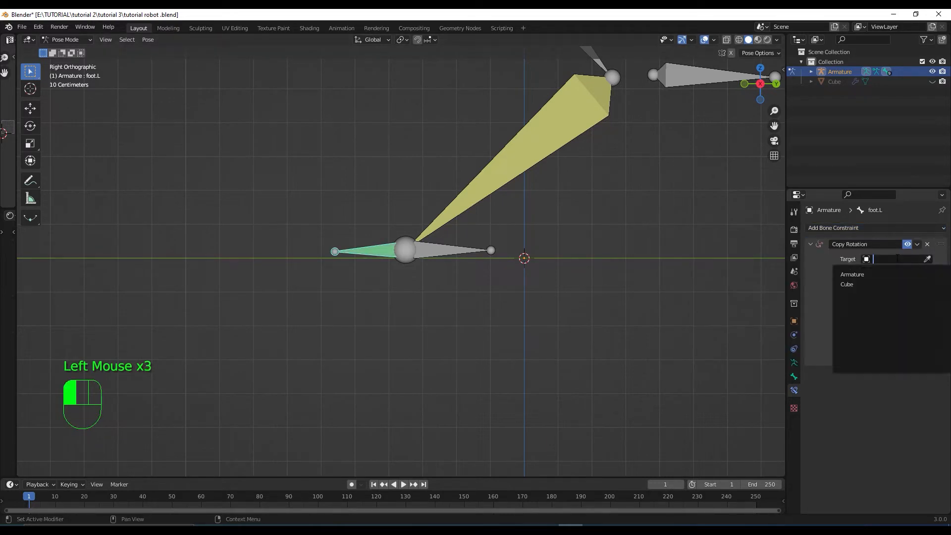
pyautogui.click(862, 274)
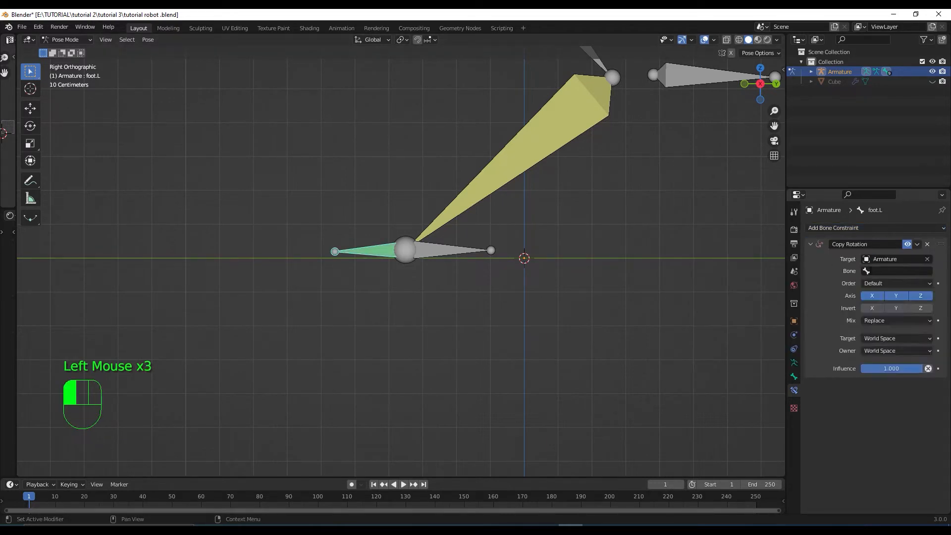
pyautogui.click(893, 272)
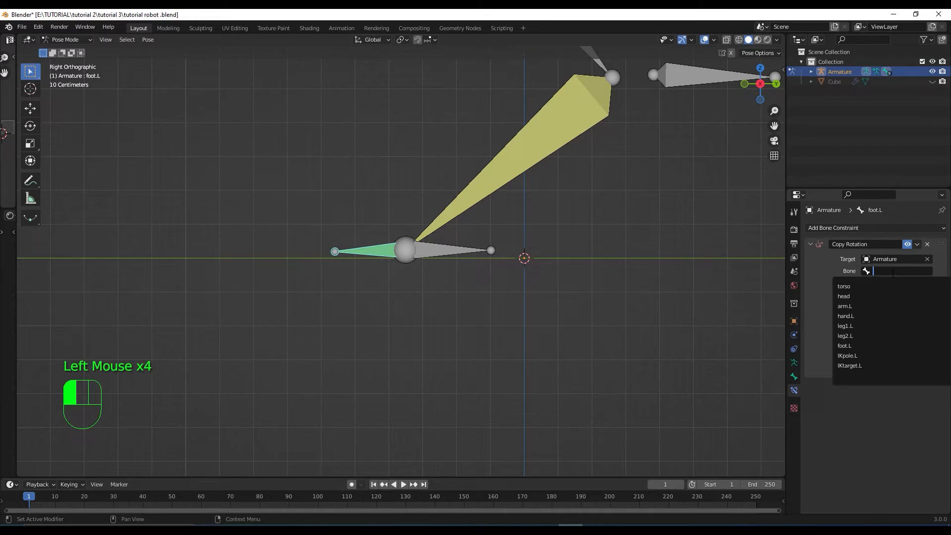
pyautogui.click(872, 365)
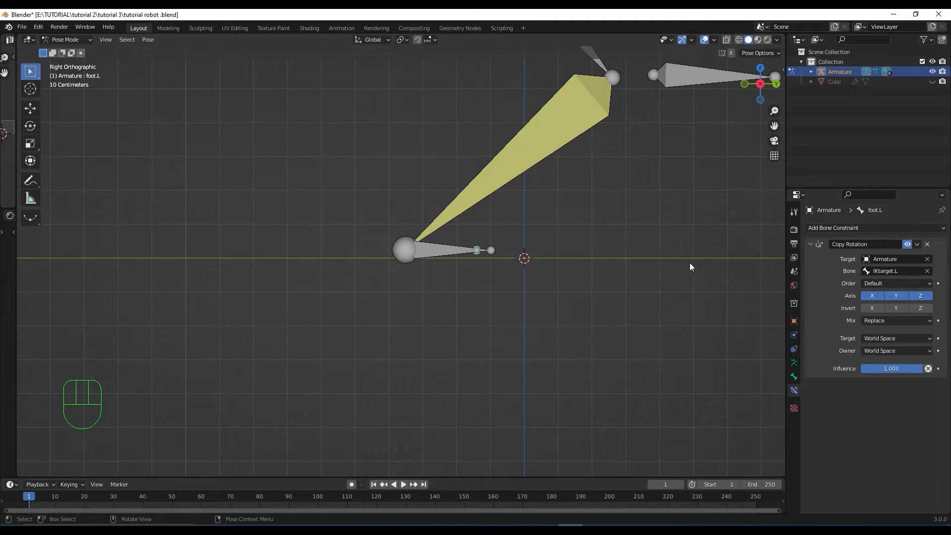
# Step: Set both the target and owner spaces of the foot.L Copy Rotation constraint to Local Space
pyautogui.click(887, 337)
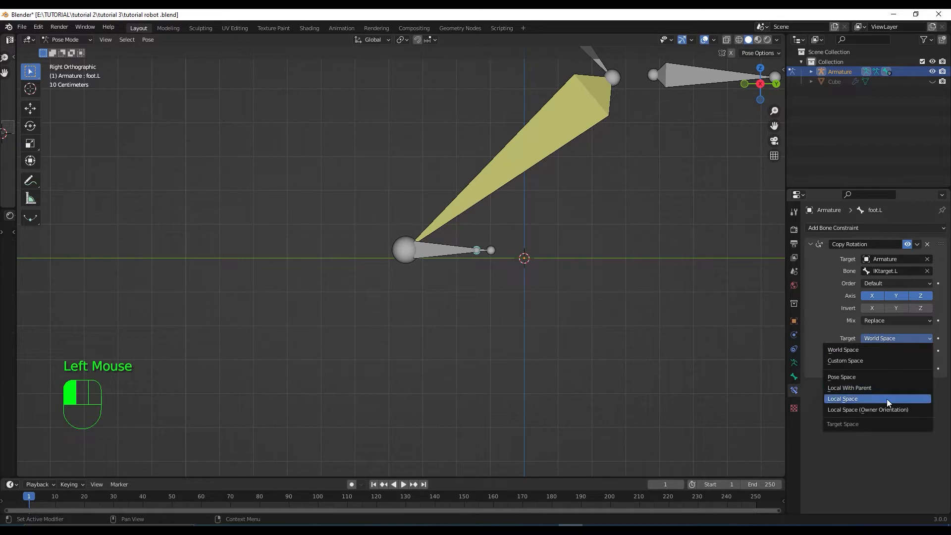
pyautogui.click(886, 400)
pyautogui.click(890, 353)
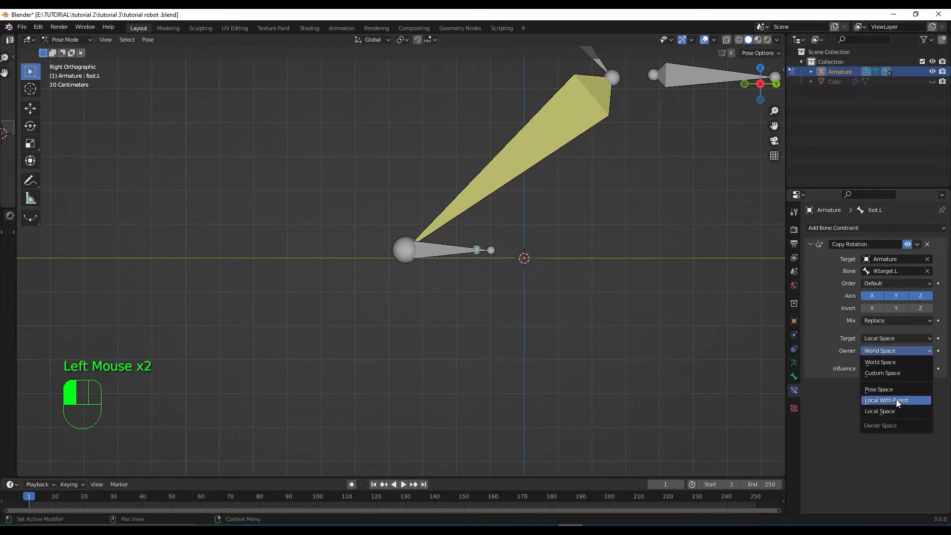
pyautogui.click(897, 412)
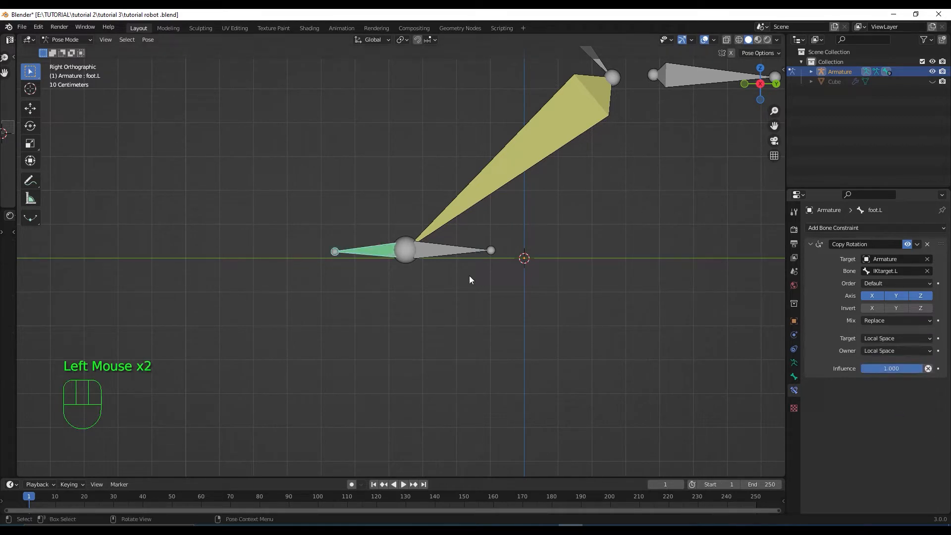
# Step: Test the foot.L constraint by rotating and then moving the IKtarget.L bone, undoing each transform
pyautogui.click(450, 249)
pyautogui.press('r')
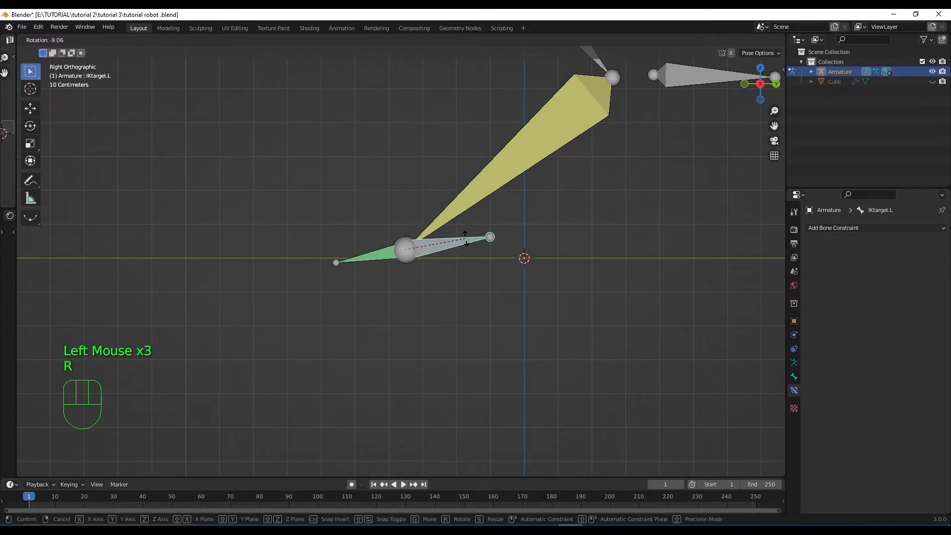
pyautogui.click(465, 241)
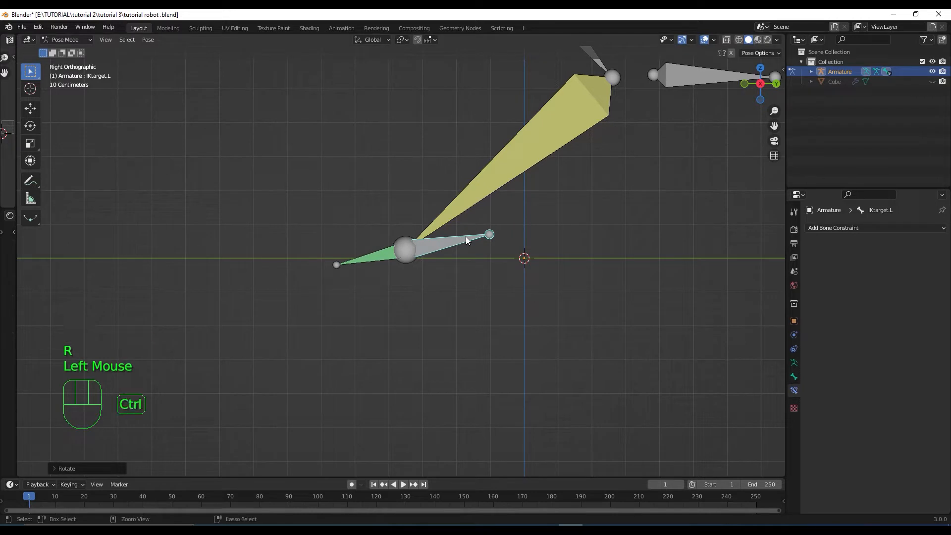
pyautogui.hotkey('ctrl', 'z')
pyautogui.press('g')
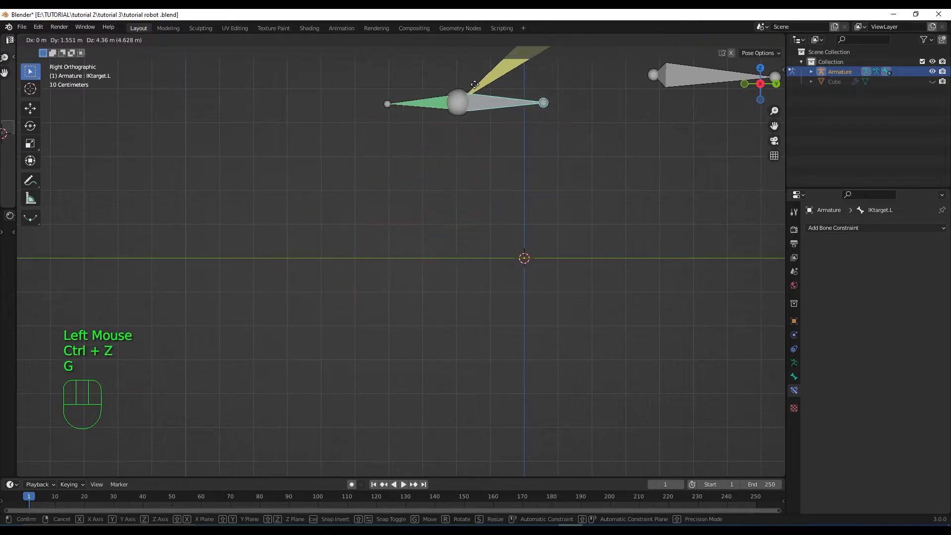
pyautogui.click(447, 203)
pyautogui.hotkey('ctrl', 'z')
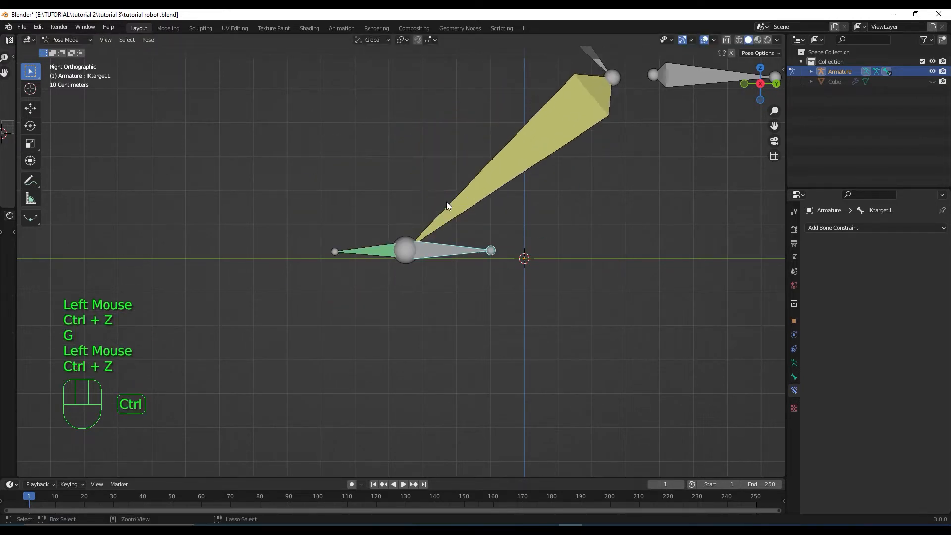
# Step: Test the knee direction by moving the IKpole.L bone sideways along the X axis, and undo the move
pyautogui.scroll(-2, 560, 207)
pyautogui.moveTo(561, 207); pyautogui.dragTo(632, 219, button='middle')
pyautogui.scroll(-3, 639, 219)
pyautogui.click(626, 216)
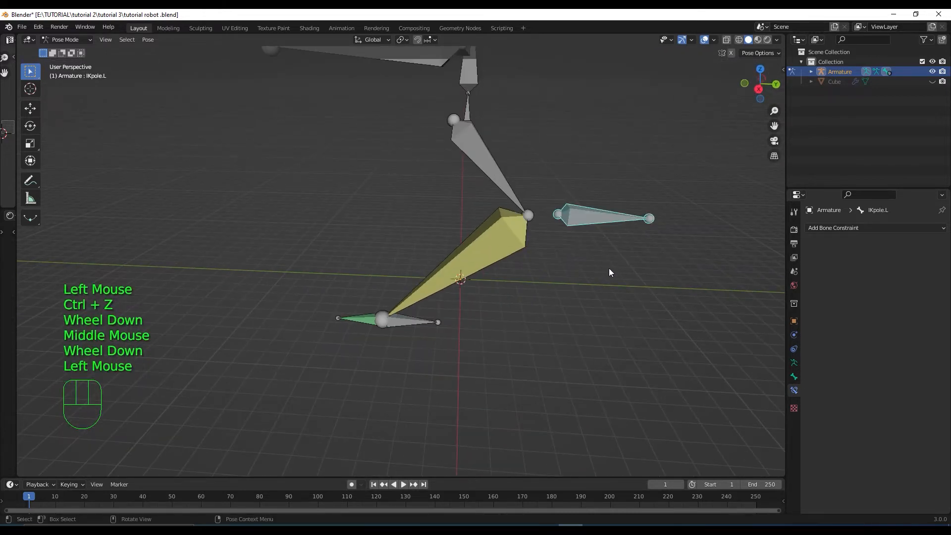
pyautogui.moveTo(608, 269); pyautogui.dragTo(570, 133, button='middle')
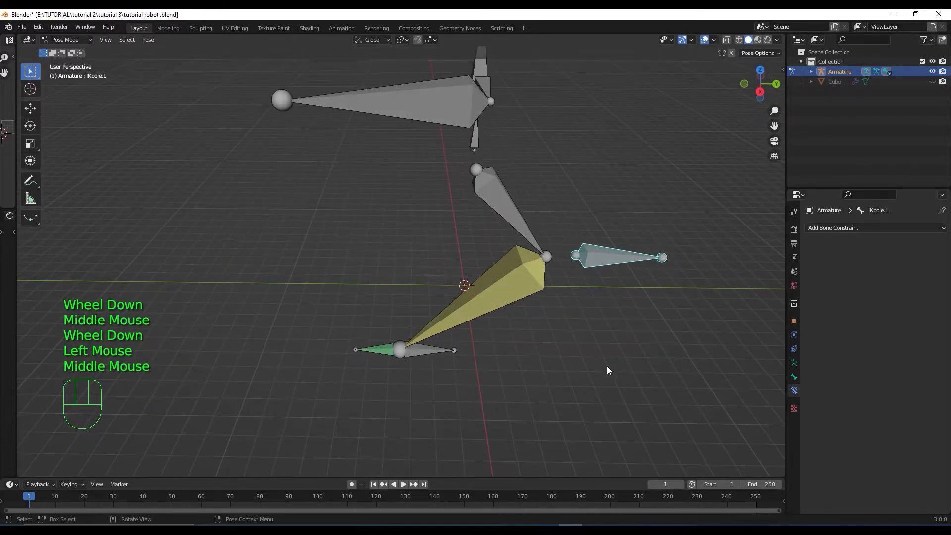
pyautogui.hotkey('shift', 'space')
pyautogui.press('g')
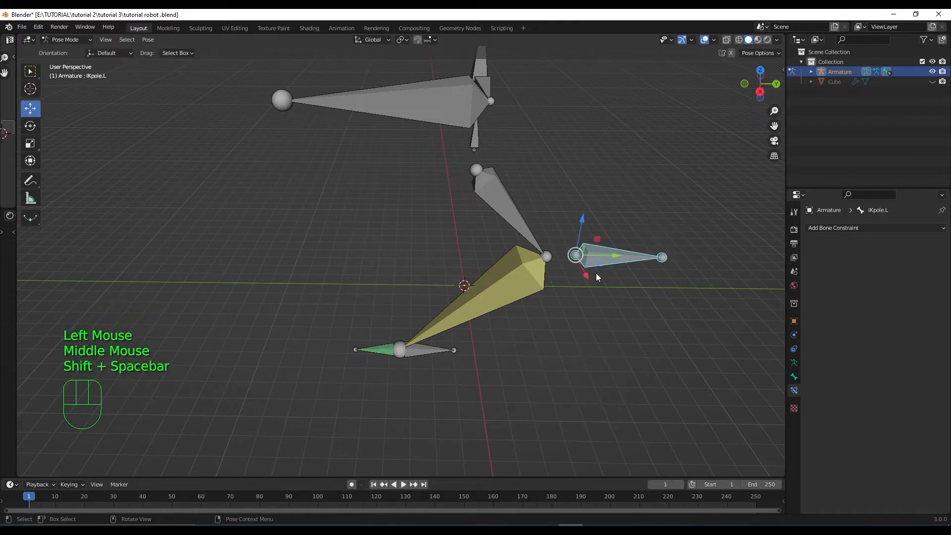
pyautogui.moveTo(587, 275); pyautogui.dragTo(565, 255)
pyautogui.hotkey('ctrl', 'z')
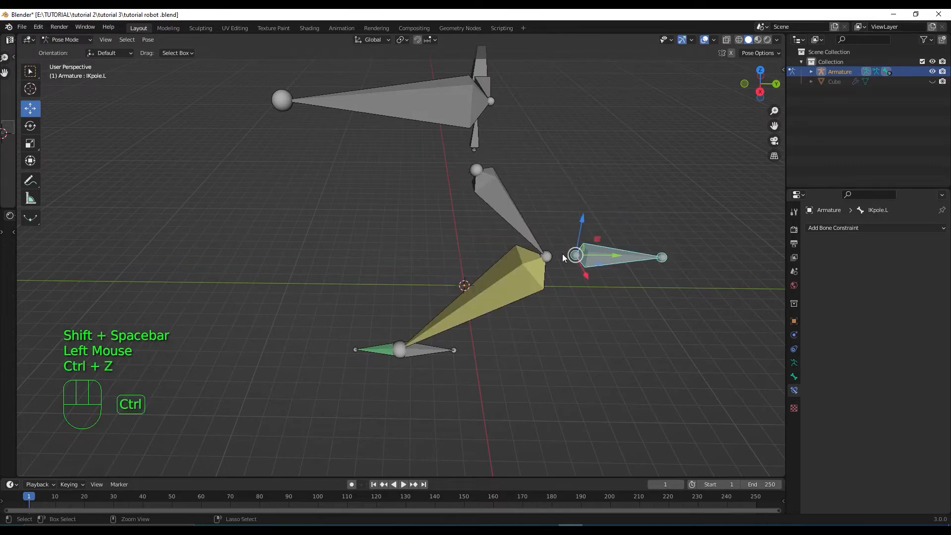
# Step: Symmetrize all of the armature's bones in Edit Mode to create the matching right-side arm, leg and IK controls
pyautogui.scroll(-2, 562, 253)
pyautogui.moveTo(539, 259); pyautogui.dragTo(369, 322, button='middle')
pyautogui.scroll(2, 545, 194)
pyautogui.scroll(-1, 316, 324)
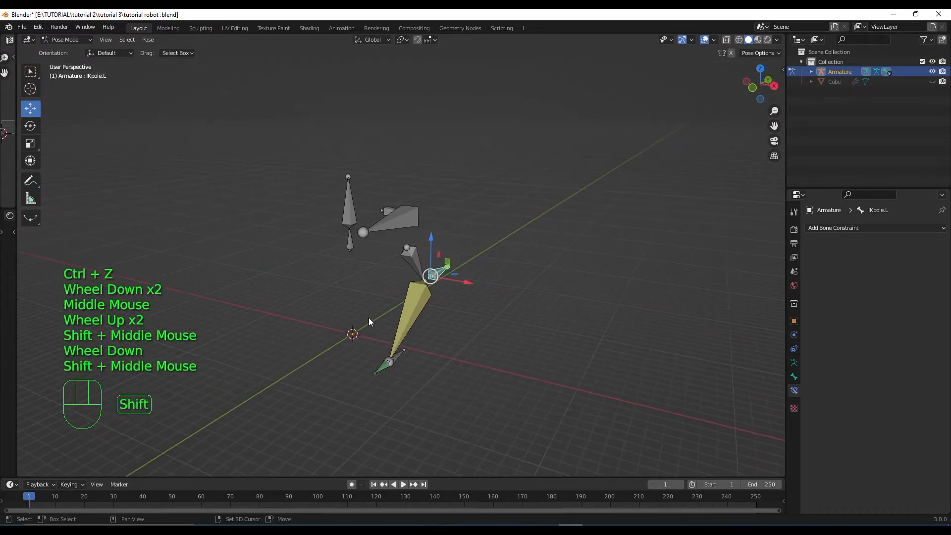
pyautogui.scroll(1, 423, 295)
pyautogui.keyDown('shift'); pyautogui.moveTo(408, 282); pyautogui.dragTo(442, 254, button='middle'); pyautogui.keyUp('shift')
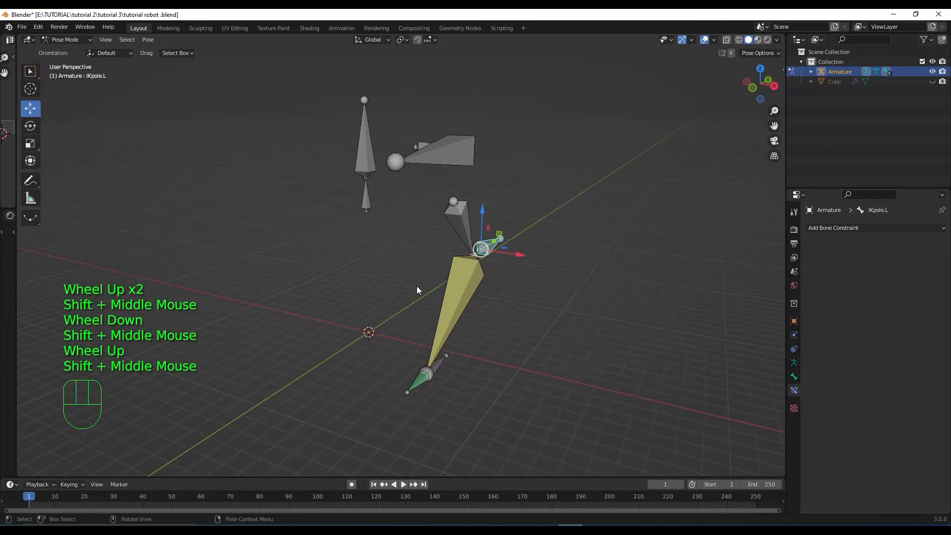
pyautogui.moveTo(417, 286); pyautogui.dragTo(449, 299, button='middle')
pyautogui.click(452, 302)
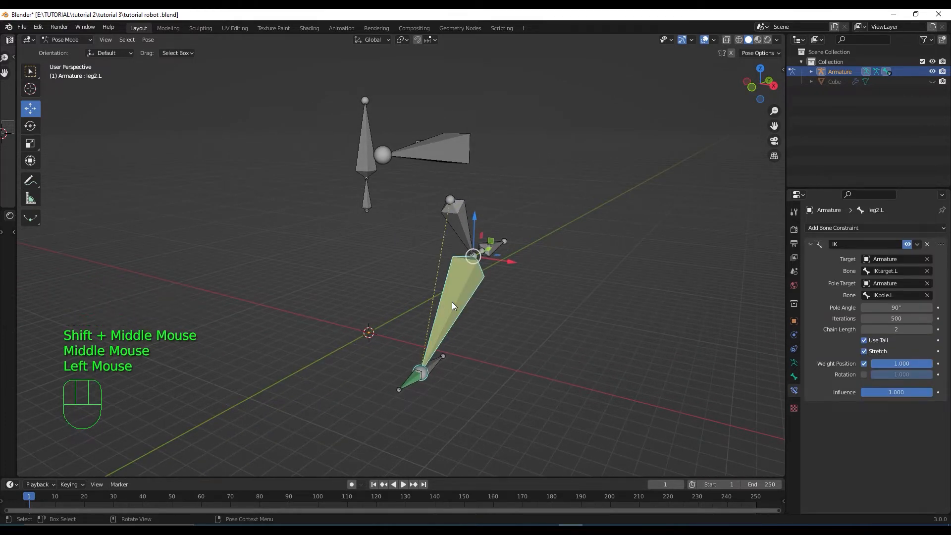
pyautogui.press('Tab')
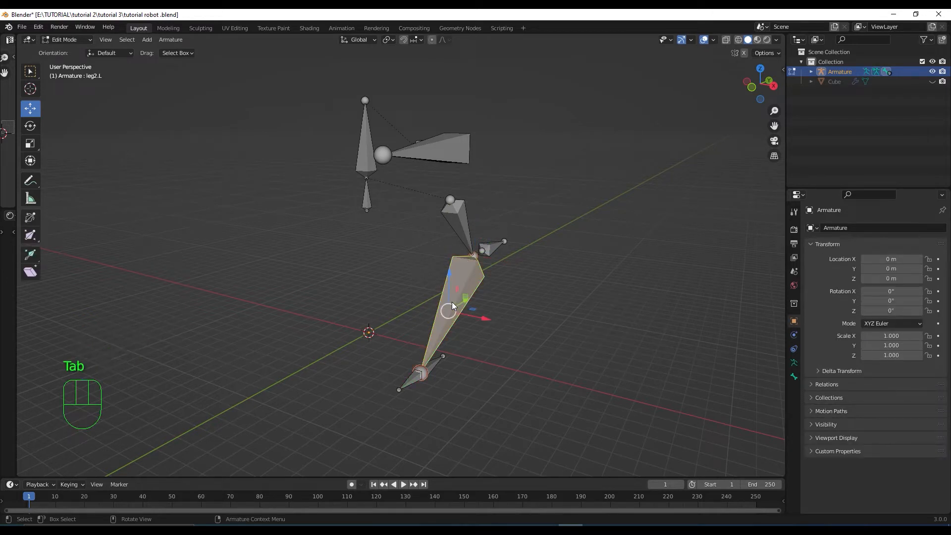
pyautogui.press('a')
pyautogui.moveTo(367, 284); pyautogui.dragTo(386, 273, button='middle')
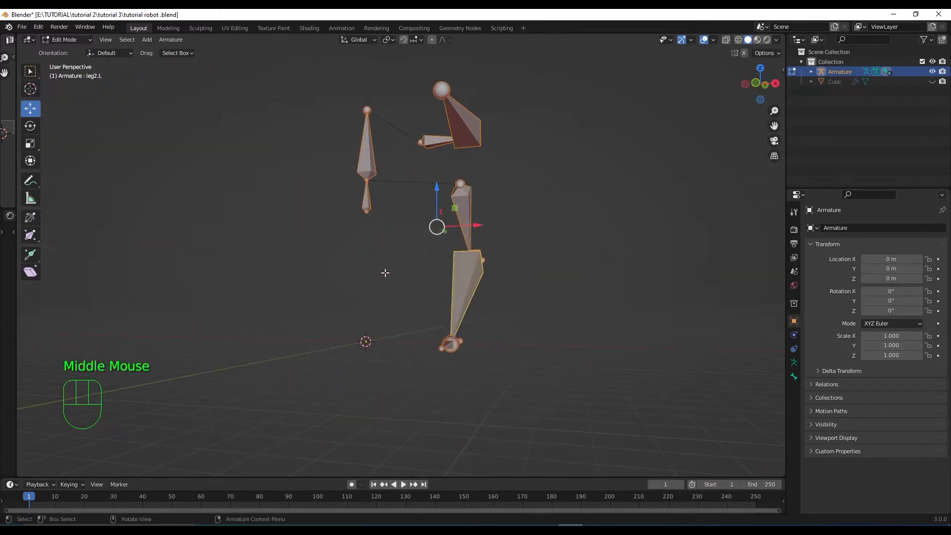
pyautogui.press('F3')
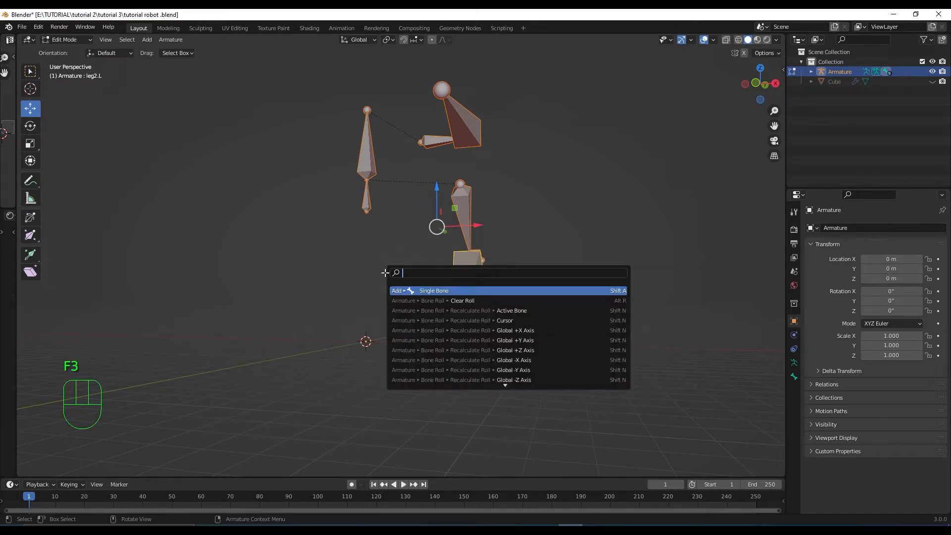
pyautogui.write('s')
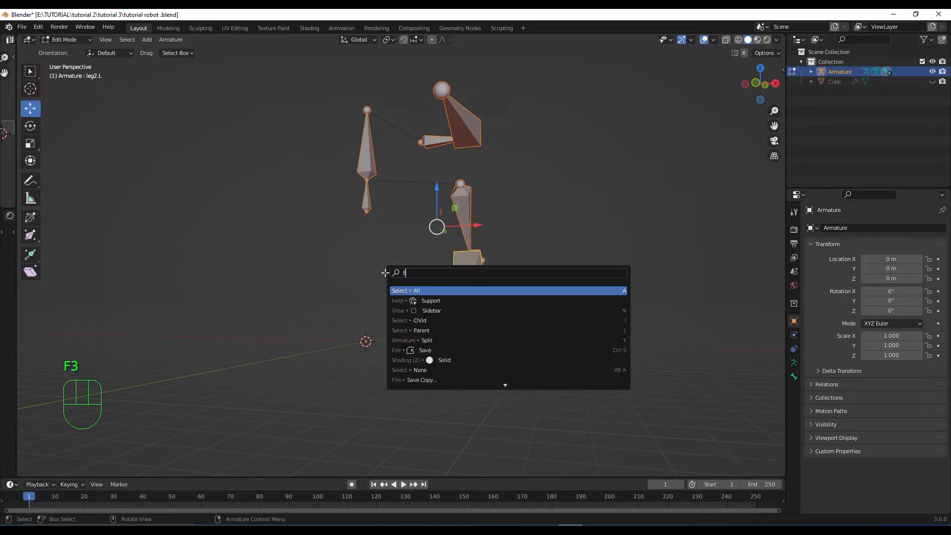
pyautogui.write('y')
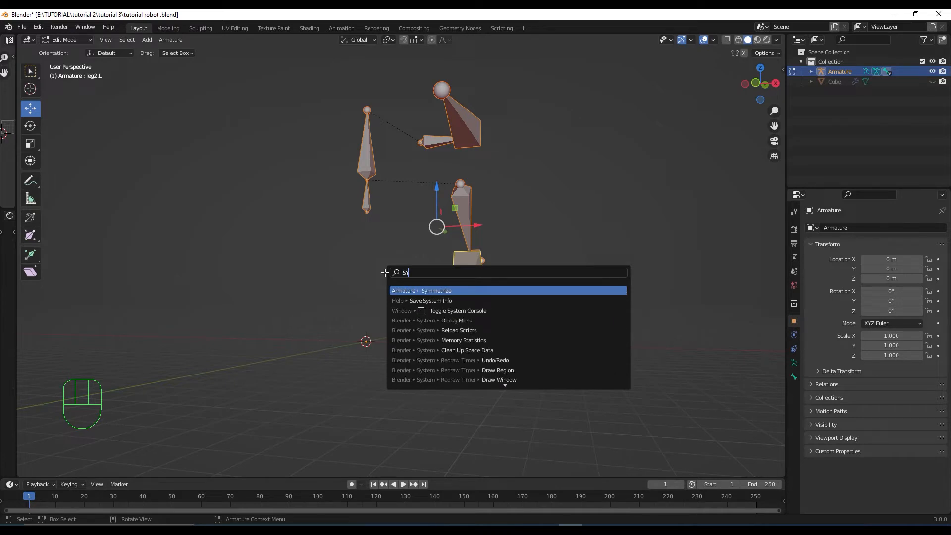
pyautogui.press('Return')
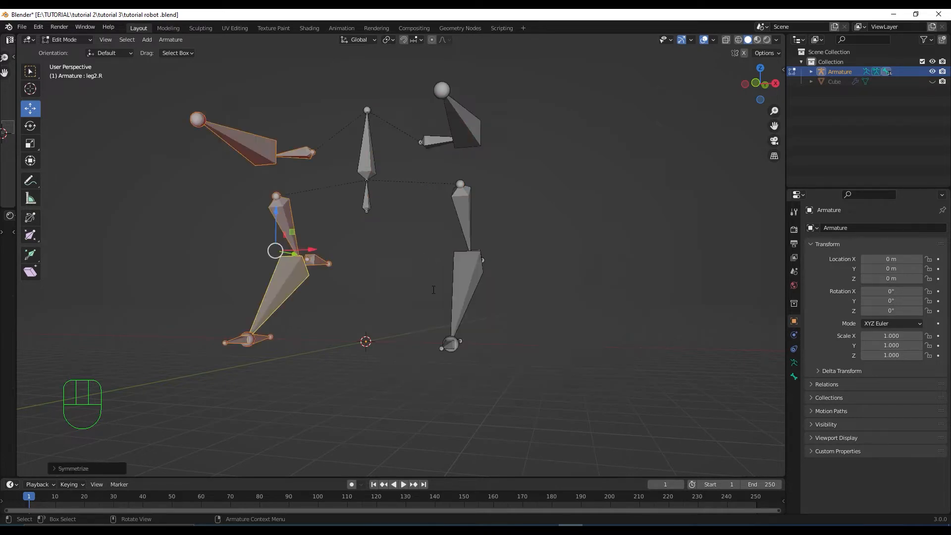
# Step: Try moving the IKtarget.R bone along the Z axis in Edit Mode, and undo the move
pyautogui.scroll(-2, 396, 195)
pyautogui.moveTo(383, 270); pyautogui.dragTo(351, 115, button='middle')
pyautogui.scroll(3, 408, 257)
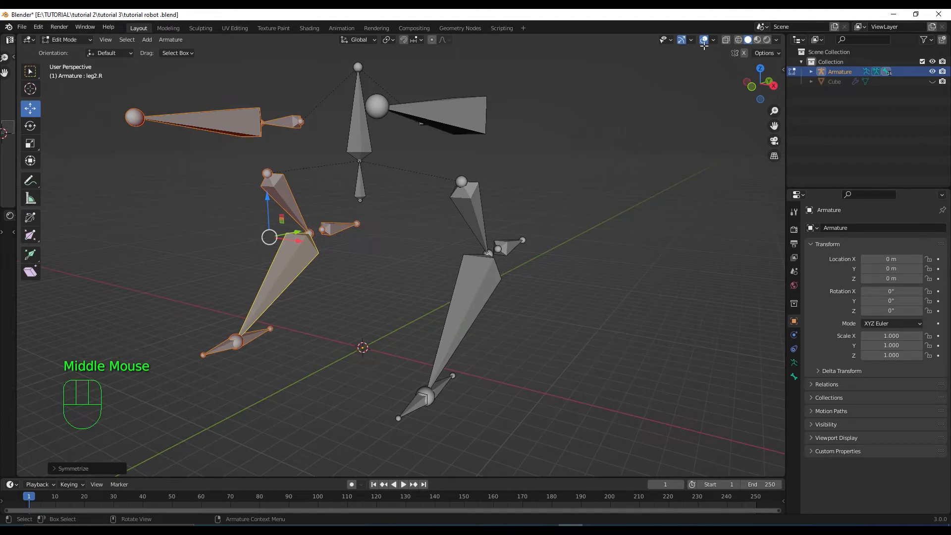
pyautogui.scroll(-1, 320, 256)
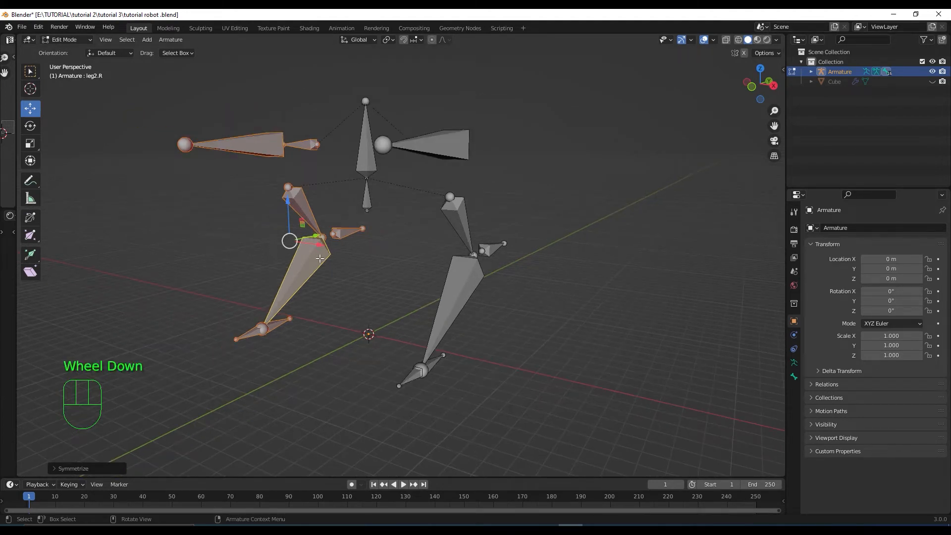
pyautogui.moveTo(320, 258); pyautogui.dragTo(282, 288, button='middle')
pyautogui.click(282, 288)
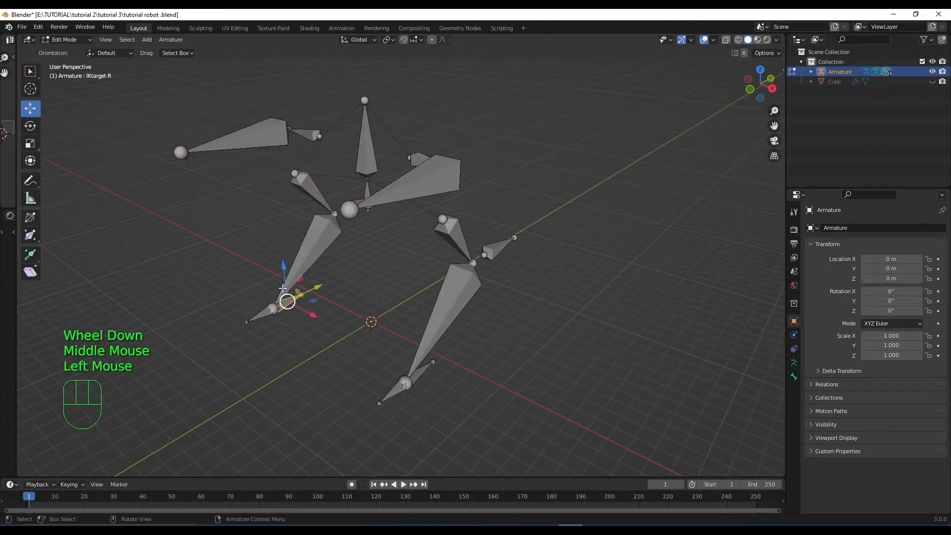
pyautogui.moveTo(283, 267)
pyautogui.mouseDown()
pyautogui.moveTo(288, 247)
pyautogui.moveTo(294, 290)
pyautogui.moveTo(287, 261)
pyautogui.mouseUp()
pyautogui.hotkey('ctrl', 'z')
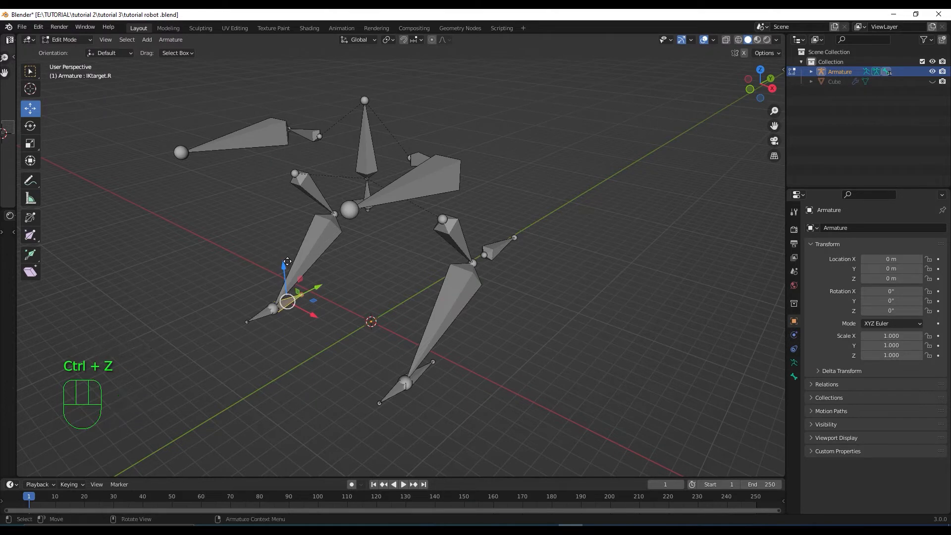
# Step: Switch the armature to Pose Mode and test the right leg's IK by moving the IKtarget.R bone, undoing the move
pyautogui.hotkey('ctrl', 'Tab')
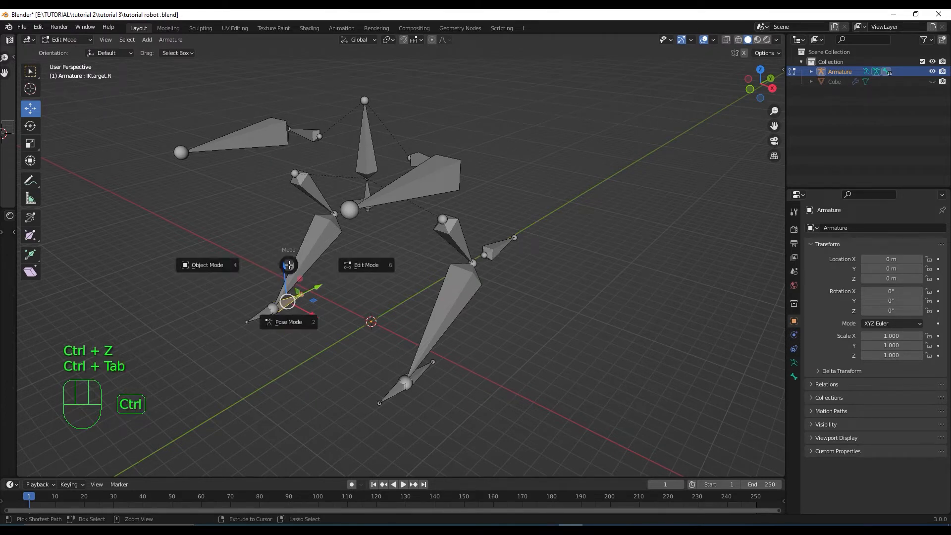
pyautogui.click(301, 322)
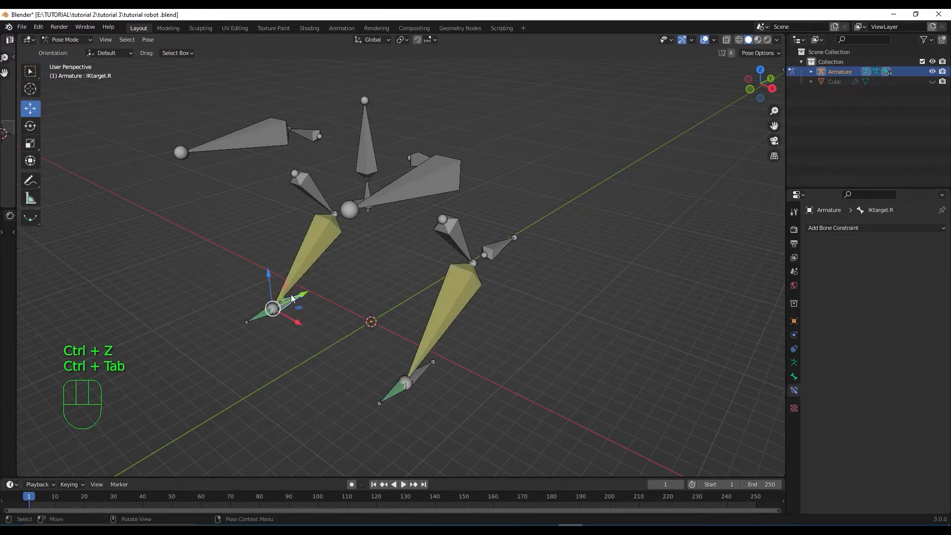
pyautogui.click(287, 304)
pyautogui.moveTo(287, 305); pyautogui.dragTo(268, 266)
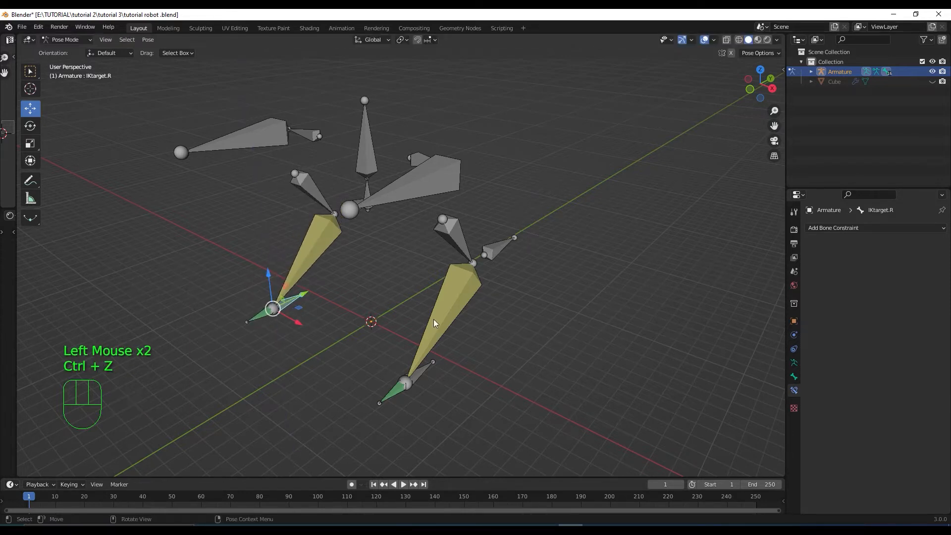
# Step: Save the blend file and unhide the Cube robot mesh to view it together with the armature
pyautogui.moveTo(435, 321); pyautogui.dragTo(556, 353, button='middle')
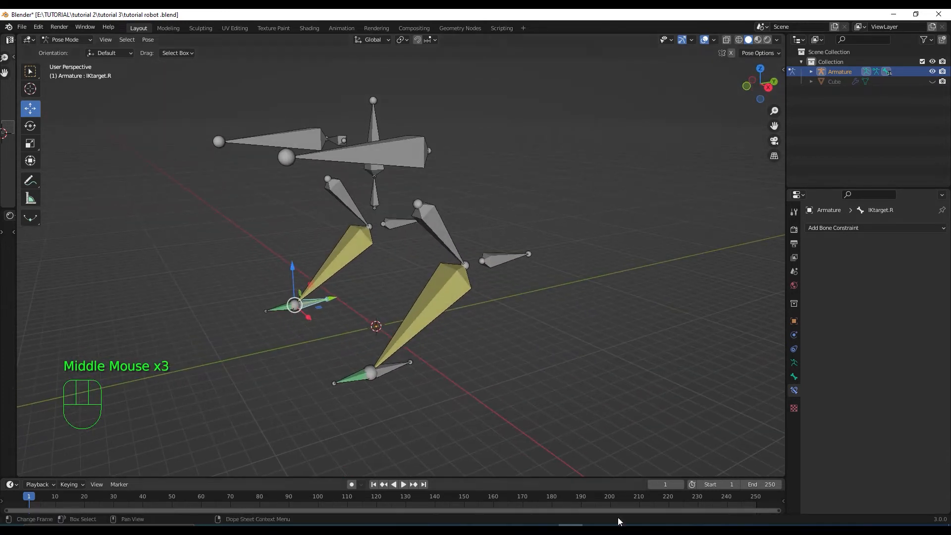
pyautogui.hotkey('ctrl', 's')
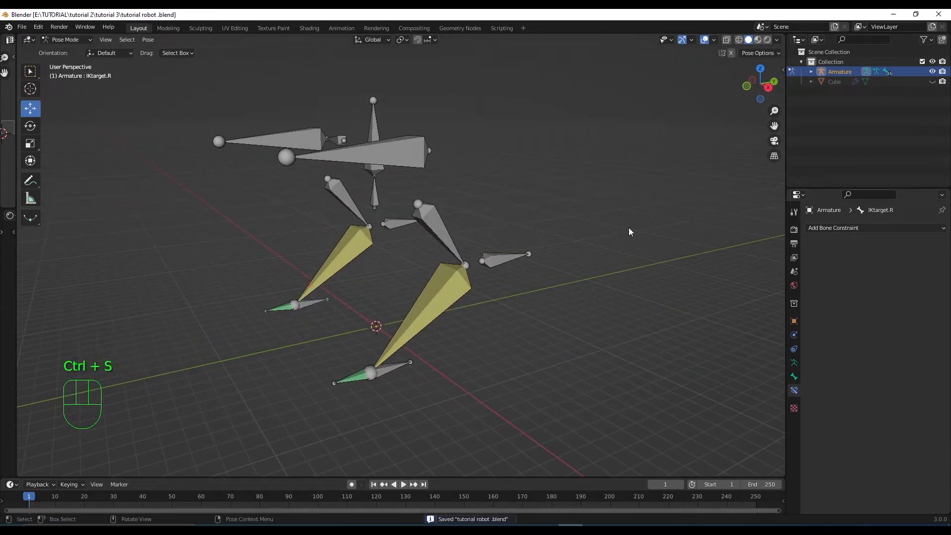
pyautogui.click(936, 90)
pyautogui.click(933, 82)
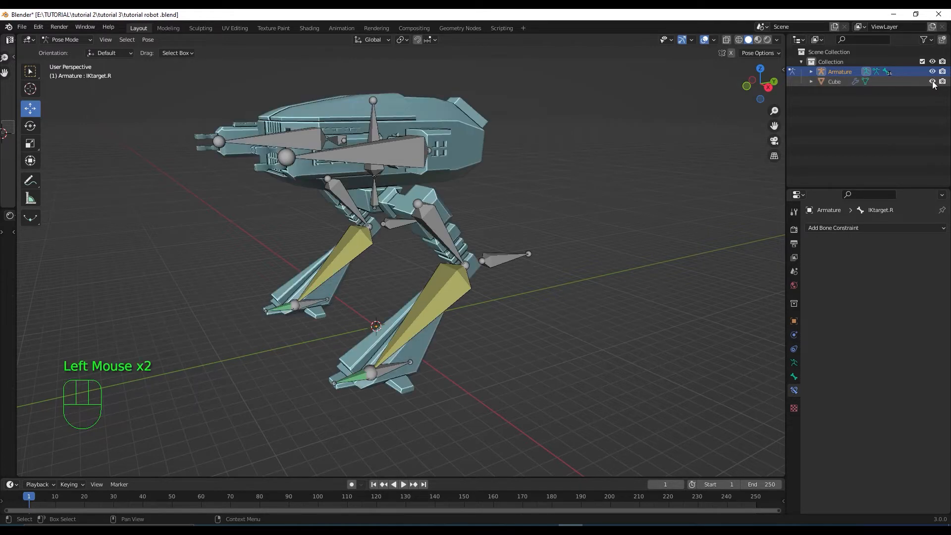
pyautogui.moveTo(597, 269); pyautogui.dragTo(498, 279, button='middle')
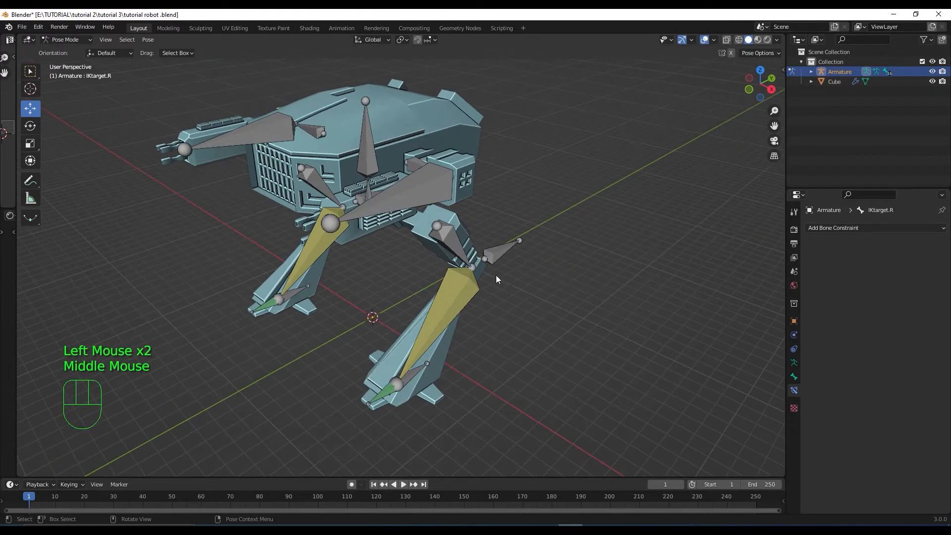
pyautogui.moveTo(444, 258); pyautogui.dragTo(428, 240, button='middle')
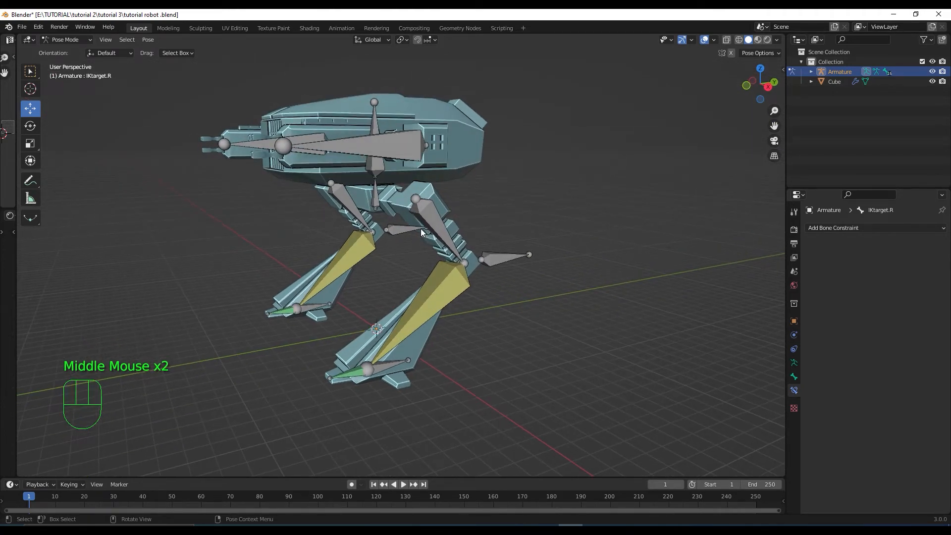
# Step: Make the left lower-leg bone active and switch the armature from Pose Mode to Object Mode
pyautogui.scroll(2, 488, 301)
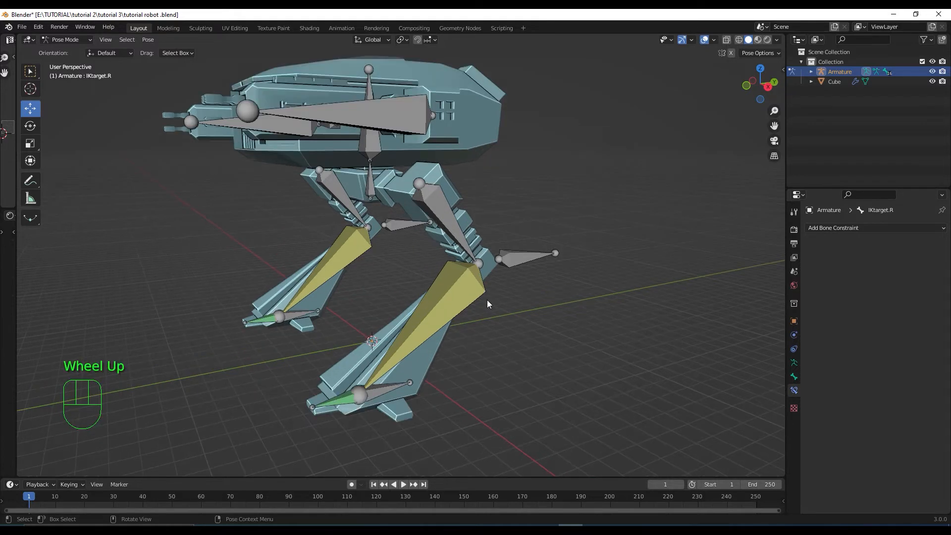
pyautogui.click(470, 297)
pyautogui.hotkey('ctrl', 'Tab')
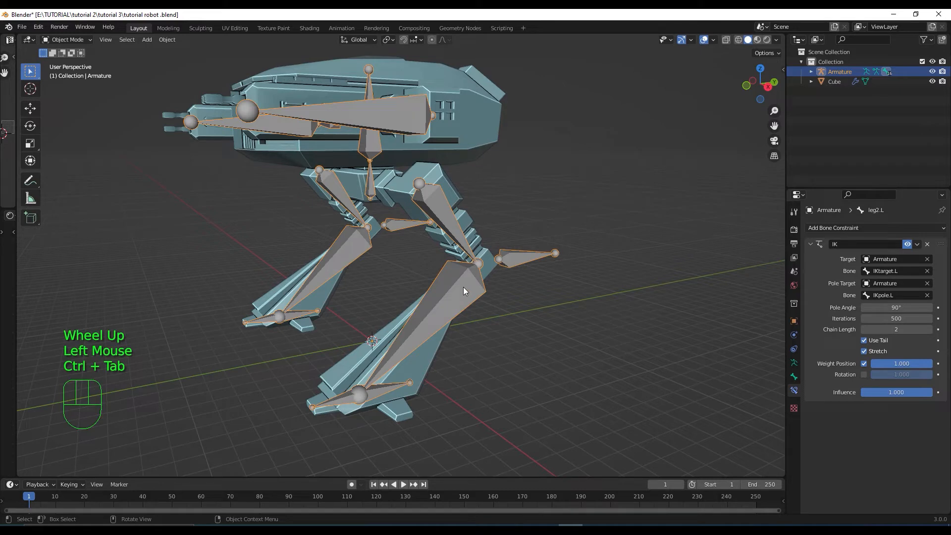
pyautogui.moveTo(483, 334); pyautogui.dragTo(493, 337, button='middle')
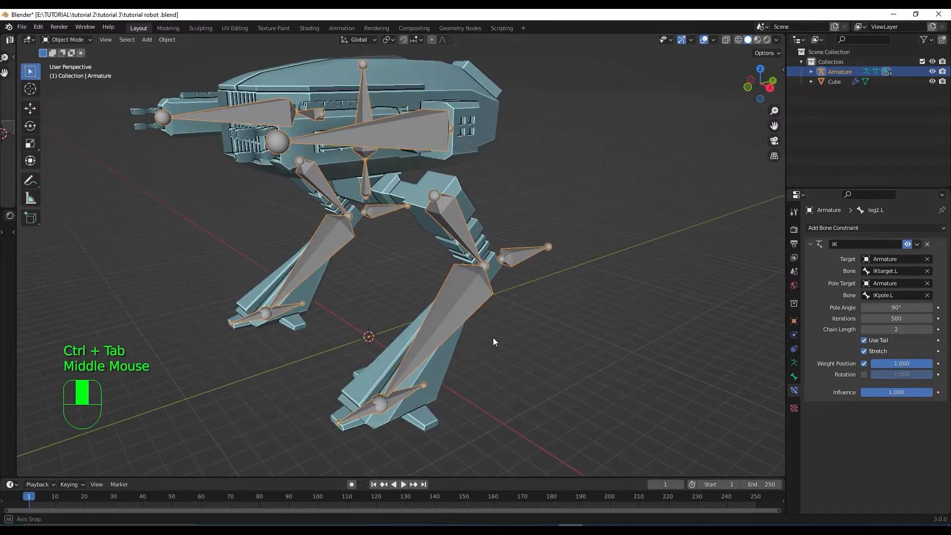
pyautogui.scroll(-2, 491, 285)
pyautogui.moveTo(492, 284)
pyautogui.mouseDown(button='middle')
pyautogui.moveTo(422, 303)
pyautogui.moveTo(287, 266)
pyautogui.moveTo(313, 325)
pyautogui.moveTo(426, 280)
pyautogui.moveTo(479, 282)
pyautogui.mouseUp(button='middle')
pyautogui.scroll(-1, 441, 267)
pyautogui.scroll(2, 471, 273)
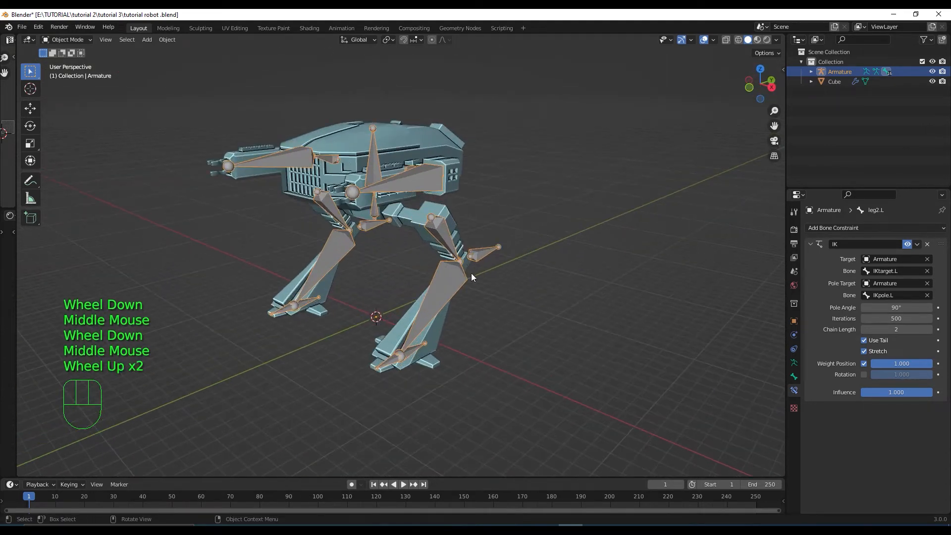
pyautogui.press('shift')
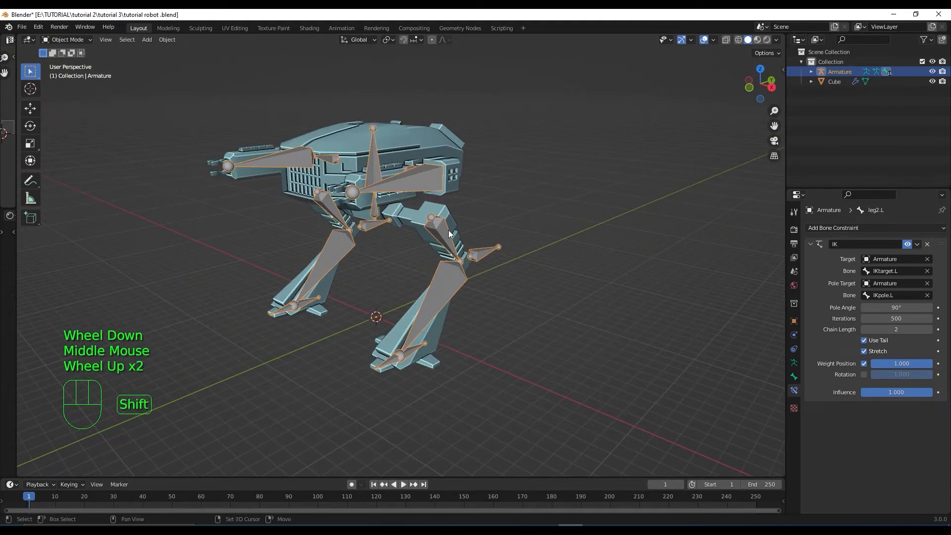
pyautogui.keyDown('shift'); pyautogui.click(447, 212); pyautogui.keyUp('shift')
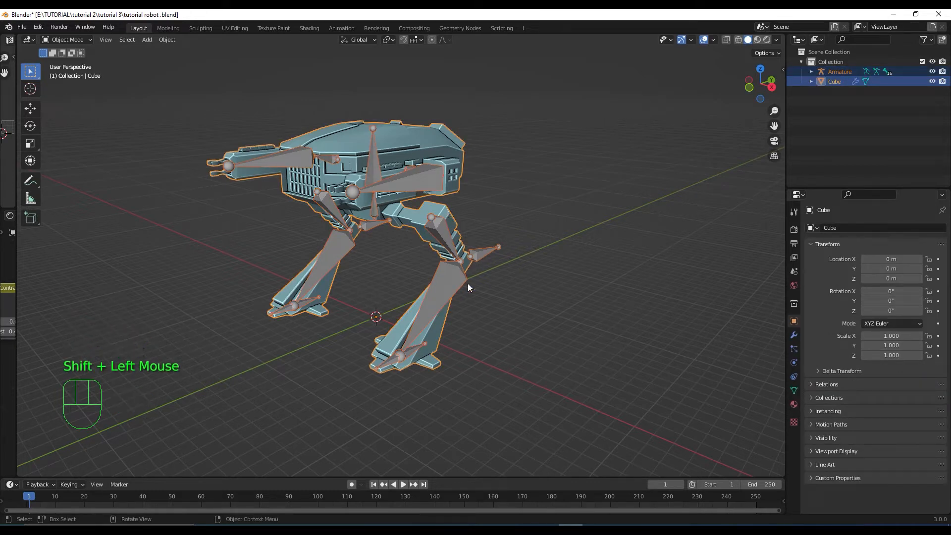
pyautogui.hotkey('ctrl', 'p')
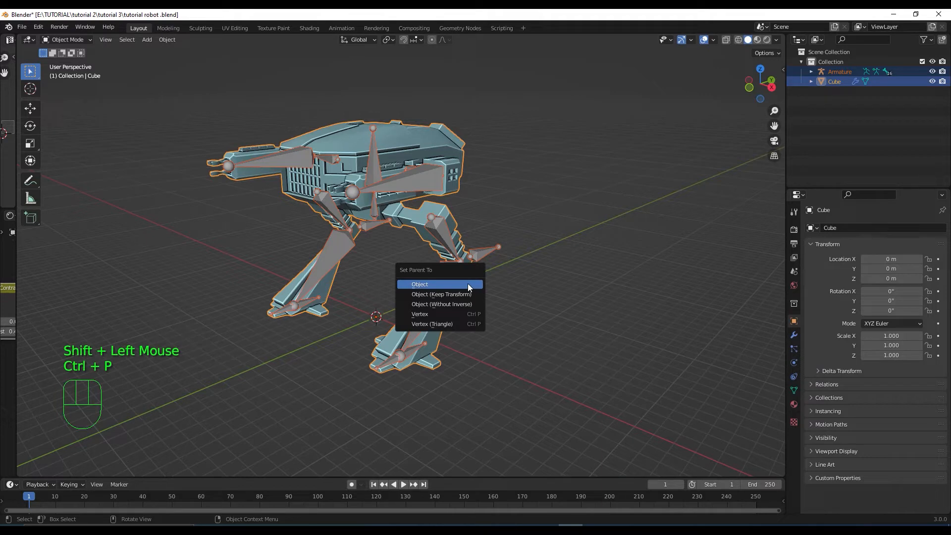
pyautogui.click(467, 284)
pyautogui.click(533, 326)
pyautogui.moveTo(489, 334); pyautogui.dragTo(474, 328, button='middle')
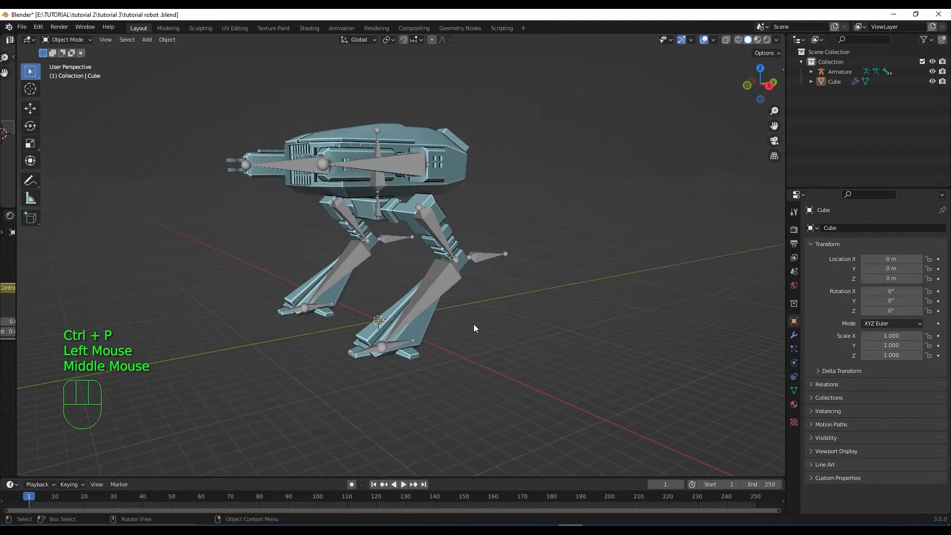
pyautogui.click(426, 319)
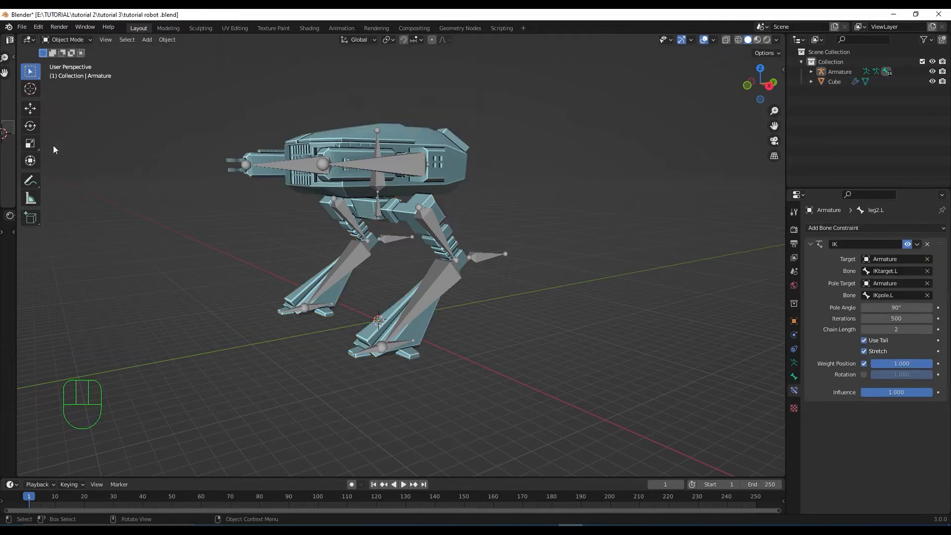
# Step: Parent the robot mesh to the armature using Armature Deform With Empty Groups, and clear the selection
pyautogui.scroll(2, 474, 336)
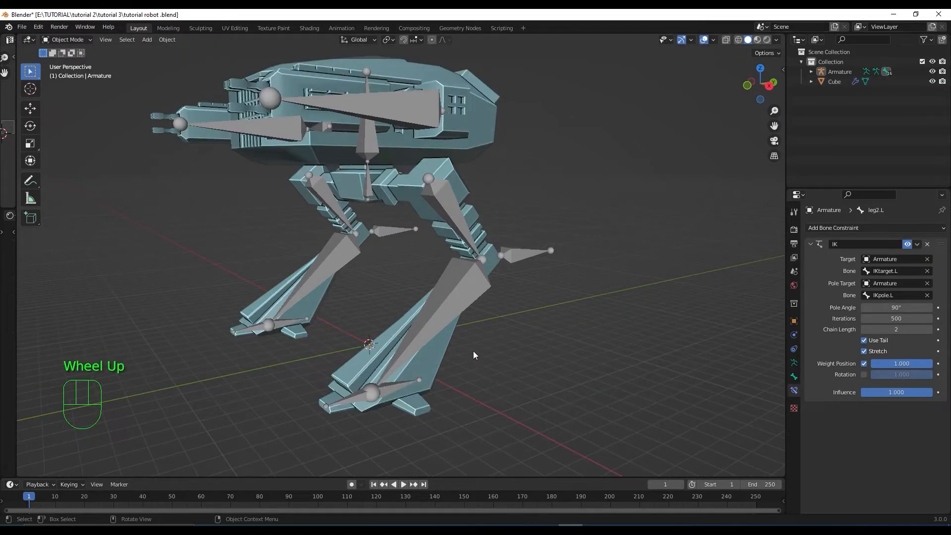
pyautogui.click(436, 364)
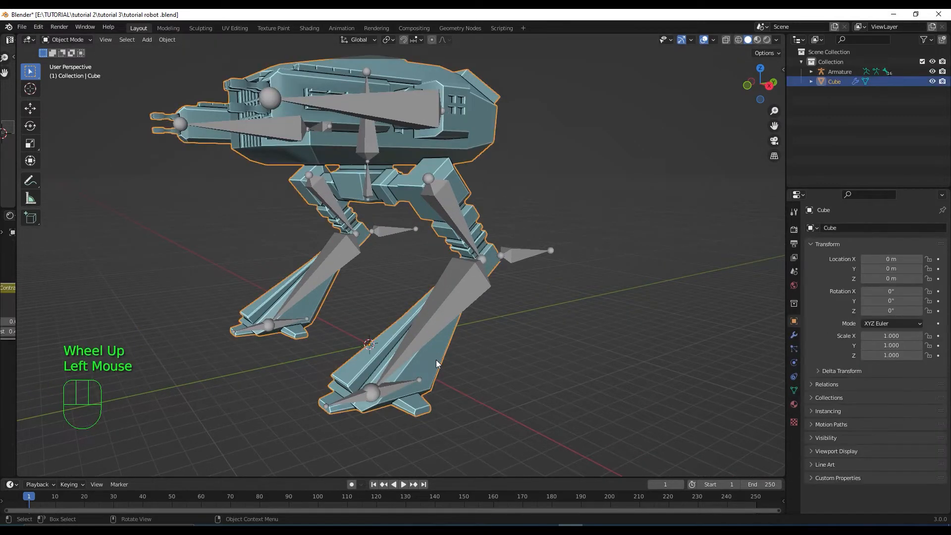
pyautogui.keyDown('shift'); pyautogui.click(473, 279); pyautogui.keyUp('shift')
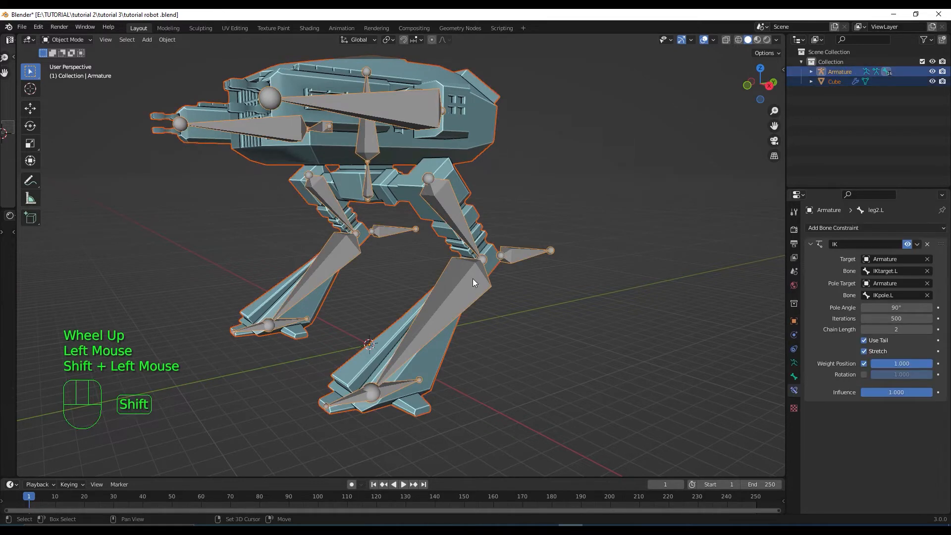
pyautogui.hotkey('ctrl', 'p')
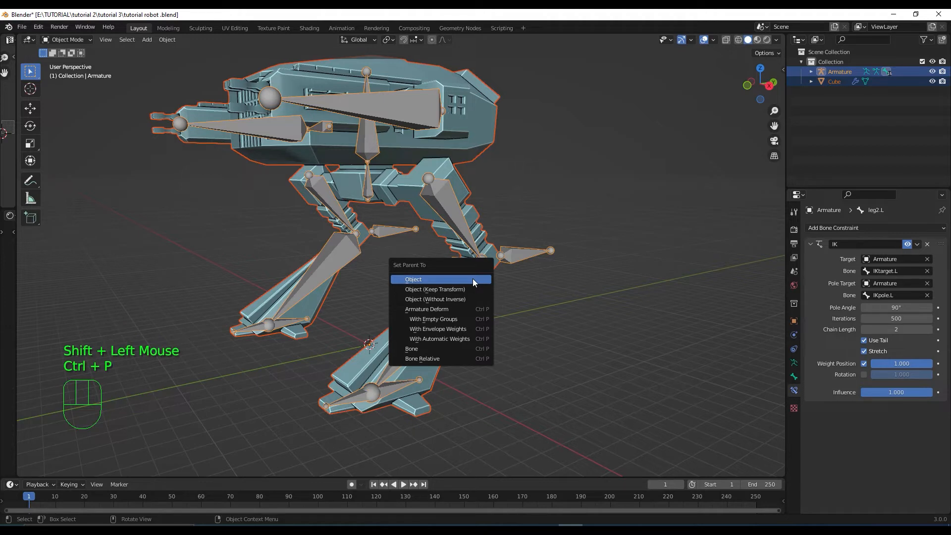
pyautogui.click(450, 320)
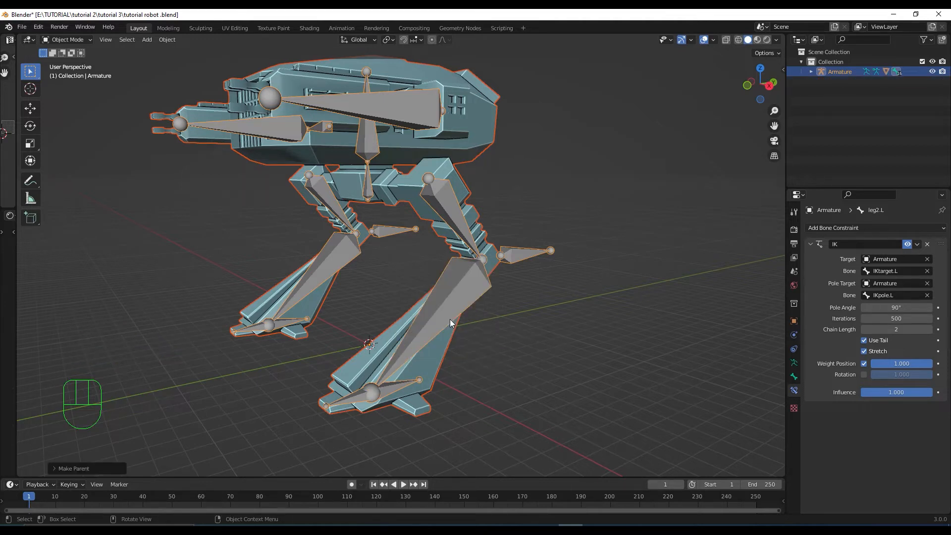
pyautogui.scroll(-3, 485, 323)
pyautogui.moveTo(488, 325); pyautogui.dragTo(490, 350, button='middle')
pyautogui.click(518, 336)
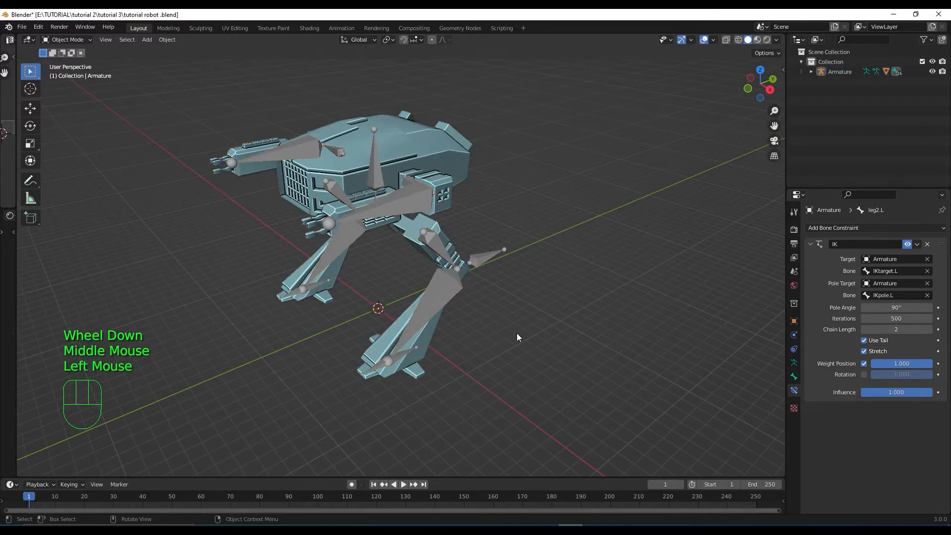
# Step: Enter Edit Mode on the robot mesh and select the whole linked front toe piece of the left foot
pyautogui.click(427, 337)
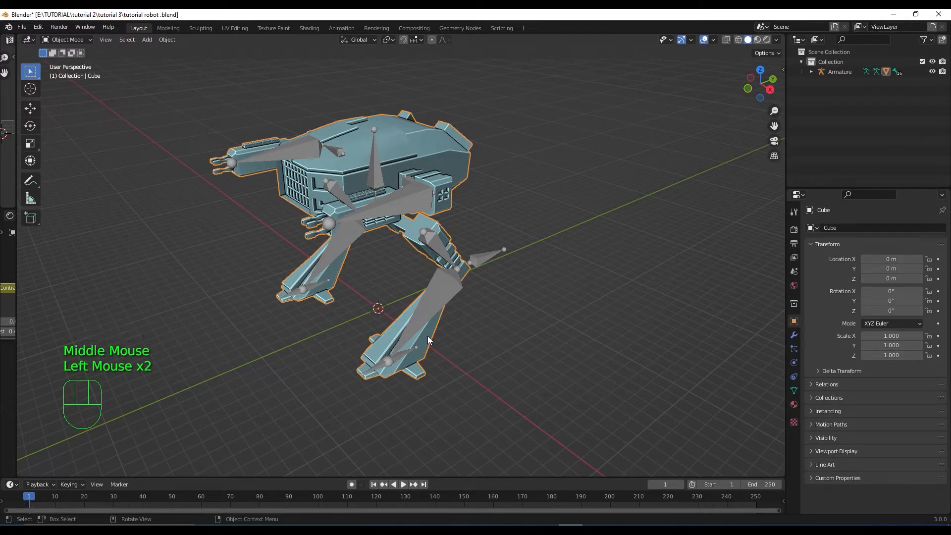
pyautogui.press('Tab')
pyautogui.scroll(3, 425, 374)
pyautogui.keyDown('shift'); pyautogui.moveTo(425, 374); pyautogui.dragTo(530, 256, button='middle'); pyautogui.keyUp('shift')
pyautogui.scroll(1, 429, 317)
pyautogui.click(356, 386)
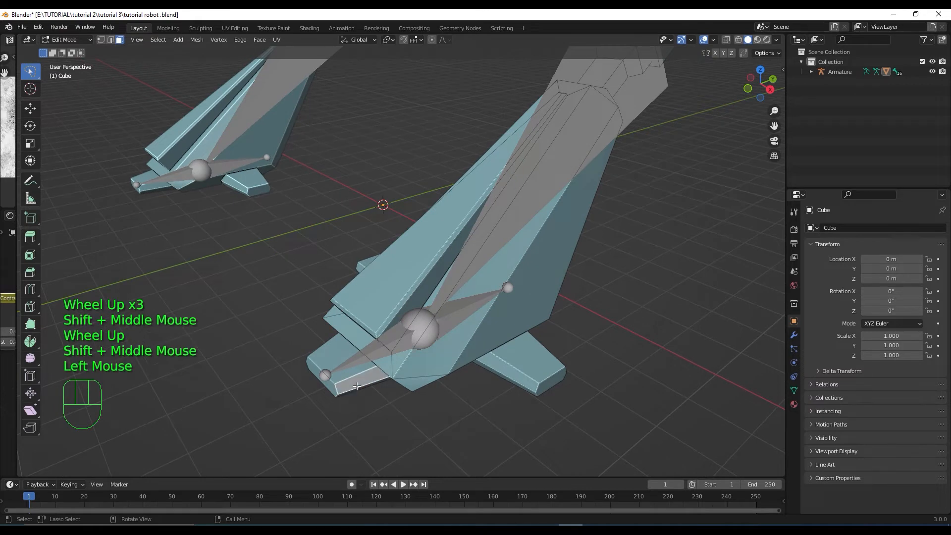
pyautogui.press('l')
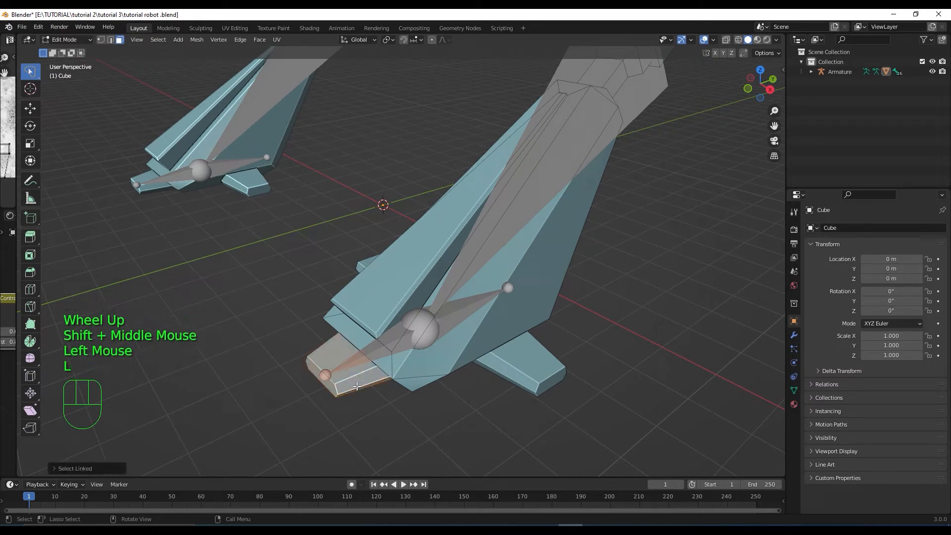
# Step: Assign the selected front toe piece to the foot.L vertex group with weight 1.000
pyautogui.click(795, 391)
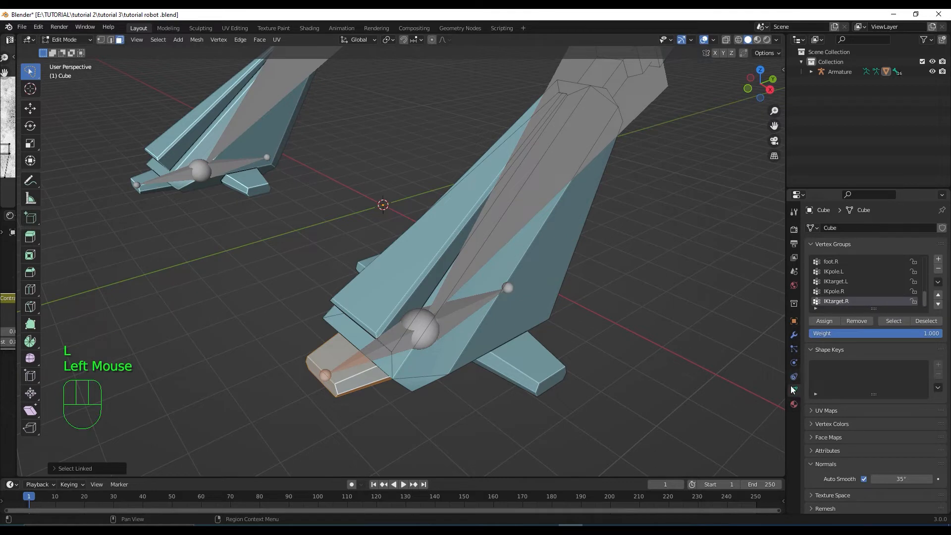
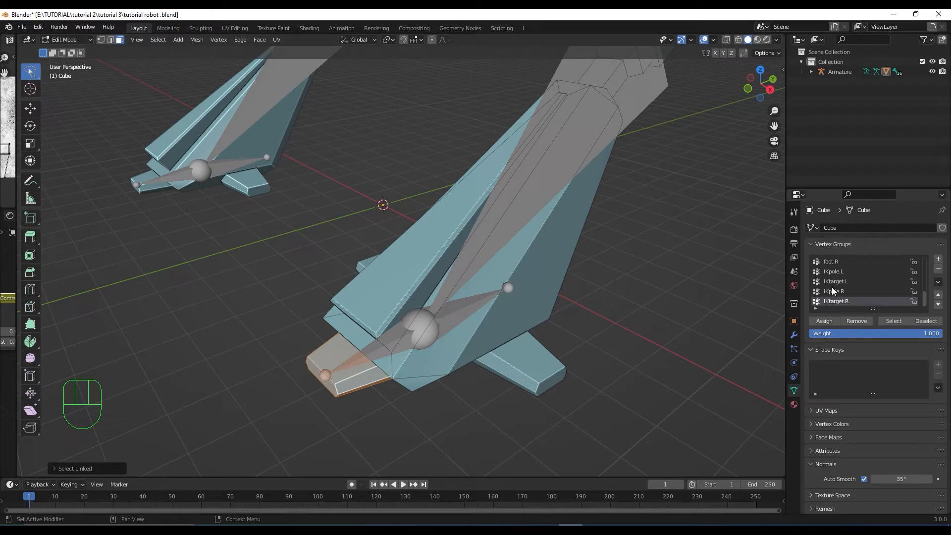
pyautogui.scroll(1, 834, 291)
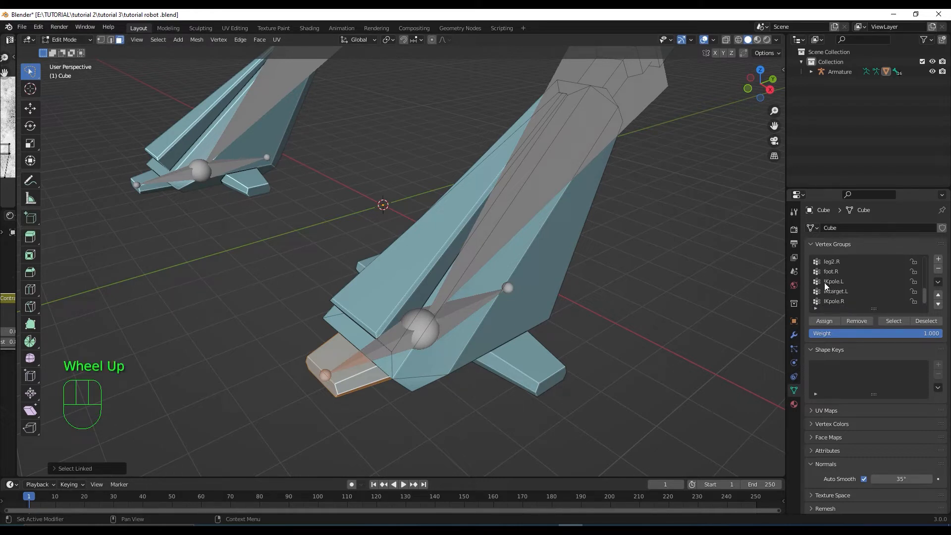
pyautogui.scroll(3, 835, 300)
pyautogui.click(834, 271)
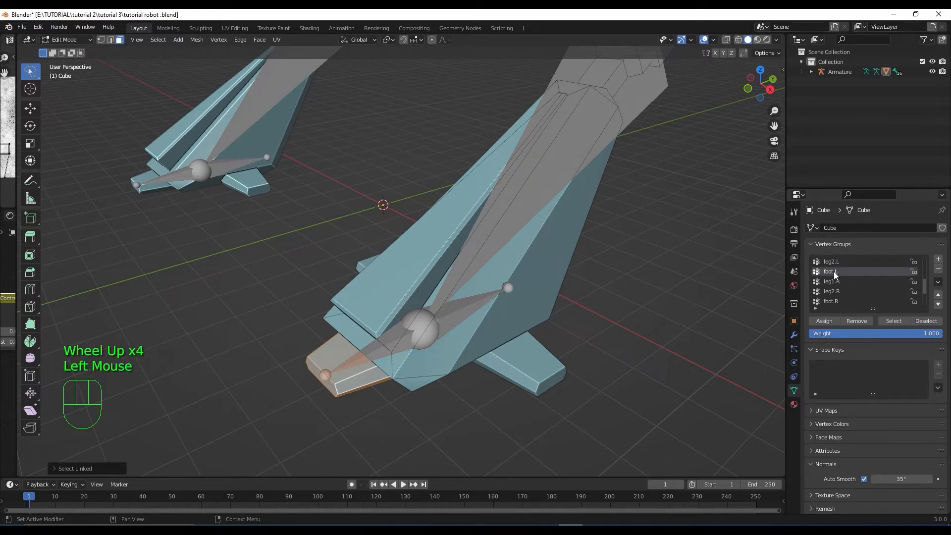
pyautogui.click(834, 321)
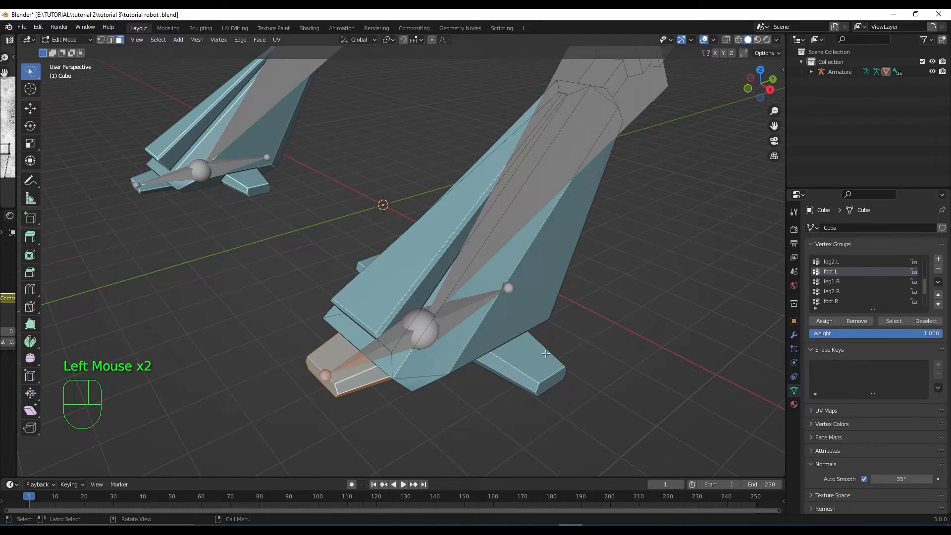
# Step: Examine the names of the left leg's upper and lower bones in the armature's bone properties
pyautogui.scroll(-2, 546, 353)
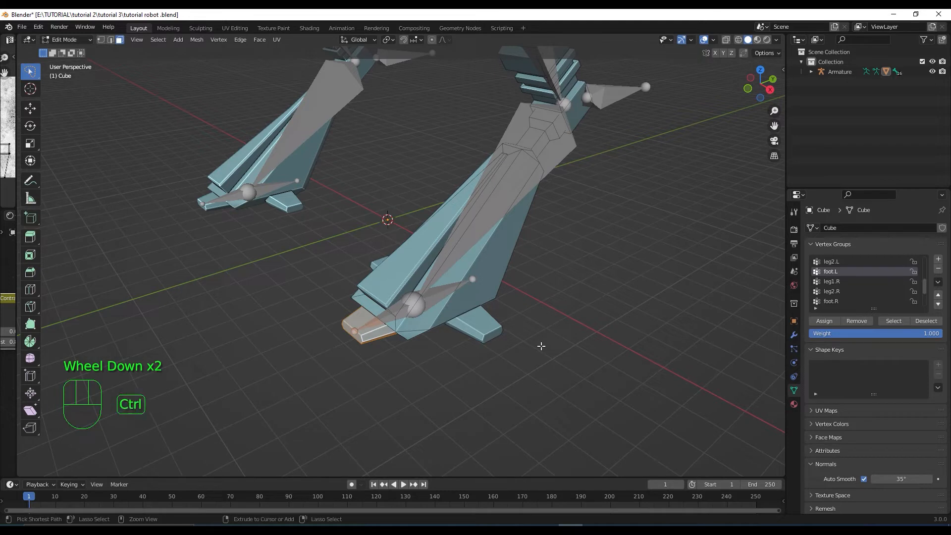
pyautogui.hotkey('ctrl', 'Tab')
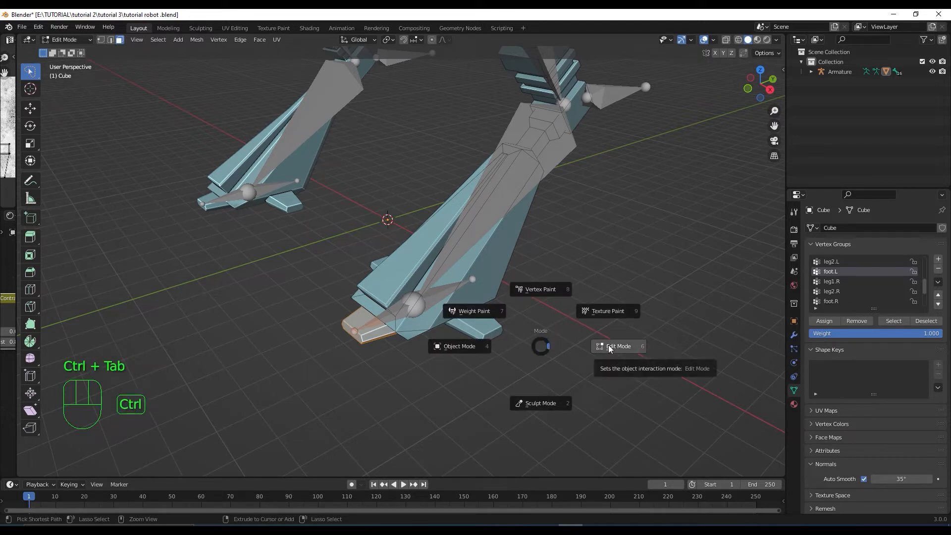
pyautogui.click(482, 343)
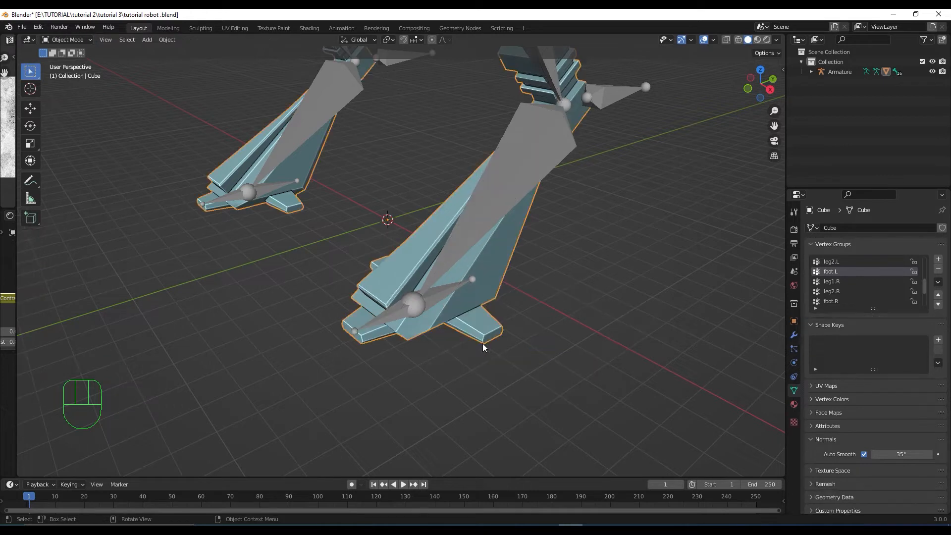
pyautogui.click(521, 163)
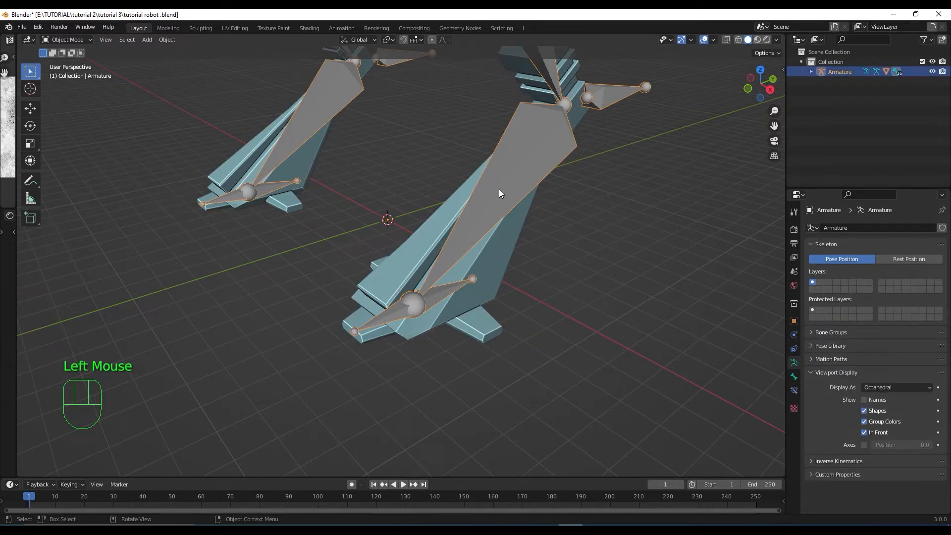
pyautogui.press('Tab')
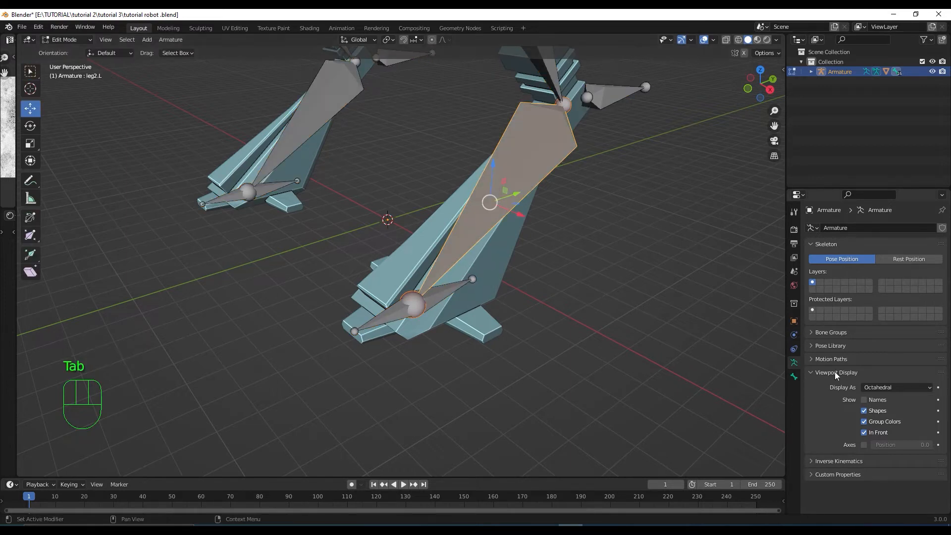
pyautogui.click(793, 377)
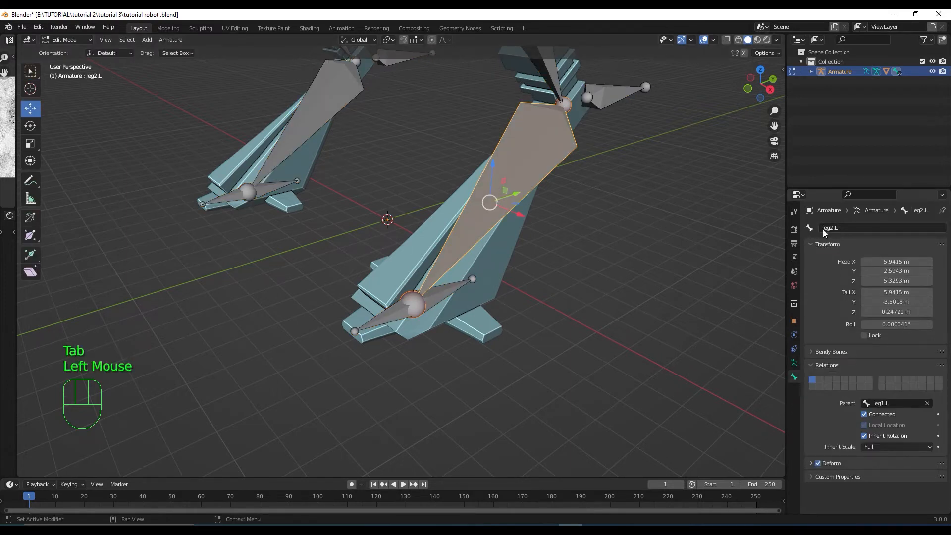
pyautogui.click(550, 61)
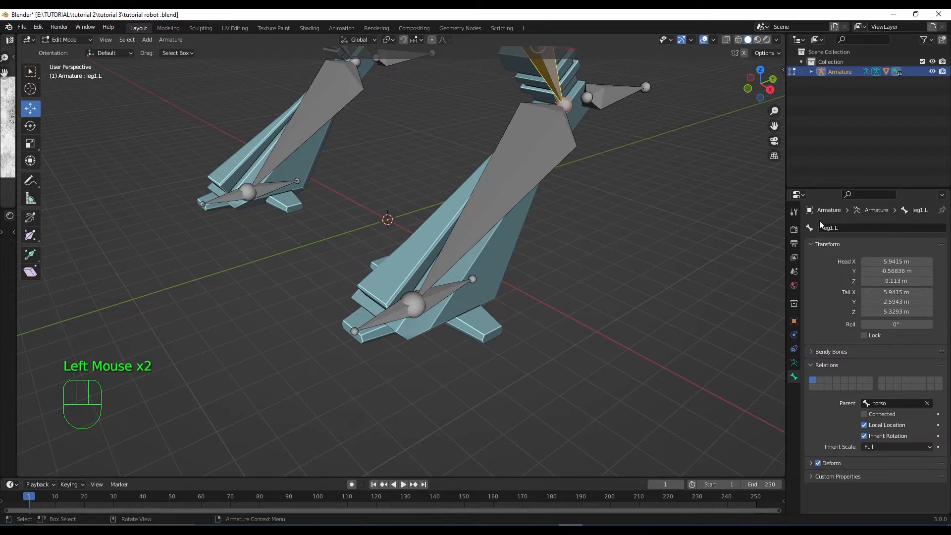
pyautogui.click(473, 212)
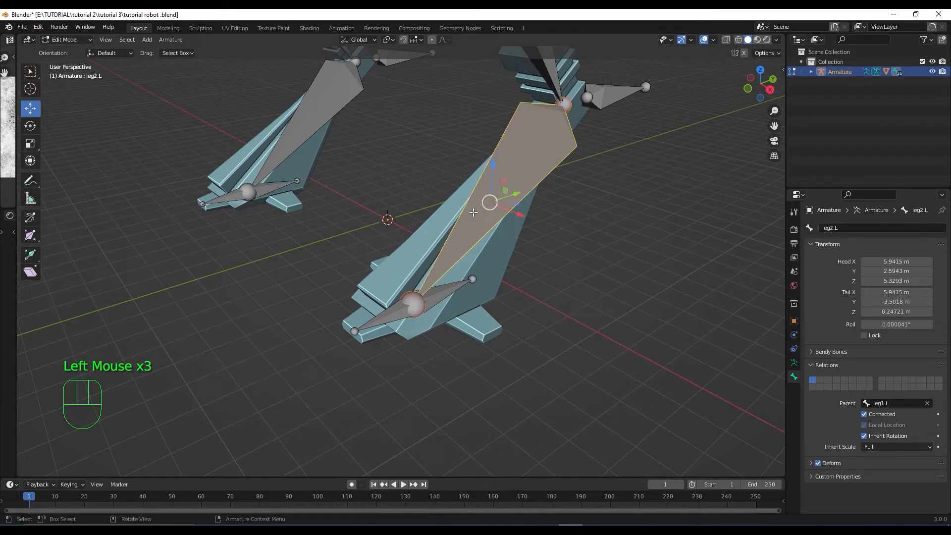
pyautogui.press('Tab')
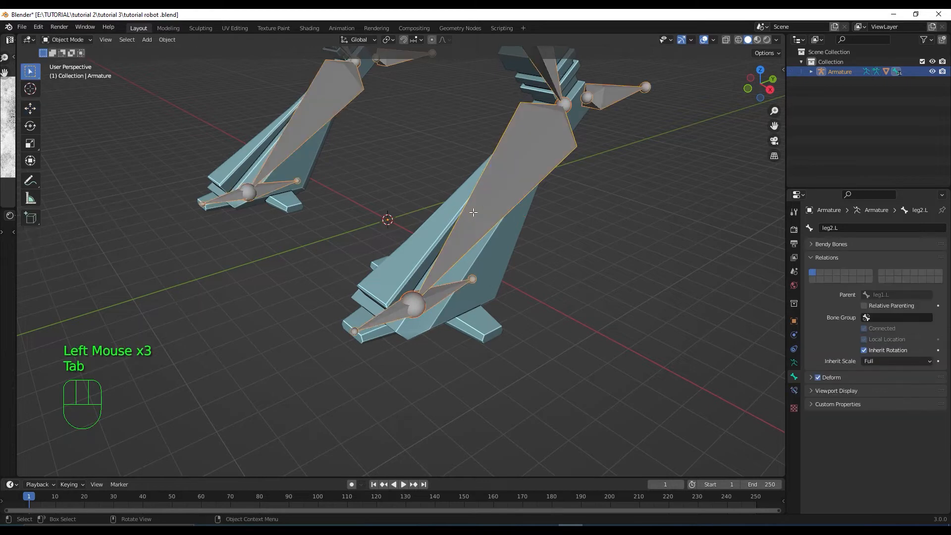
# Step: Switch the selection to the robot mesh and enter Edit Mode
pyautogui.click(492, 252)
pyautogui.press('Tab')
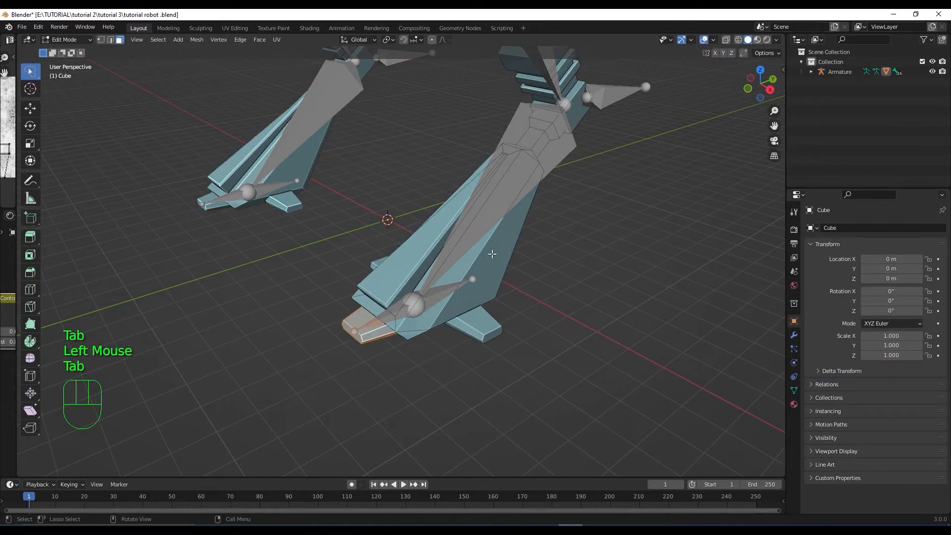
pyautogui.click(493, 256)
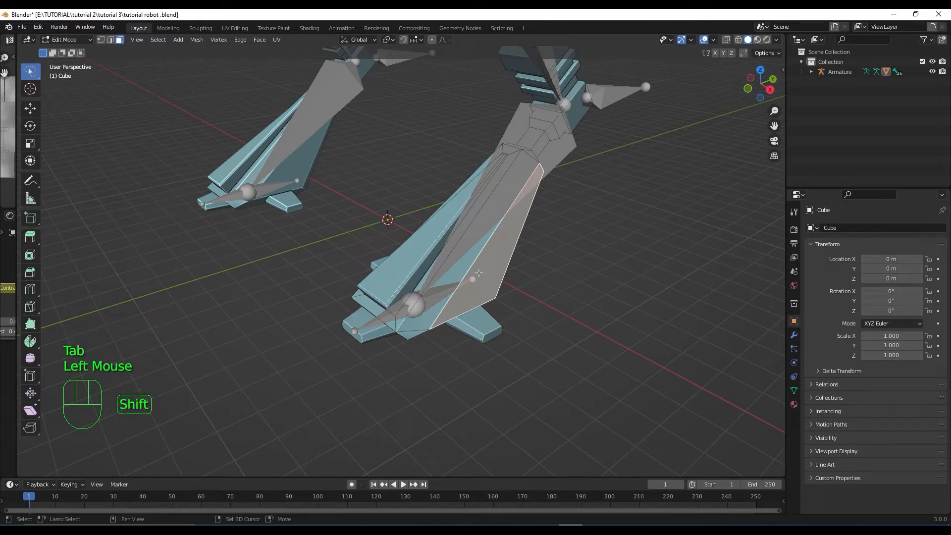
pyautogui.keyDown('shift'); pyautogui.click(477, 328); pyautogui.keyUp('shift')
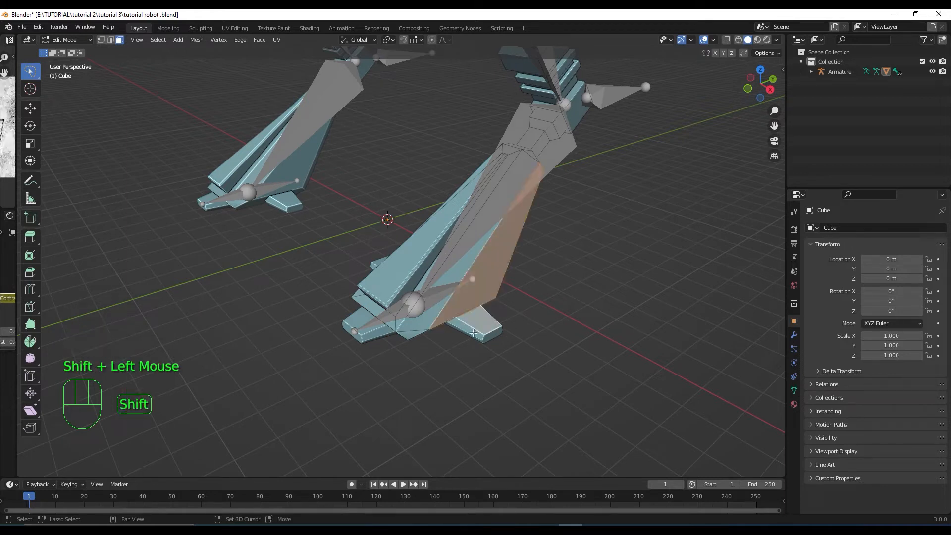
pyautogui.press('l')
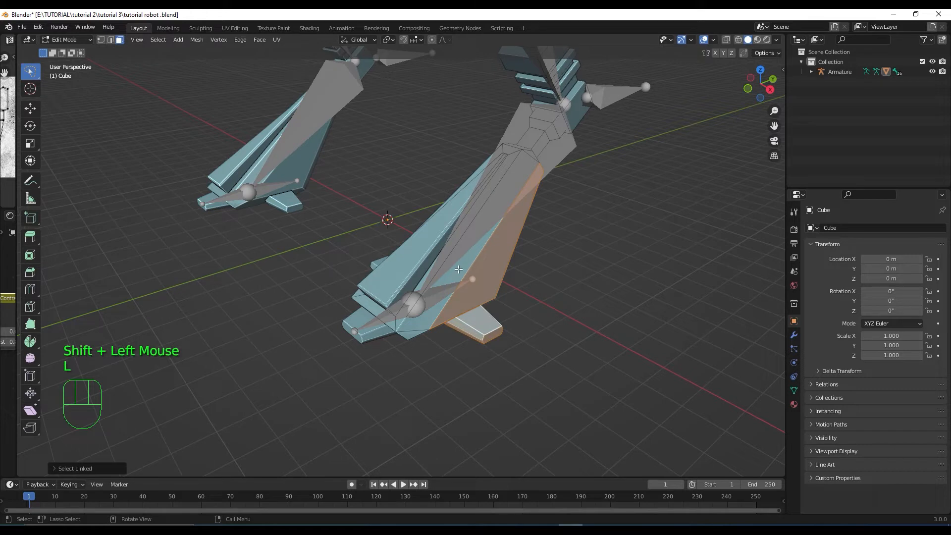
# Step: Select the linked lower-leg piece of the left leg together with the side toe pieces on both sides of its foot
pyautogui.click(488, 313)
pyautogui.click(486, 330)
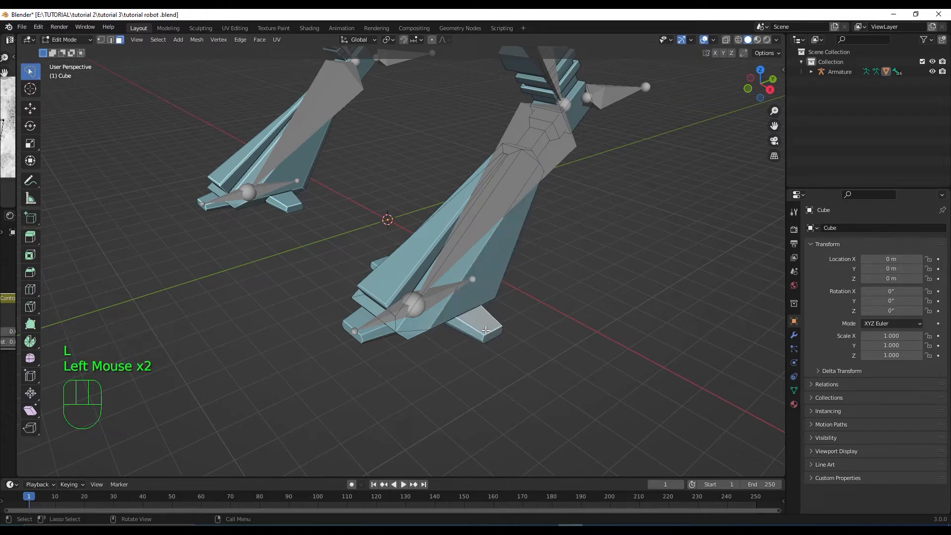
pyautogui.press('l')
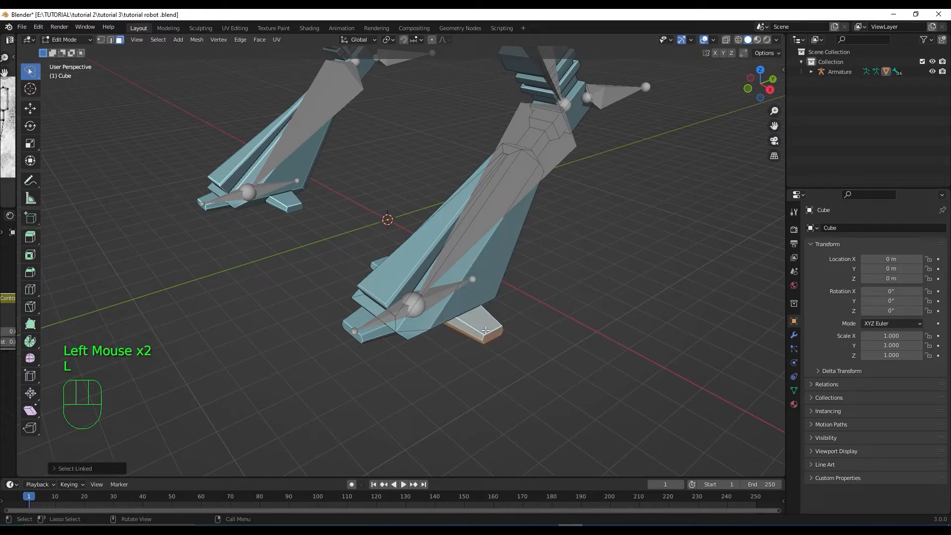
pyautogui.keyDown('shift'); pyautogui.click(490, 280); pyautogui.keyUp('shift')
pyautogui.press('l')
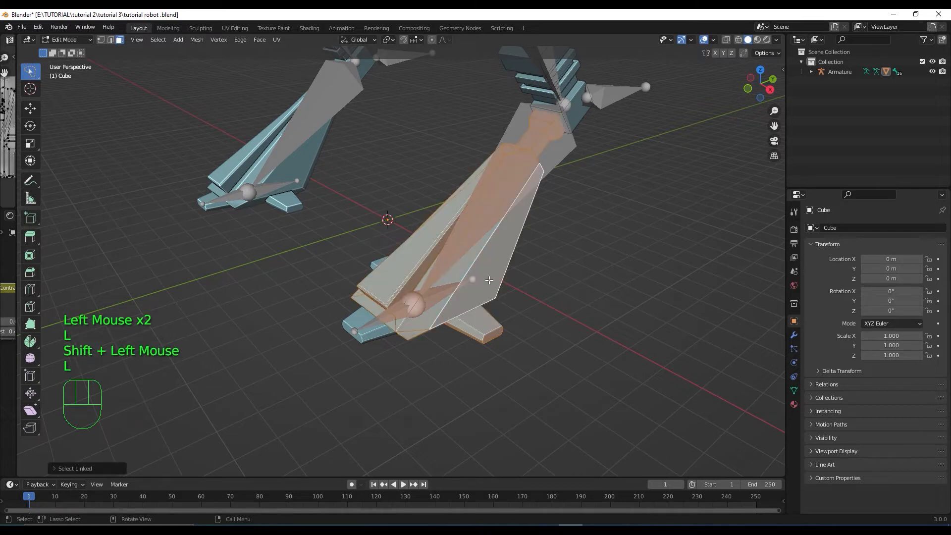
pyautogui.moveTo(490, 281); pyautogui.dragTo(548, 308, button='middle')
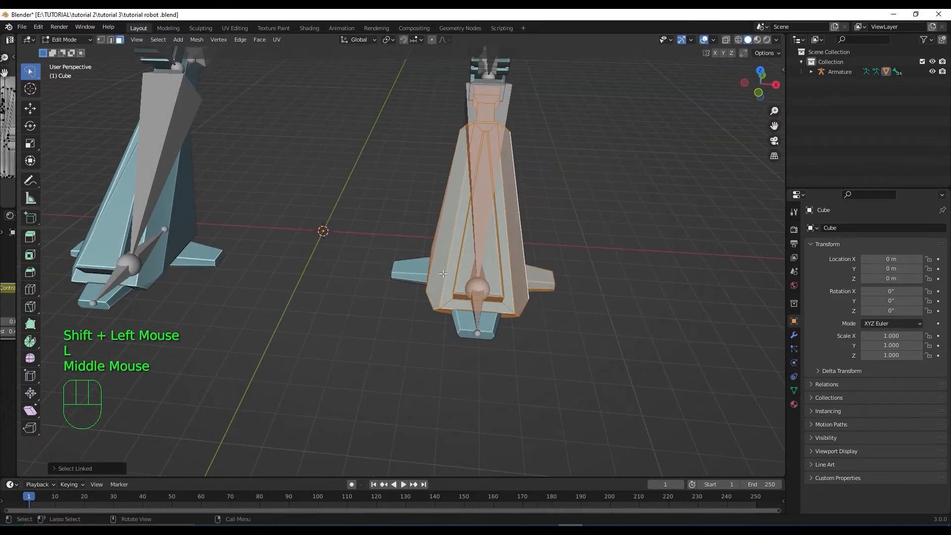
pyautogui.keyDown('shift'); pyautogui.click(414, 271); pyautogui.keyUp('shift')
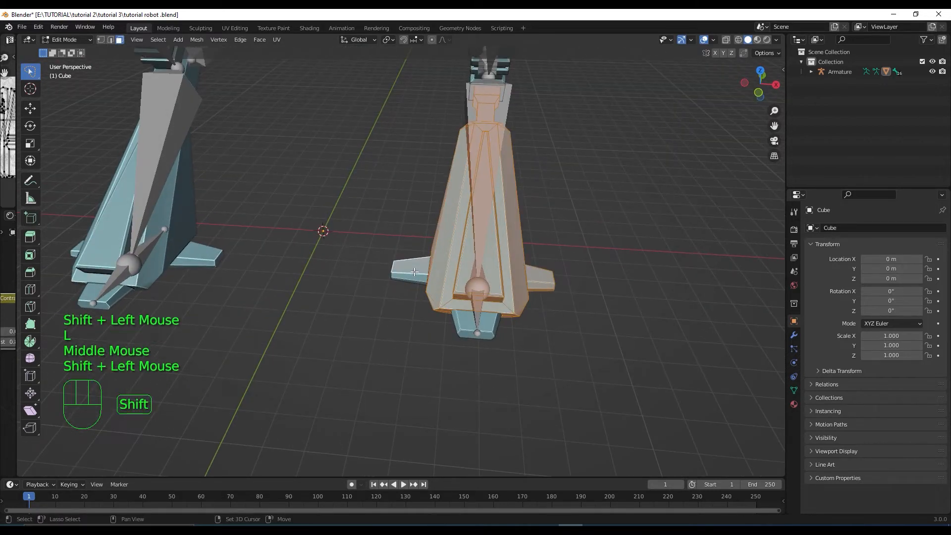
pyautogui.press('l')
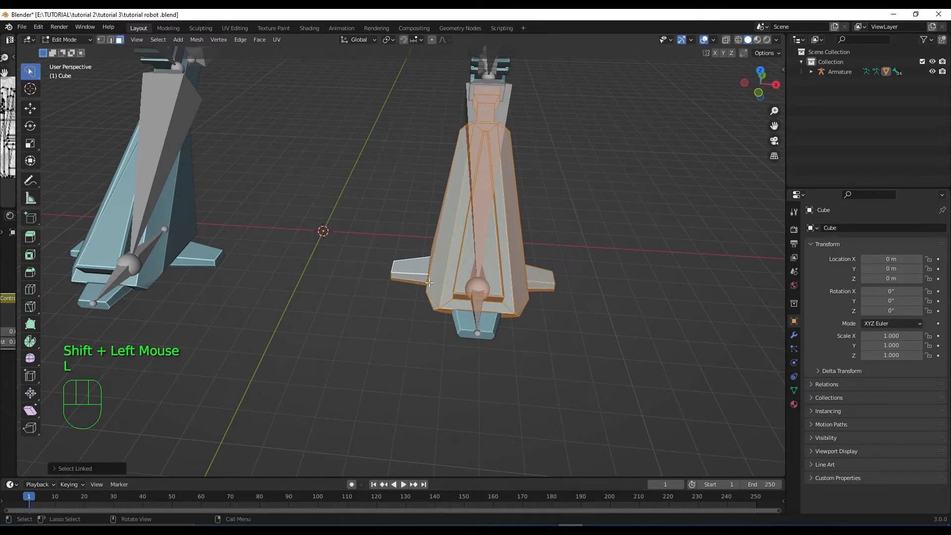
# Step: Assign the selected lower leg and side toes to the leg2.L vertex group with weight 1.000
pyautogui.moveTo(429, 282); pyautogui.dragTo(500, 300, button='middle')
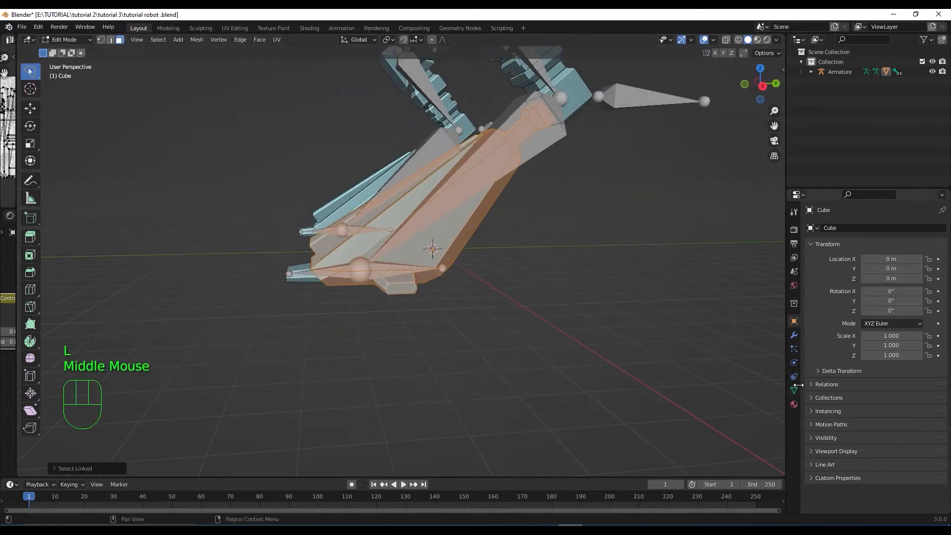
pyautogui.click(795, 389)
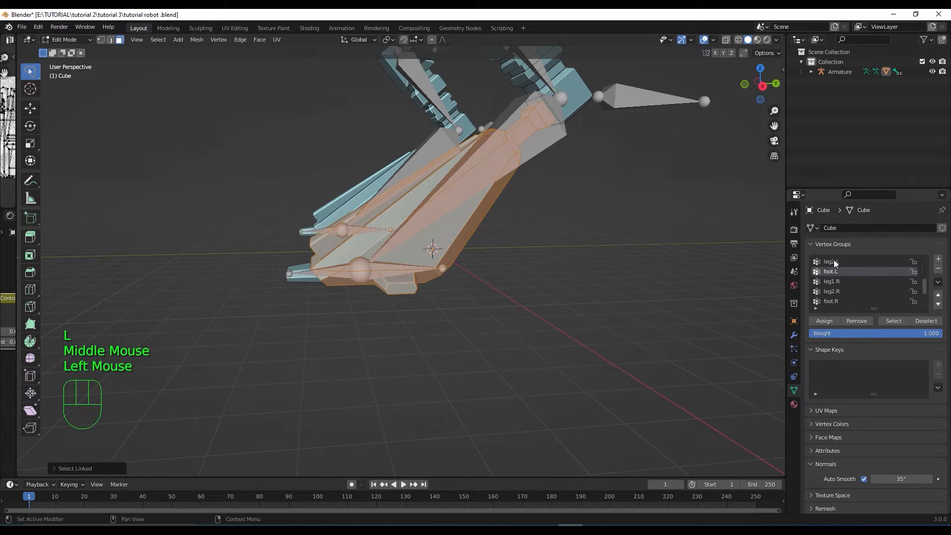
pyautogui.click(833, 262)
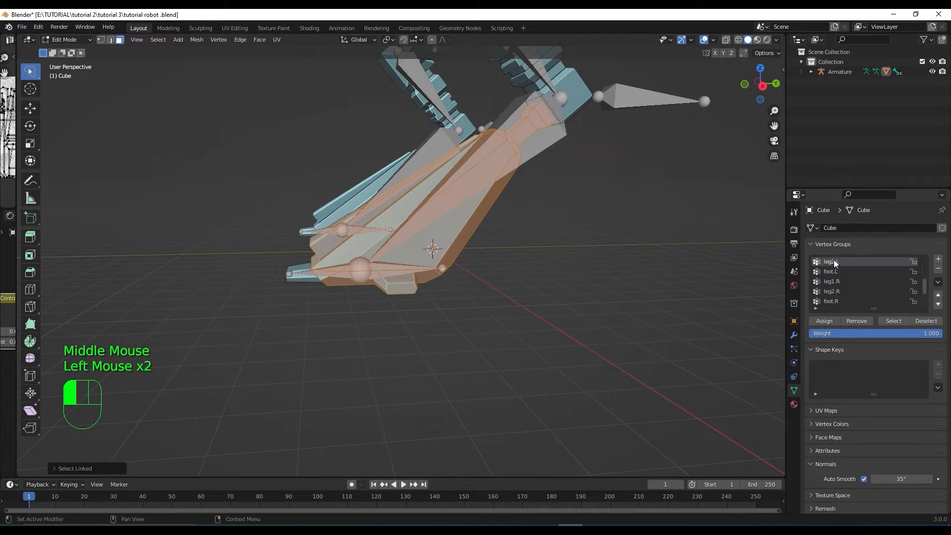
pyautogui.click(833, 322)
# Step: Select the linked ribbed upper-leg piece of the left leg and the linked hip block above it
pyautogui.scroll(-2, 575, 248)
pyautogui.moveTo(576, 249); pyautogui.dragTo(569, 311, button='middle')
pyautogui.scroll(2, 569, 312)
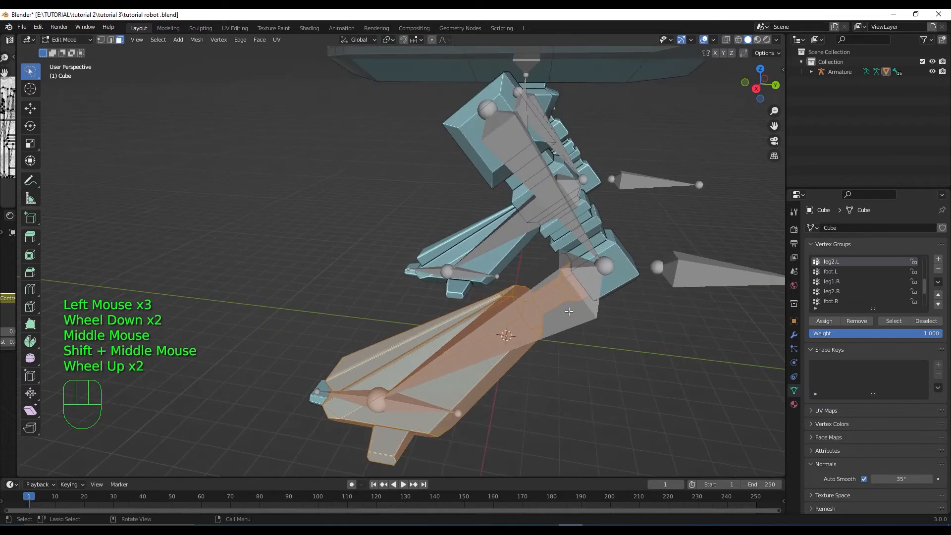
pyautogui.click(622, 273)
pyautogui.press('l')
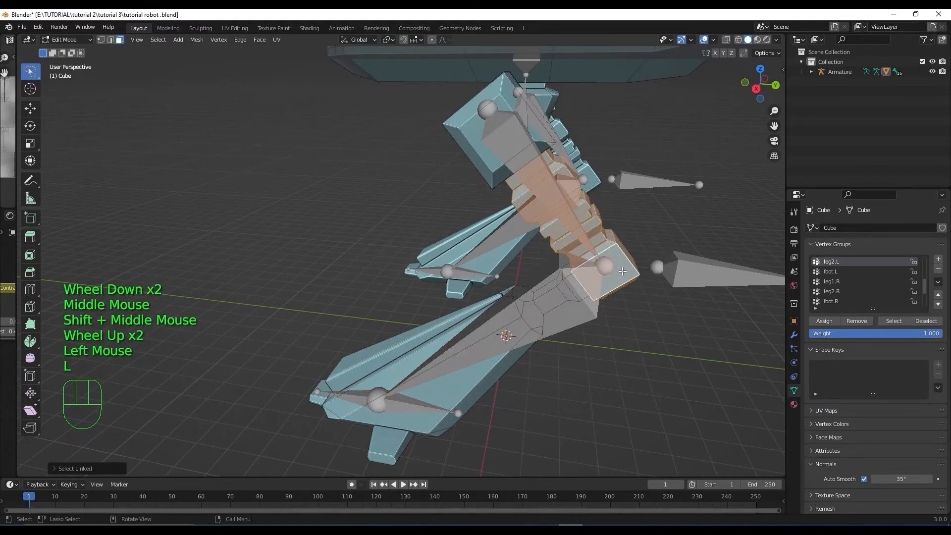
pyautogui.keyDown('shift'); pyautogui.click(479, 140); pyautogui.keyUp('shift')
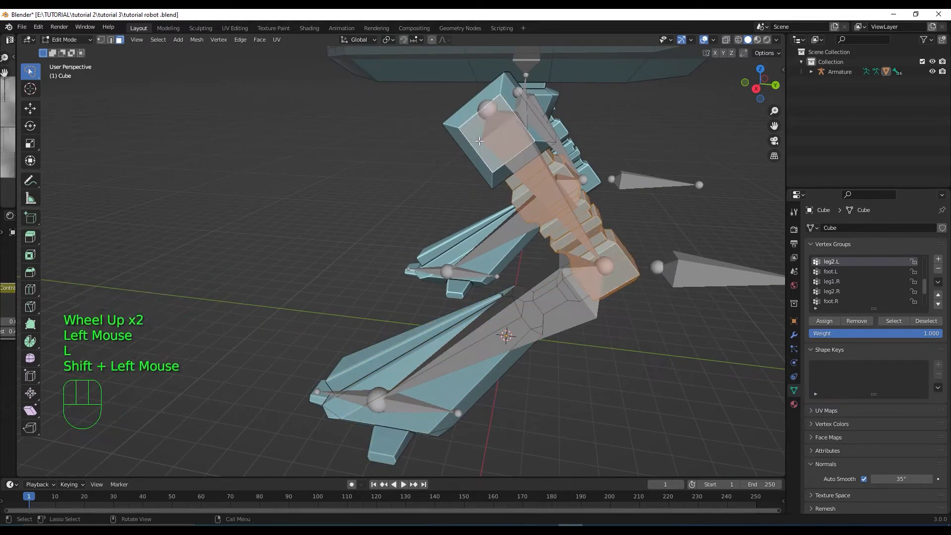
pyautogui.press('l')
# Step: Assign the selected upper leg and hip pieces to the leg1.L vertex group with weight 1.000
pyautogui.scroll(1, 843, 275)
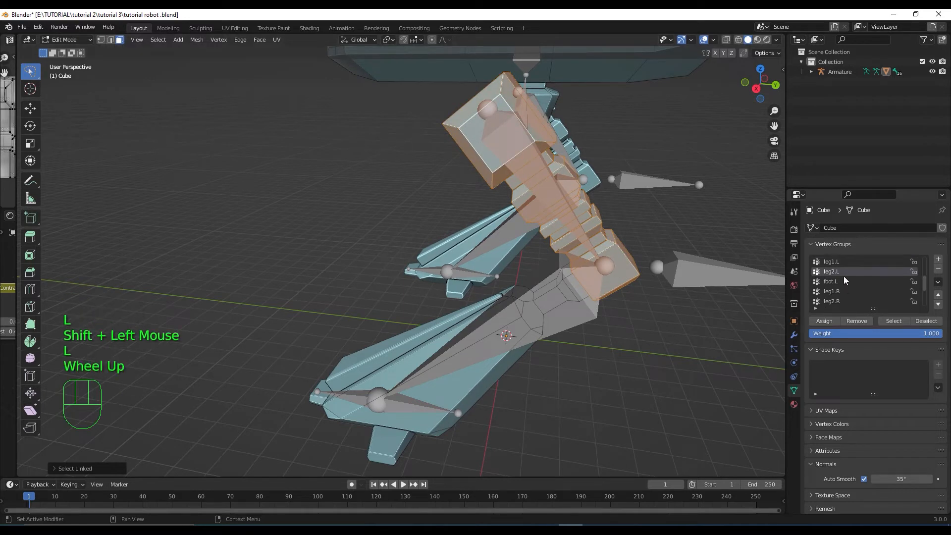
pyautogui.click(836, 262)
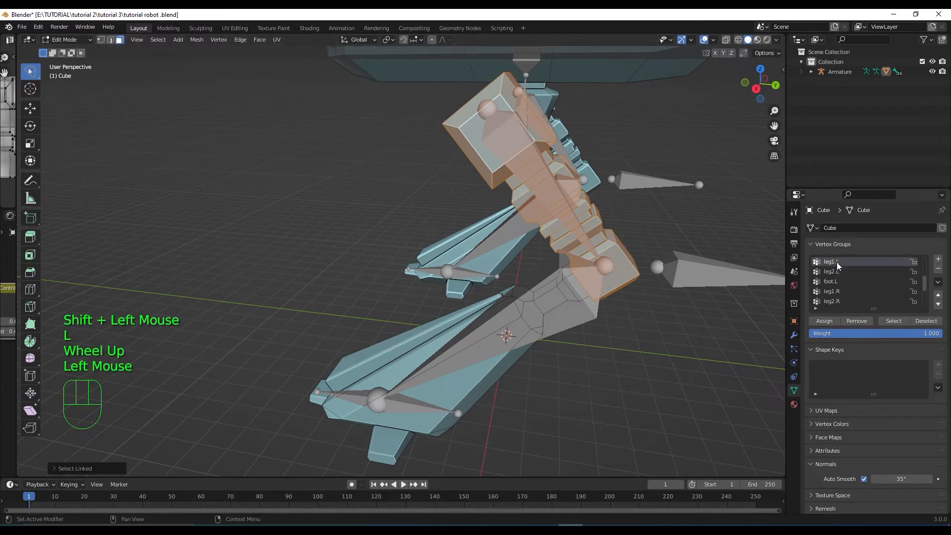
pyautogui.click(830, 322)
# Step: Select the whole linked central pelvis piece between the two legs
pyautogui.scroll(-2, 601, 345)
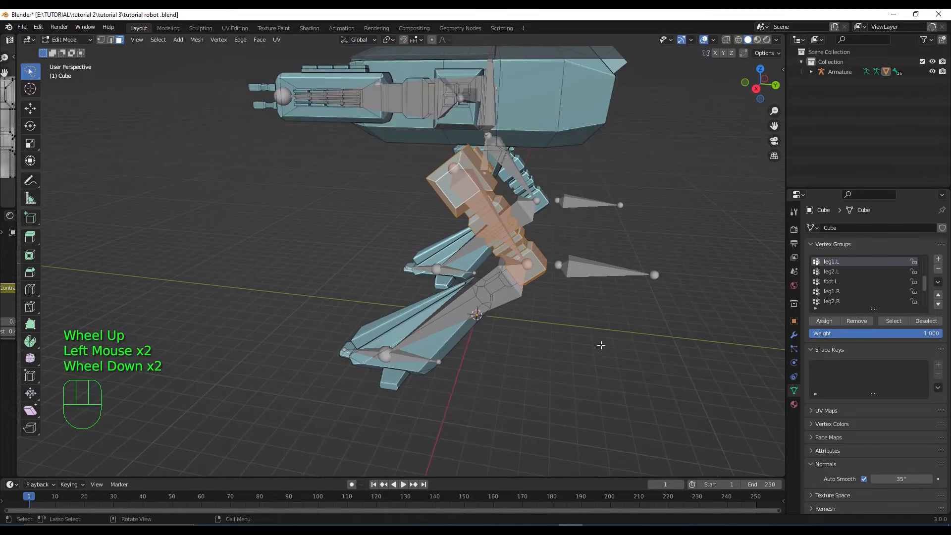
pyautogui.moveTo(597, 347); pyautogui.dragTo(566, 263, button='middle')
pyautogui.scroll(1, 614, 316)
pyautogui.scroll(-1, 565, 327)
pyautogui.scroll(2, 539, 364)
pyautogui.click(561, 215)
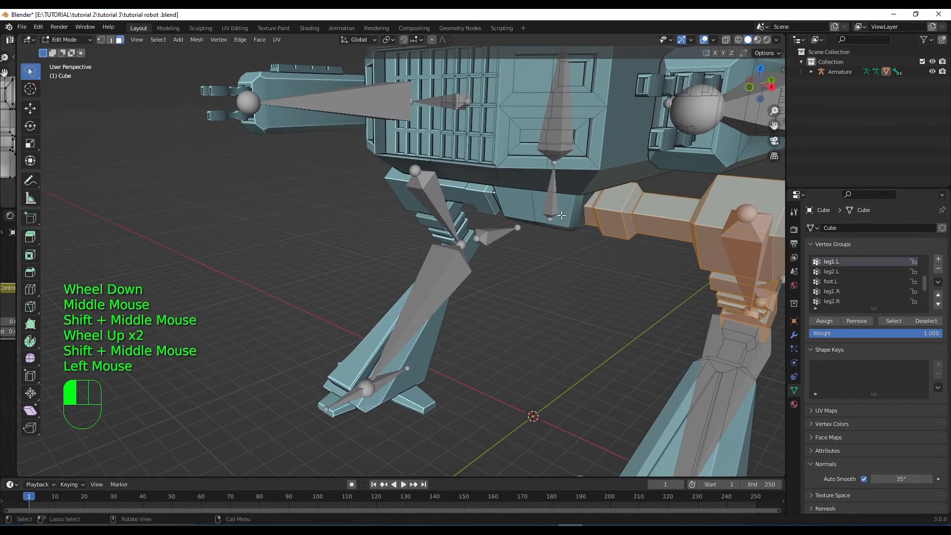
pyautogui.moveTo(561, 215); pyautogui.dragTo(560, 261, button='middle')
pyautogui.press('l')
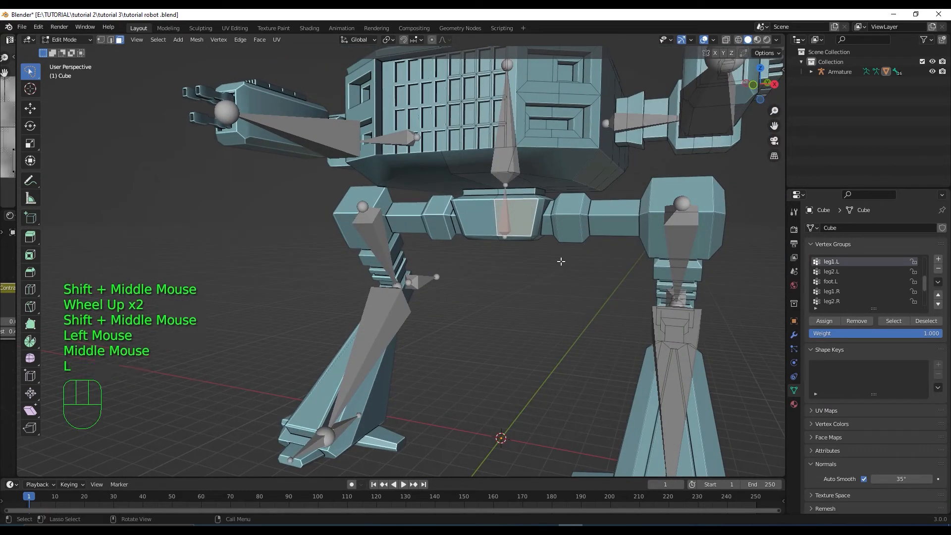
pyautogui.click(521, 219)
pyautogui.press('l')
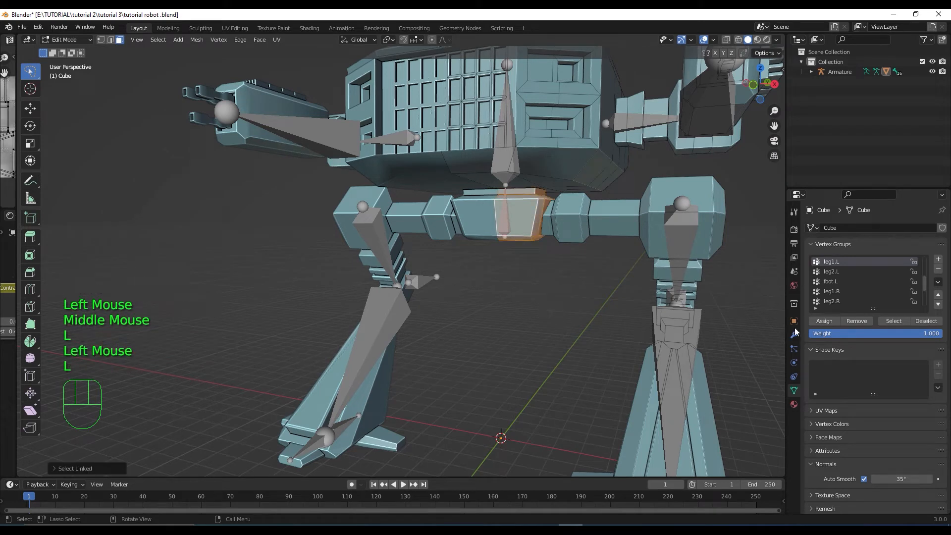
# Step: Assign the selected pelvis piece to the torso vertex group with weight 1.000
pyautogui.scroll(5, 830, 291)
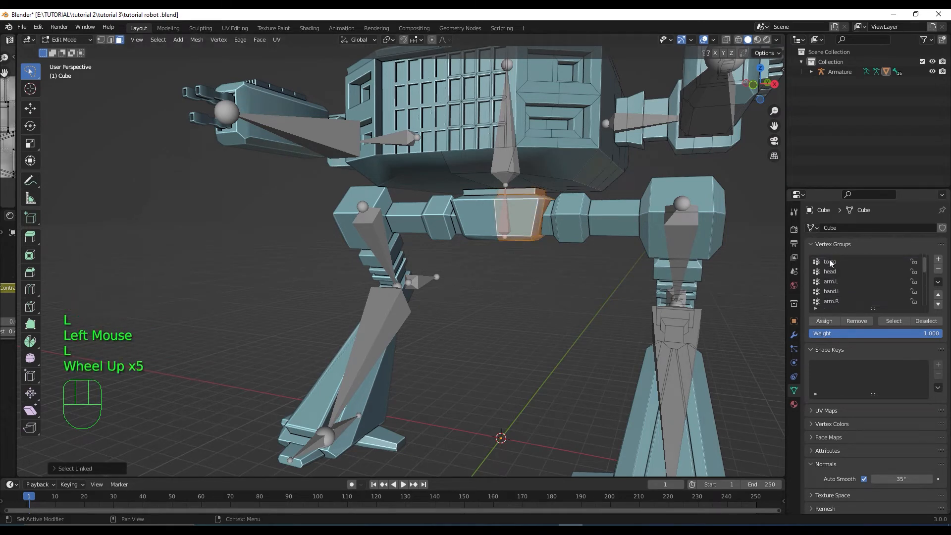
pyautogui.click(831, 262)
pyautogui.click(831, 321)
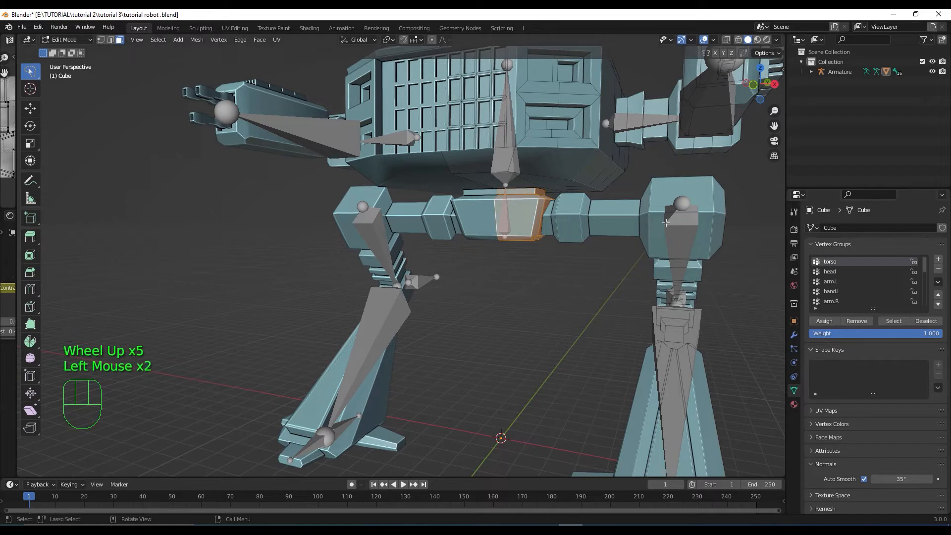
# Step: Select the linked main body above the pelvis and assign it to the head vertex group with weight 1.000
pyautogui.click(563, 153)
pyautogui.press('l')
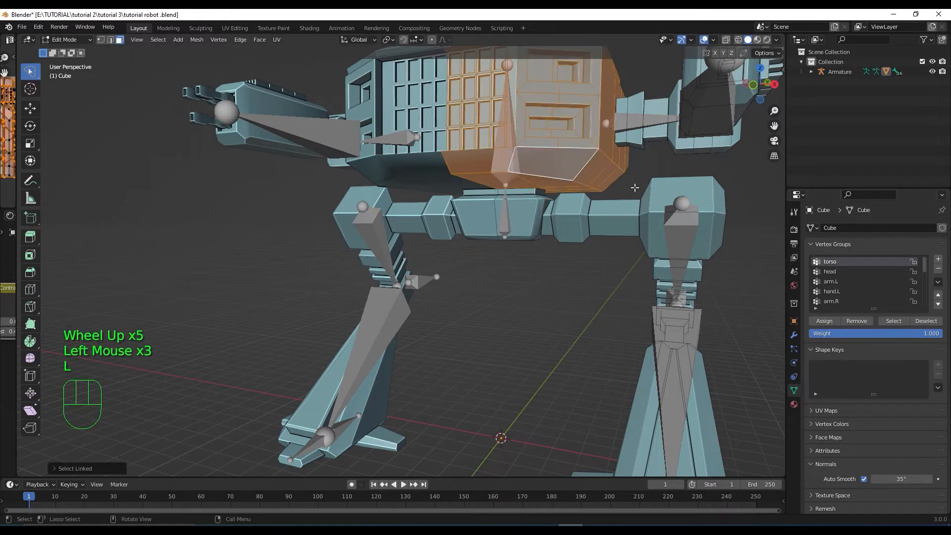
pyautogui.click(831, 272)
pyautogui.click(833, 325)
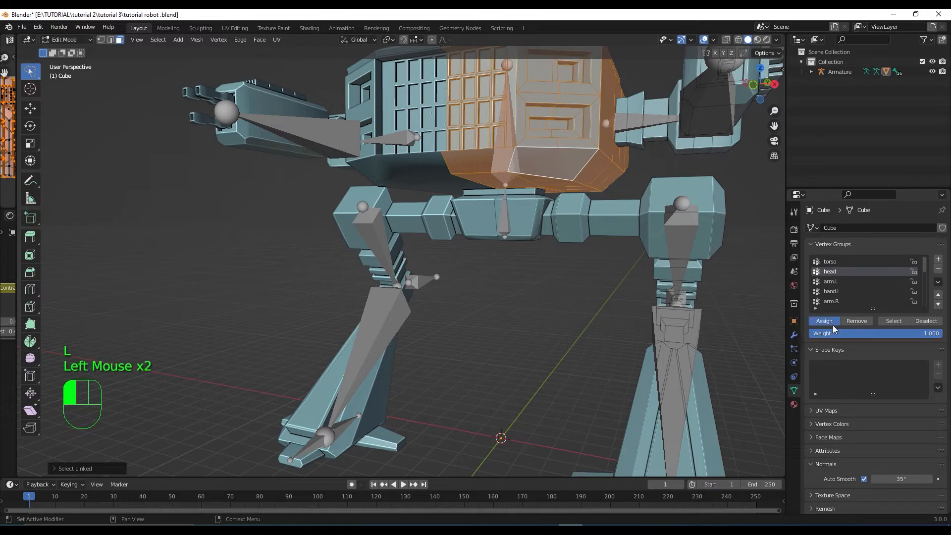
# Step: Select the linked left shoulder piece and assign it to the arm.L vertex group with weight 1.000
pyautogui.scroll(-2, 570, 312)
pyautogui.moveTo(569, 312); pyautogui.dragTo(562, 372, button='middle')
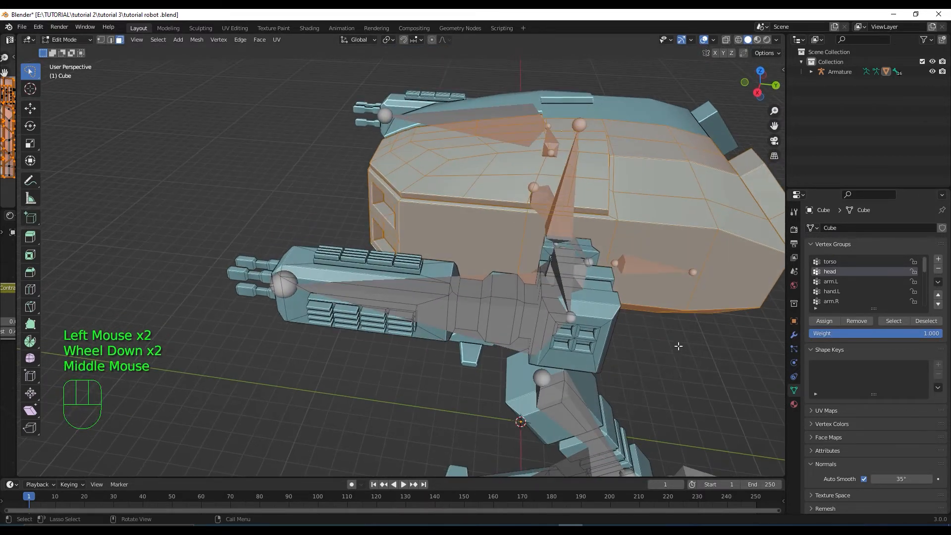
pyautogui.click(602, 307)
pyautogui.press('l')
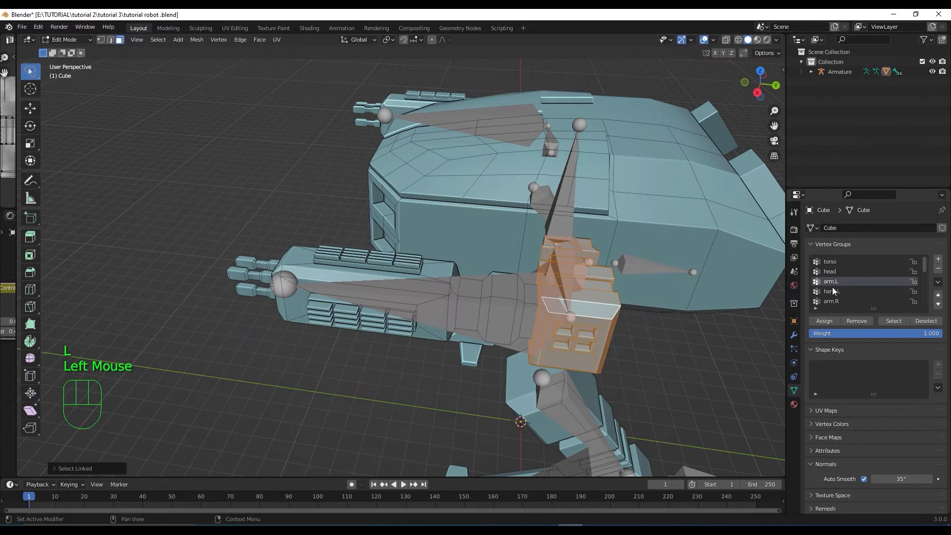
pyautogui.doubleClick(832, 322)
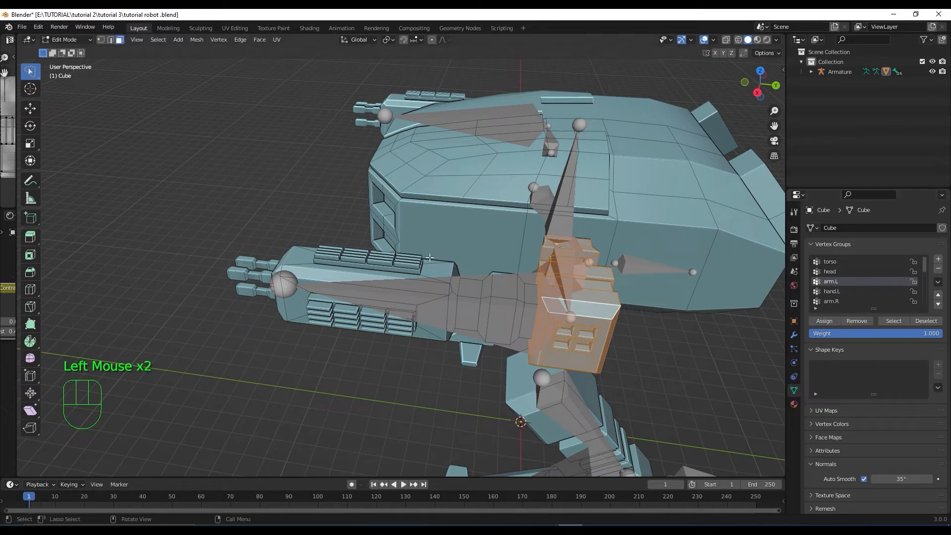
# Step: Select the whole linked left gun arm, including its upper and lower vent strips
pyautogui.click(407, 274)
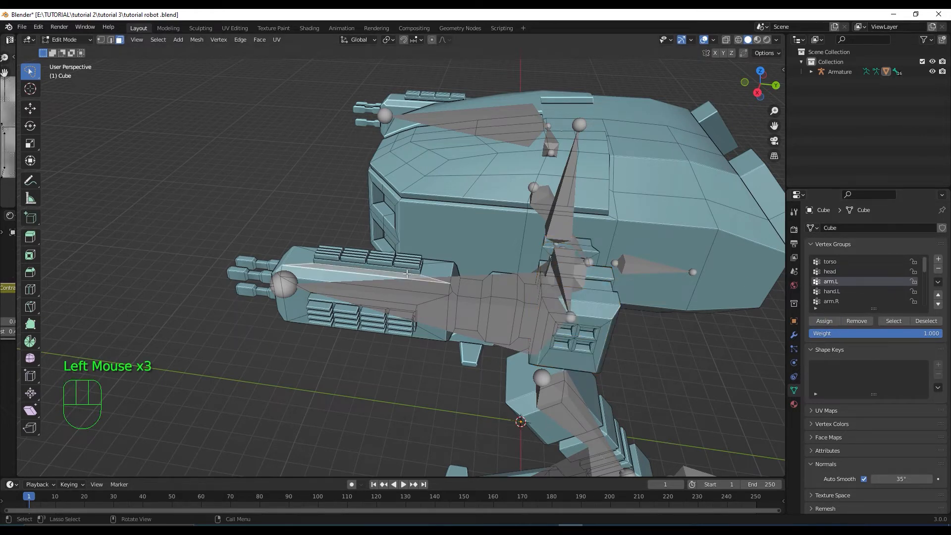
pyautogui.press('l')
pyautogui.moveTo(382, 305); pyautogui.dragTo(406, 305, button='middle')
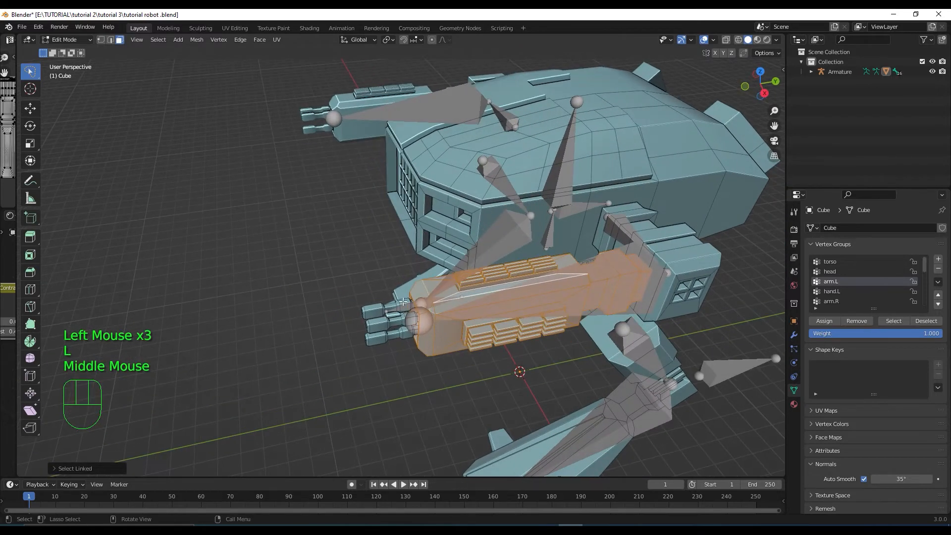
# Step: Add the three linked gun barrels to the selection and assign the whole gun arm to the hand.L vertex group with weight 1.000
pyautogui.scroll(3, 399, 327)
pyautogui.keyDown('shift'); pyautogui.moveTo(365, 342); pyautogui.dragTo(383, 277, button='middle'); pyautogui.keyUp('shift')
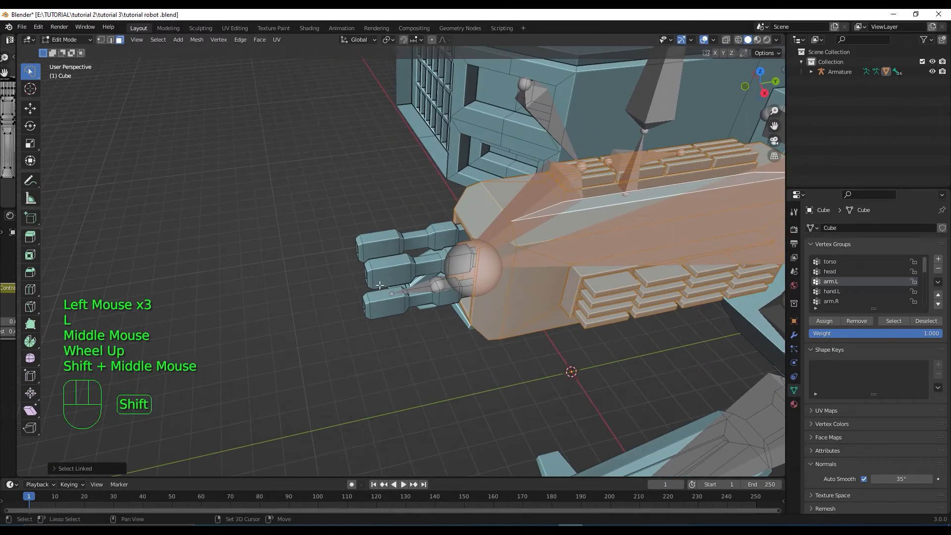
pyautogui.keyDown('shift'); pyautogui.click(383, 277); pyautogui.keyUp('shift')
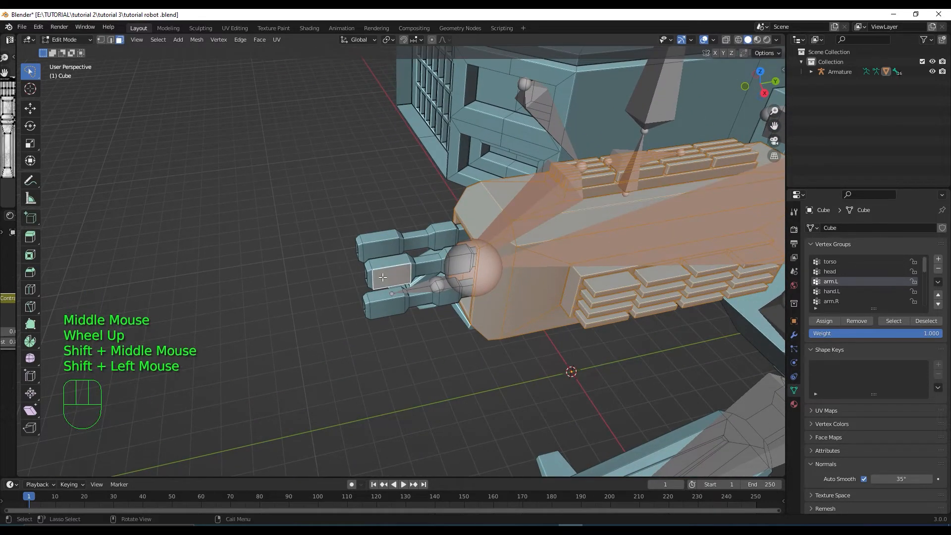
pyautogui.press('l')
pyautogui.keyDown('shift'); pyautogui.click(390, 306); pyautogui.keyUp('shift')
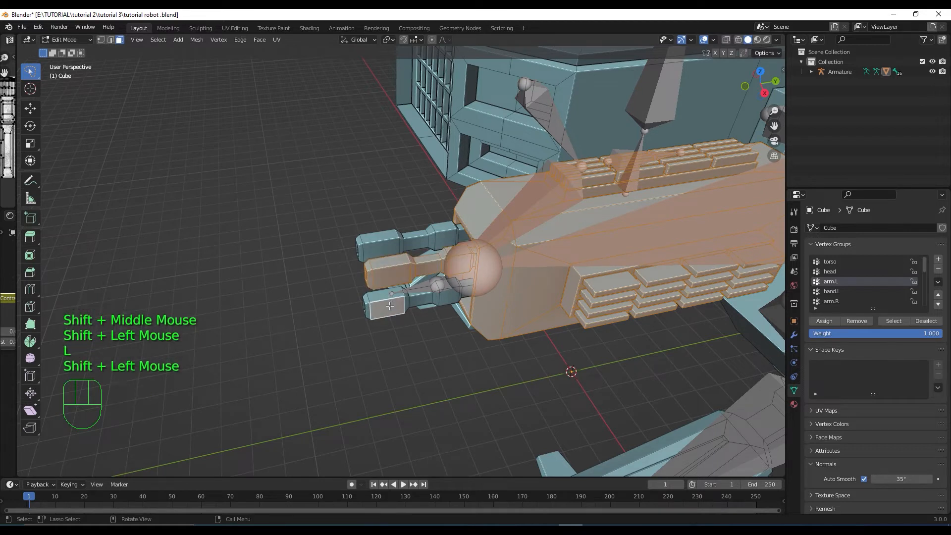
pyautogui.press('l')
pyautogui.keyDown('shift'); pyautogui.click(390, 249); pyautogui.keyUp('shift')
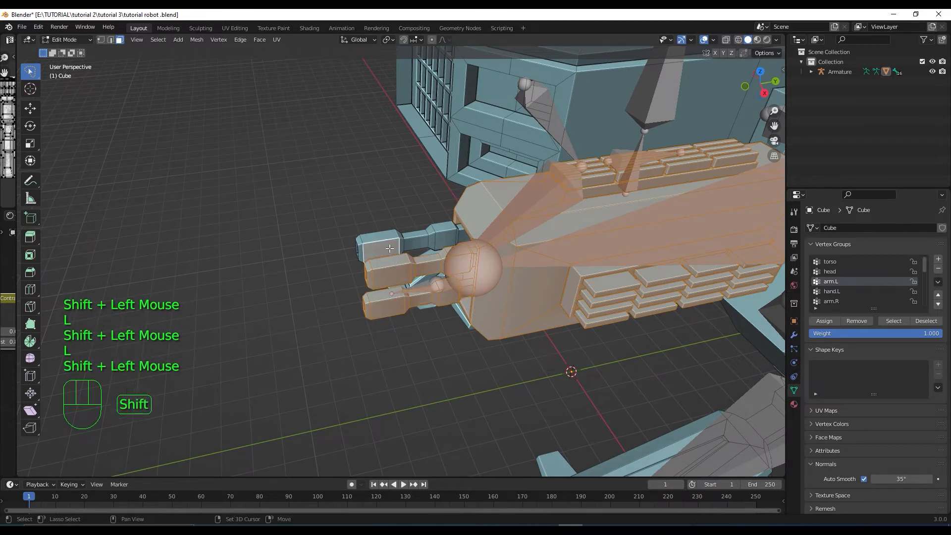
pyautogui.press('l')
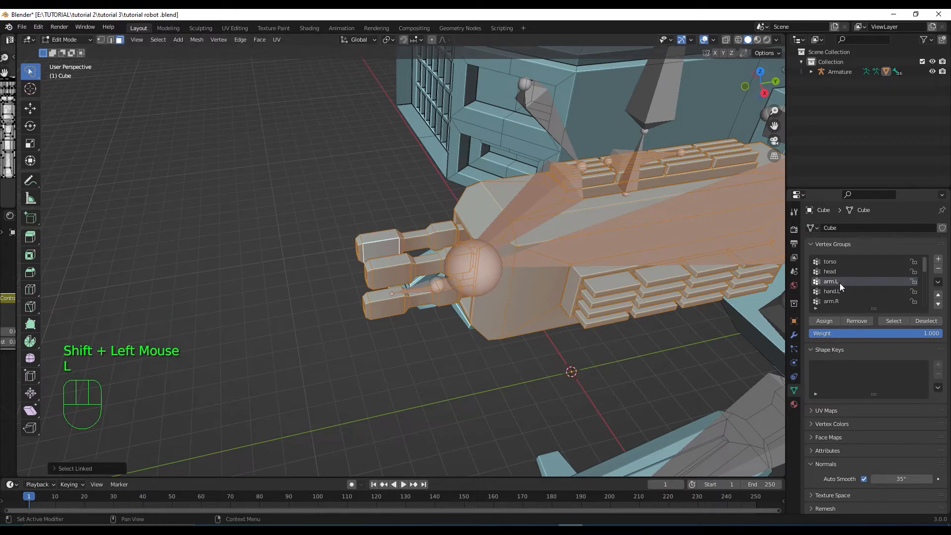
pyautogui.click(828, 291)
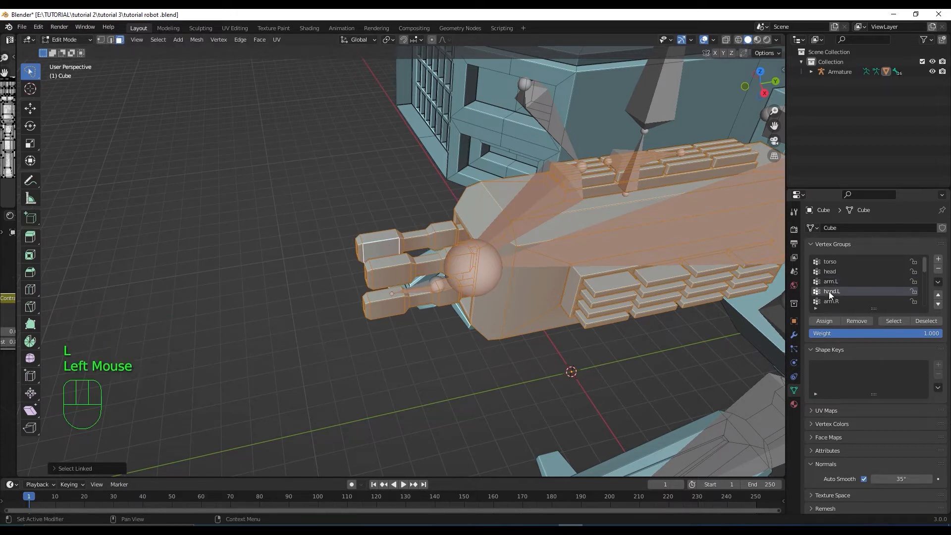
pyautogui.click(828, 321)
# Step: Leave Edit Mode on the robot mesh, select the armature and put it in Pose Mode
pyautogui.scroll(-3, 630, 256)
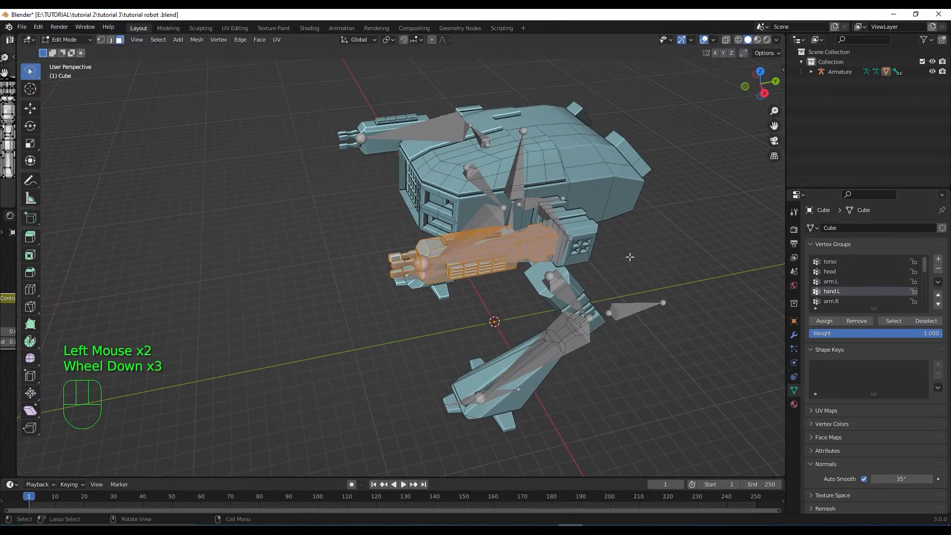
pyautogui.moveTo(634, 273); pyautogui.dragTo(565, 265, button='middle')
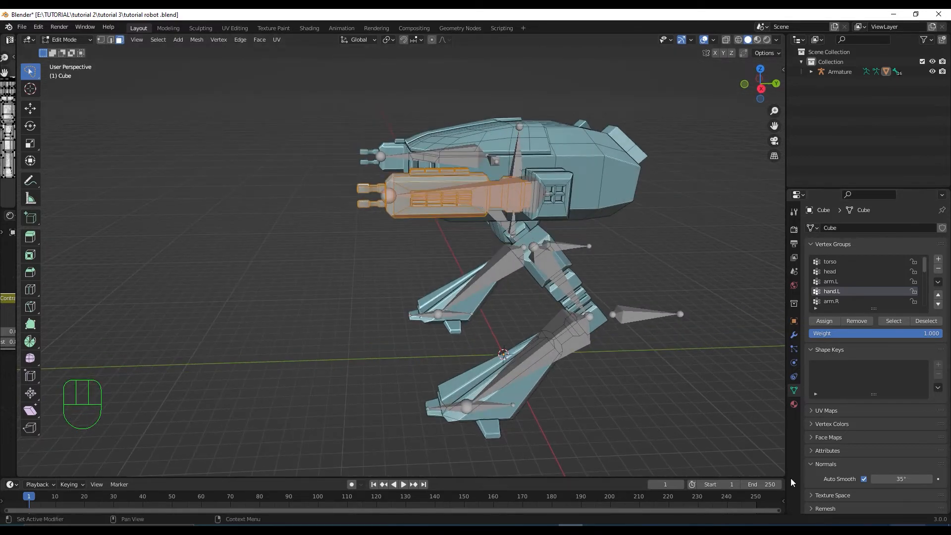
pyautogui.scroll(3, 549, 449)
pyautogui.scroll(-1, 571, 460)
pyautogui.keyDown('shift'); pyautogui.moveTo(572, 460); pyautogui.dragTo(604, 322, button='middle'); pyautogui.keyUp('shift')
pyautogui.scroll(1, 622, 389)
pyautogui.moveTo(622, 388)
pyautogui.mouseDown(button='middle')
pyautogui.moveTo(607, 366)
pyautogui.moveTo(616, 392)
pyautogui.mouseUp(button='middle')
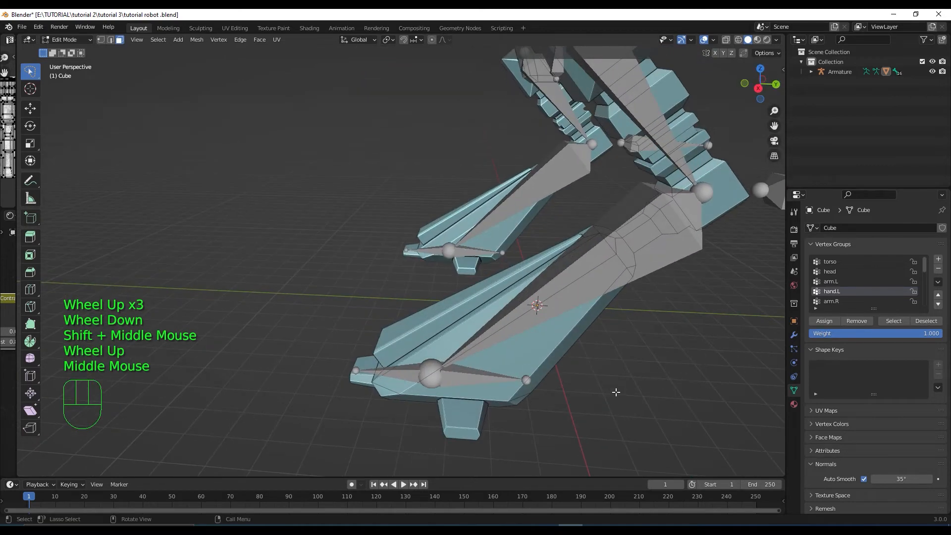
pyautogui.press('Tab')
pyautogui.scroll(-3, 610, 393)
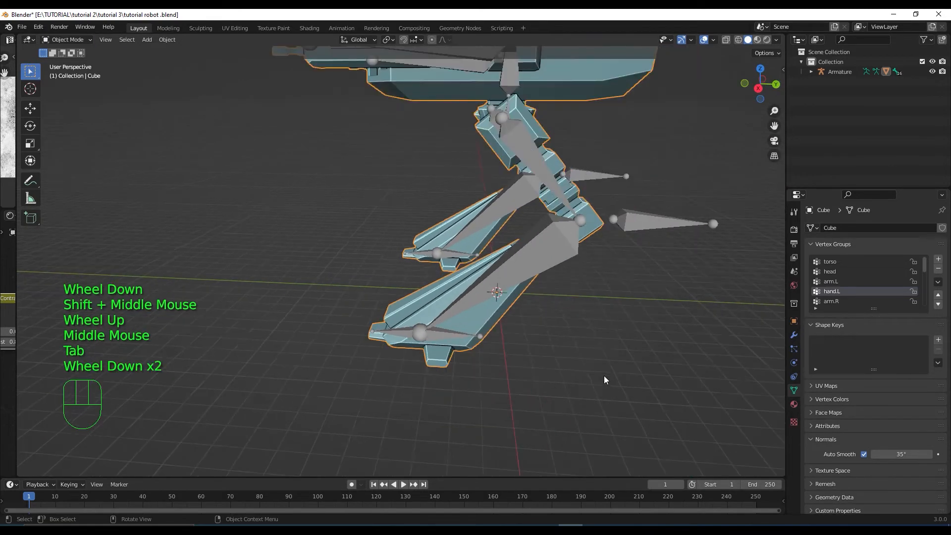
pyautogui.scroll(-1, 604, 381)
pyautogui.moveTo(553, 340); pyautogui.dragTo(548, 298, button='middle')
pyautogui.scroll(2, 537, 289)
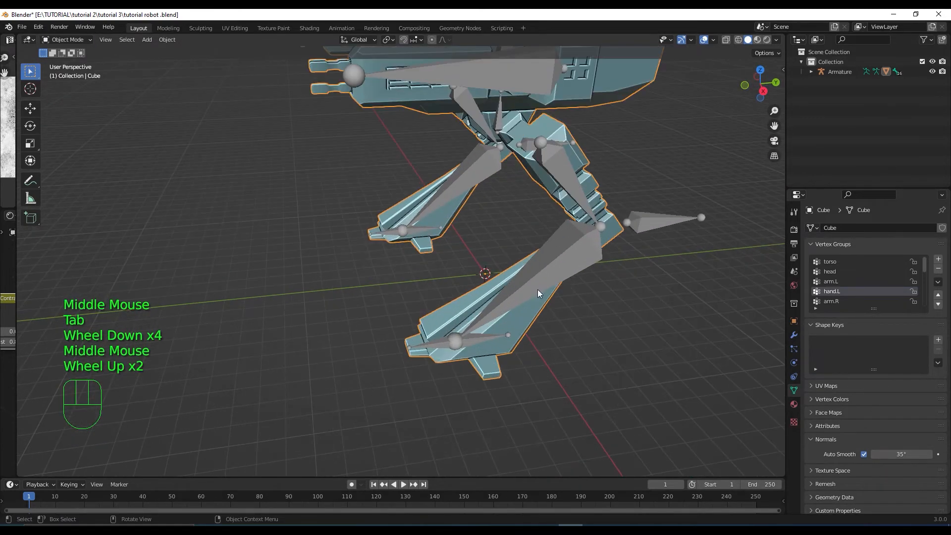
pyautogui.click(572, 257)
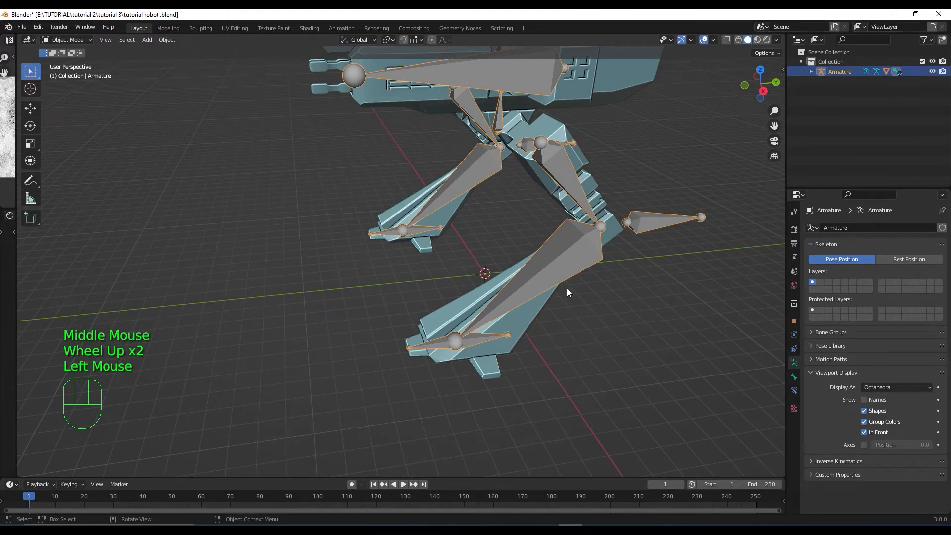
pyautogui.moveTo(578, 353); pyautogui.dragTo(567, 344, button='middle')
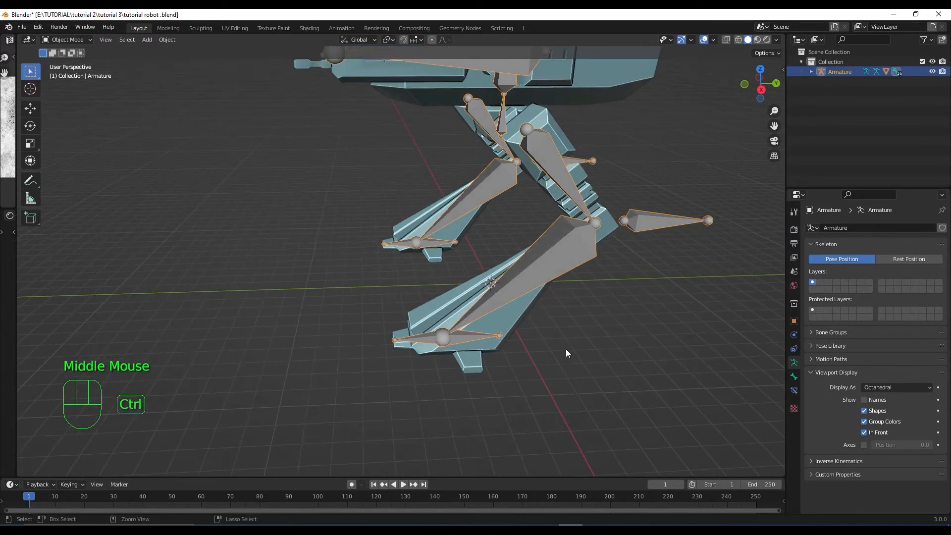
pyautogui.hotkey('ctrl', 'Tab')
pyautogui.scroll(-1, 542, 324)
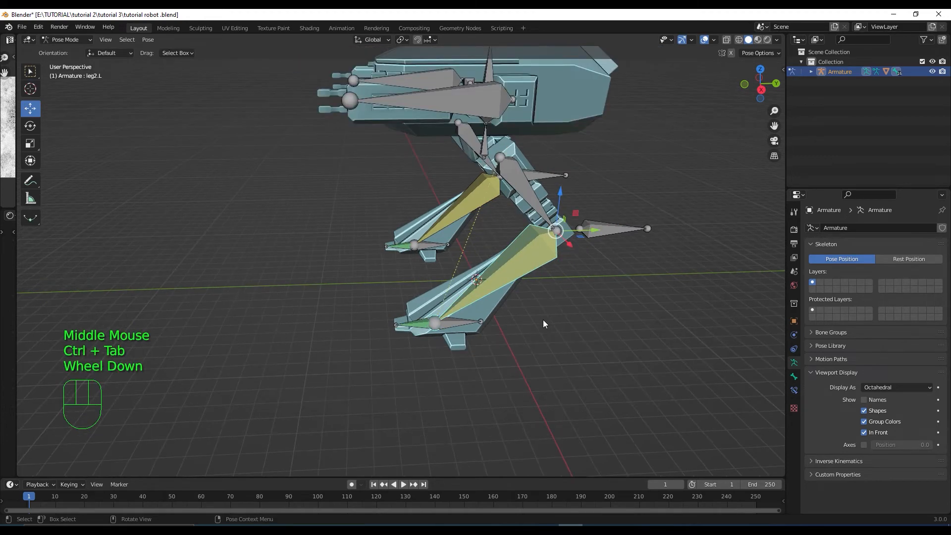
# Step: Test the left leg's deformation by moving the IKtarget.L bone at the foot, and undo the move
pyautogui.scroll(2, 545, 346)
pyautogui.moveTo(545, 346)
pyautogui.mouseDown(button='middle')
pyautogui.moveTo(540, 336)
pyautogui.moveTo(541, 346)
pyautogui.mouseUp(button='middle')
pyautogui.click(471, 352)
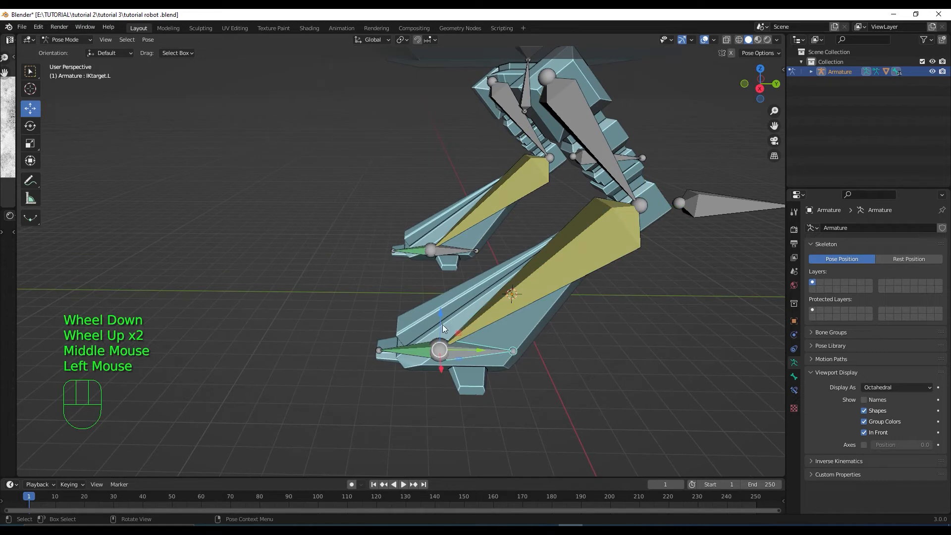
pyautogui.moveTo(440, 317)
pyautogui.mouseDown()
pyautogui.moveTo(442, 249)
pyautogui.moveTo(435, 303)
pyautogui.moveTo(406, 293)
pyautogui.moveTo(437, 307)
pyautogui.mouseUp()
pyautogui.hotkey('ctrl', 'z')
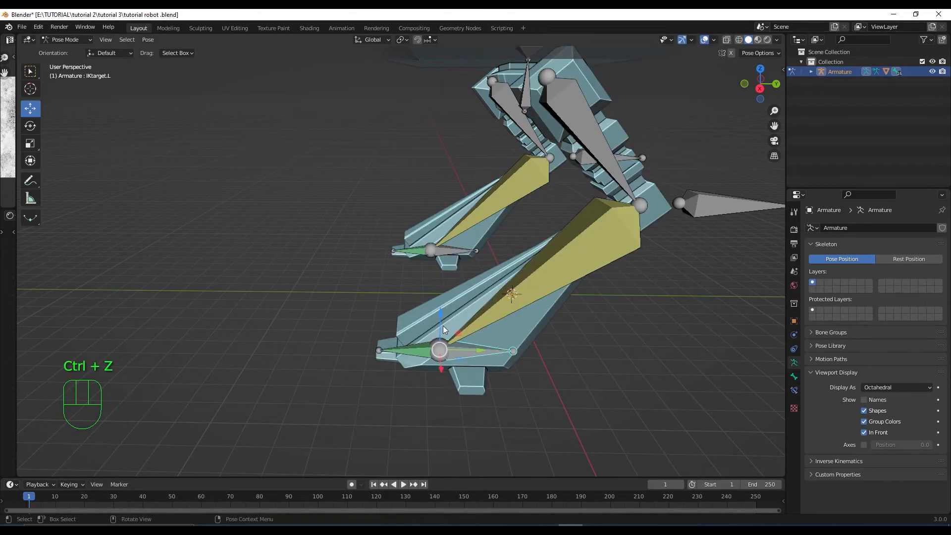
# Step: Test the left knee direction by moving the IKpole.L bone behind the leg, and undo the move
pyautogui.moveTo(442, 326); pyautogui.dragTo(508, 343, button='middle')
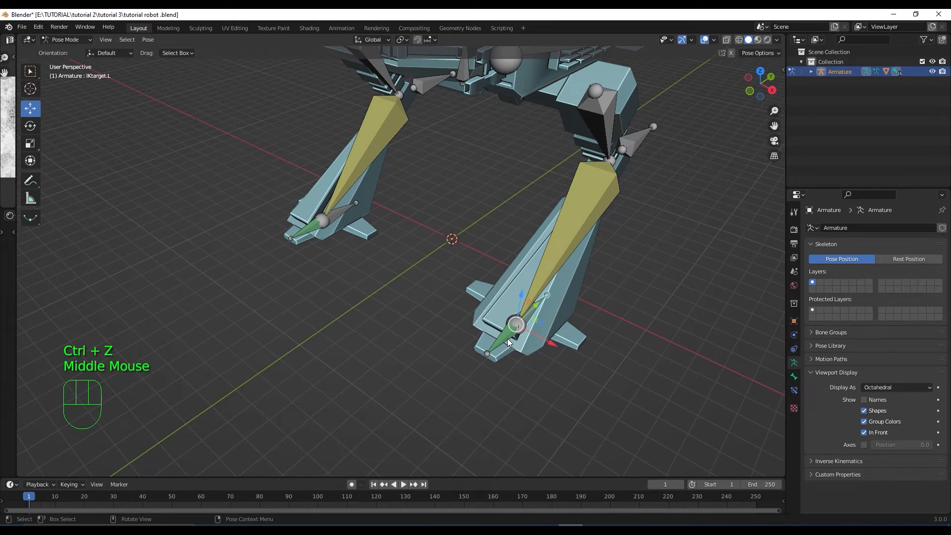
pyautogui.moveTo(573, 246); pyautogui.dragTo(732, 349, button='middle')
pyautogui.click(707, 178)
pyautogui.moveTo(702, 317); pyautogui.dragTo(693, 359)
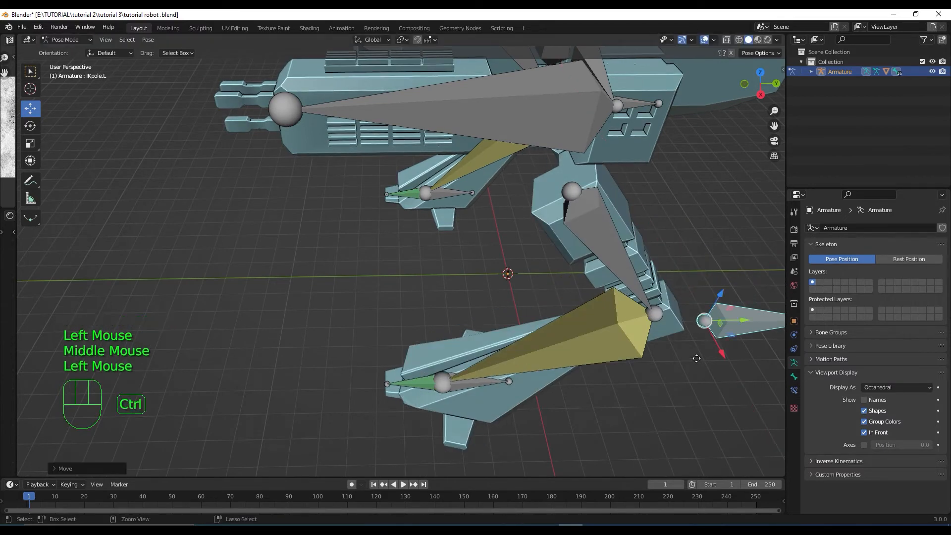
pyautogui.hotkey('ctrl', 'z')
# Step: Test the body and legs by lowering the torso bone along Z, and undo the move
pyautogui.moveTo(625, 370); pyautogui.dragTo(474, 101, button='middle')
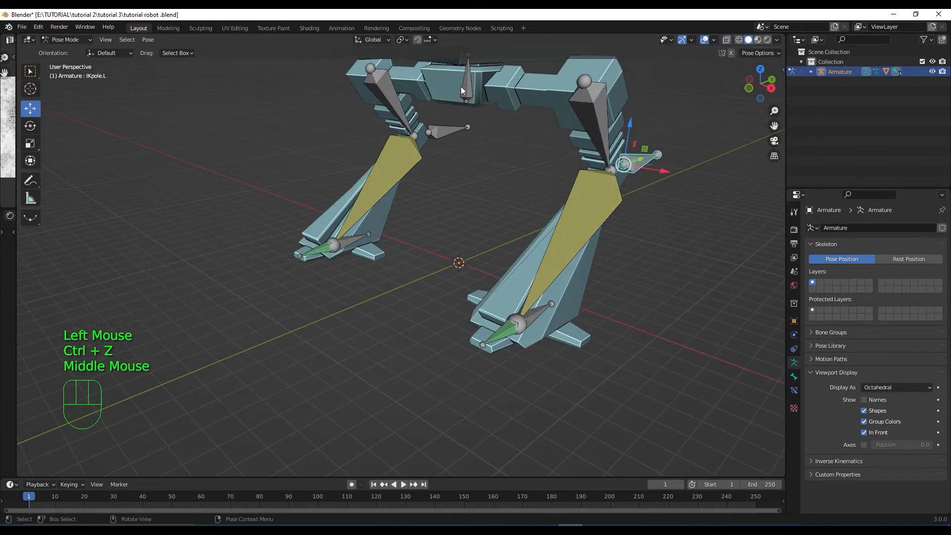
pyautogui.click(468, 90)
pyautogui.keyDown('shift'); pyautogui.moveTo(489, 180); pyautogui.dragTo(493, 212, button='middle'); pyautogui.keyUp('shift')
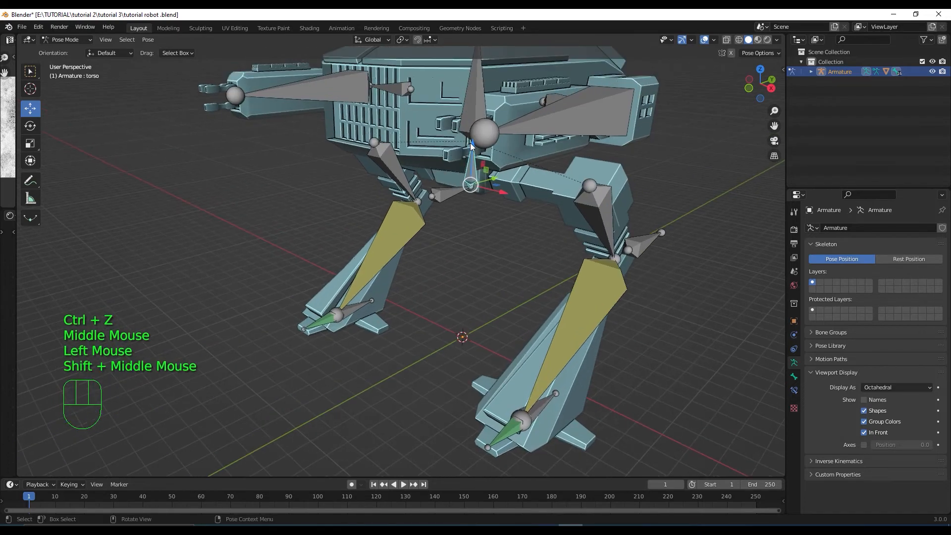
pyautogui.moveTo(471, 145); pyautogui.dragTo(474, 223)
pyautogui.hotkey('ctrl', 'z')
# Step: Select the hand.L bone of the left gun arm and activate the Transform tool
pyautogui.scroll(-2, 453, 284)
pyautogui.moveTo(453, 283); pyautogui.dragTo(588, 212, button='middle')
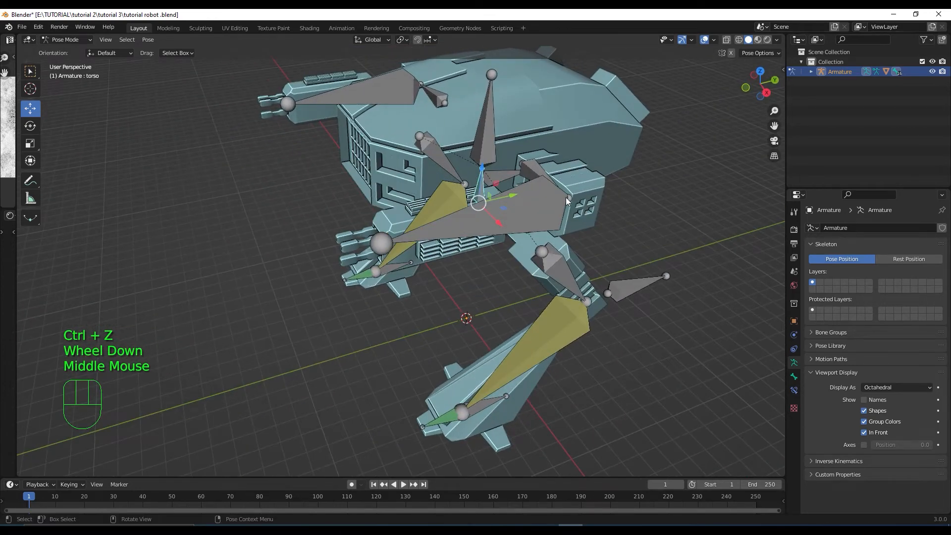
pyautogui.click(568, 199)
pyautogui.hotkey('shift', 'space')
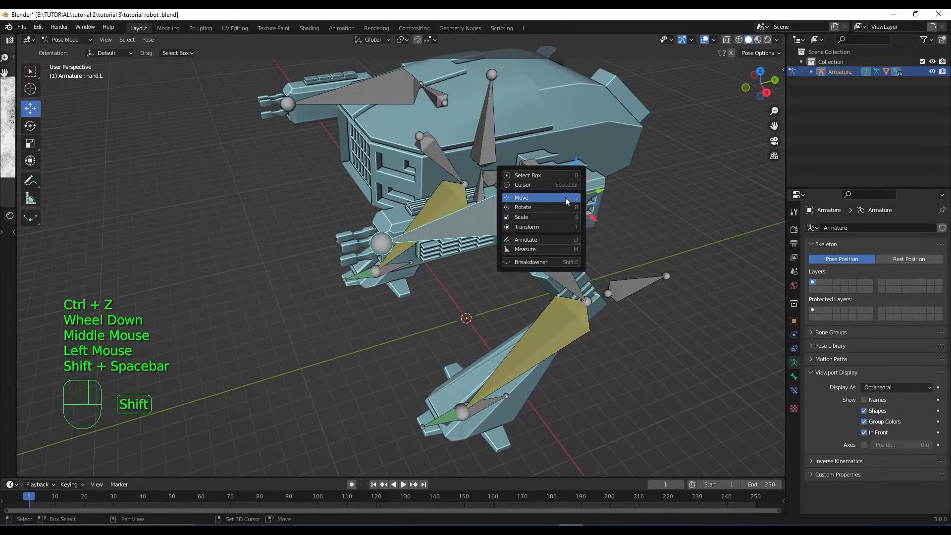
pyautogui.moveTo(556, 251); pyautogui.dragTo(532, 243, button='middle')
pyautogui.hotkey('shift', 'space')
pyautogui.press('t')
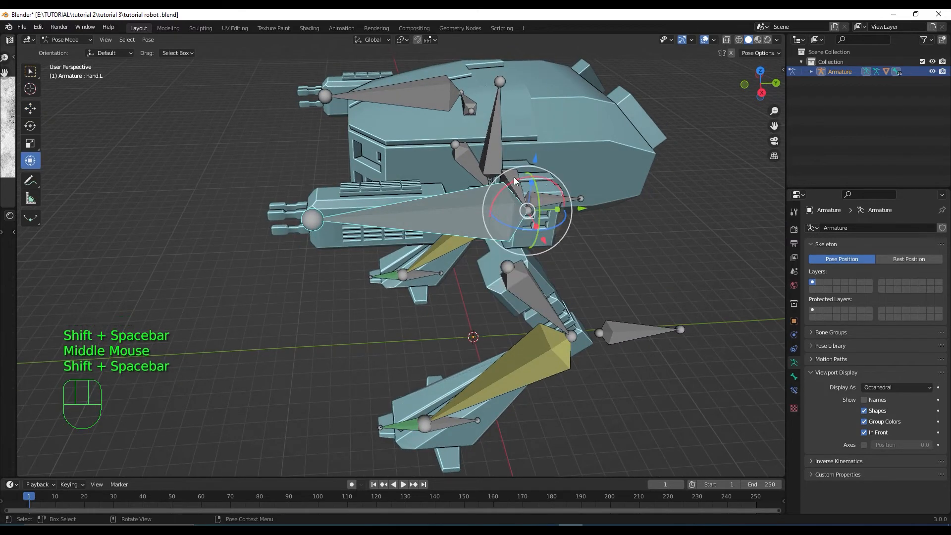
# Step: Test the left gun arm by rotating the hand.L bone freely and with the rotation gizmo, undoing each rotation
pyautogui.moveTo(527, 211); pyautogui.dragTo(530, 118)
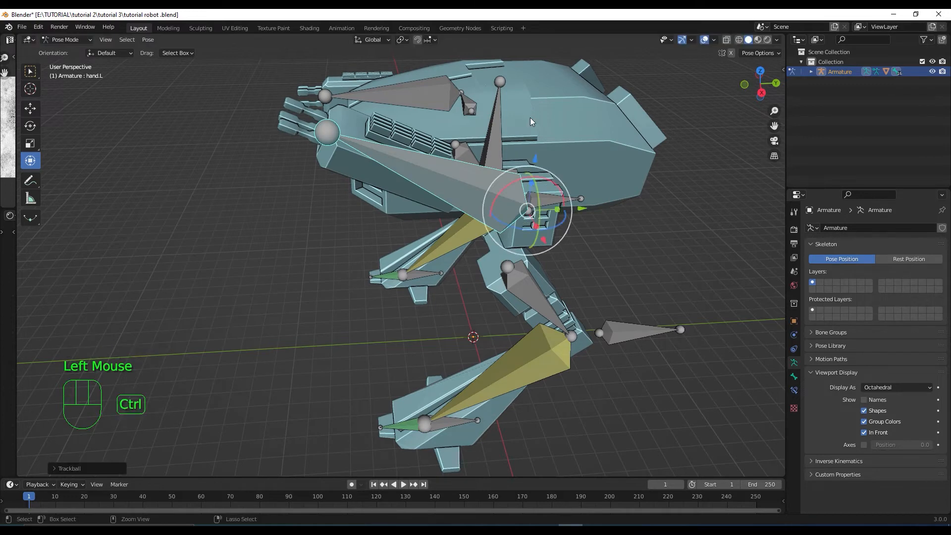
pyautogui.hotkey('ctrl', 'z')
pyautogui.moveTo(505, 189); pyautogui.dragTo(471, 208)
pyautogui.hotkey('ctrl', 'z')
# Step: Examine the rigged robot's body, arms and legs from several angles and distances
pyautogui.moveTo(466, 281)
pyautogui.mouseDown(button='middle')
pyautogui.moveTo(507, 267)
pyautogui.moveTo(490, 298)
pyautogui.moveTo(511, 258)
pyautogui.moveTo(459, 270)
pyautogui.mouseUp(button='middle')
pyautogui.scroll(-3, 500, 254)
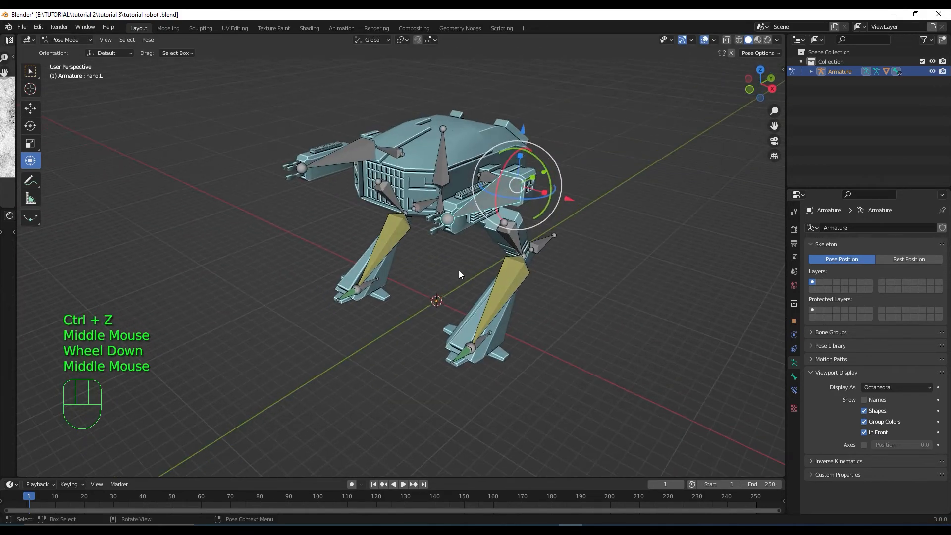
pyautogui.scroll(3, 498, 222)
pyautogui.moveTo(497, 222); pyautogui.dragTo(477, 160, button='middle')
pyautogui.scroll(-2, 391, 283)
pyautogui.scroll(2, 531, 252)
pyautogui.scroll(-2, 439, 315)
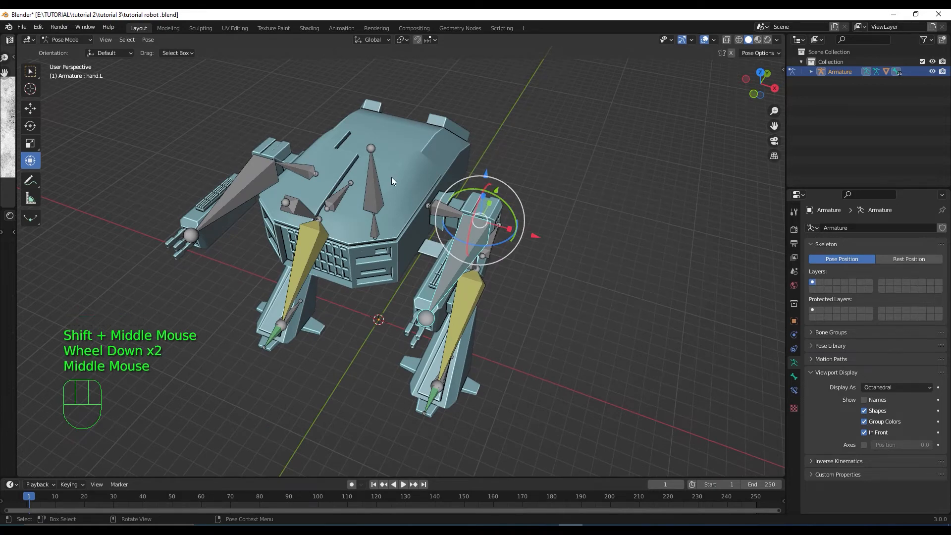
pyautogui.scroll(1, 400, 189)
pyautogui.moveTo(406, 238); pyautogui.dragTo(416, 212, button='middle')
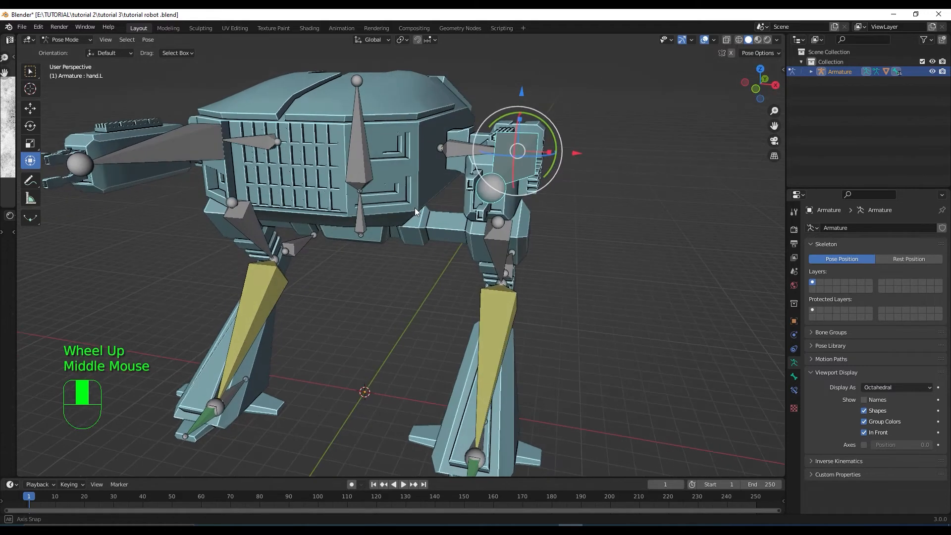
pyautogui.scroll(2, 457, 294)
pyautogui.scroll(-2, 461, 297)
# Step: Rotate the hand.L bone once more from the side view and undo the rotation
pyautogui.moveTo(466, 302); pyautogui.dragTo(396, 342, button='middle')
pyautogui.moveTo(424, 217); pyautogui.dragTo(431, 227)
pyautogui.hotkey('ctrl', 'z')
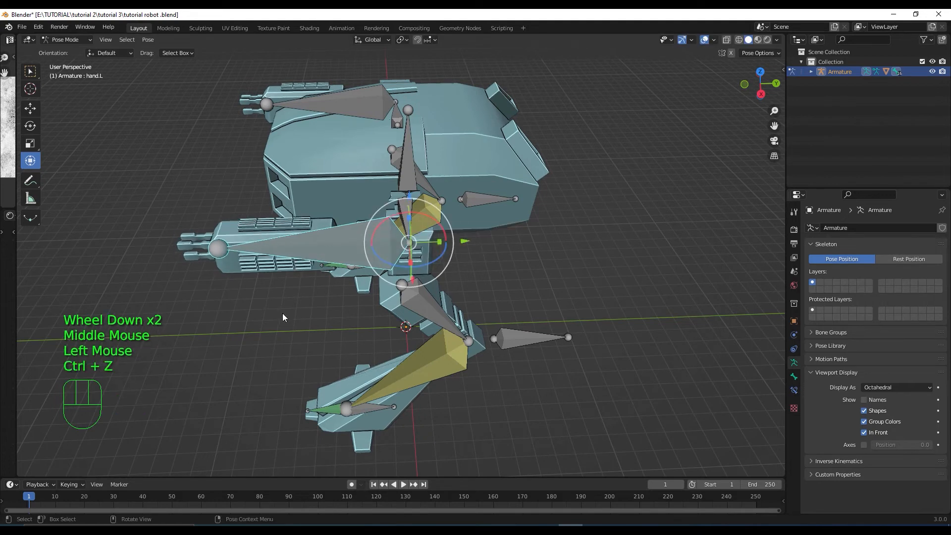
# Step: Display the robot in Rendered viewport shading and widen the image and shader editors beside the 3D viewport
pyautogui.moveTo(283, 317); pyautogui.dragTo(406, 310, button='middle')
pyautogui.scroll(-1, 332, 300)
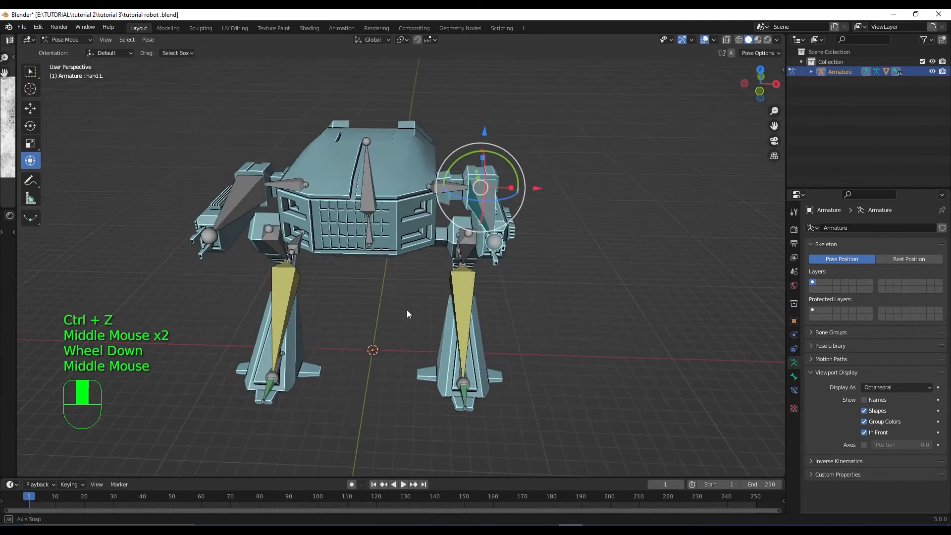
pyautogui.scroll(-1, 408, 314)
pyautogui.click(768, 40)
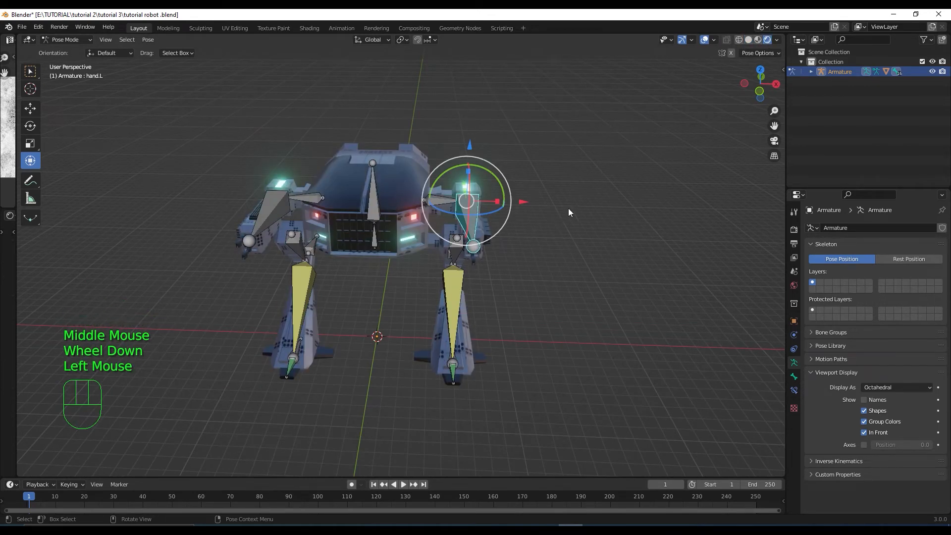
pyautogui.click(759, 43)
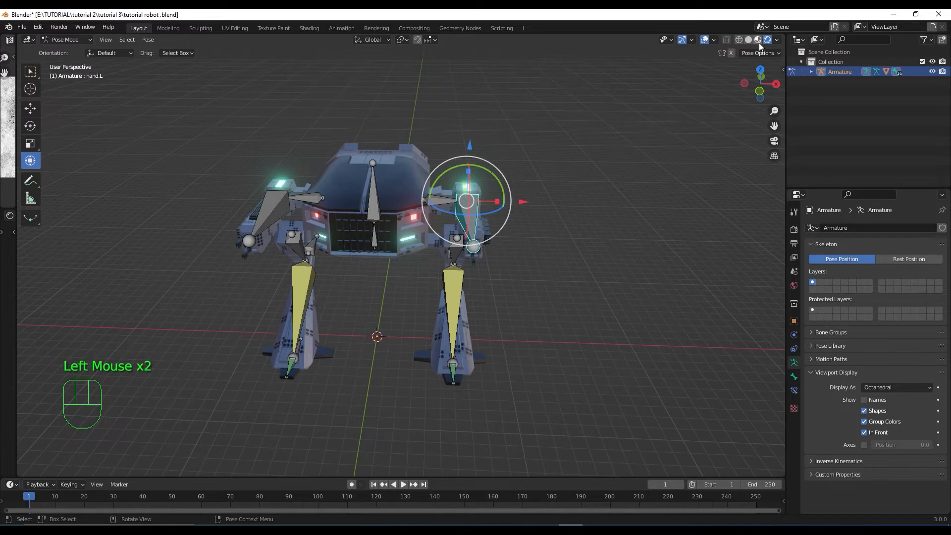
pyautogui.keyDown('shift'); pyautogui.moveTo(554, 287); pyautogui.dragTo(601, 257, button='middle'); pyautogui.keyUp('shift')
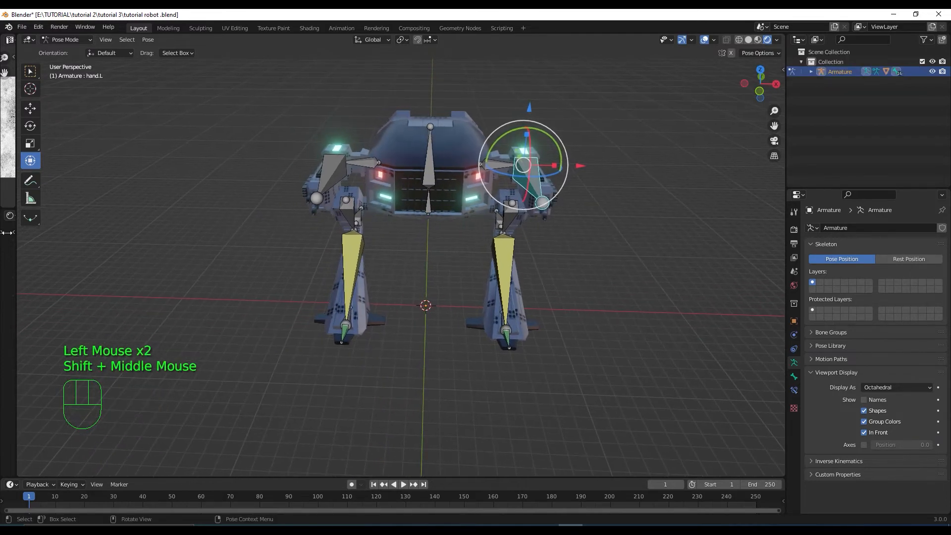
pyautogui.moveTo(17, 227); pyautogui.dragTo(175, 236)
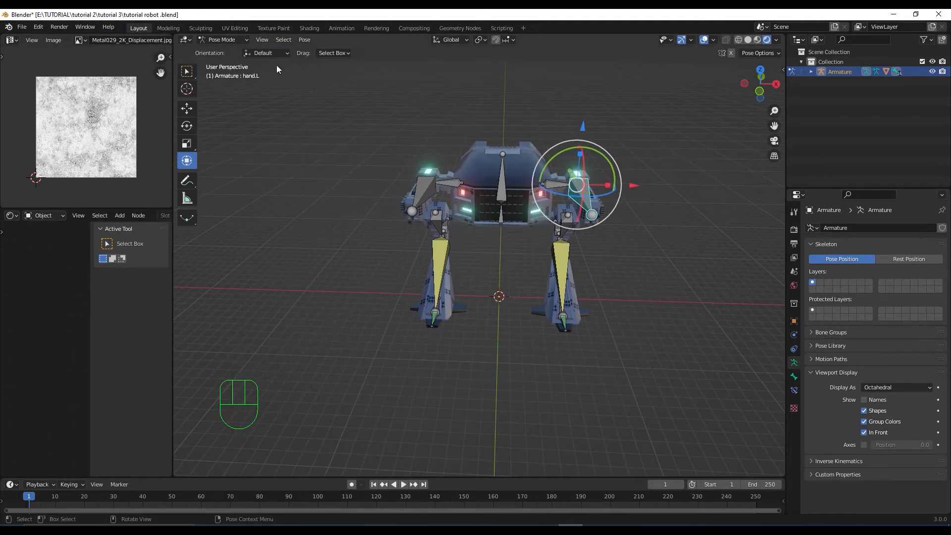
# Step: Switch to the Animation workspace, widen the secondary 3D view and give both 3D views more height above the Dope Sheet
pyautogui.click(341, 28)
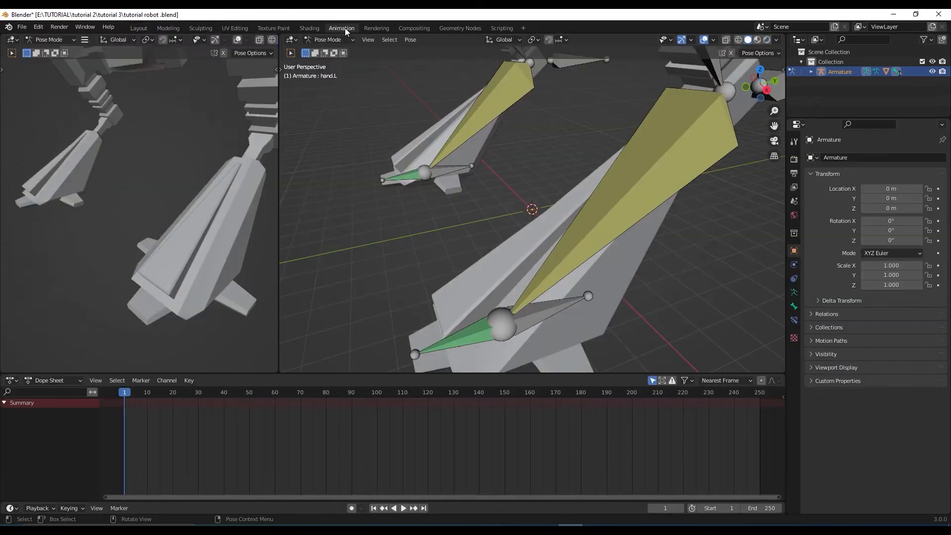
pyautogui.scroll(-8, 519, 165)
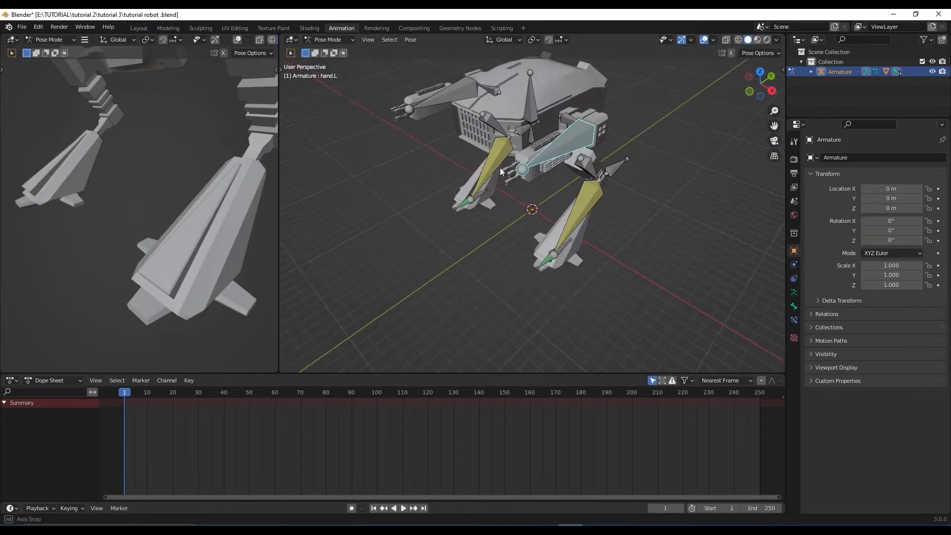
pyautogui.moveTo(280, 189); pyautogui.dragTo(331, 191)
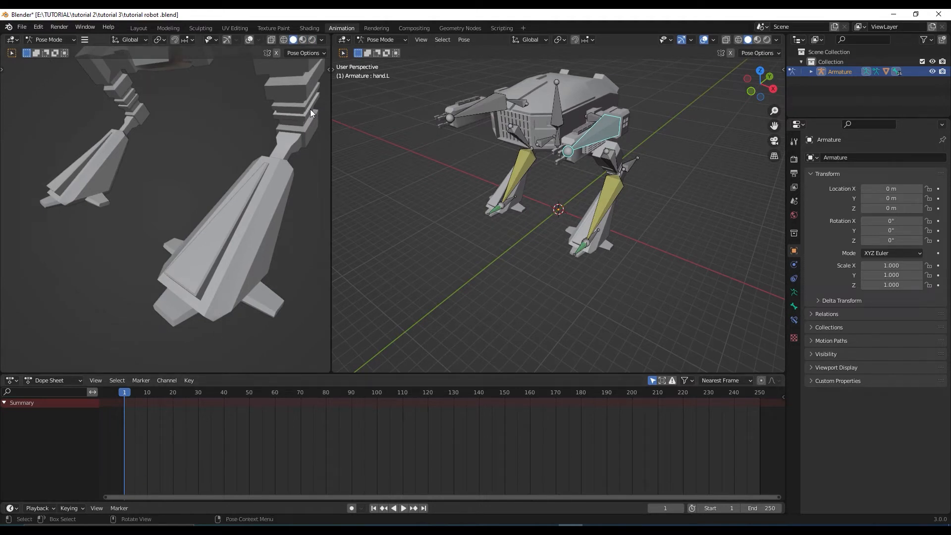
pyautogui.moveTo(230, 373); pyautogui.dragTo(231, 430)
# Step: Frame the whole robot in the secondary 3D view and show it in Rendered shading with Scene World lighting turned off
pyautogui.scroll(-10, 233, 400)
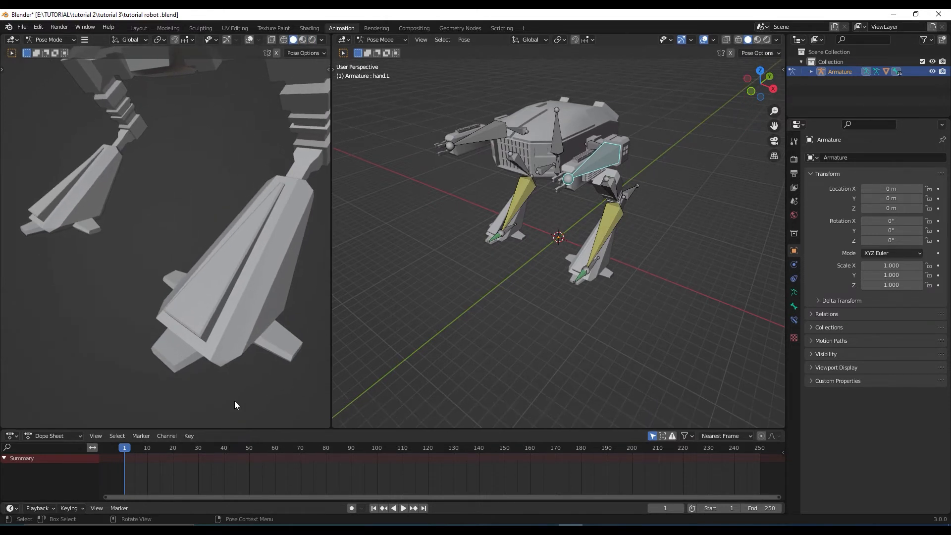
pyautogui.moveTo(160, 201); pyautogui.dragTo(173, 237, button='middle')
pyautogui.scroll(3, 190, 228)
pyautogui.scroll(-2, 190, 228)
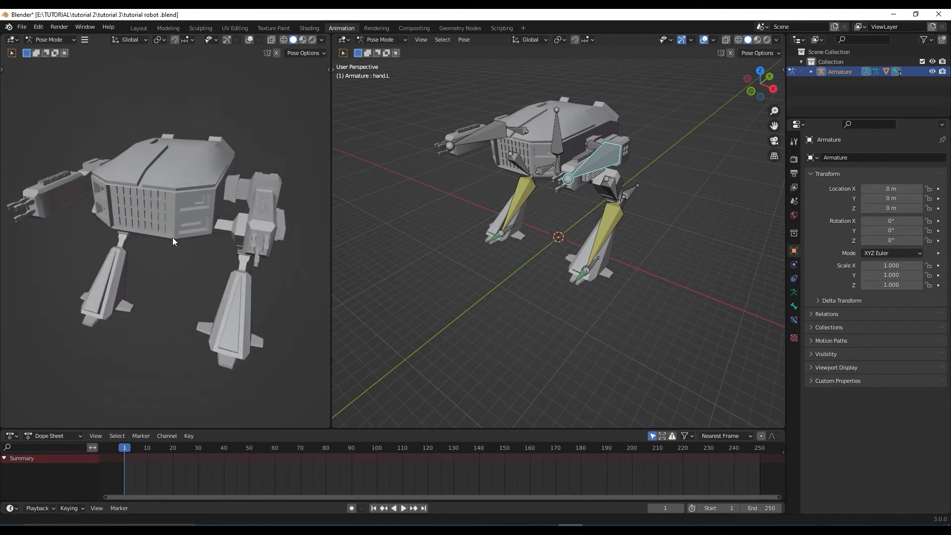
pyautogui.click(312, 39)
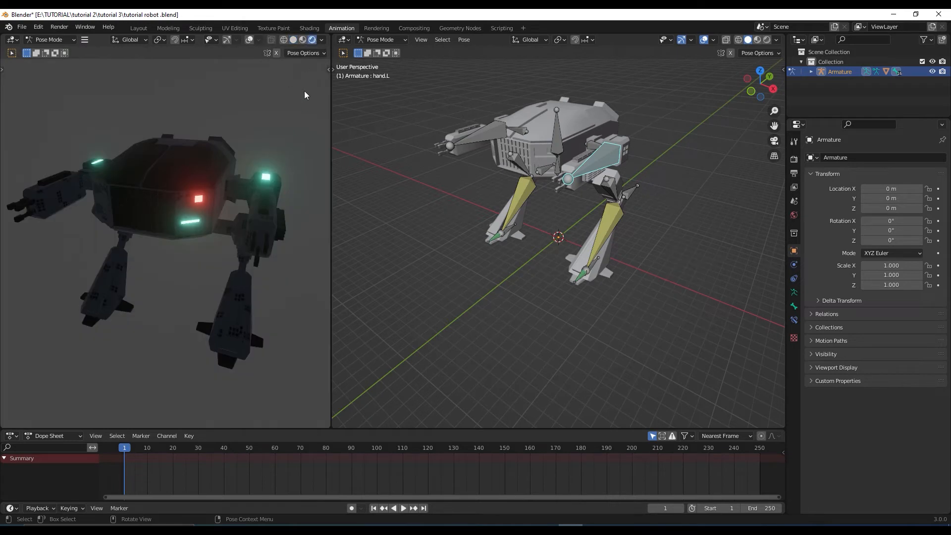
pyautogui.click(321, 40)
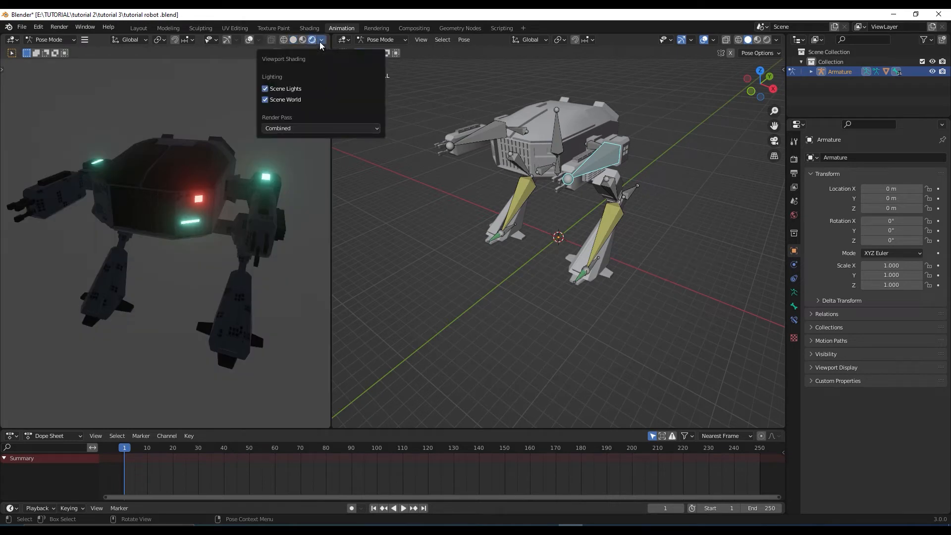
pyautogui.click(266, 100)
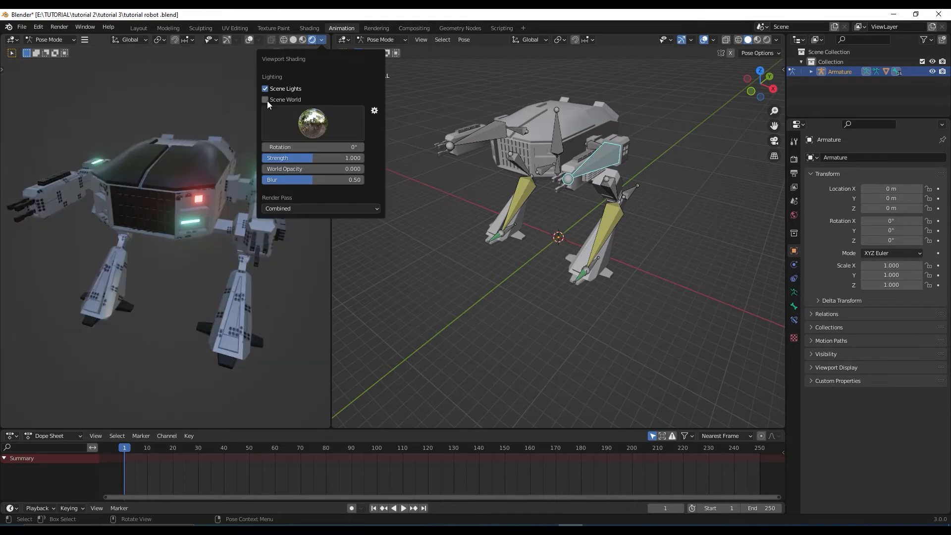
pyautogui.click(320, 125)
pyautogui.moveTo(216, 257); pyautogui.dragTo(218, 241, button='middle')
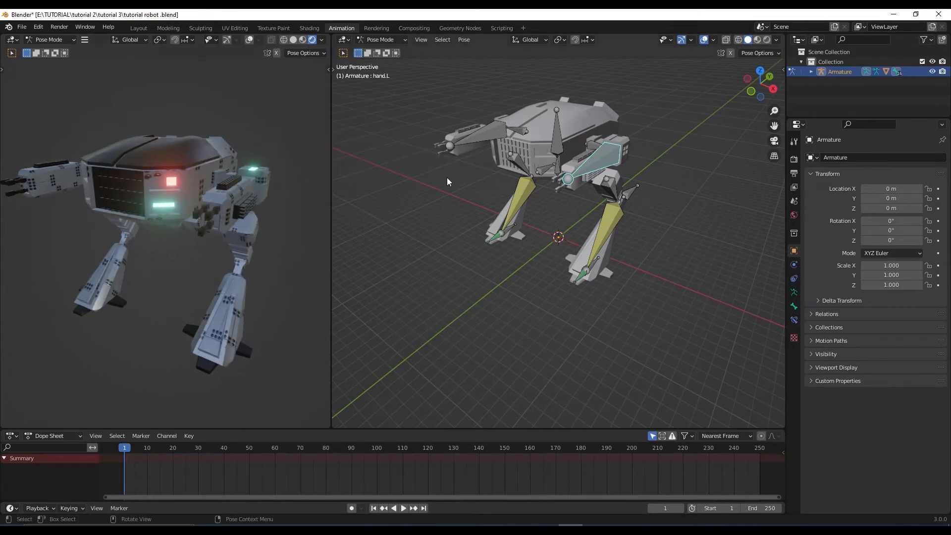
# Step: Select the torso bone in the main 3D view and give the Dope Sheet more height
pyautogui.moveTo(516, 222); pyautogui.dragTo(545, 171, button='middle')
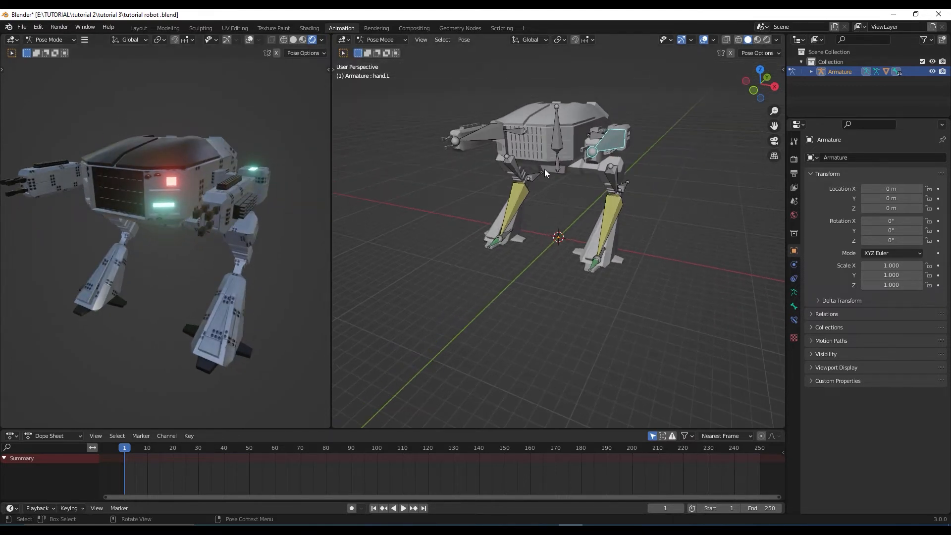
pyautogui.click(557, 163)
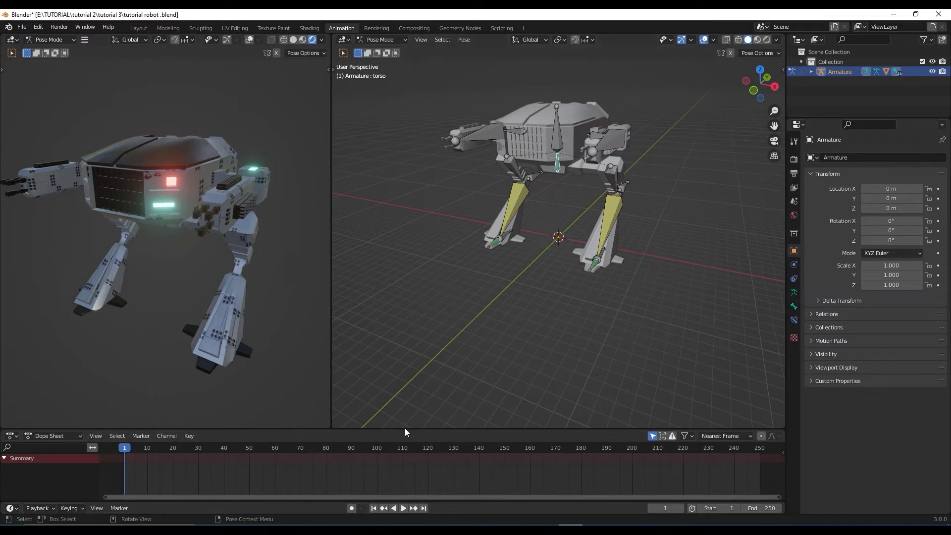
pyautogui.moveTo(405, 429); pyautogui.dragTo(409, 405)
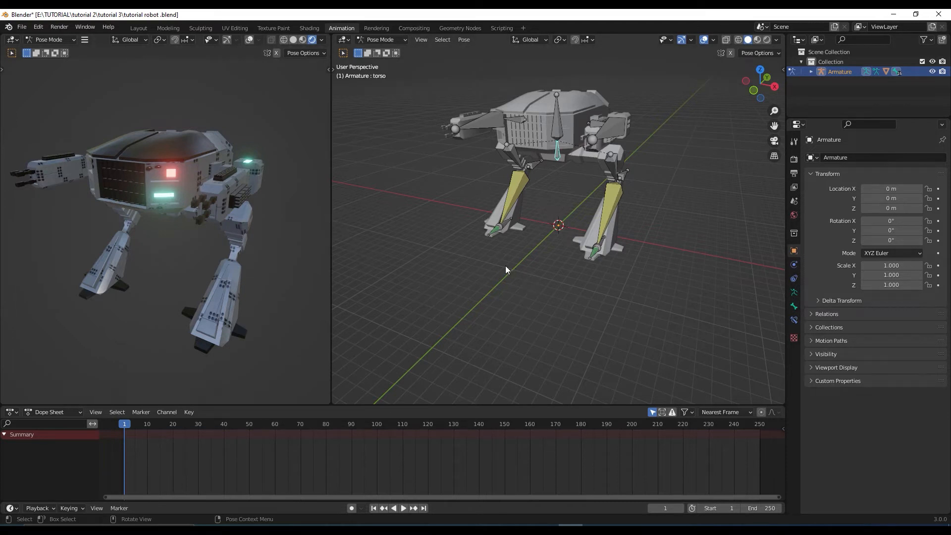
pyautogui.scroll(5, 488, 257)
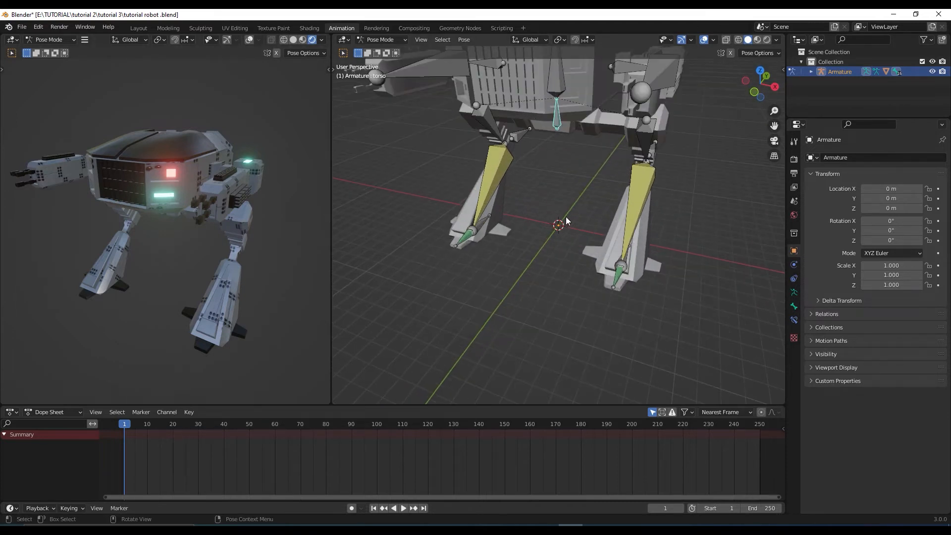
pyautogui.scroll(-4, 539, 178)
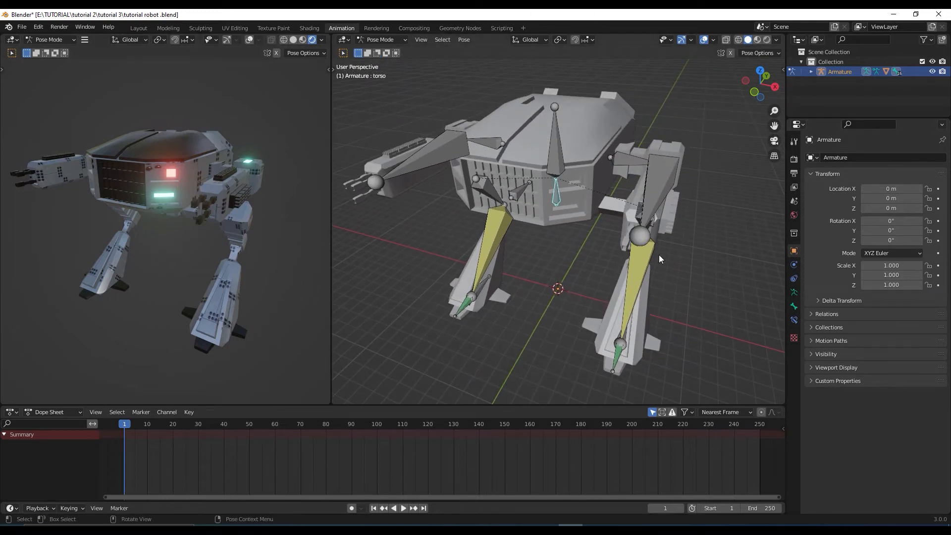
pyautogui.moveTo(444, 230); pyautogui.dragTo(474, 219, button='middle')
pyautogui.scroll(-3, 446, 225)
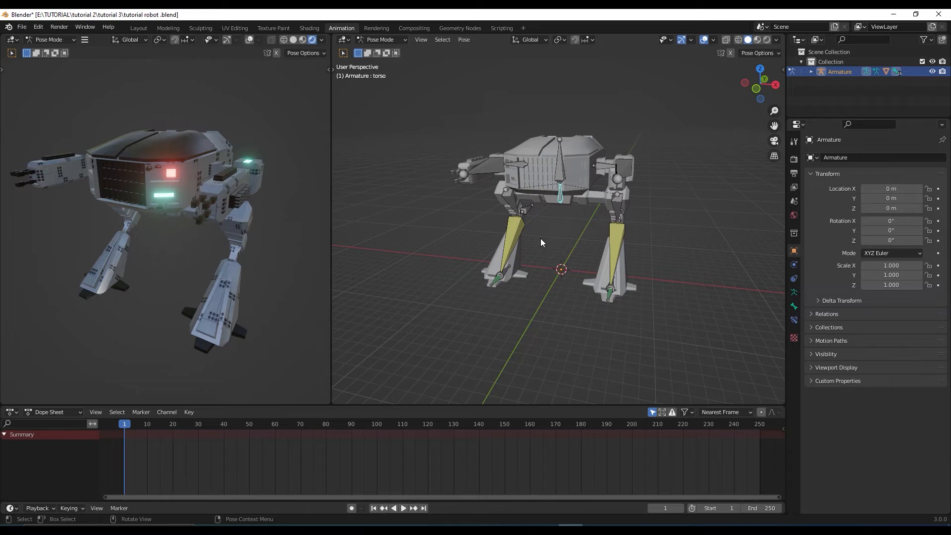
pyautogui.scroll(3, 545, 210)
pyautogui.moveTo(536, 217); pyautogui.dragTo(549, 174, button='middle')
# Step: Activate the Move tool and insert a Location, Rotation & Scale keyframe for the torso bone at frame 1
pyautogui.hotkey('shift', 'space')
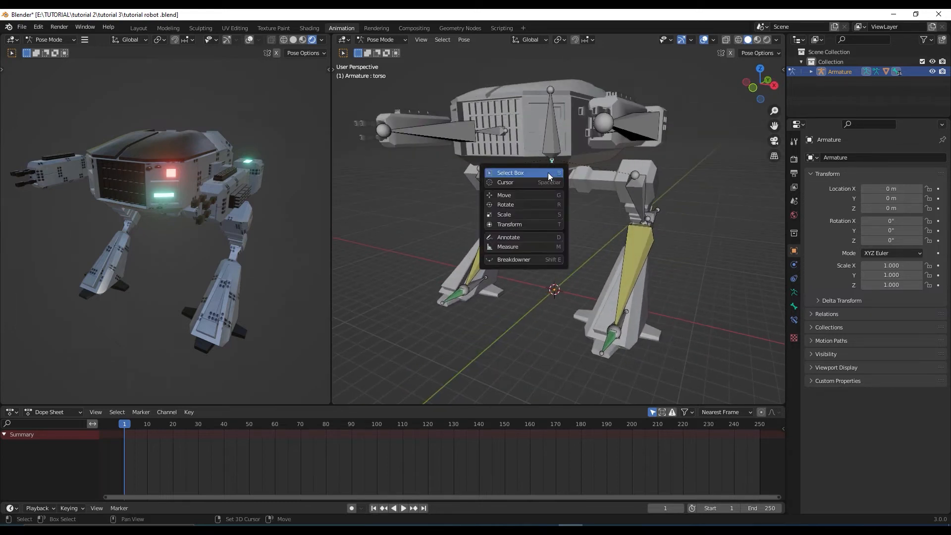
pyautogui.press('g')
pyautogui.moveTo(552, 155)
pyautogui.mouseDown()
pyautogui.moveTo(551, 163)
pyautogui.moveTo(555, 144)
pyautogui.moveTo(556, 161)
pyautogui.mouseUp()
pyautogui.hotkey('ctrl', 'z')
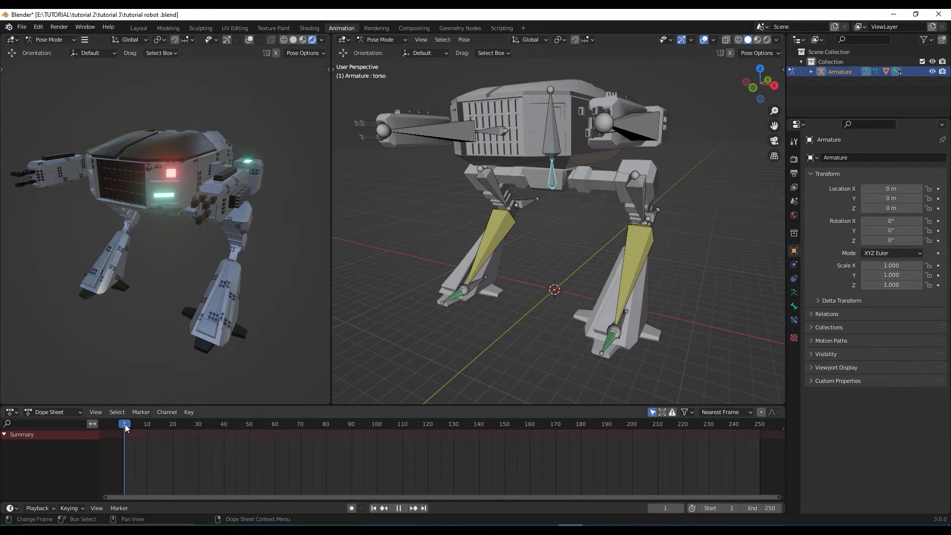
pyautogui.moveTo(125, 425); pyautogui.dragTo(125, 427)
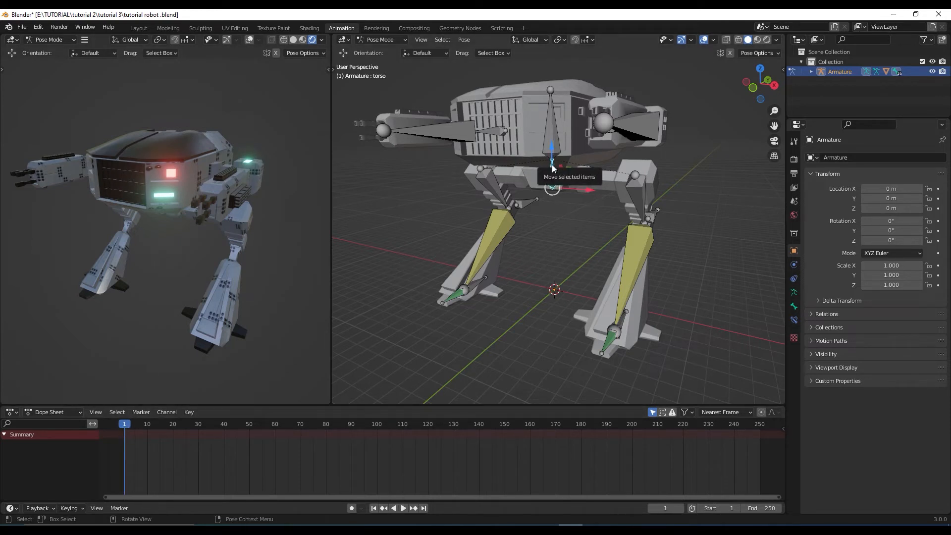
pyautogui.press('i')
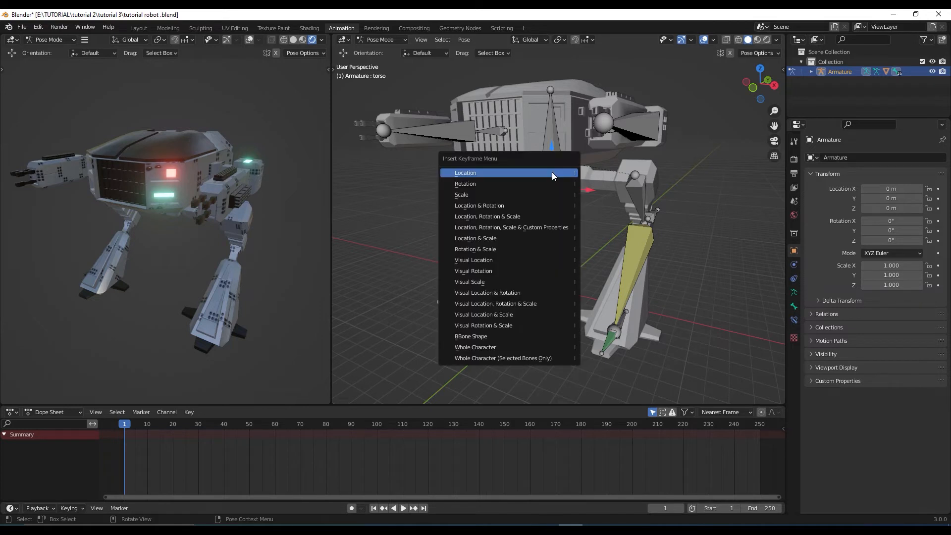
pyautogui.click(539, 218)
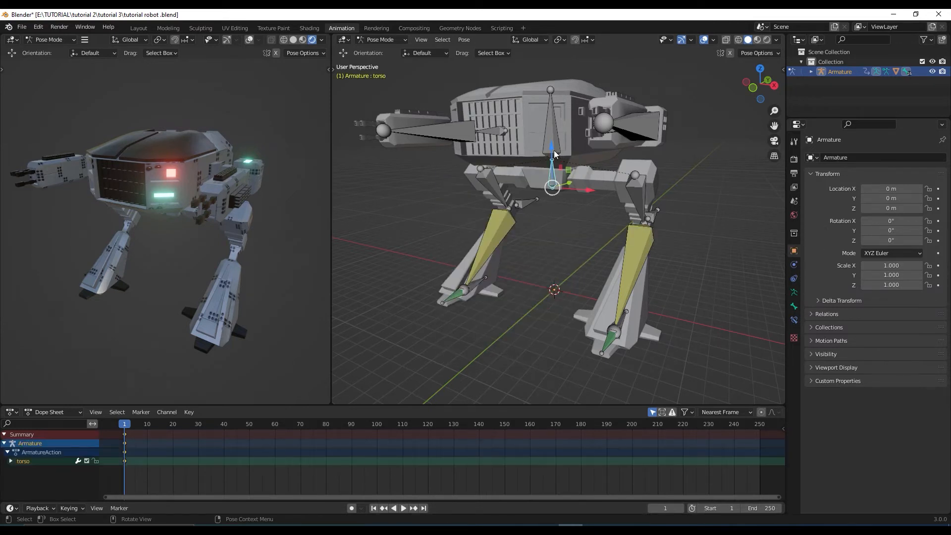
# Step: Lower the torso bone about 2 m along the Z axis without keyframing it, and scrub the timeline near frame 1
pyautogui.press('g')
pyautogui.press('z')
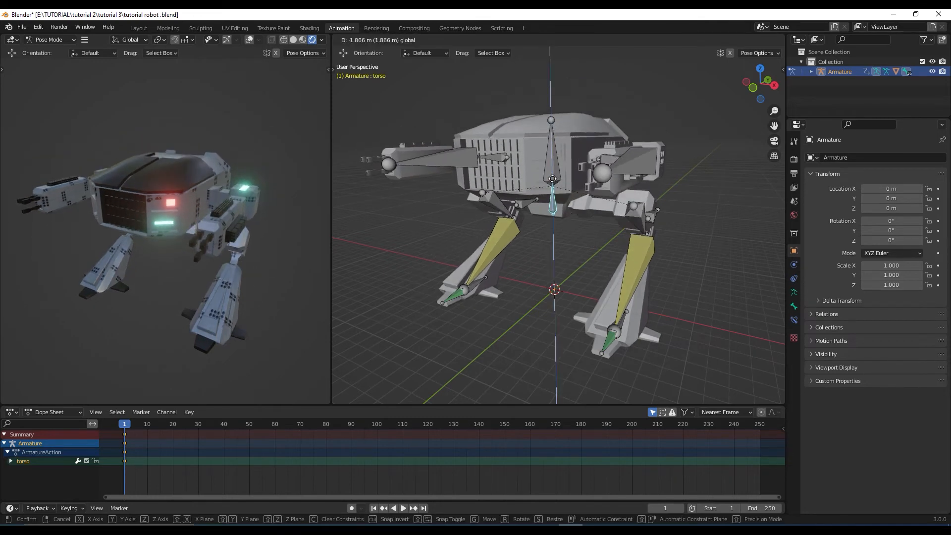
pyautogui.click(552, 182)
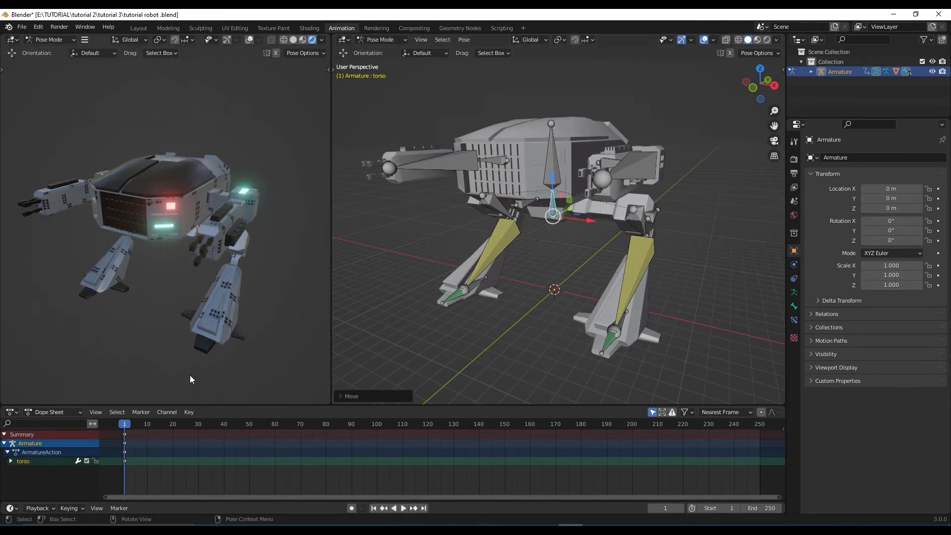
pyautogui.press('space')
pyautogui.moveTo(145, 424); pyautogui.dragTo(123, 431)
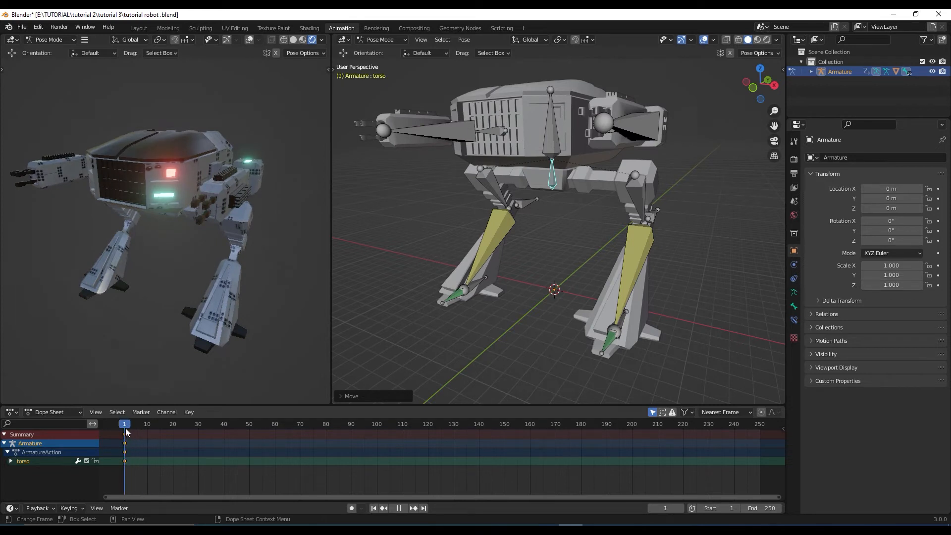
pyautogui.press('space')
# Step: Lower the torso bone into a crouch along the Z axis and keyframe that pose at frame 1
pyautogui.moveTo(553, 152); pyautogui.dragTo(549, 184)
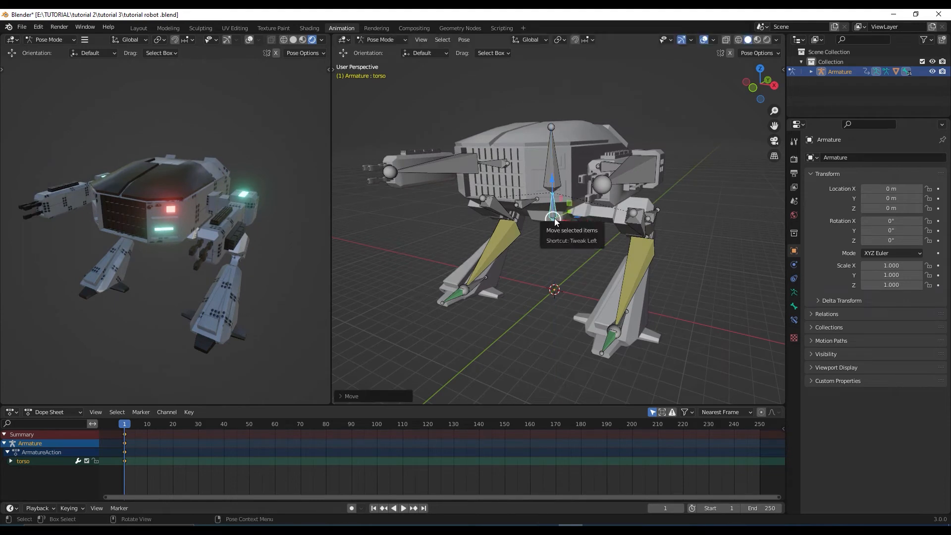
pyautogui.press('i')
pyautogui.click(554, 219)
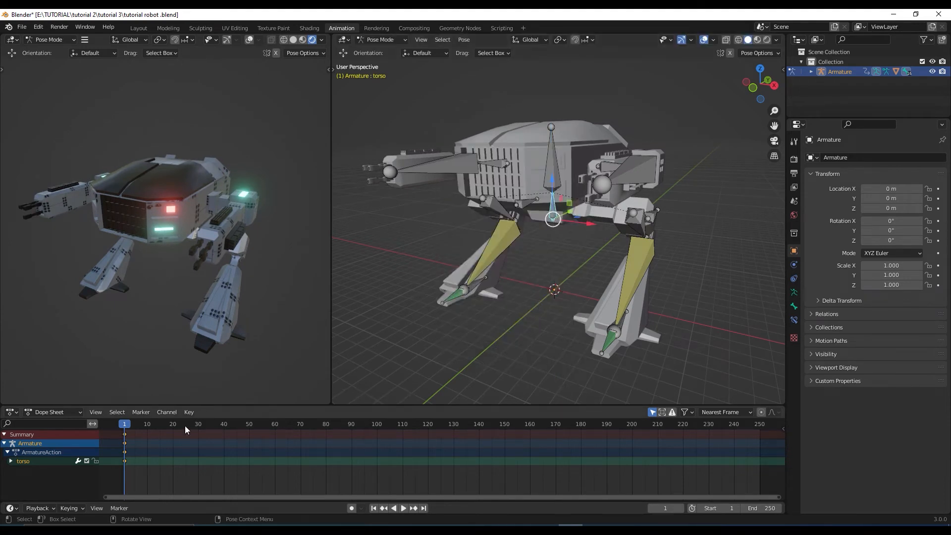
# Step: At frame 10, raise the torso bone about 2.2 m along the Z axis and insert a Location, Rotation & Scale keyframe
pyautogui.press('space')
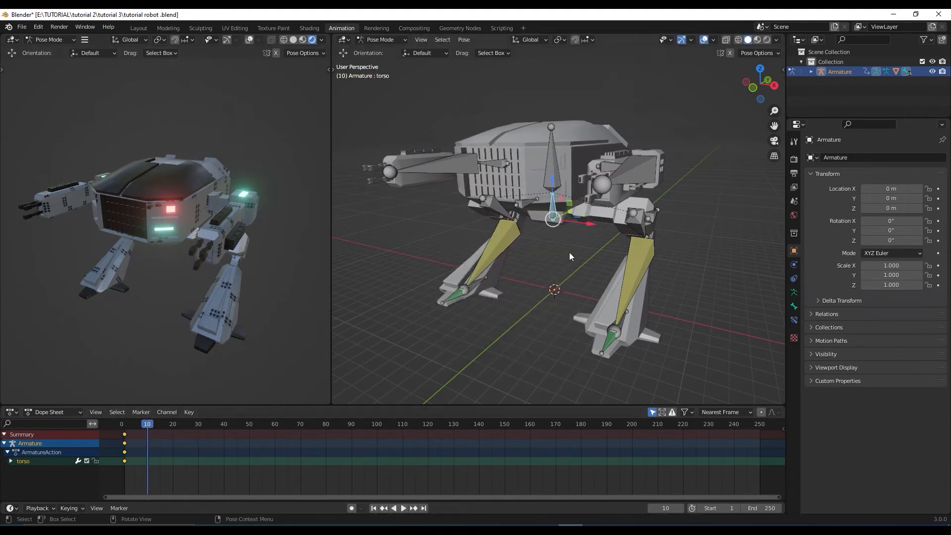
pyautogui.moveTo(557, 245); pyautogui.dragTo(577, 242, button='middle')
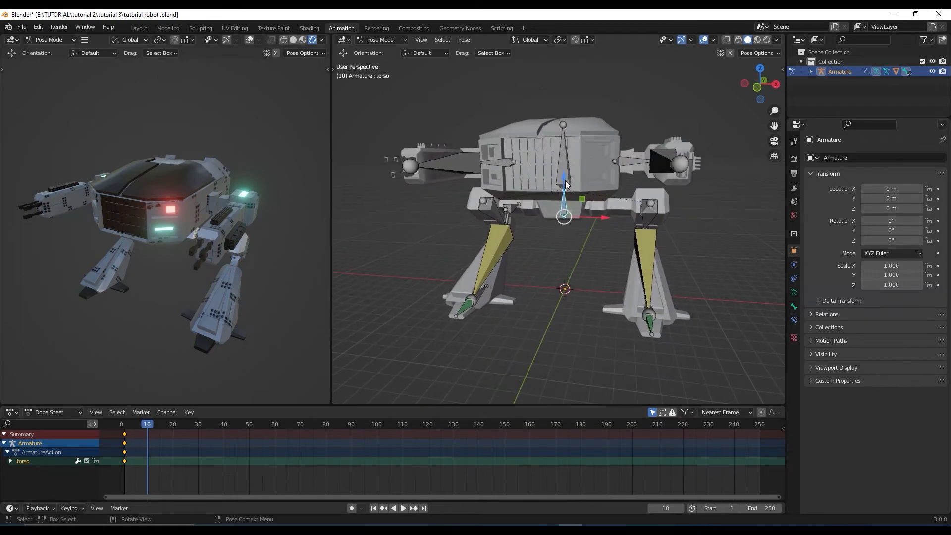
pyautogui.press('g')
pyautogui.press('z')
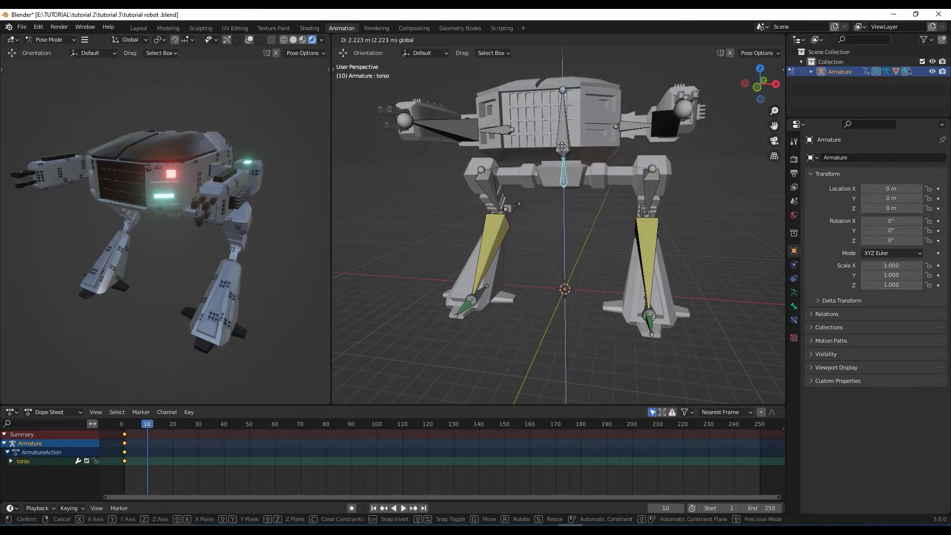
pyautogui.click(562, 146)
pyautogui.press('i')
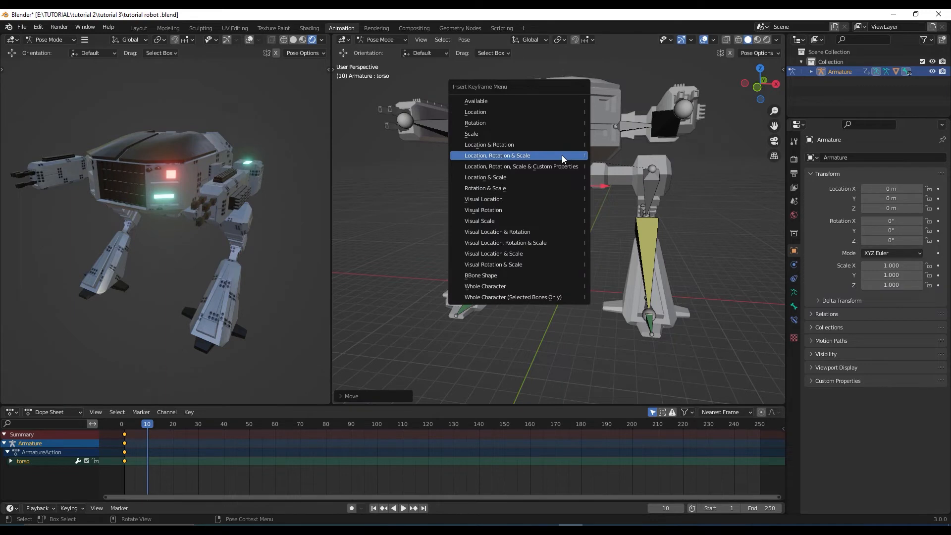
pyautogui.click(562, 156)
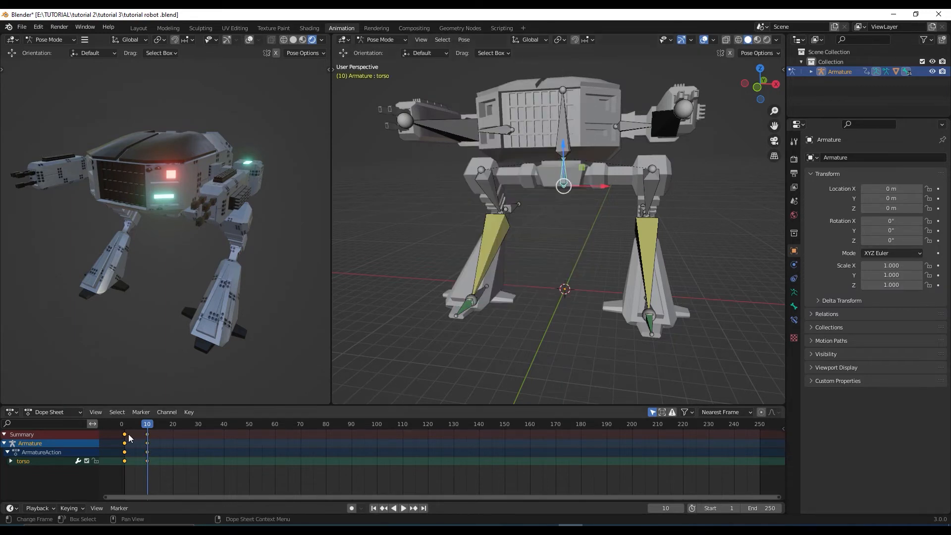
# Step: Scrub through the torso's keyframed motion and examine the robot's body, arms and legs from different angles and distances
pyautogui.moveTo(147, 427)
pyautogui.mouseDown()
pyautogui.moveTo(123, 425)
pyautogui.moveTo(147, 422)
pyautogui.mouseUp()
pyautogui.moveTo(600, 270); pyautogui.dragTo(563, 272, button='middle')
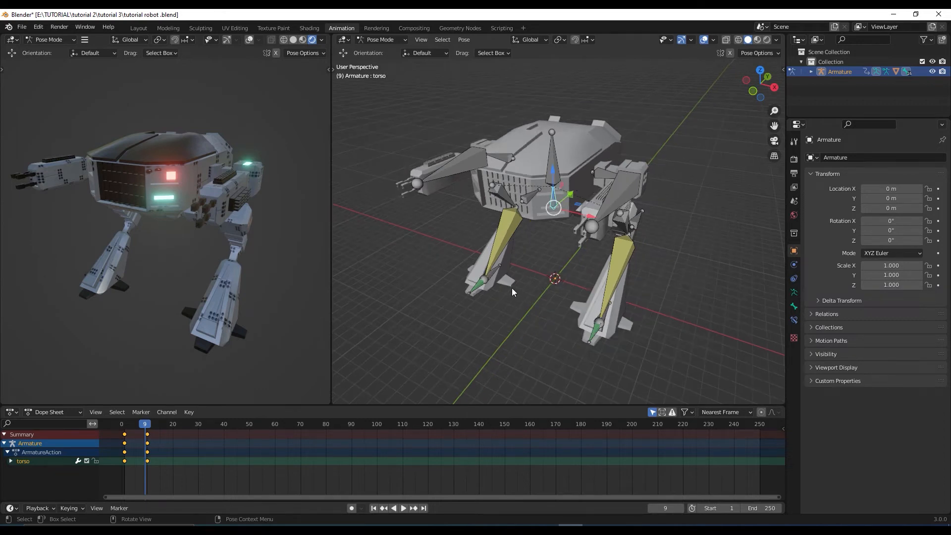
pyautogui.moveTo(512, 287)
pyautogui.mouseDown(button='middle')
pyautogui.moveTo(512, 260)
pyautogui.moveTo(512, 286)
pyautogui.mouseUp(button='middle')
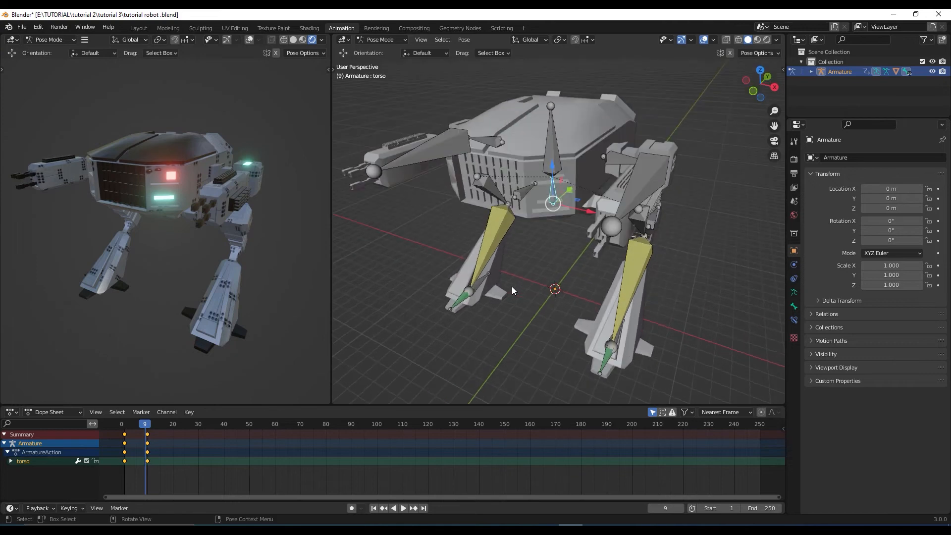
pyautogui.scroll(4, 547, 267)
pyautogui.scroll(-4, 551, 280)
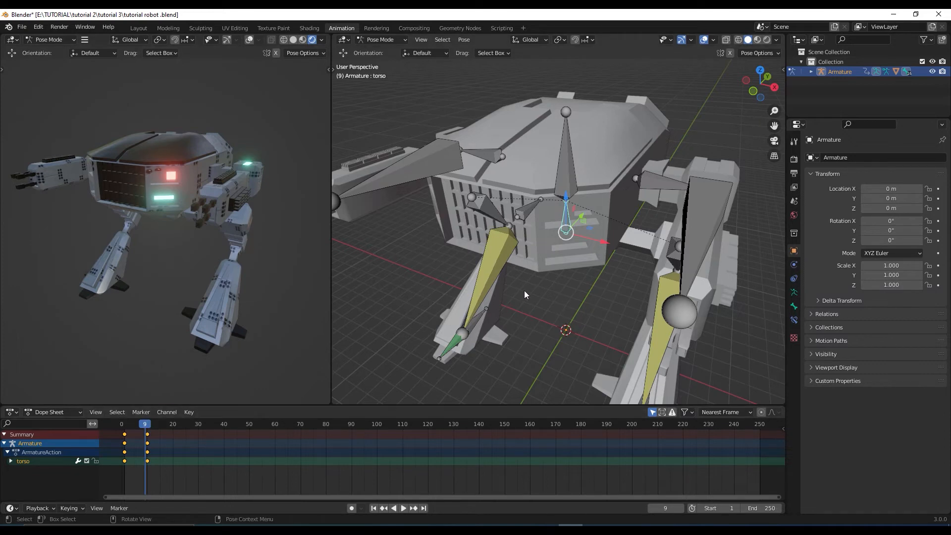
pyautogui.moveTo(524, 290)
pyautogui.mouseDown(button='middle')
pyautogui.moveTo(535, 303)
pyautogui.moveTo(523, 293)
pyautogui.moveTo(539, 283)
pyautogui.moveTo(516, 292)
pyautogui.mouseUp(button='middle')
pyautogui.scroll(3, 539, 283)
pyautogui.scroll(-2, 539, 283)
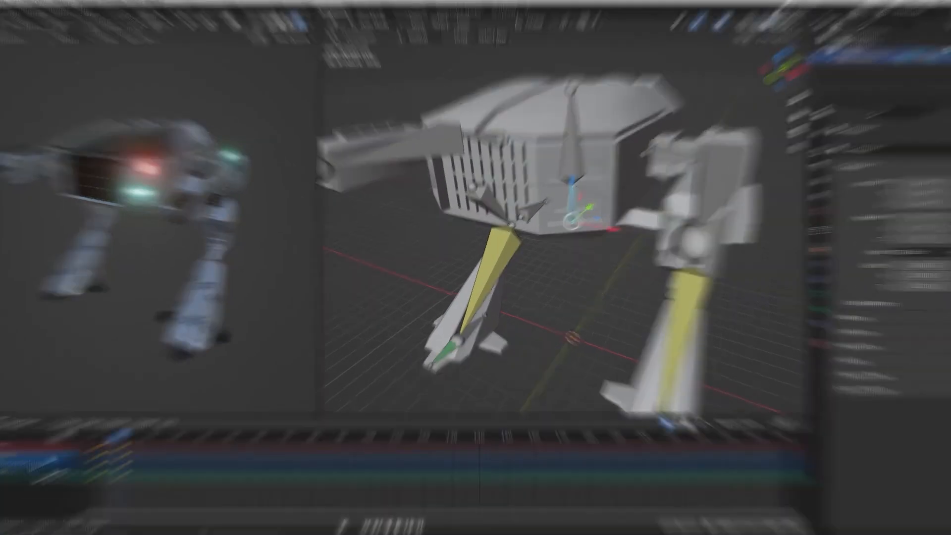
pyautogui.press('space')
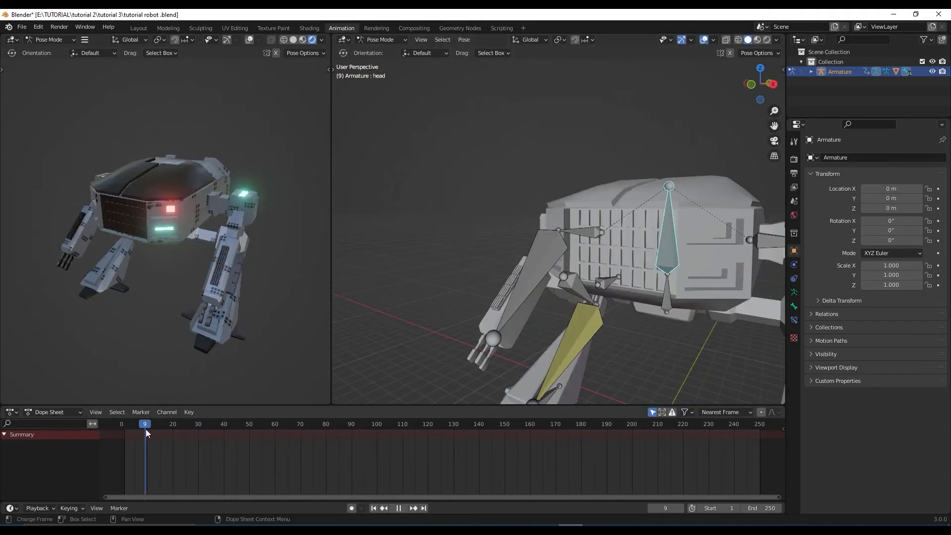
# Step: Rotate the left hand bone to raise the arm at frame 44, and scrub through the arm and head motion
pyautogui.press('space')
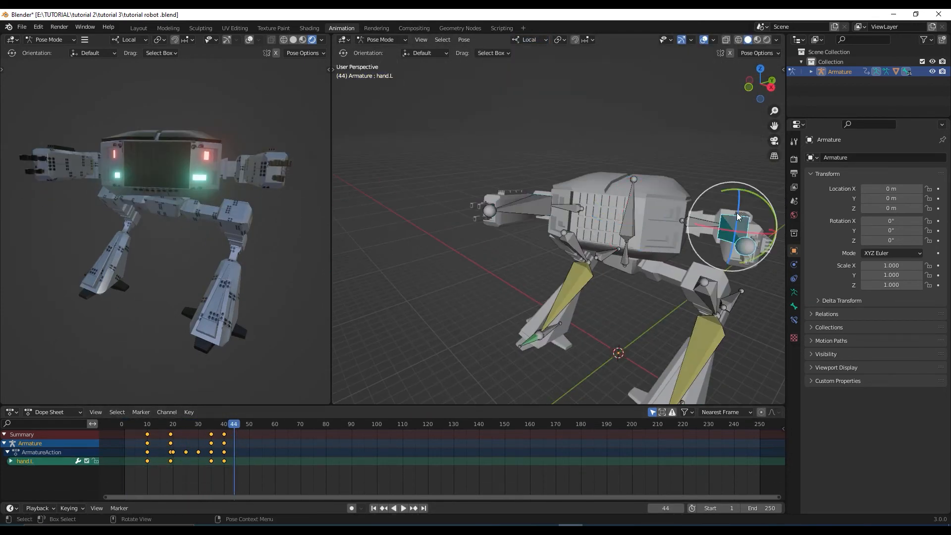
pyautogui.moveTo(729, 258); pyautogui.dragTo(734, 226)
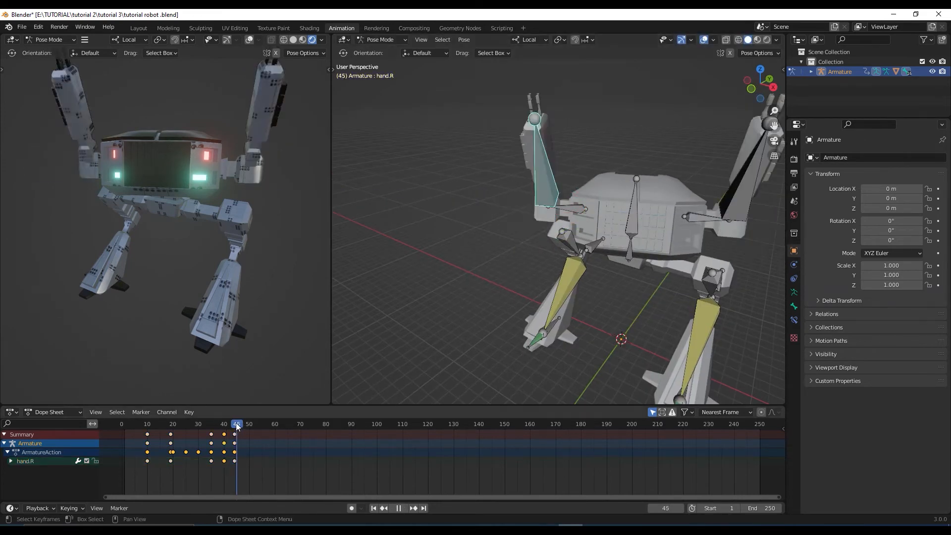
pyautogui.moveTo(236, 423); pyautogui.dragTo(224, 427)
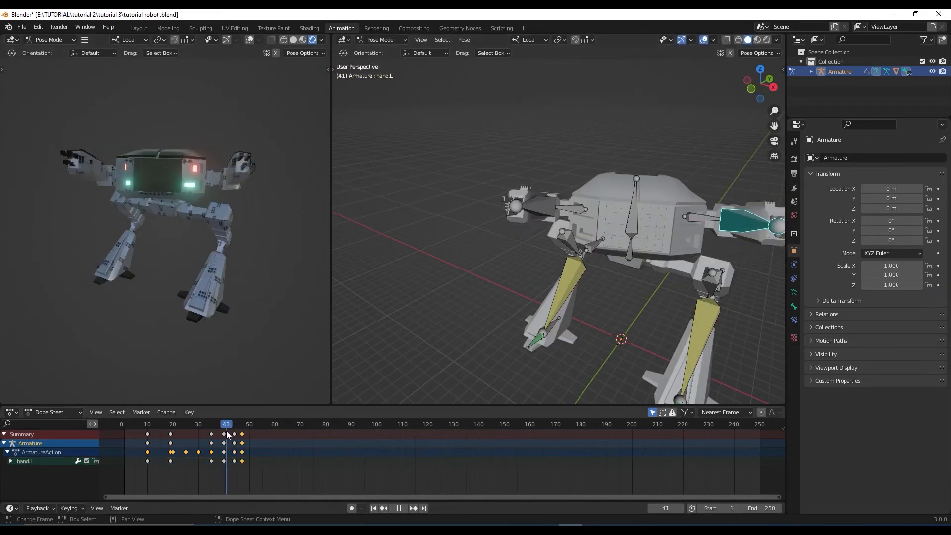
pyautogui.moveTo(594, 268); pyautogui.dragTo(618, 277, button='middle')
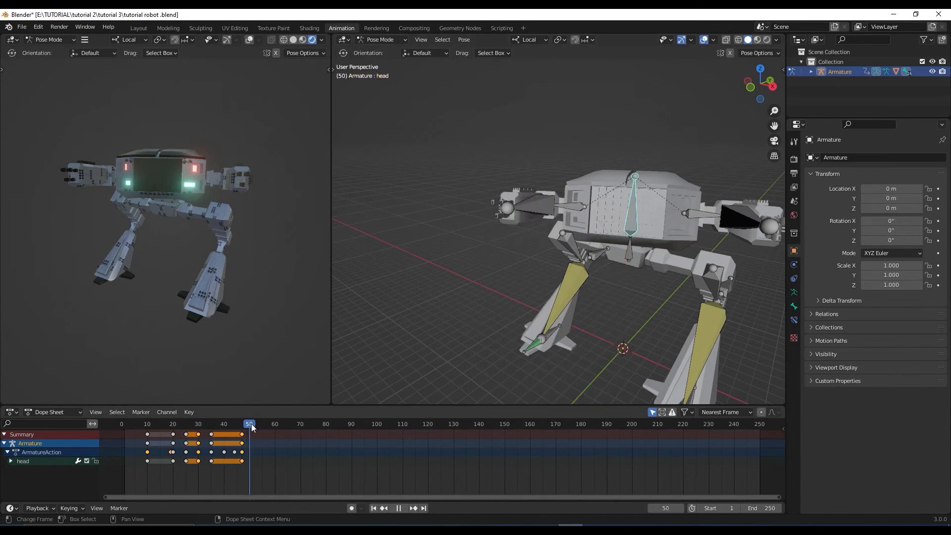
pyautogui.moveTo(252, 423); pyautogui.dragTo(147, 430)
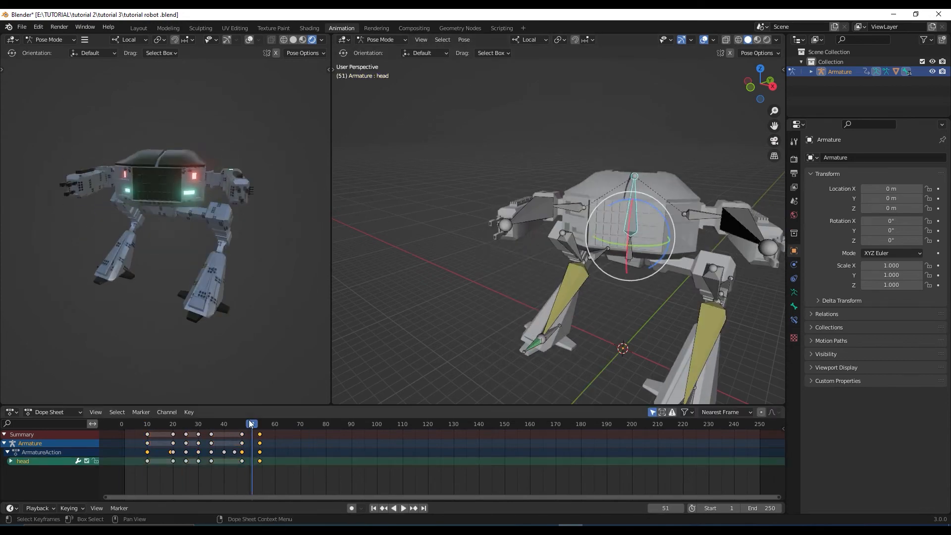
pyautogui.moveTo(589, 322); pyautogui.dragTo(600, 327, button='middle')
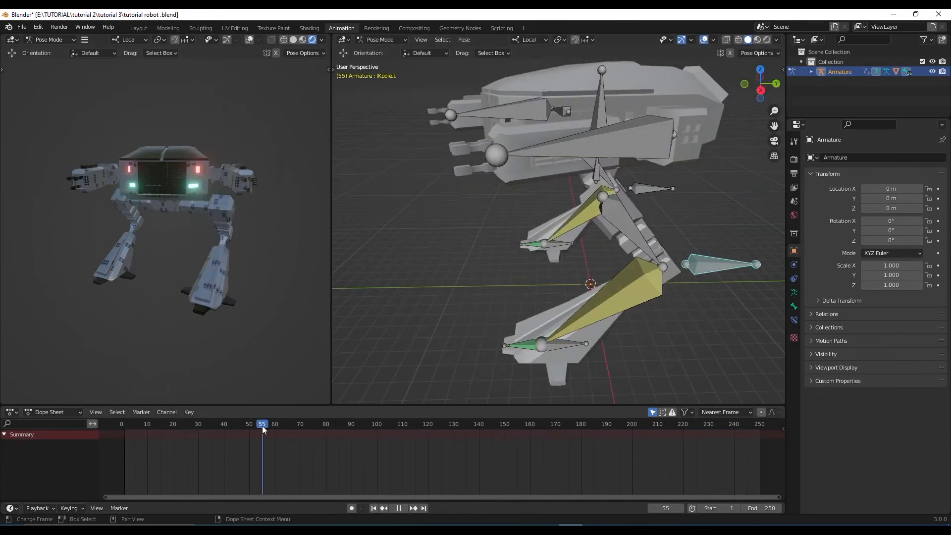
# Step: Move the left leg's IK pole bone about 0.41 m along its local axis at frame 65
pyautogui.click(714, 250)
pyautogui.press('g')
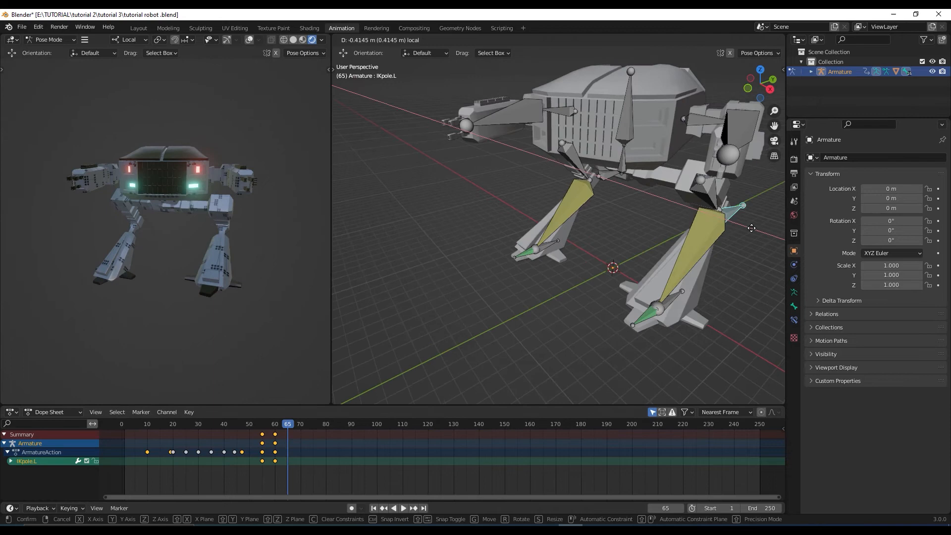
pyautogui.click(751, 228)
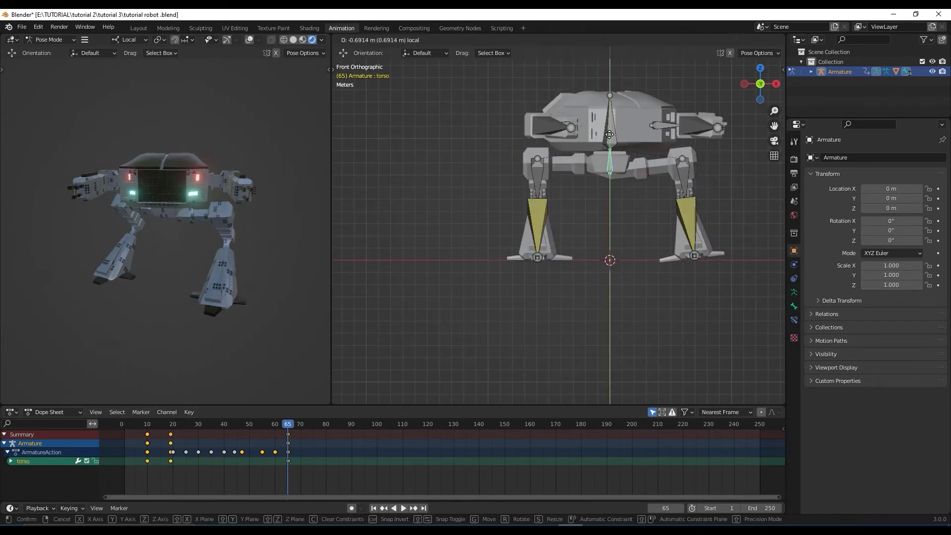
# Step: Scrub the leg motion just before frame 65 and insert a keyframe for the right foot's IK target bone at frame 65
pyautogui.moveTo(286, 430)
pyautogui.mouseDown()
pyautogui.moveTo(240, 429)
pyautogui.moveTo(286, 431)
pyautogui.moveTo(276, 436)
pyautogui.mouseUp()
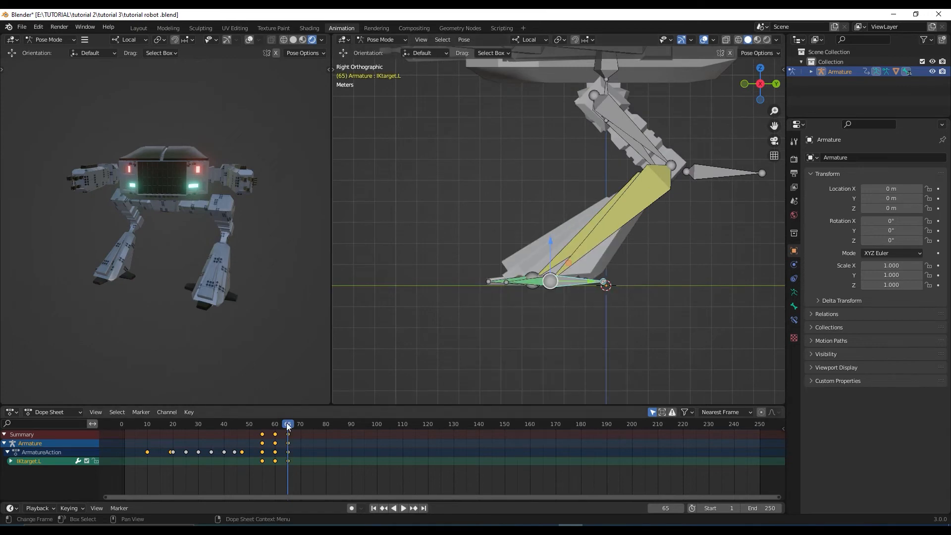
pyautogui.moveTo(286, 423); pyautogui.dragTo(272, 423)
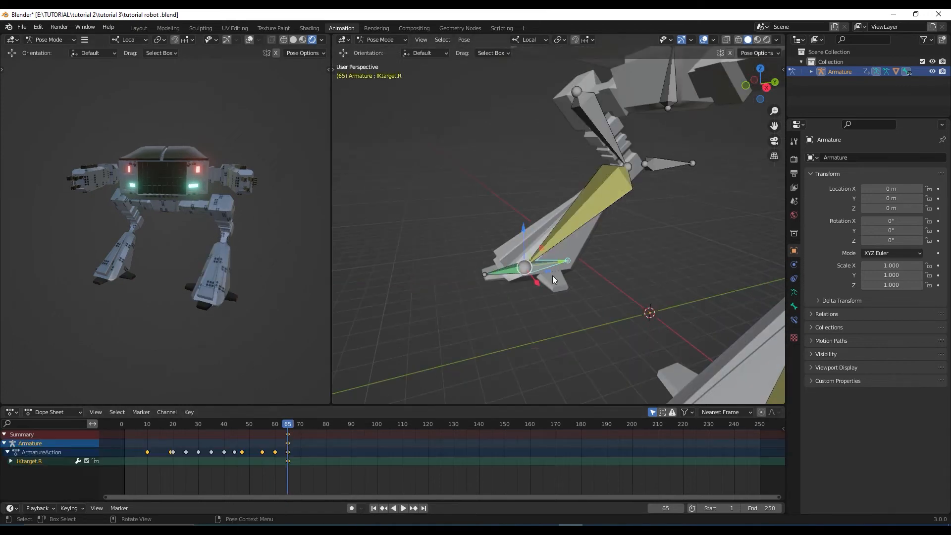
pyautogui.press('i')
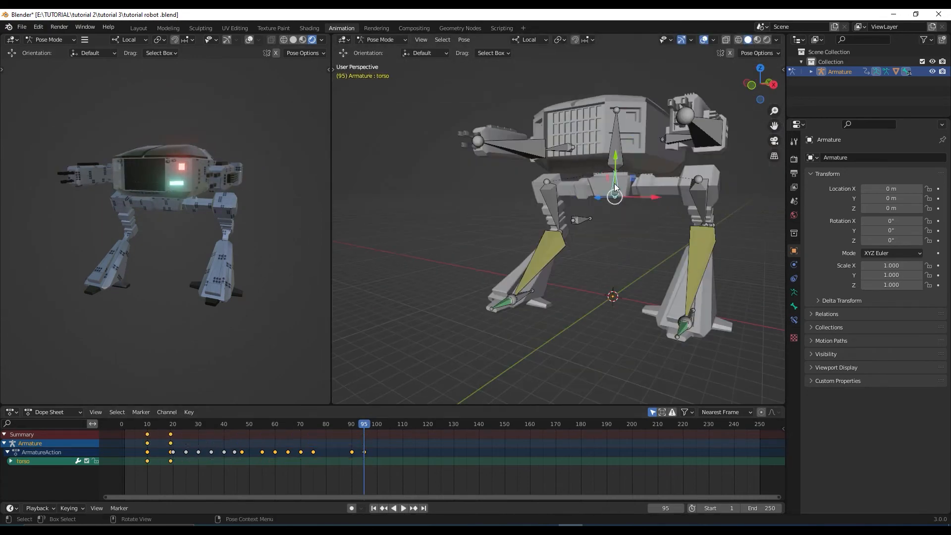
# Step: Widen the rendered viewport and play the robot's animation from the start of the timeline
pyautogui.press('space')
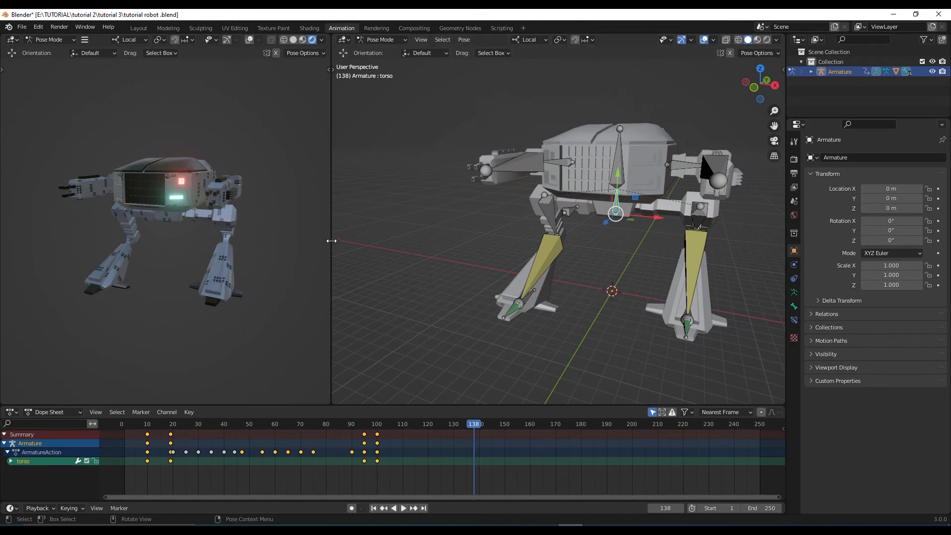
pyautogui.moveTo(331, 241); pyautogui.dragTo(437, 249)
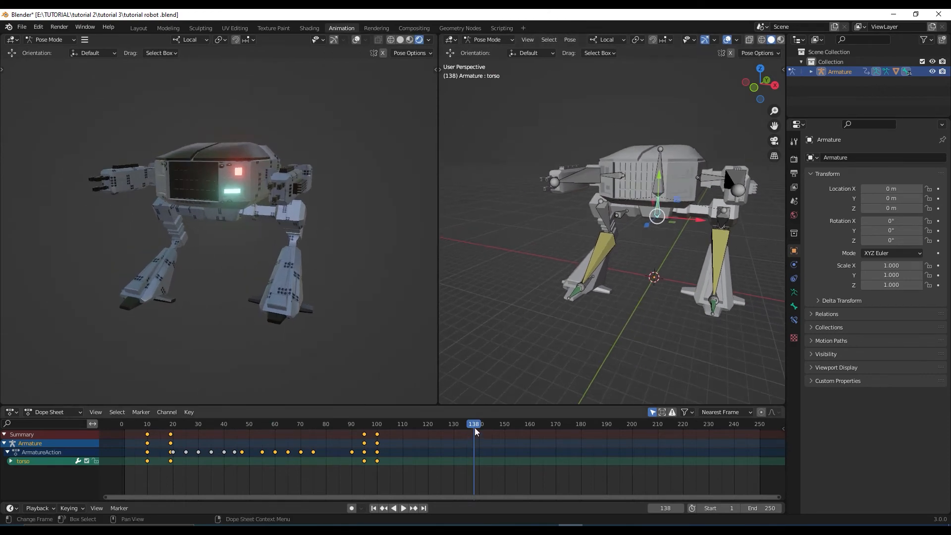
pyautogui.moveTo(475, 427); pyautogui.dragTo(117, 423)
pyautogui.press('space')
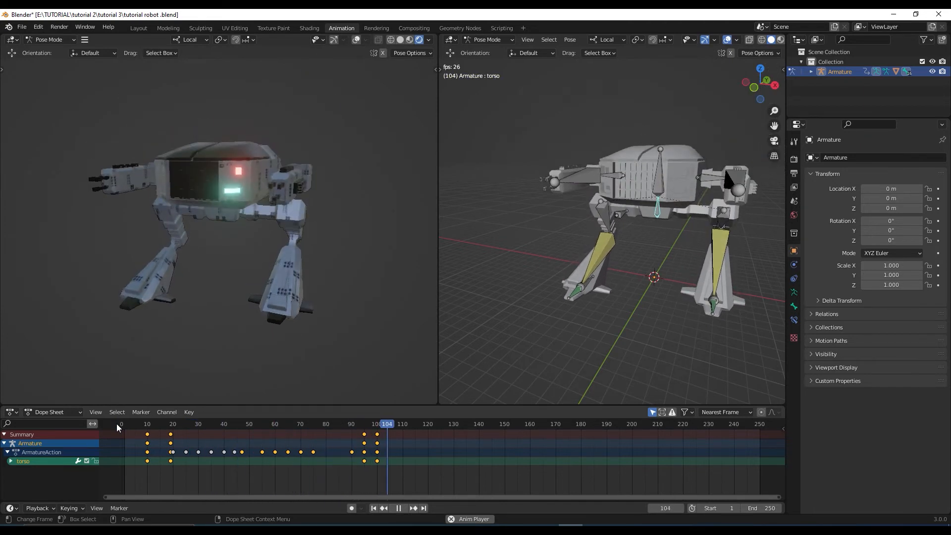
pyautogui.press('space')
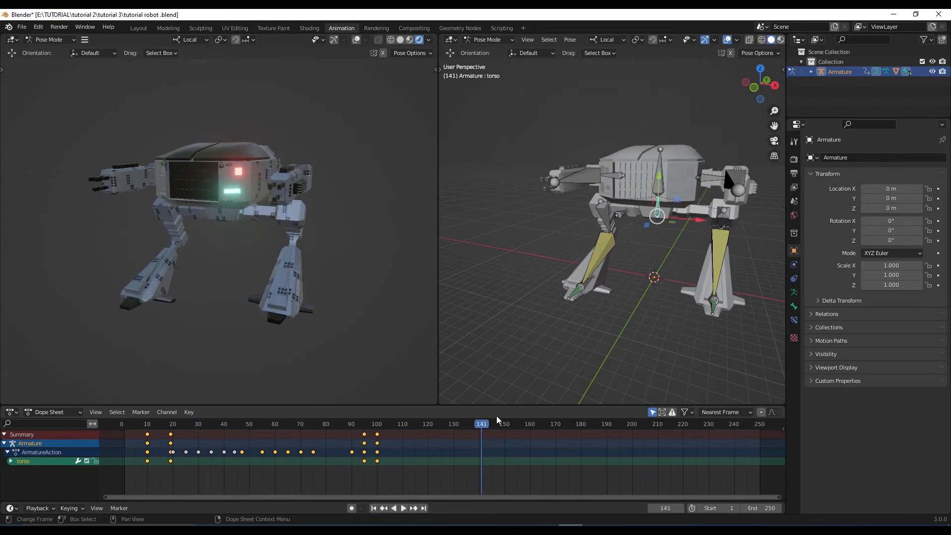
# Step: Change the Dope Sheet area to a Timeline editor and set the animation's end frame to 100
pyautogui.click(46, 413)
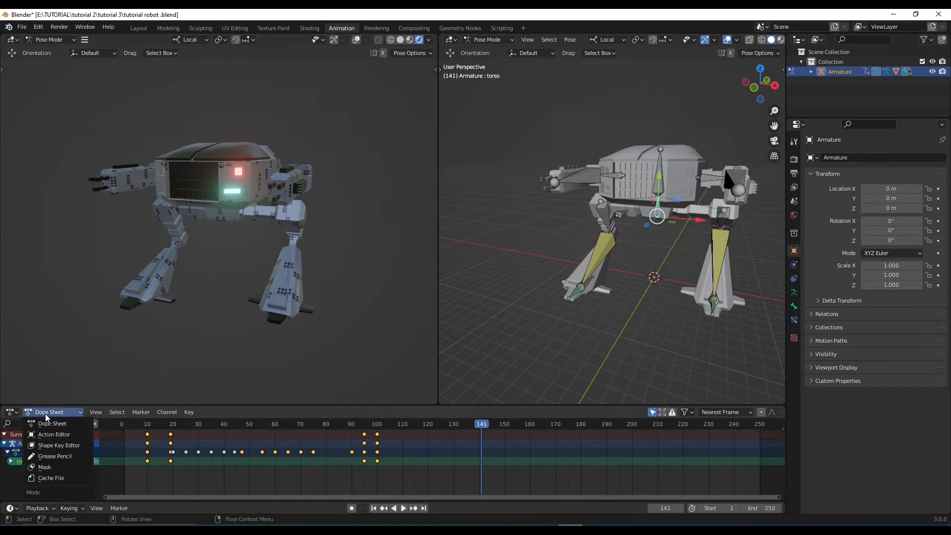
pyautogui.click(12, 412)
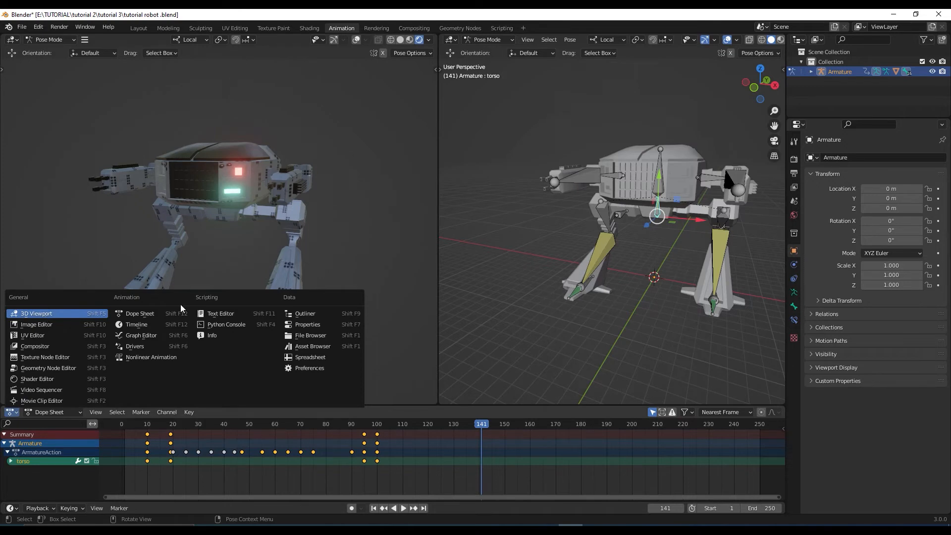
pyautogui.click(136, 324)
pyautogui.moveTo(481, 425); pyautogui.dragTo(379, 443)
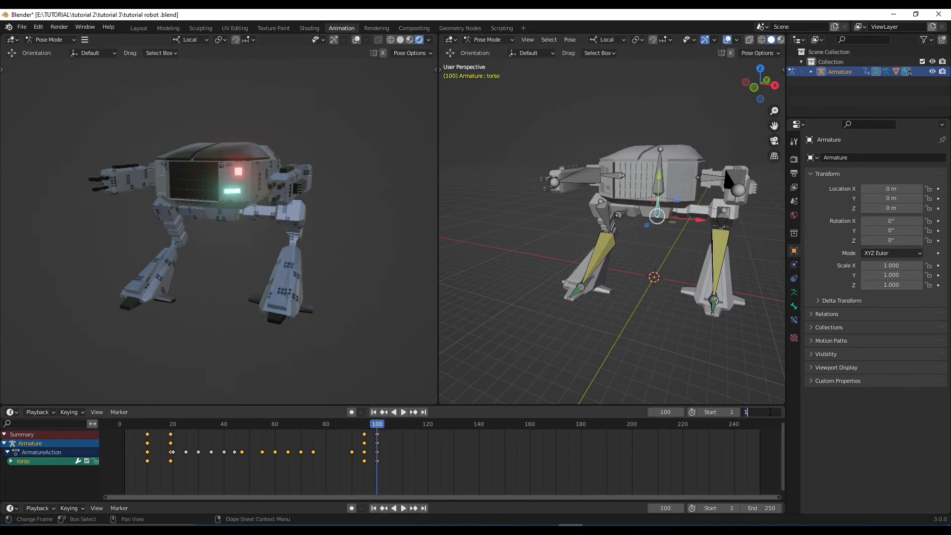
pyautogui.click(770, 411)
pyautogui.write('100')
pyautogui.press('Return')
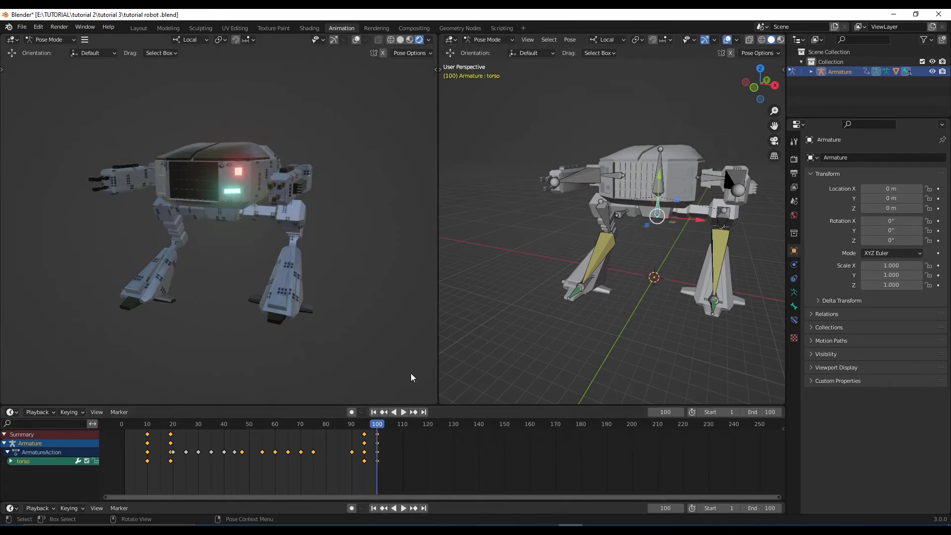
# Step: Play the shortened animation loop and scrub through its final frames to examine the robot's motion
pyautogui.press('space')
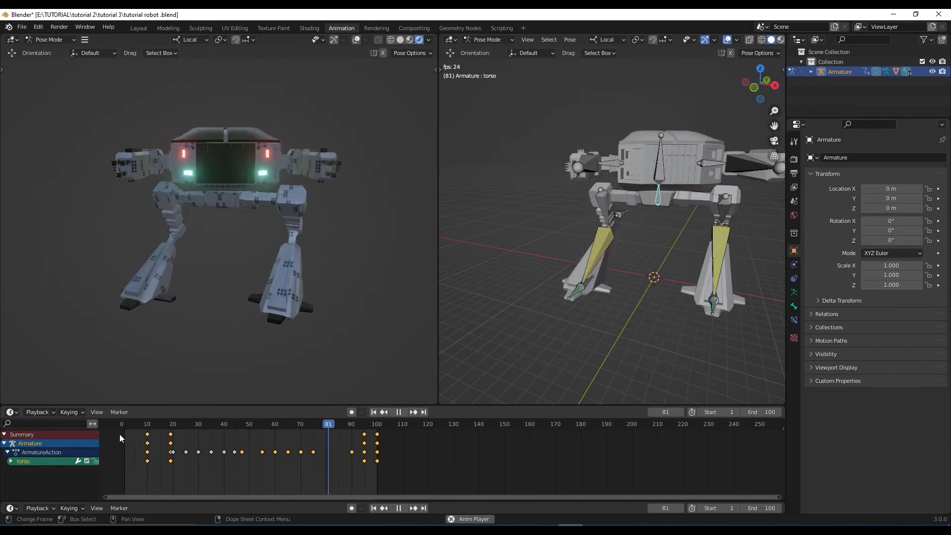
pyautogui.press('space')
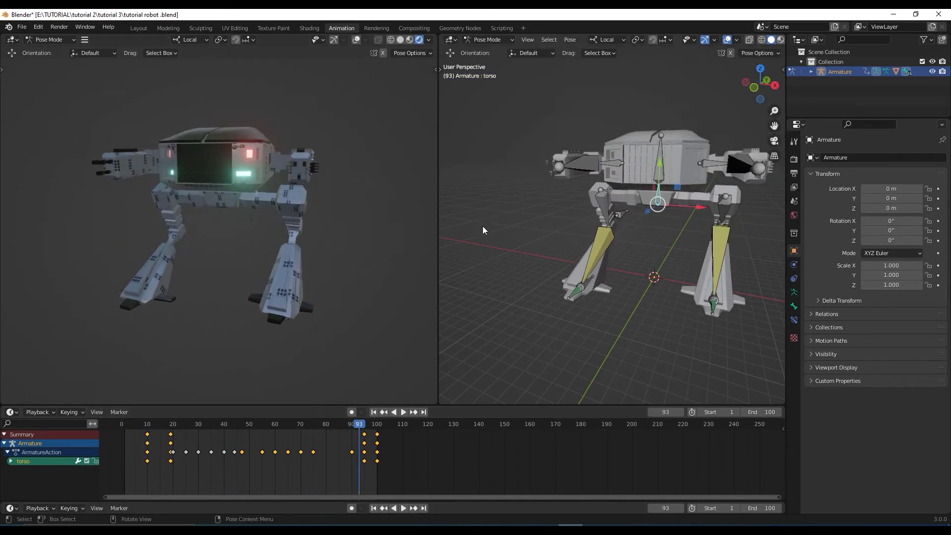
pyautogui.moveTo(497, 277); pyautogui.dragTo(504, 283, button='middle')
pyautogui.moveTo(361, 421); pyautogui.dragTo(341, 431)
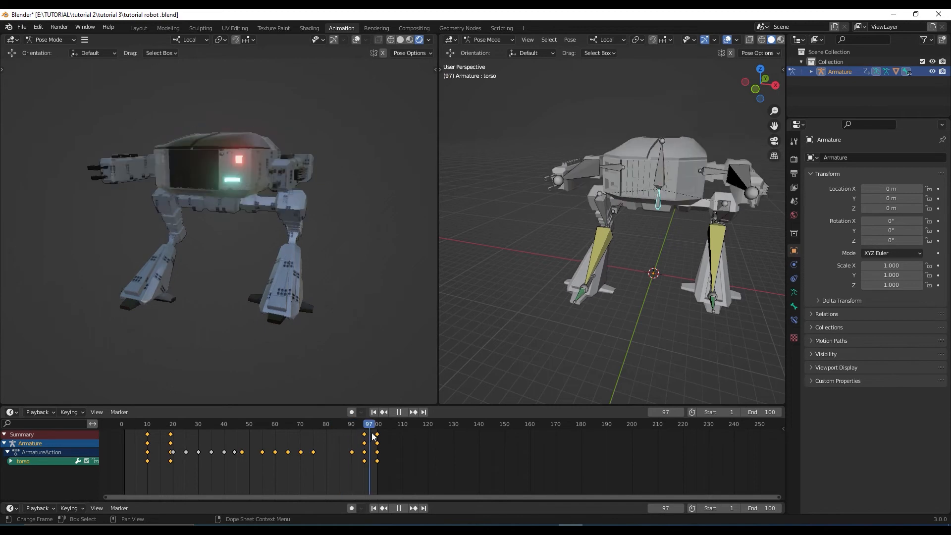
pyautogui.press('space')
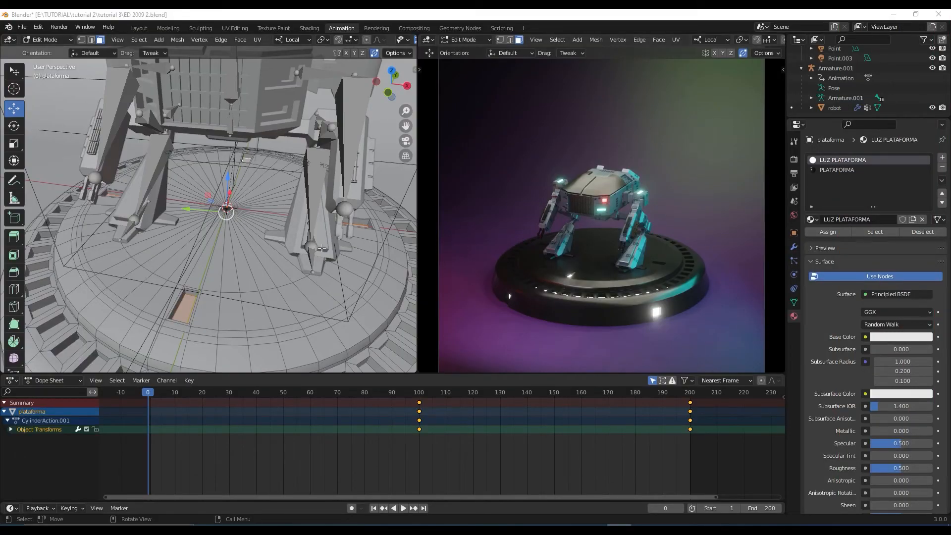
# Step: Play the platform scene's animation in the maximized rendered camera viewport, and restore the normal workspace layout
pyautogui.scroll(-6, 261, 231)
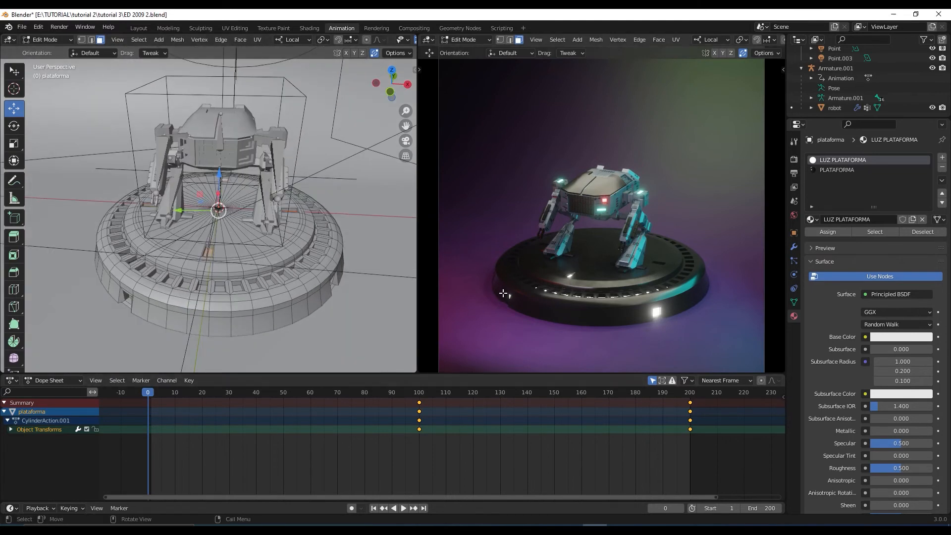
pyautogui.hotkey('ctrl', 'space')
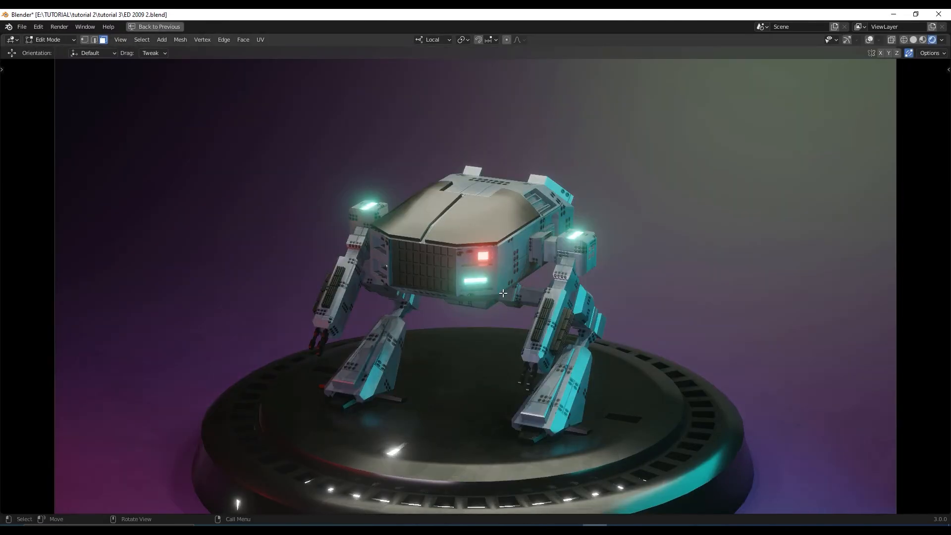
pyautogui.press('space')
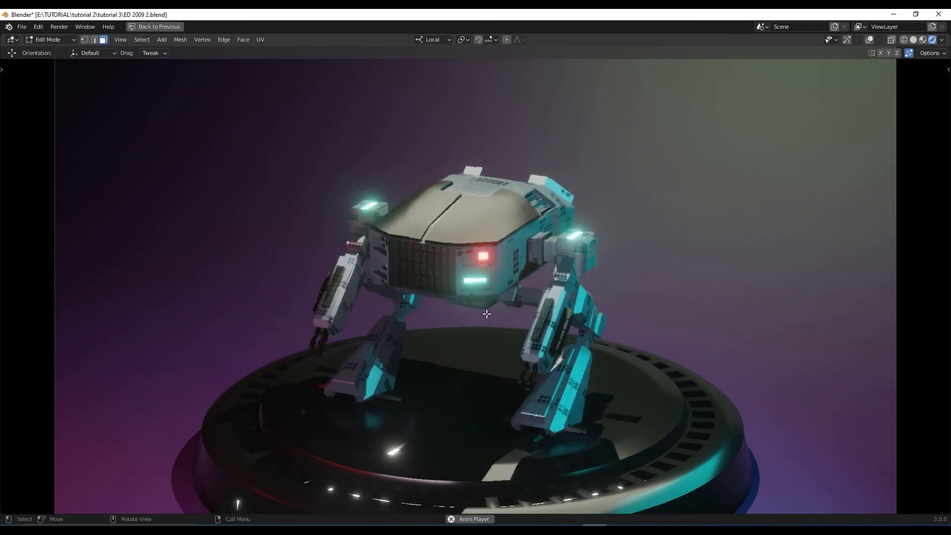
pyautogui.hotkey('ctrl', 'space')
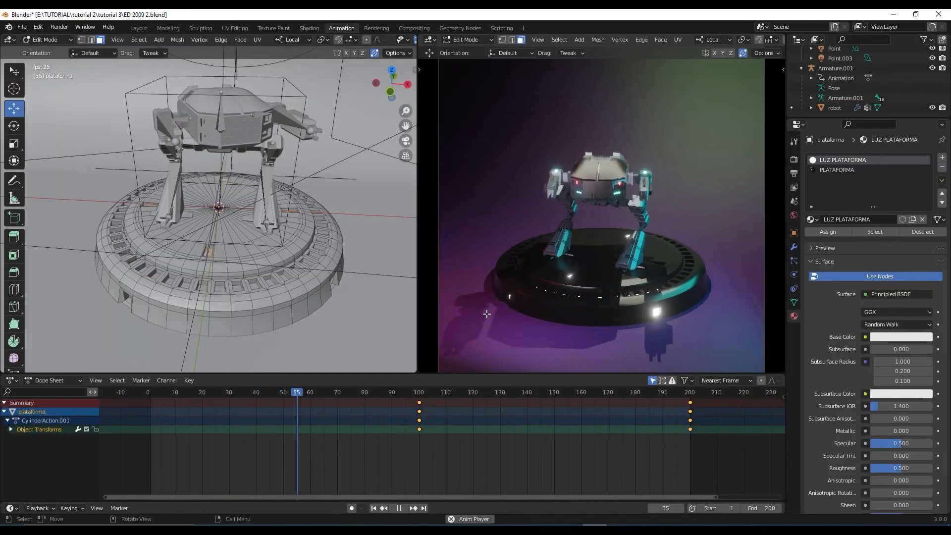
pyautogui.press('space')
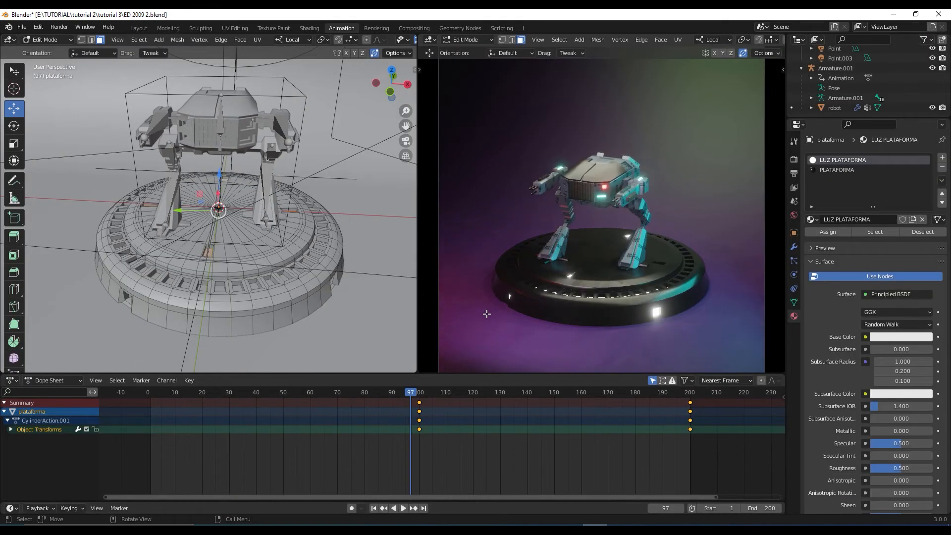
# Step: Shift the selected faces of the platform slightly while the whole backdrop and light setup is in view
pyautogui.scroll(-3, 314, 254)
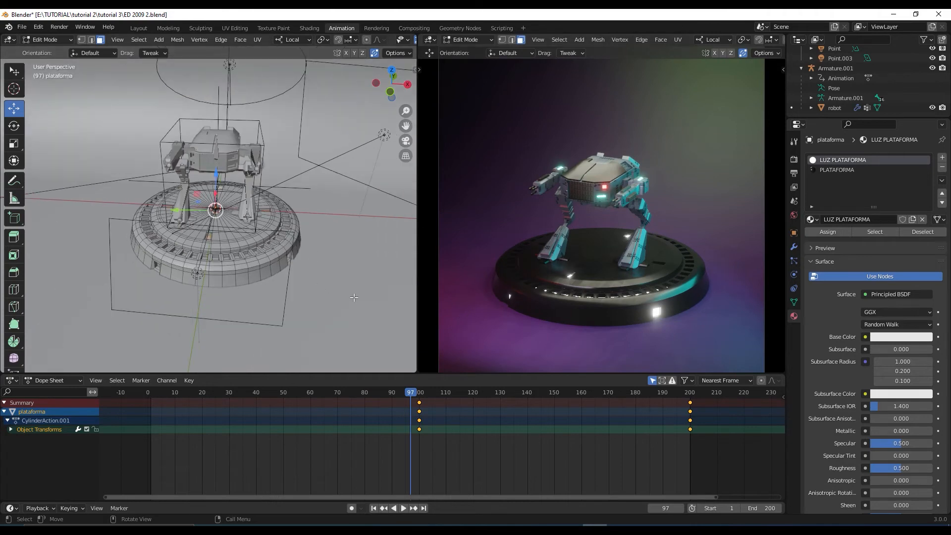
pyautogui.scroll(-3, 354, 298)
pyautogui.moveTo(354, 297); pyautogui.dragTo(338, 276, button='middle')
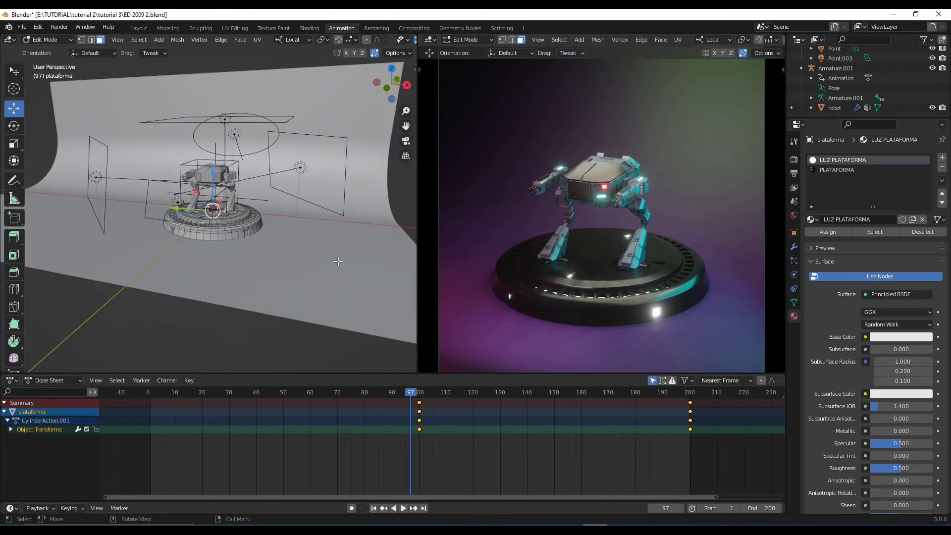
pyautogui.press('g')
pyautogui.click(320, 310)
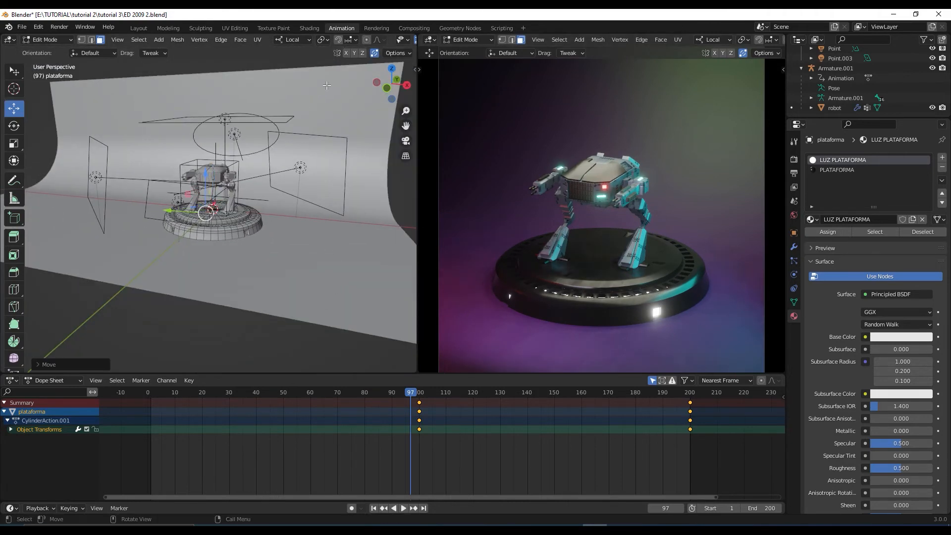
# Step: Set the modelling viewport to Material Preview shading and deselect the platform's faces
pyautogui.scroll(-2, 369, 42)
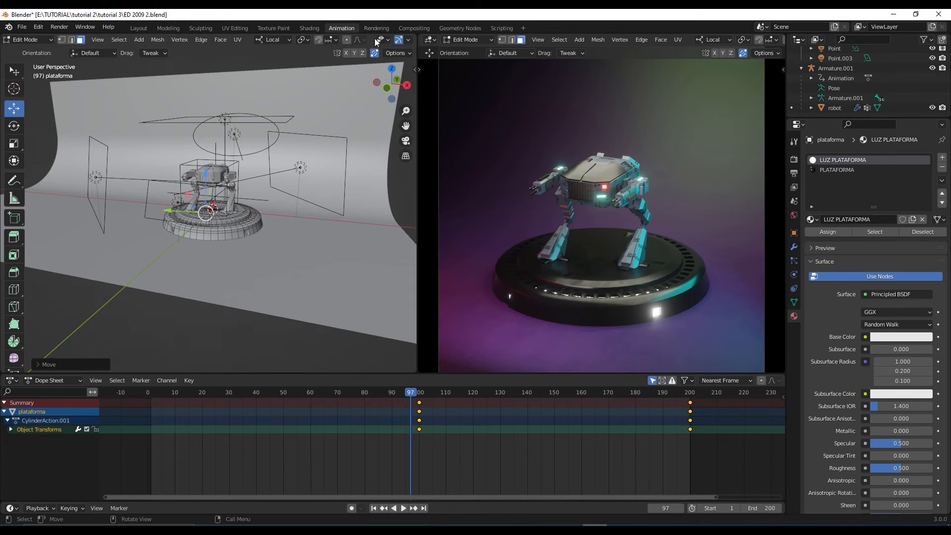
pyautogui.scroll(-5, 376, 43)
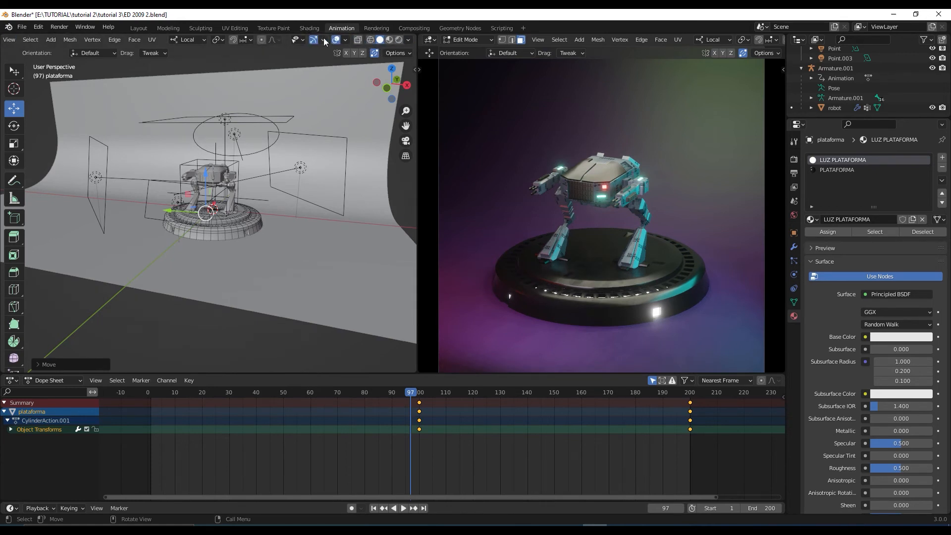
pyautogui.click(390, 40)
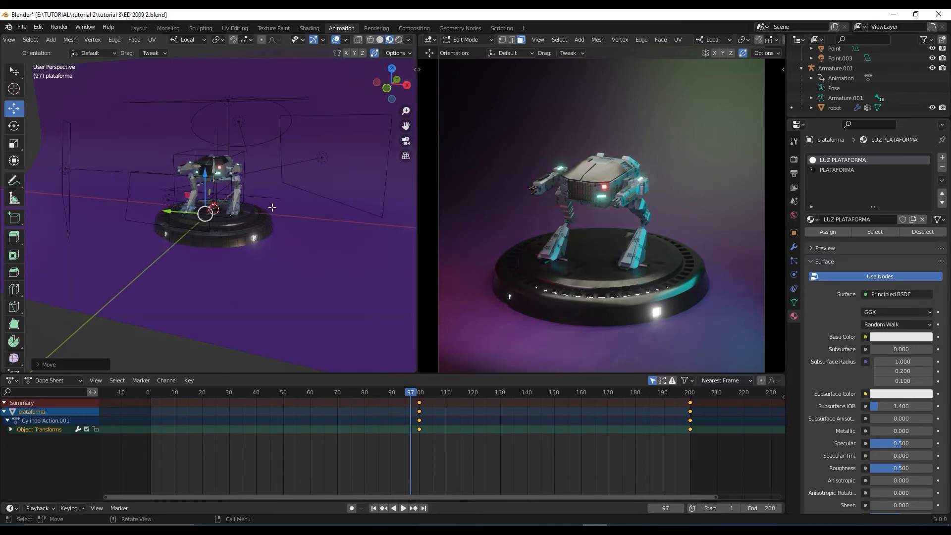
pyautogui.scroll(-4, 272, 207)
pyautogui.click(320, 256)
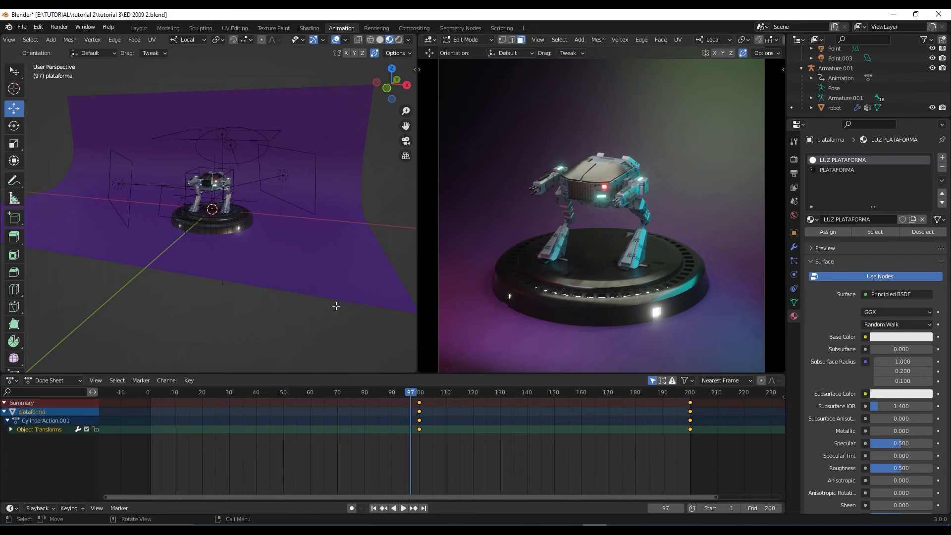
# Step: Leave Edit Mode on the platform and frame the robot scene in the modelling viewport
pyautogui.moveTo(355, 263); pyautogui.dragTo(321, 237, button='middle')
pyautogui.press('Tab')
pyautogui.scroll(5, 322, 237)
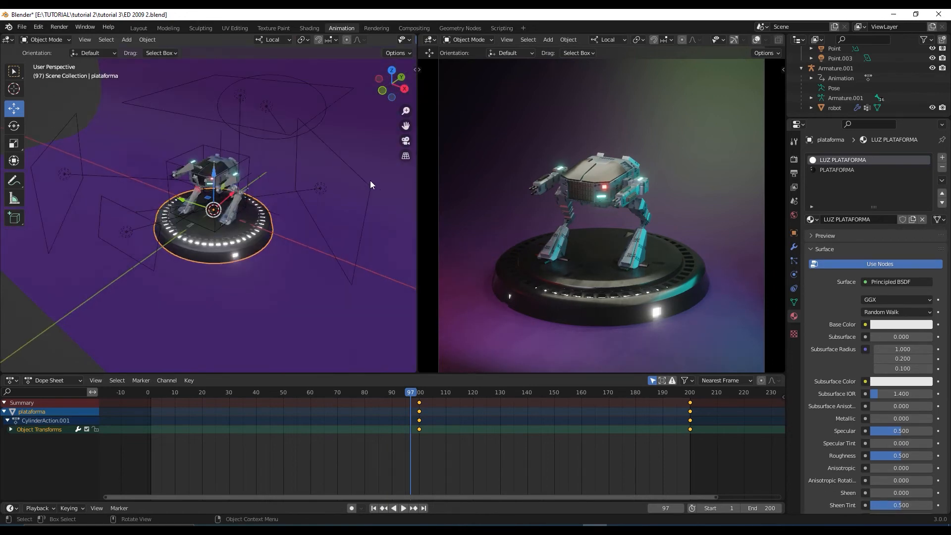
# Step: Select the purple backdrop and the platform in turn to examine their assigned materials
pyautogui.scroll(-3, 384, 162)
pyautogui.click(385, 162)
pyautogui.scroll(-3, 352, 231)
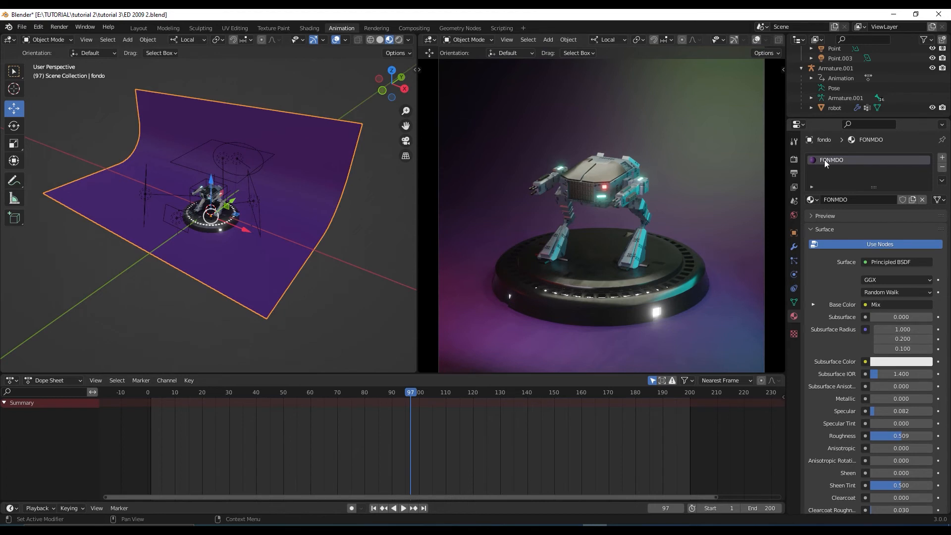
pyautogui.moveTo(287, 248); pyautogui.dragTo(284, 239, button='middle')
pyautogui.scroll(5, 281, 246)
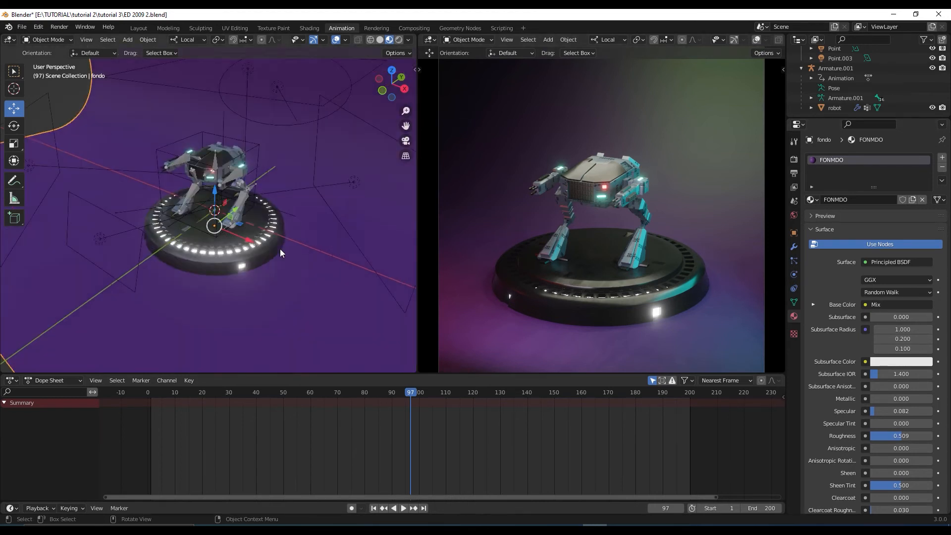
pyautogui.click(274, 242)
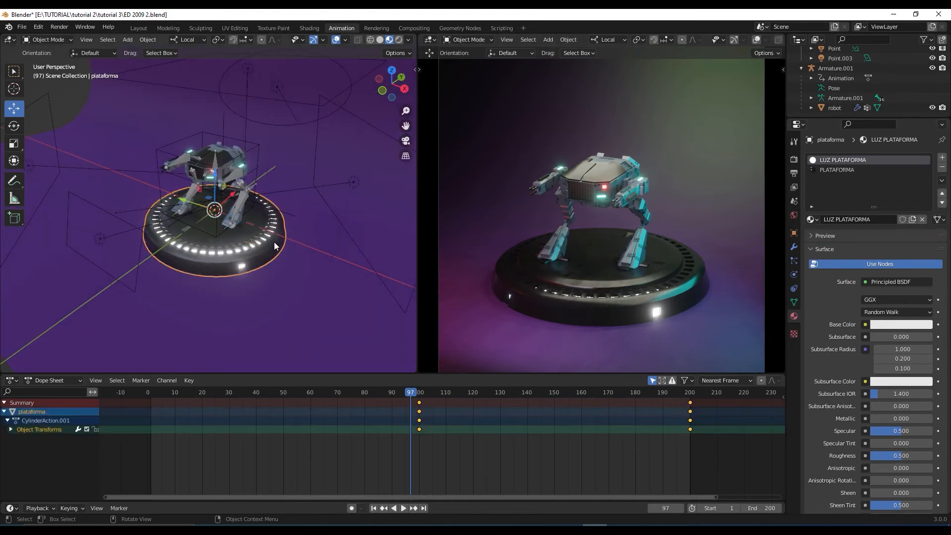
# Step: Set the modelling viewport to Solid shading and enable the Wireframe geometry overlay
pyautogui.click(380, 40)
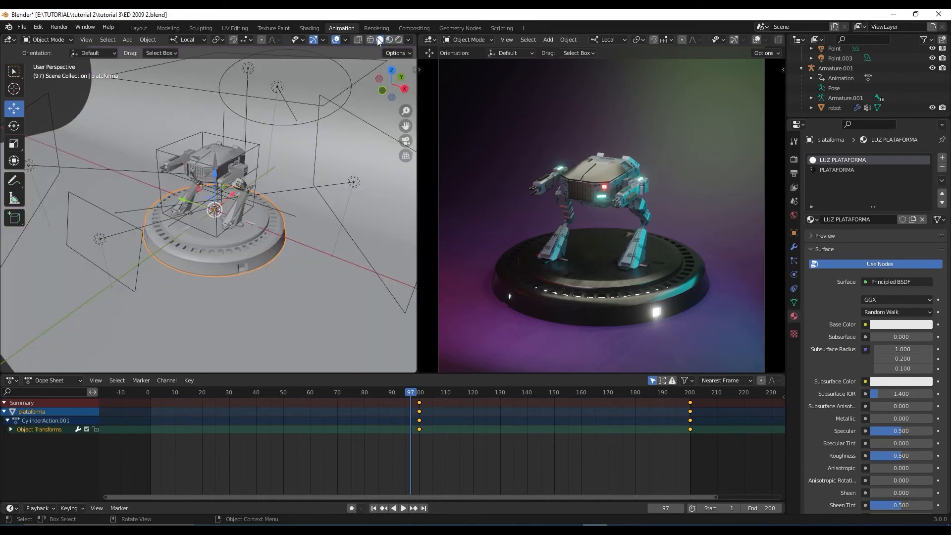
pyautogui.click(346, 40)
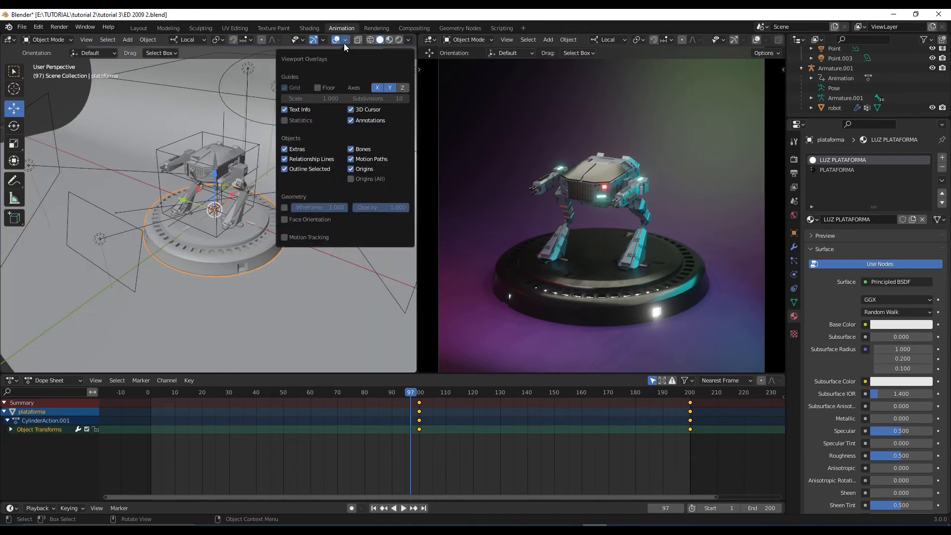
pyautogui.click(283, 207)
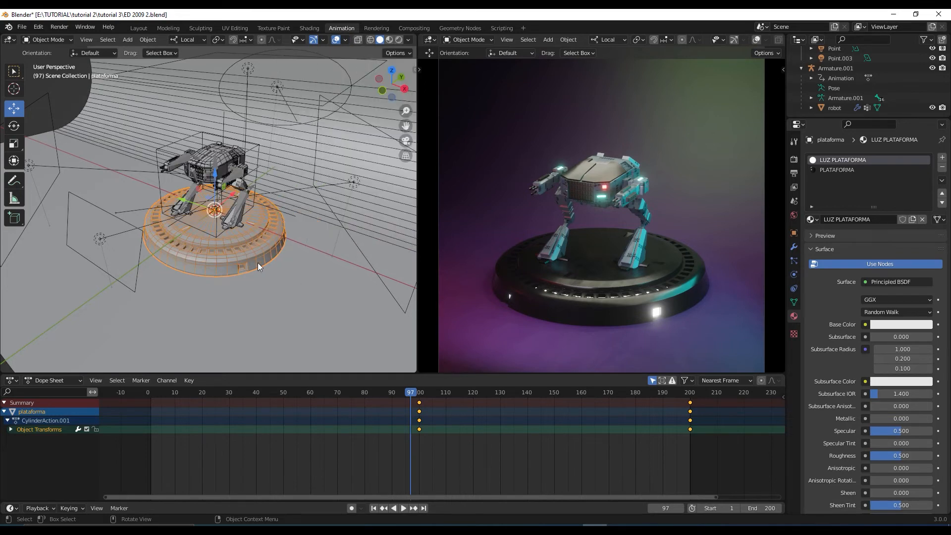
# Step: Examine the platform's mesh topology, including the slots around its rim and the side recesses, from several angles
pyautogui.scroll(4, 258, 263)
pyautogui.scroll(-3, 257, 263)
pyautogui.moveTo(258, 263); pyautogui.dragTo(248, 225, button='middle')
pyautogui.scroll(4, 250, 274)
pyautogui.scroll(-4, 252, 274)
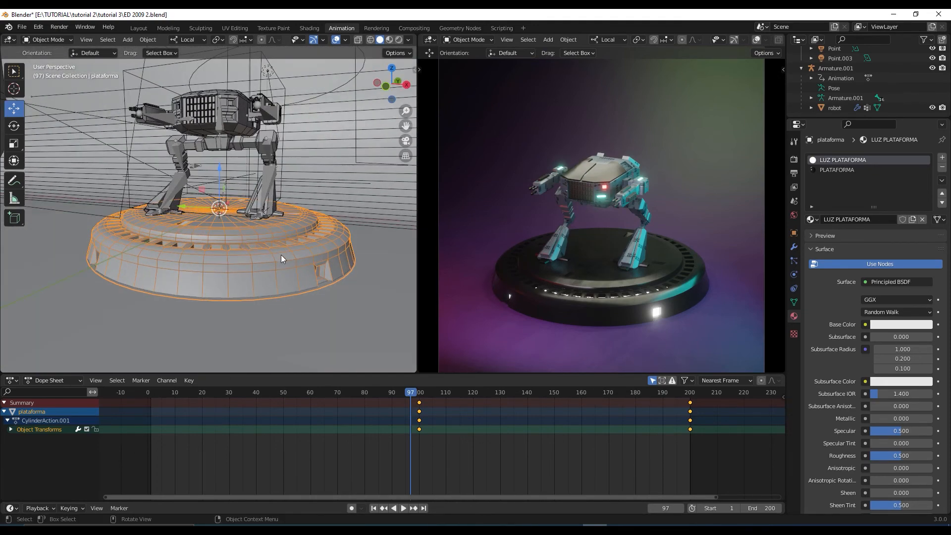
pyautogui.moveTo(281, 255)
pyautogui.mouseDown(button='middle')
pyautogui.moveTo(261, 236)
pyautogui.moveTo(272, 207)
pyautogui.moveTo(273, 245)
pyautogui.mouseUp(button='middle')
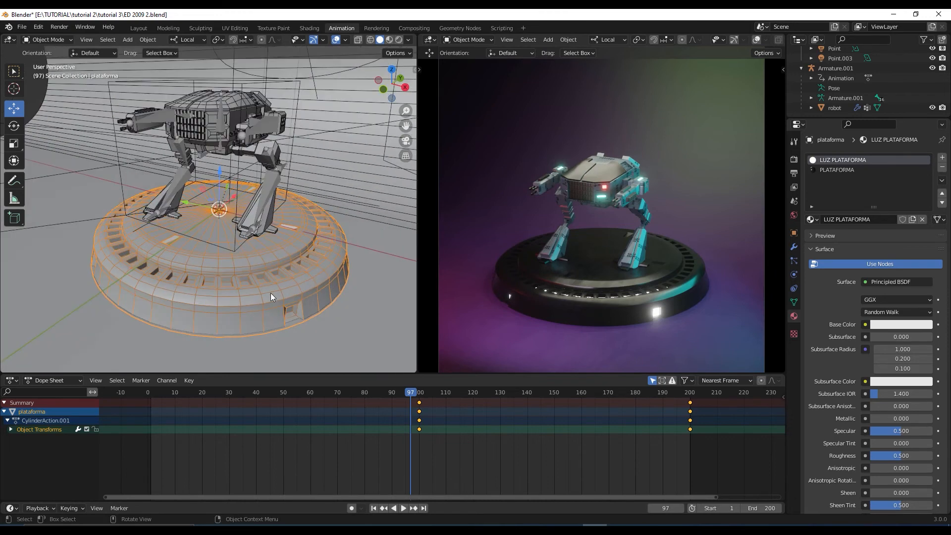
pyautogui.moveTo(301, 285); pyautogui.dragTo(305, 323, button='middle')
pyautogui.scroll(4, 303, 257)
pyautogui.scroll(-3, 292, 267)
pyautogui.scroll(4, 267, 284)
pyautogui.scroll(-5, 285, 285)
pyautogui.scroll(4, 289, 298)
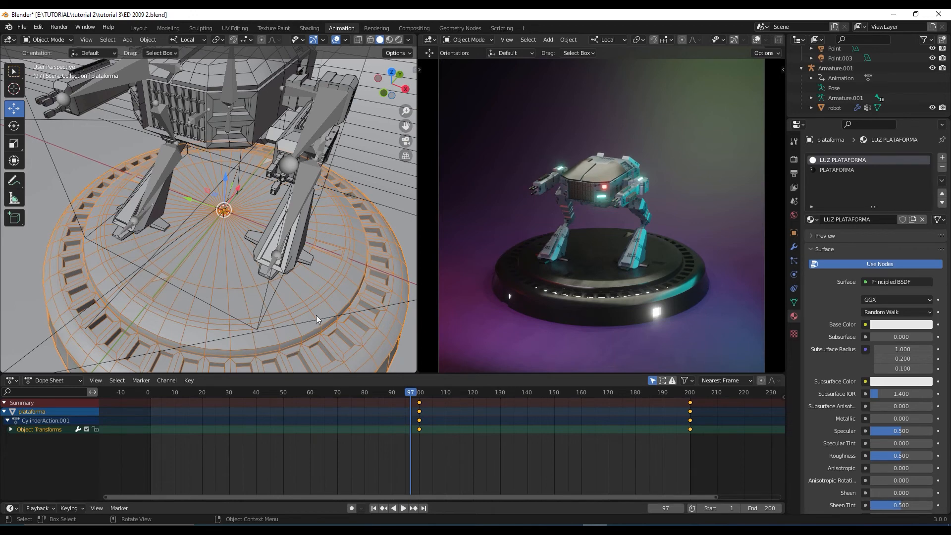
pyautogui.scroll(-4, 316, 312)
# Step: Select the backdrop and set the modelling viewport back to Material Preview shading
pyautogui.click(364, 314)
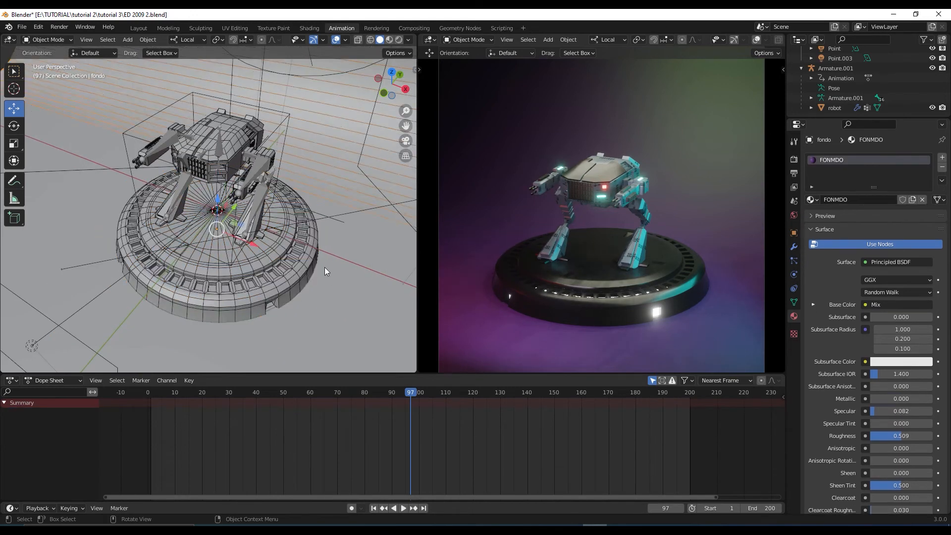
pyautogui.scroll(-4, 325, 267)
pyautogui.moveTo(315, 281); pyautogui.dragTo(369, 148, button='middle')
pyautogui.scroll(2, 341, 255)
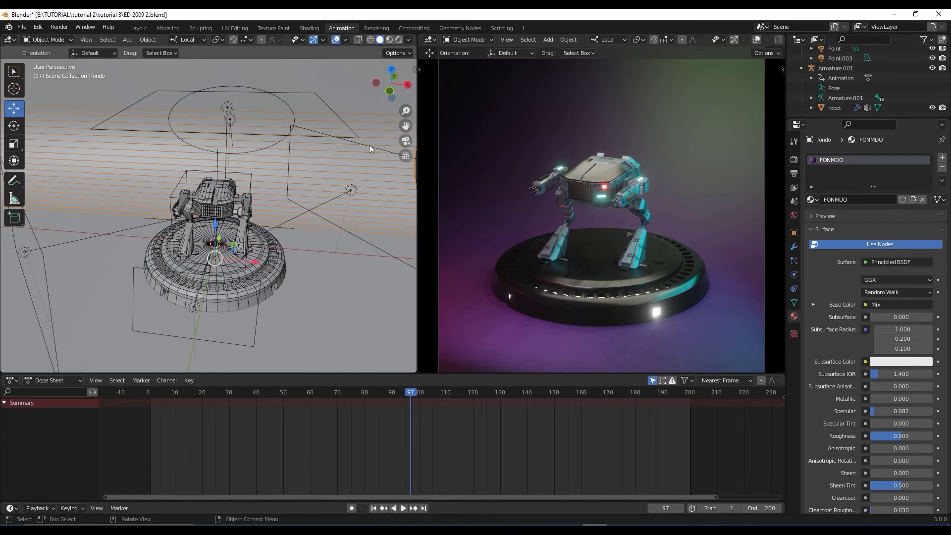
pyautogui.click(390, 39)
pyautogui.scroll(-2, 328, 185)
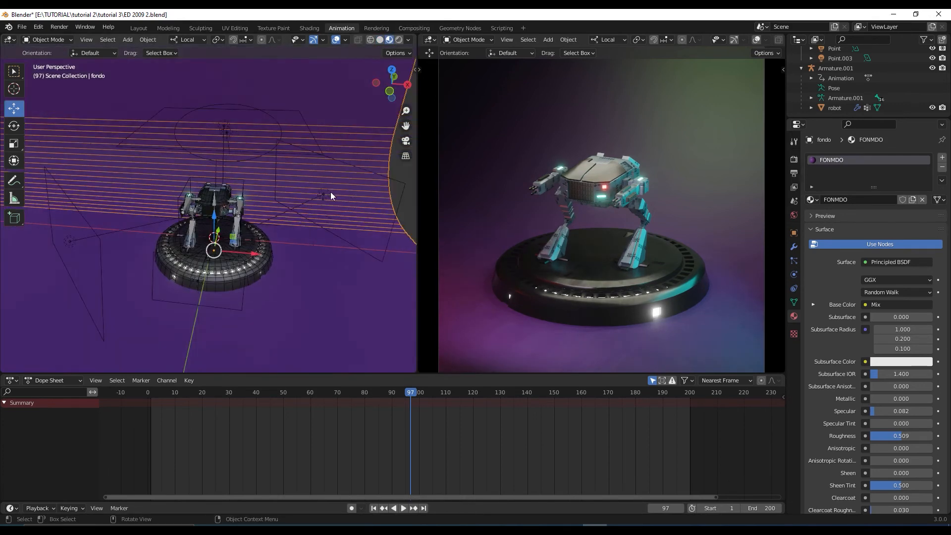
# Step: Examine the placement of the side, right and front area lights around the platform in a maximized top orthographic view
pyautogui.click(355, 217)
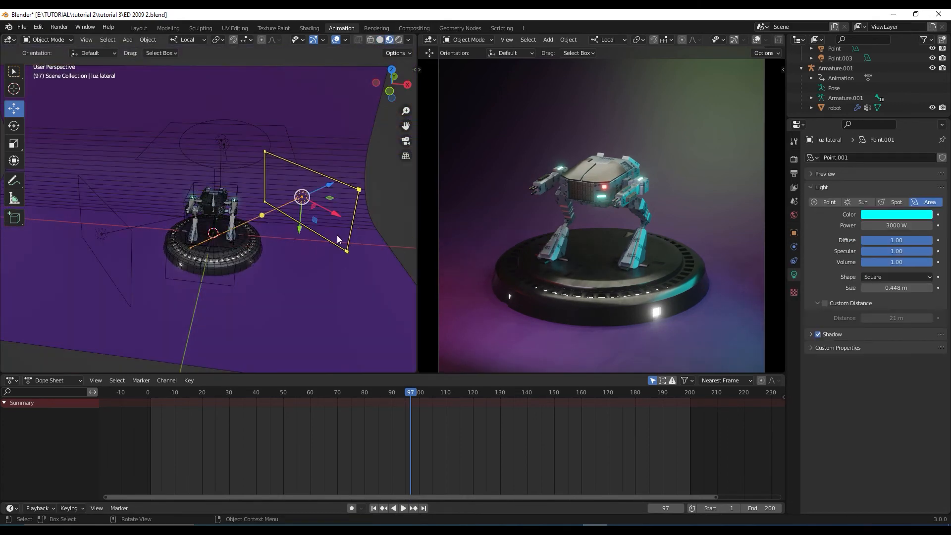
pyautogui.moveTo(356, 217); pyautogui.dragTo(343, 288, button='middle')
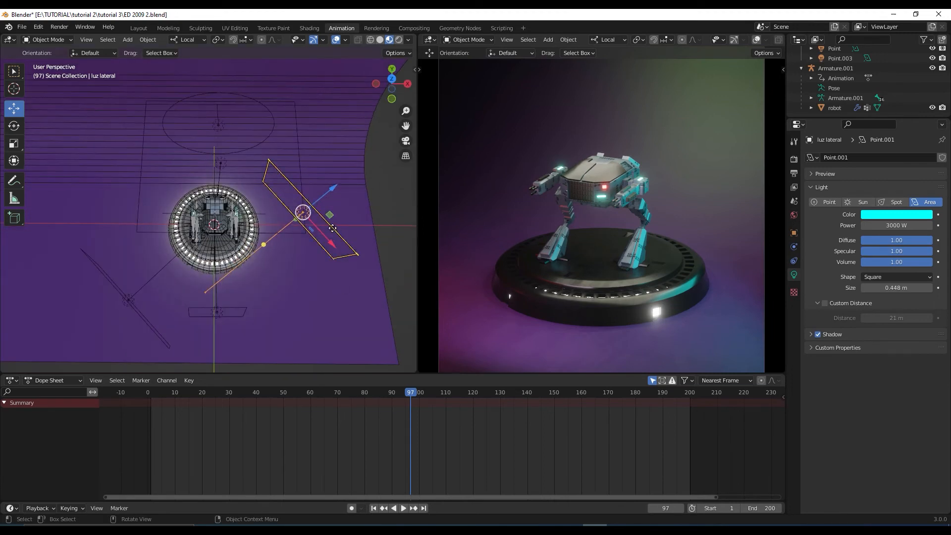
pyautogui.press('KP_7')
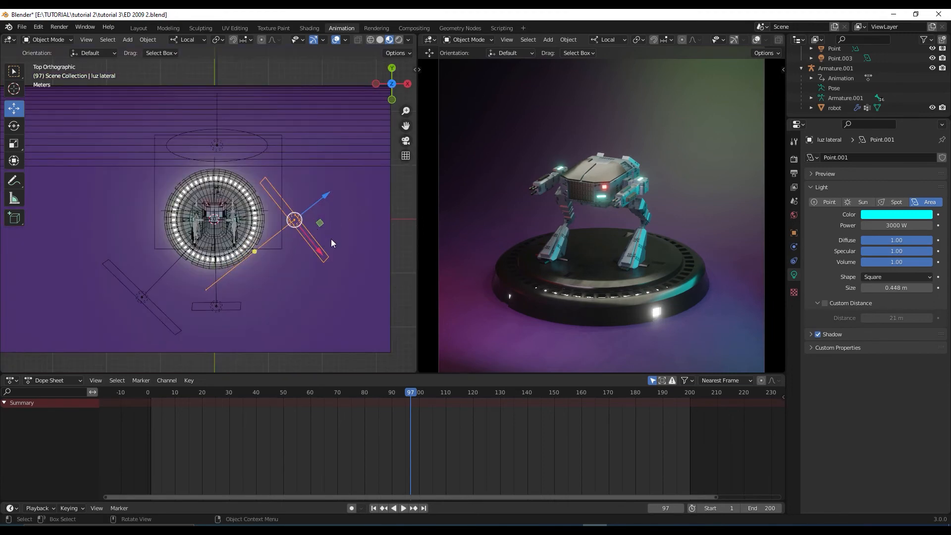
pyautogui.hotkey('ctrl', 'space')
pyautogui.scroll(-3, 652, 299)
pyautogui.scroll(1, 464, 310)
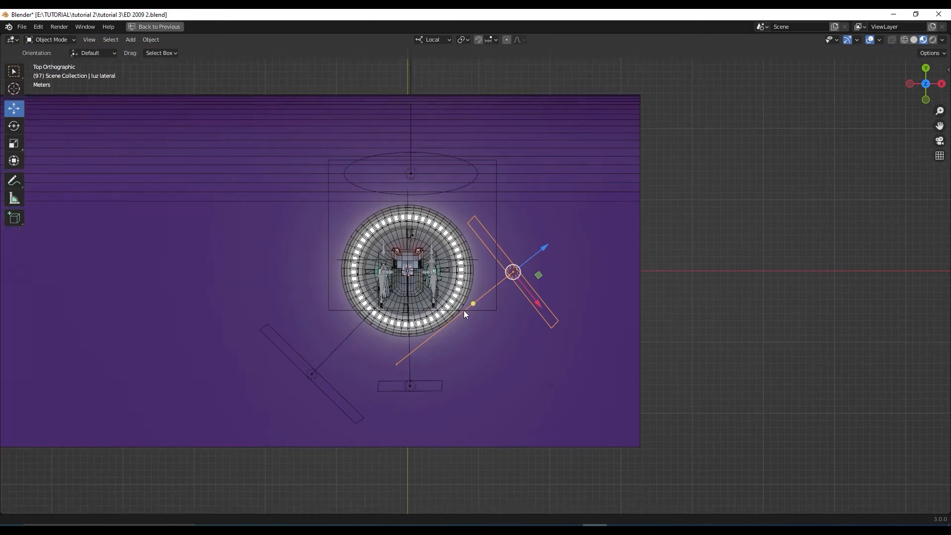
pyautogui.scroll(3, 456, 305)
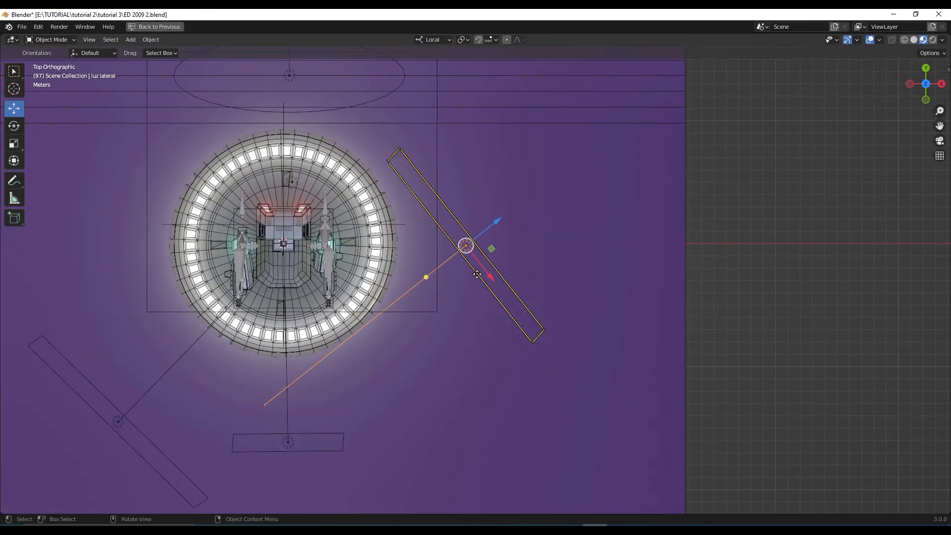
pyautogui.scroll(-2, 477, 276)
pyautogui.keyDown('shift'); pyautogui.moveTo(480, 288); pyautogui.dragTo(499, 292, button='middle'); pyautogui.keyUp('shift')
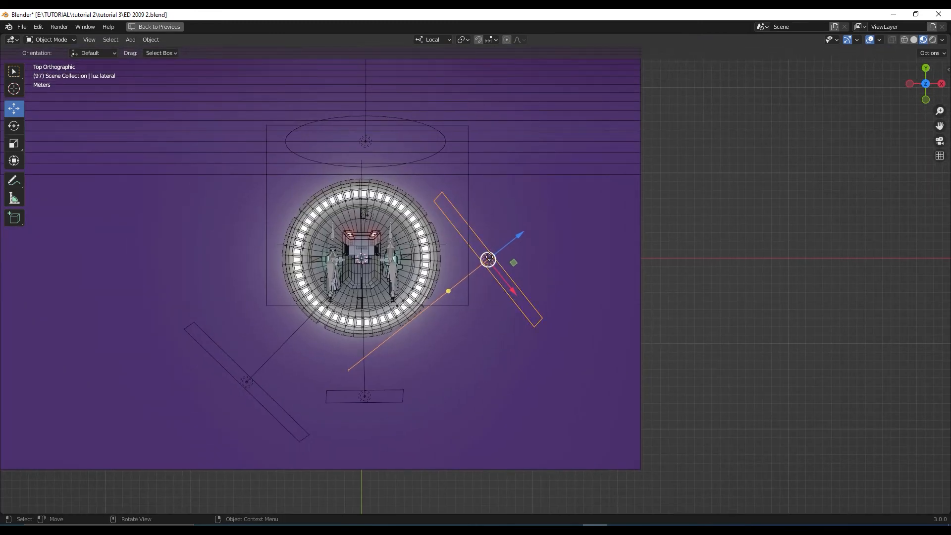
pyautogui.click(250, 381)
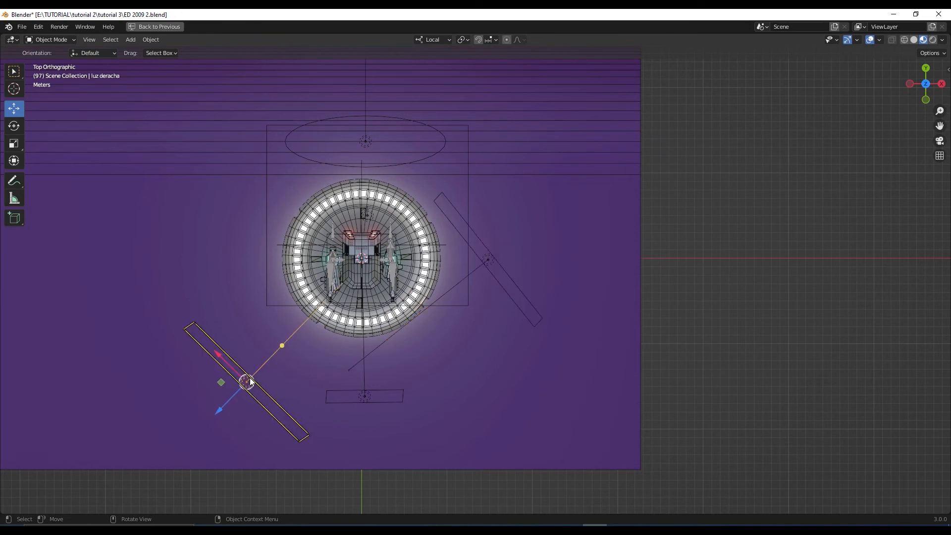
pyautogui.click(363, 397)
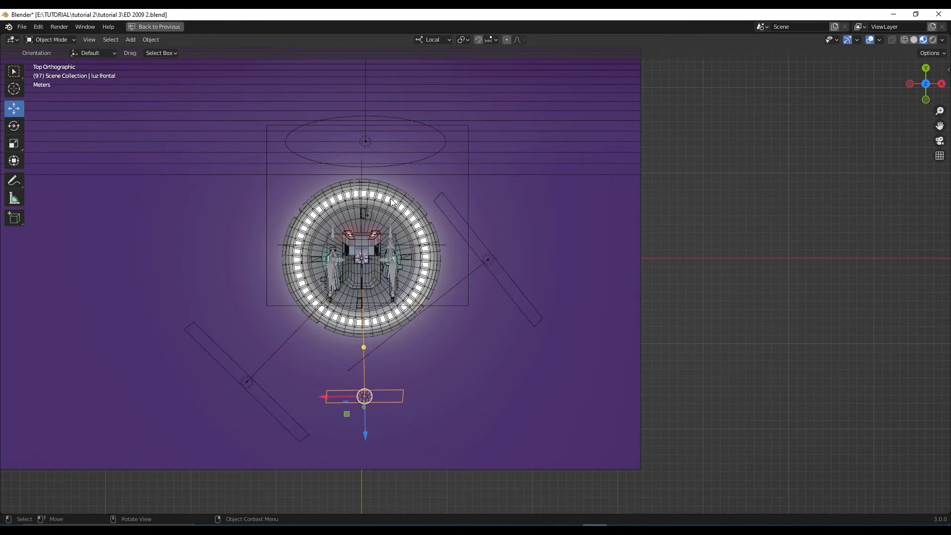
# Step: Examine the placement of the disk light and the overhead square light in perspective, and restore the normal workspace layout
pyautogui.moveTo(416, 163); pyautogui.dragTo(442, 113, button='middle')
pyautogui.keyDown('shift'); pyautogui.moveTo(471, 196); pyautogui.dragTo(430, 372, button='middle'); pyautogui.keyUp('shift')
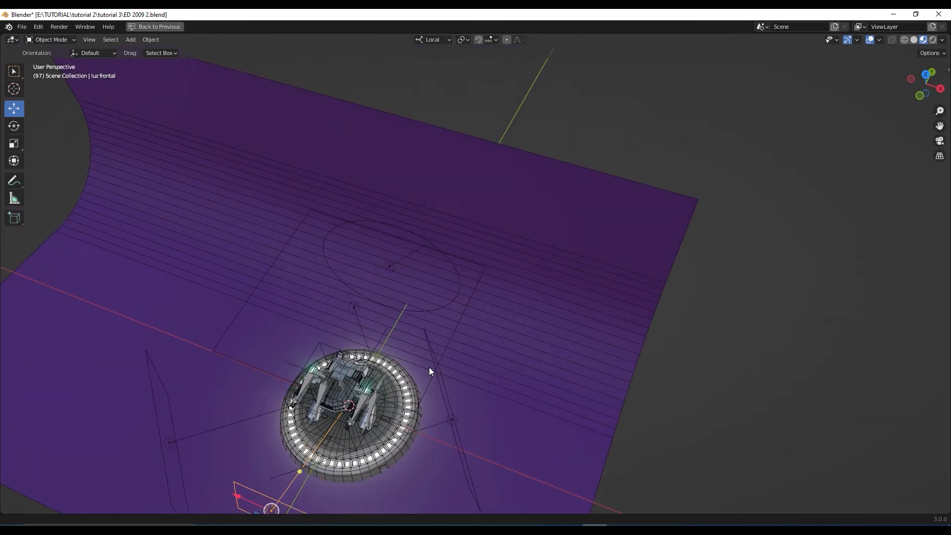
pyautogui.click(430, 239)
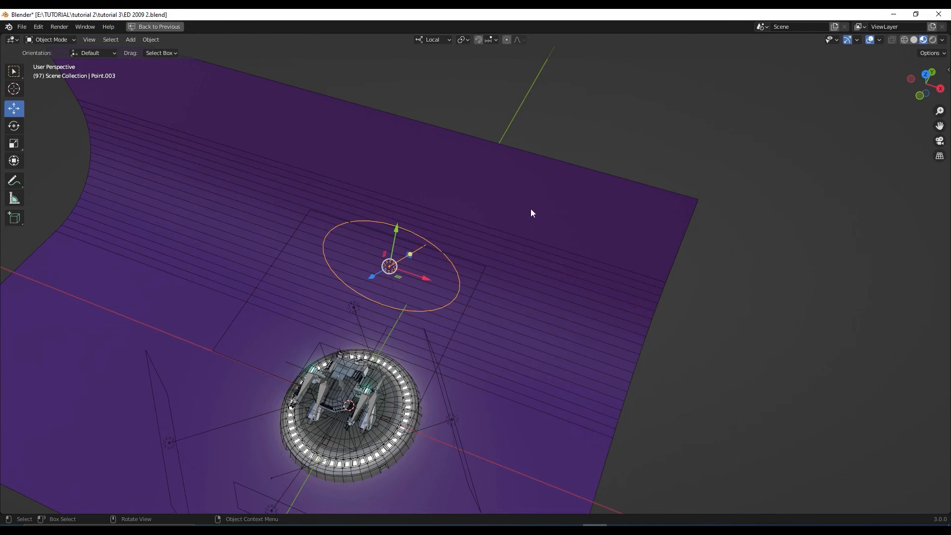
pyautogui.scroll(-2, 465, 309)
pyautogui.scroll(4, 464, 309)
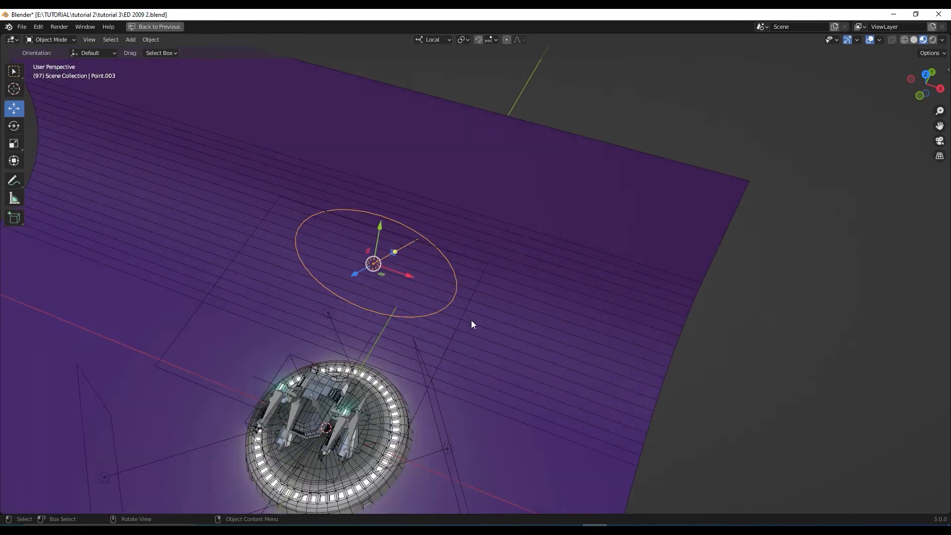
pyautogui.keyDown('shift'); pyautogui.moveTo(500, 242); pyautogui.dragTo(512, 223, button='middle'); pyautogui.keyUp('shift')
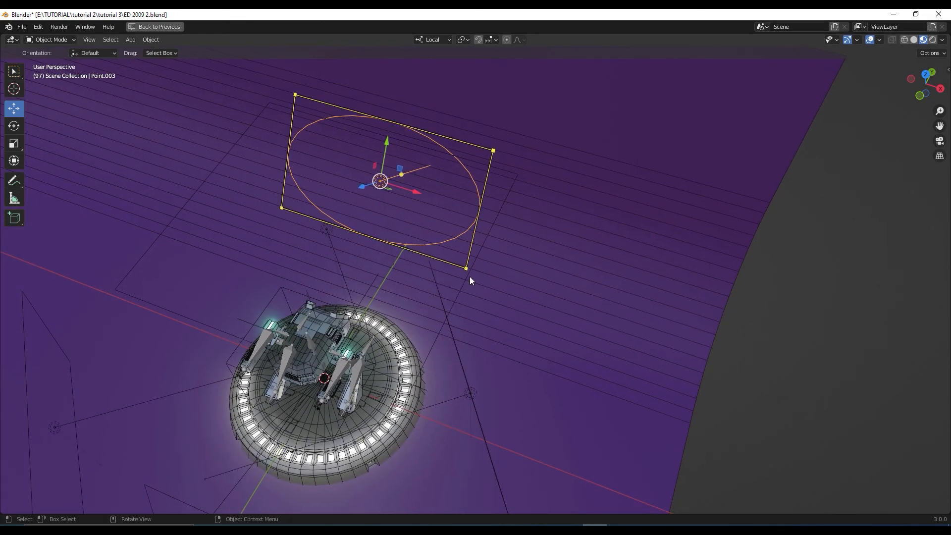
pyautogui.click(467, 281)
pyautogui.hotkey('ctrl', 'space')
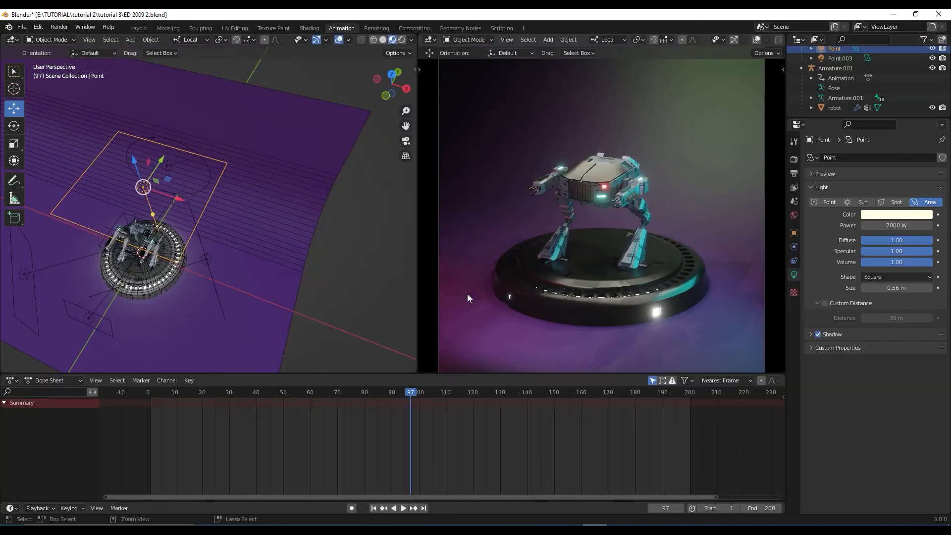
# Step: Select the side, right, front and disk lights in turn to examine their colour, power and shape settings
pyautogui.keyDown('shift'); pyautogui.moveTo(307, 251); pyautogui.dragTo(397, 218, button='middle'); pyautogui.keyUp('shift')
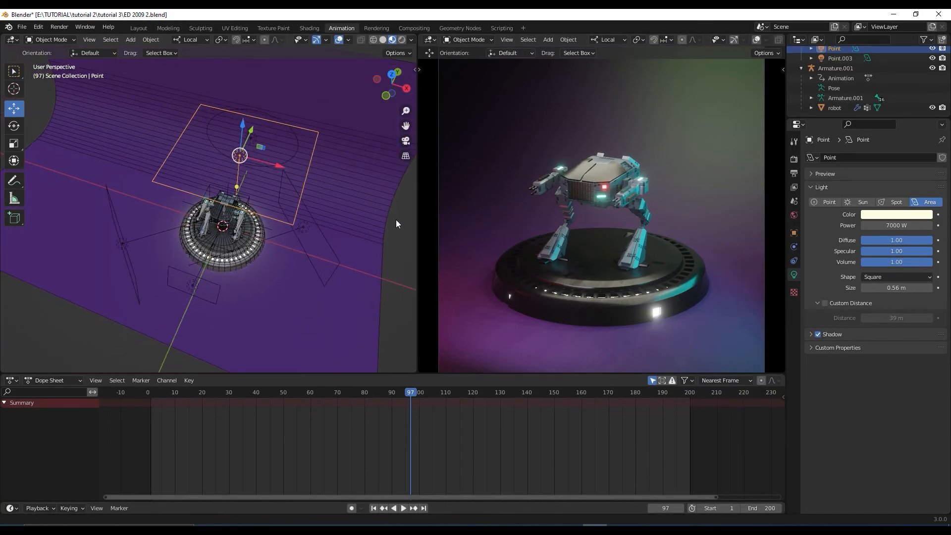
pyautogui.scroll(3, 339, 249)
pyautogui.click(370, 227)
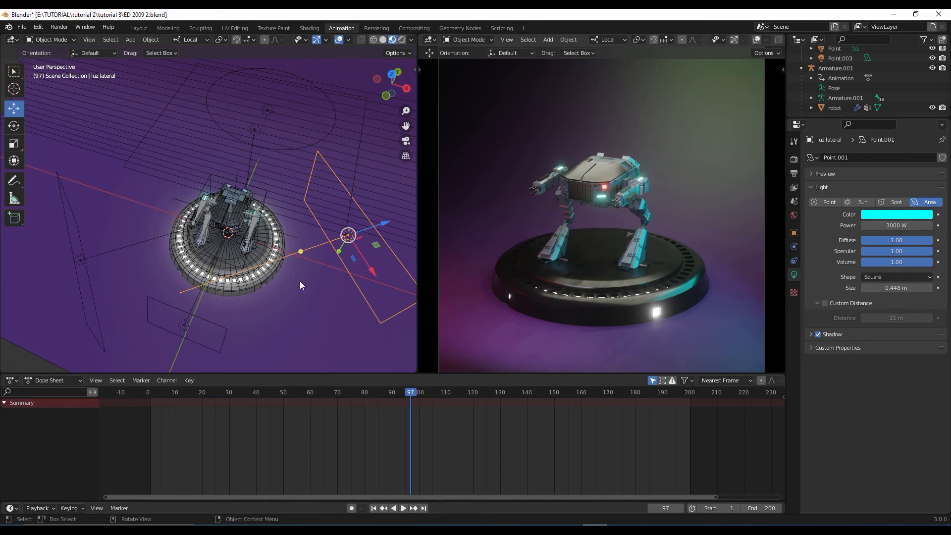
pyautogui.click(86, 260)
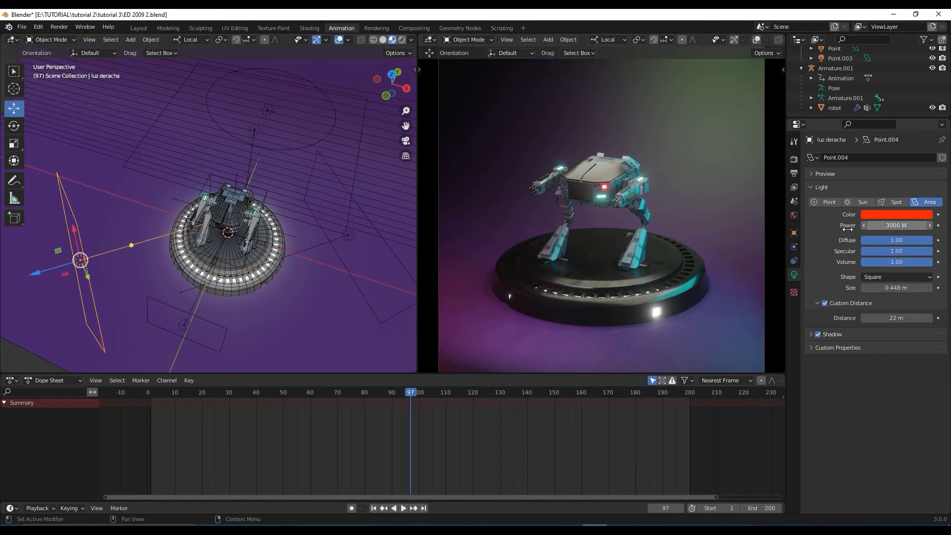
pyautogui.click(223, 331)
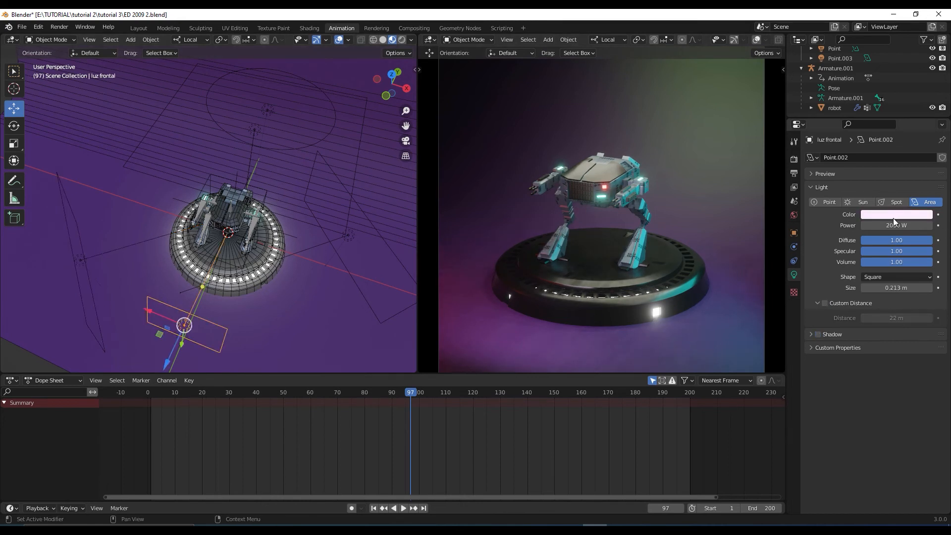
pyautogui.click(320, 138)
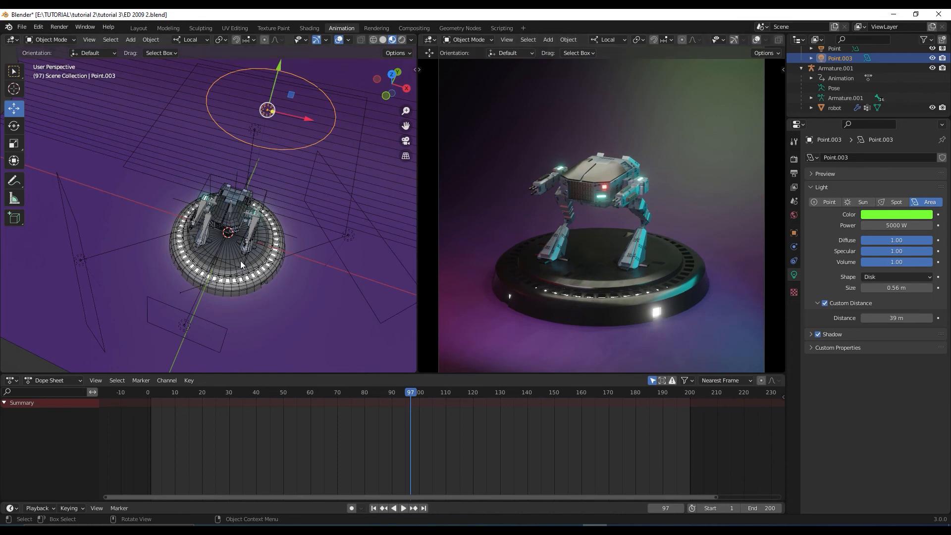
# Step: Select the square area light above the robot to examine its settings, and open the scene's render properties
pyautogui.moveTo(240, 260); pyautogui.dragTo(287, 171, button='middle')
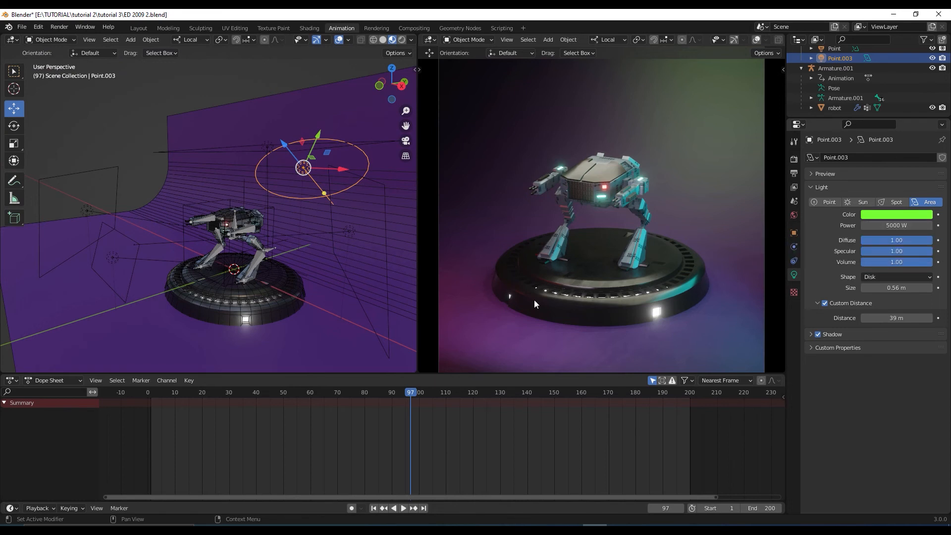
pyautogui.click(234, 149)
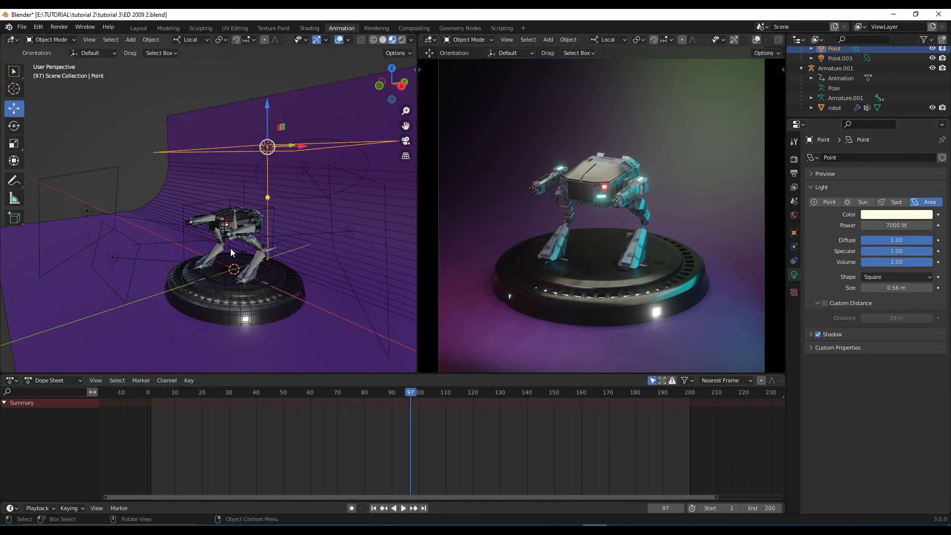
pyautogui.moveTo(231, 248); pyautogui.dragTo(297, 287, button='middle')
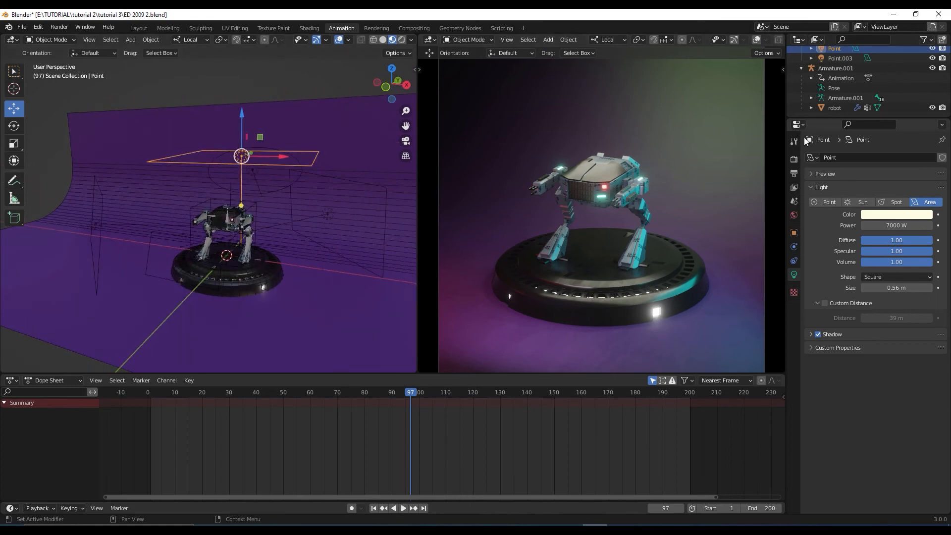
pyautogui.click(794, 160)
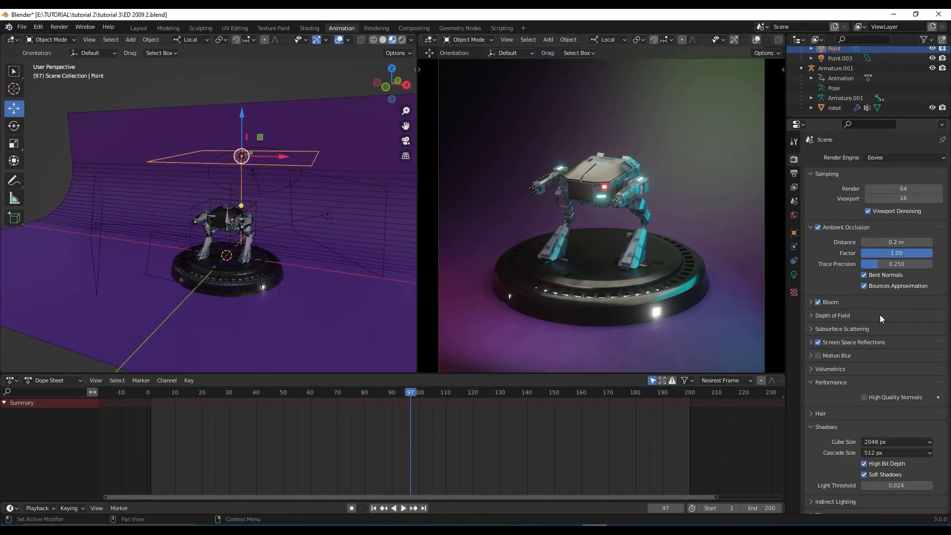
# Step: Examine the Eevee bloom settings, followed by the shadow and colour management settings in the scene's render properties
pyautogui.click(811, 304)
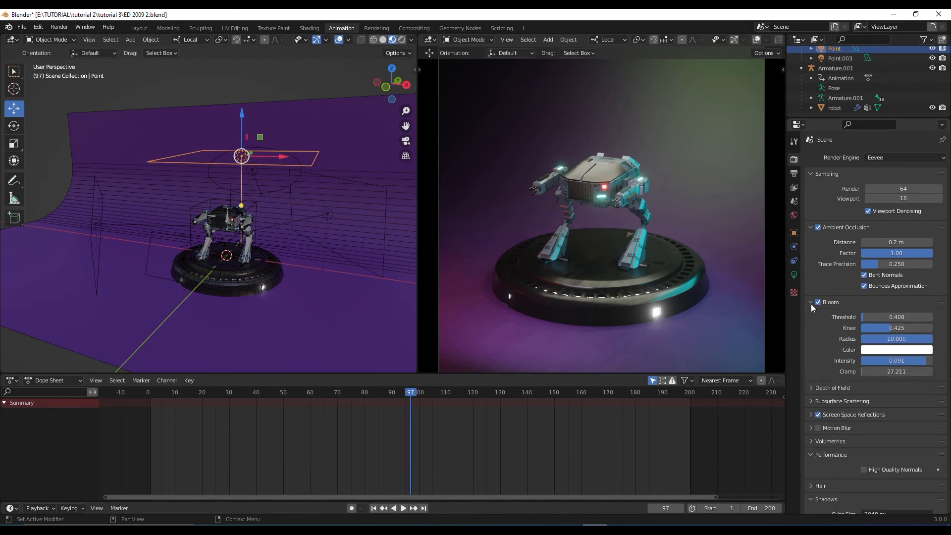
pyautogui.click(811, 304)
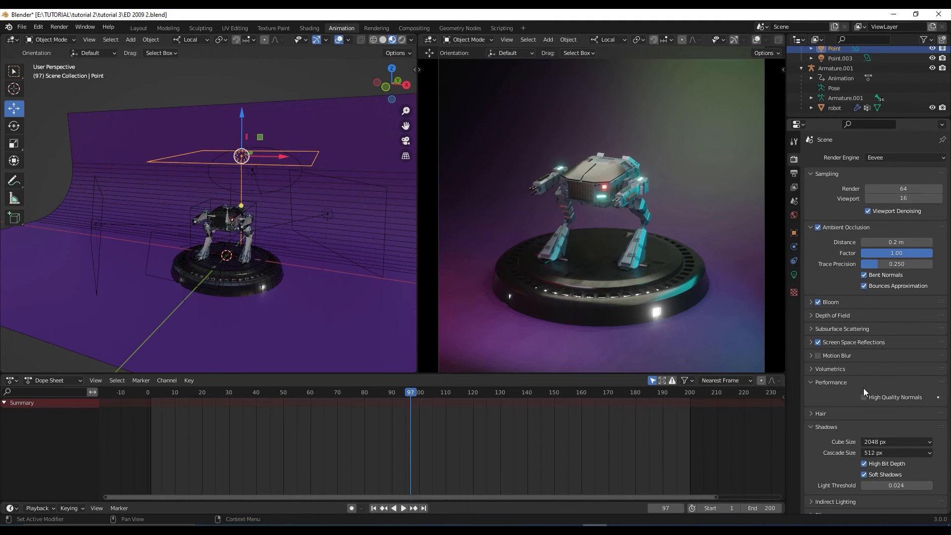
pyautogui.scroll(-8, 837, 386)
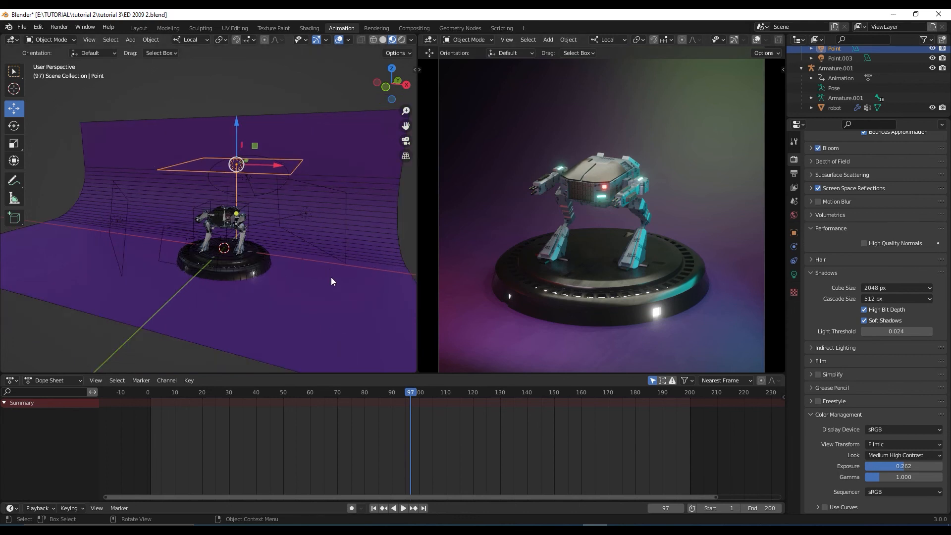
# Step: Examine the robot, the glowing platform and the surrounding area lights from several elevated angles, both from afar and close up
pyautogui.moveTo(332, 280); pyautogui.dragTo(317, 324, button='middle')
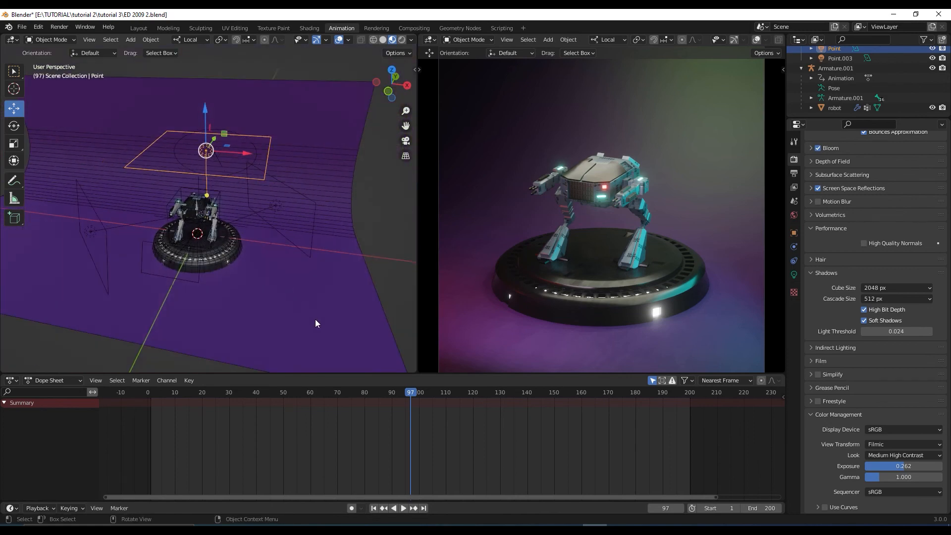
pyautogui.scroll(2, 257, 275)
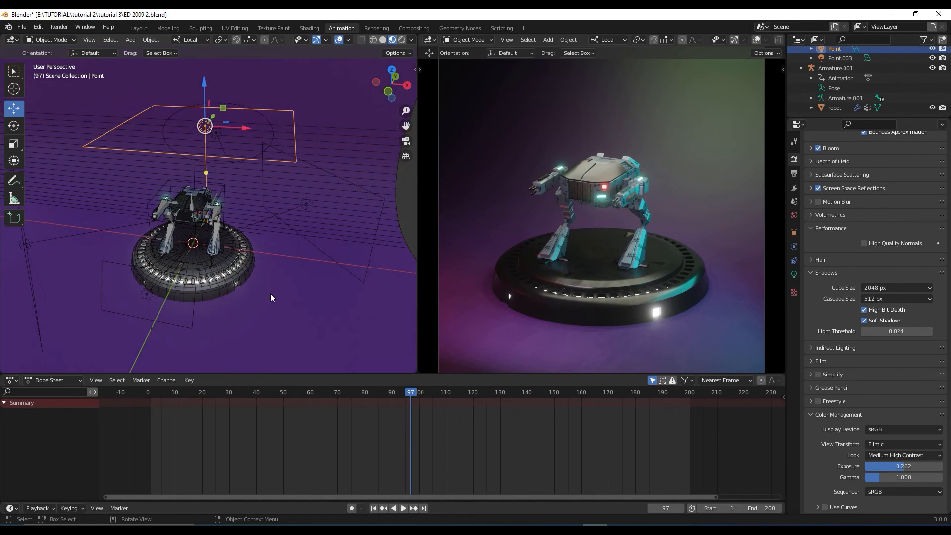
pyautogui.moveTo(271, 294); pyautogui.dragTo(352, 329, button='middle')
pyautogui.scroll(1, 271, 282)
pyautogui.scroll(1, 272, 283)
pyautogui.scroll(2, 313, 304)
pyautogui.scroll(-4, 313, 302)
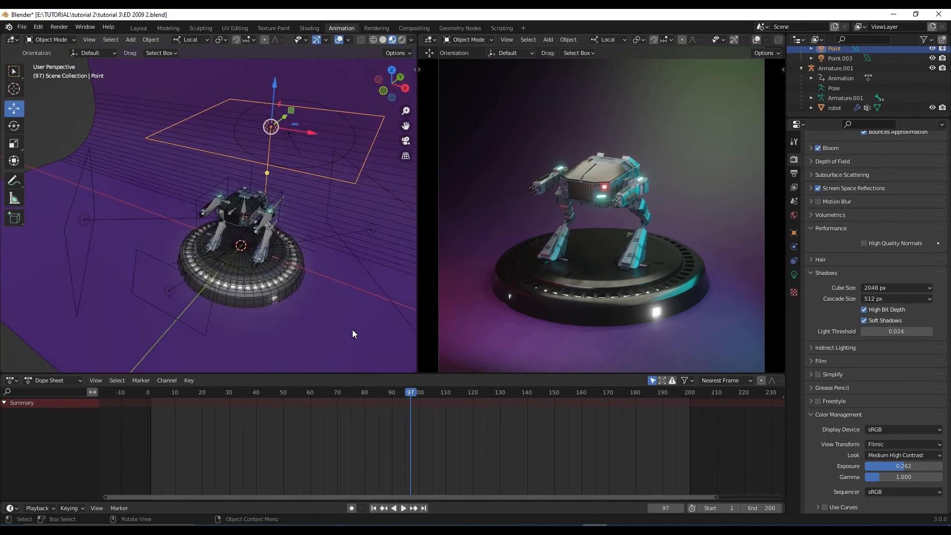
pyautogui.scroll(-2, 357, 300)
pyautogui.moveTo(339, 286); pyautogui.dragTo(346, 306, button='middle')
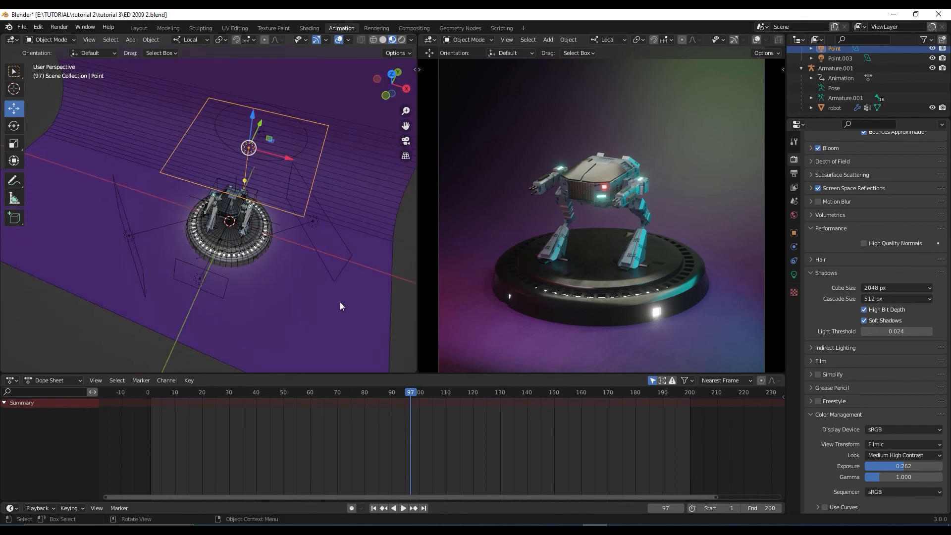
pyautogui.scroll(3, 340, 302)
pyautogui.scroll(2, 350, 337)
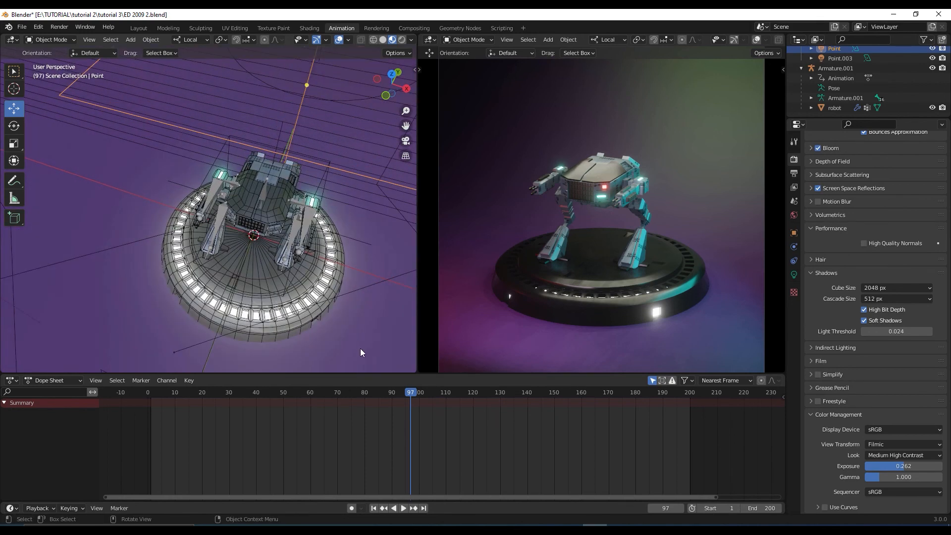
# Step: Rewind the timeline to frame 0, play the robot's animation on the platform, and end playback
pyautogui.moveTo(360, 349); pyautogui.dragTo(362, 323, button='middle')
pyautogui.moveTo(412, 393); pyautogui.dragTo(263, 397)
pyautogui.press('space')
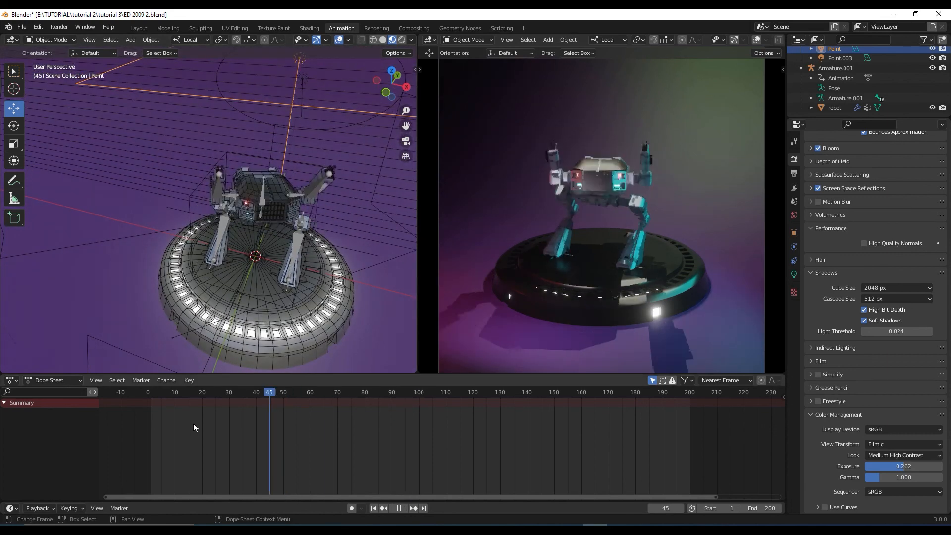
pyautogui.moveTo(193, 423); pyautogui.dragTo(149, 424)
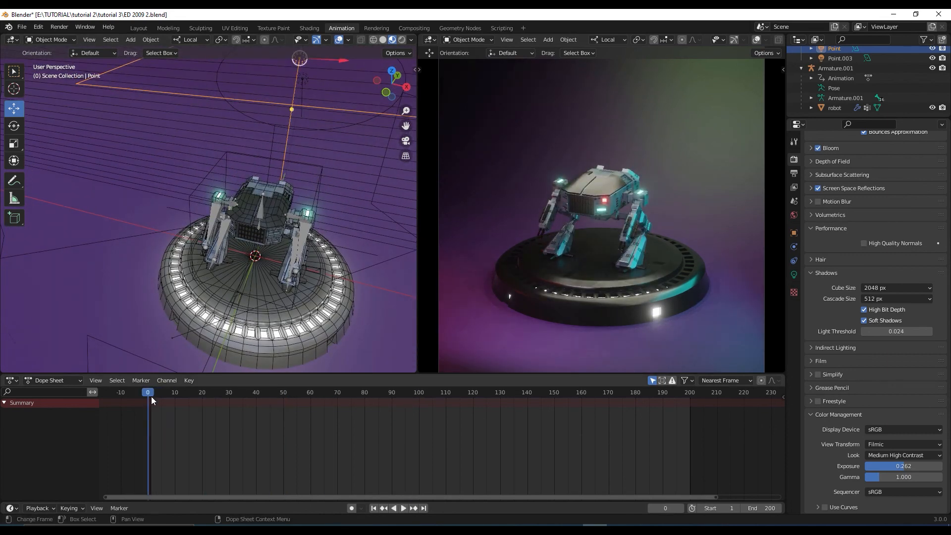
pyautogui.press('space')
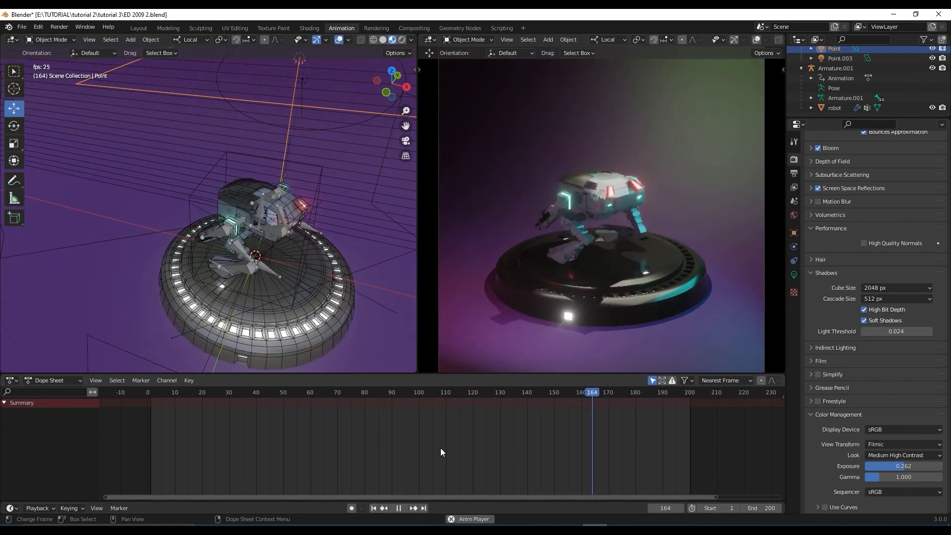
pyautogui.press('Escape')
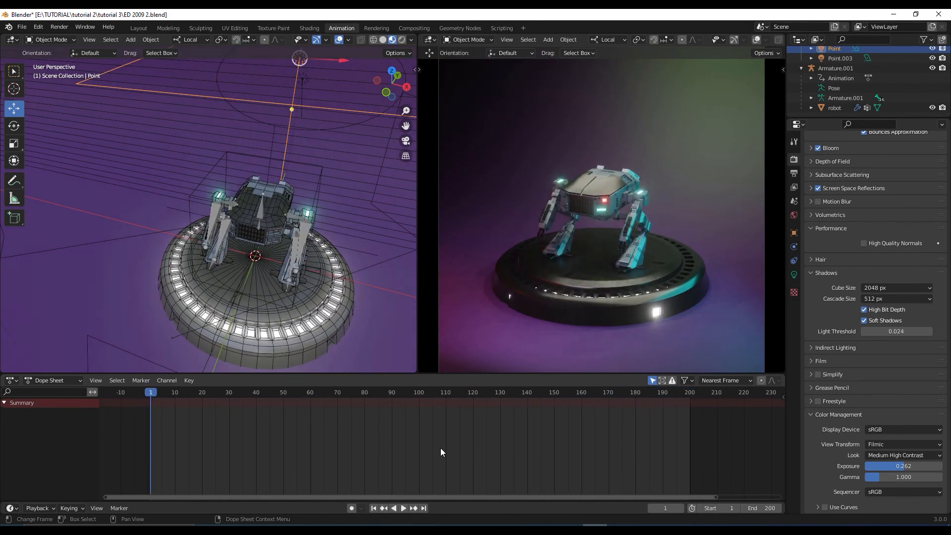